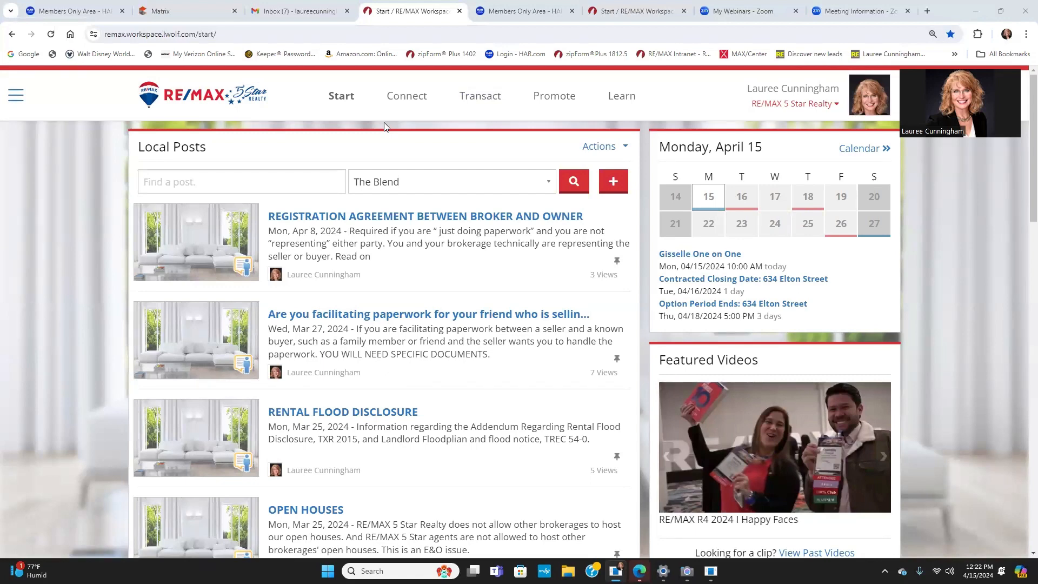
Step: Reload the Start home page, look through the Local Posts, and go to the Transact page
left_click(347, 100)
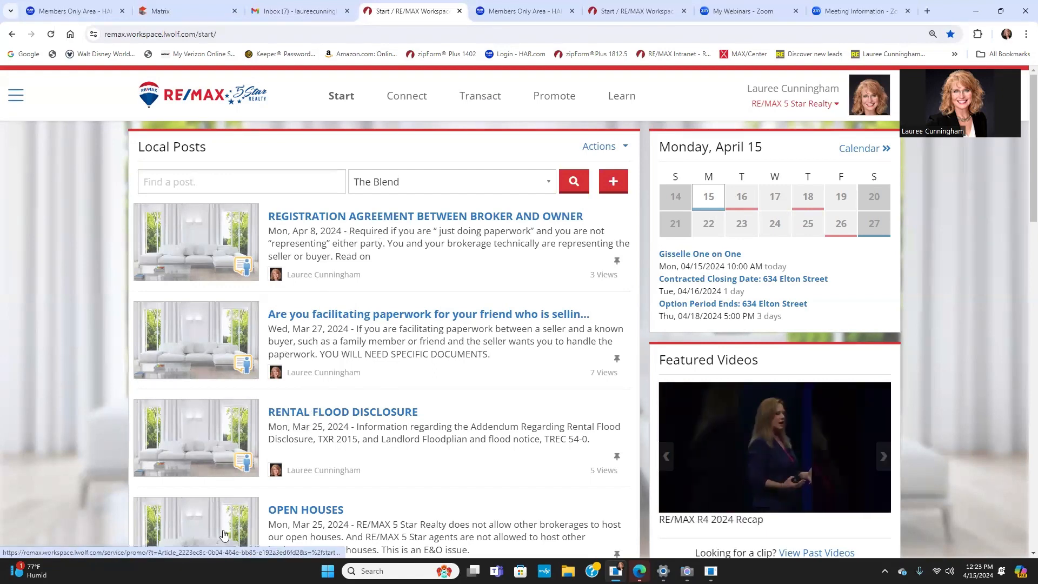
scroll(250, 485, "down", 5)
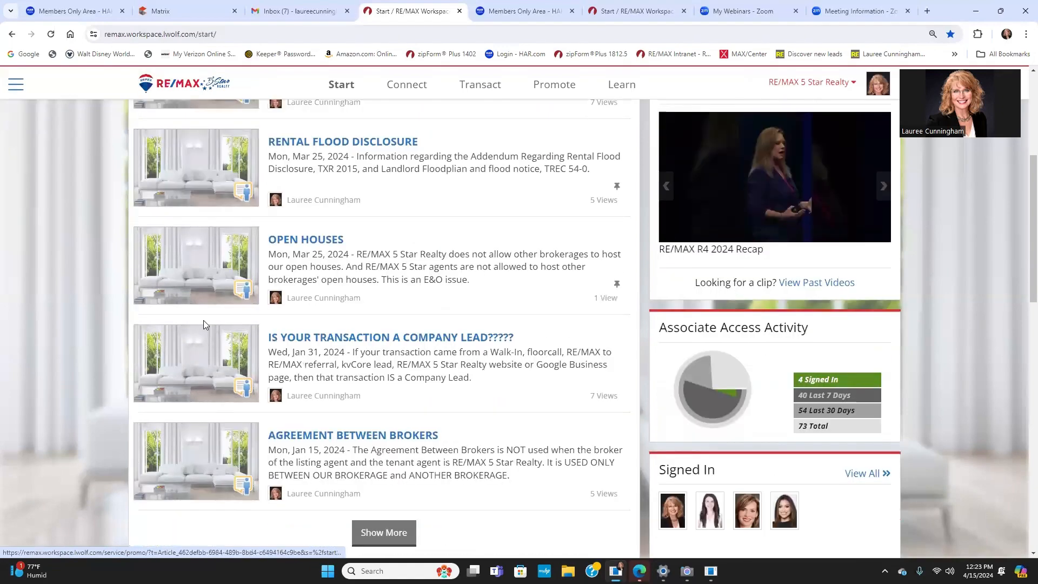
scroll(293, 344, "up", 5)
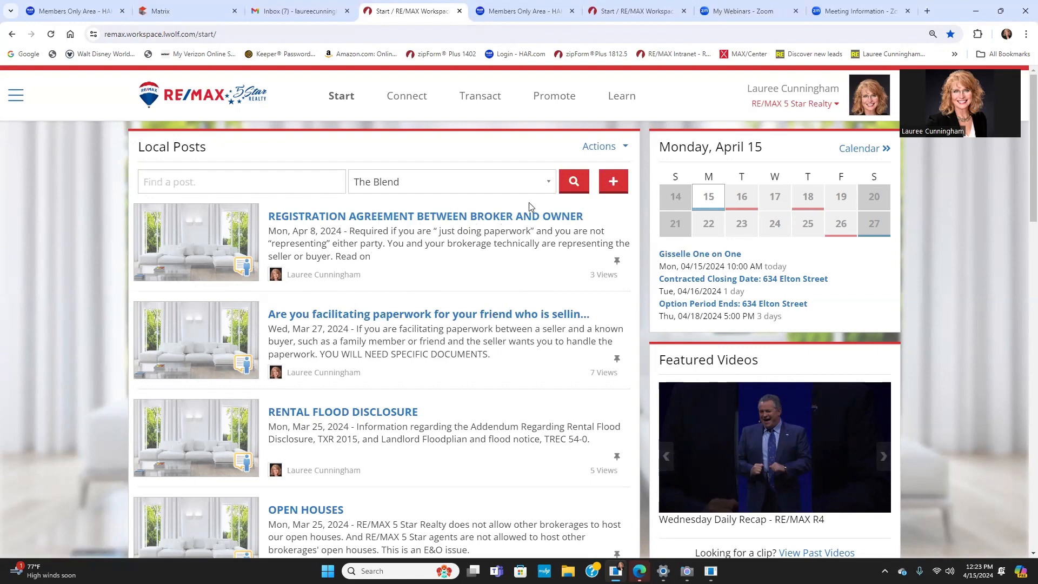
left_click(481, 99)
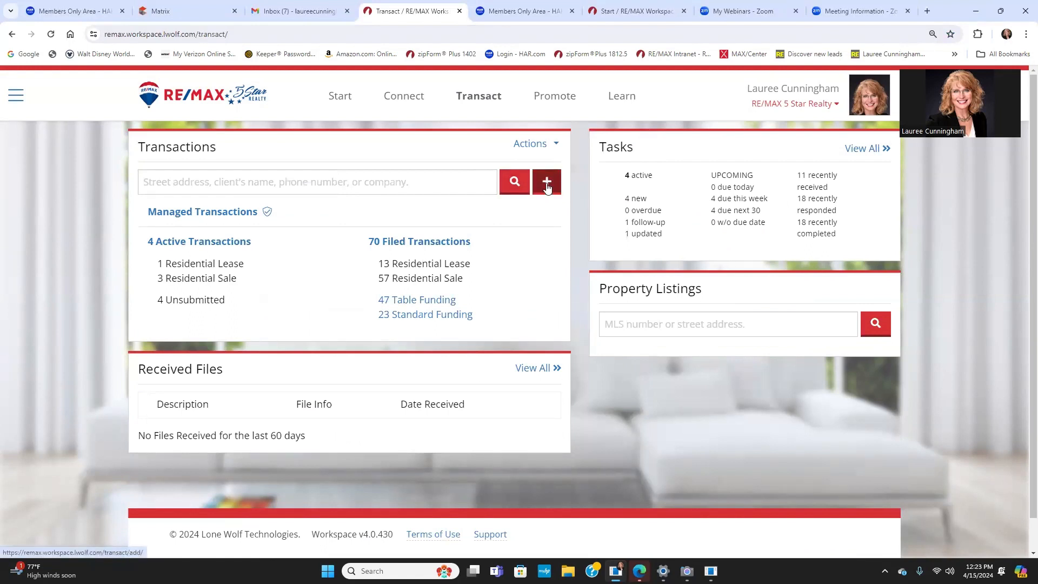
Step: Choose Add Transaction from the Actions dropdown on the Transact page
left_click(554, 145)
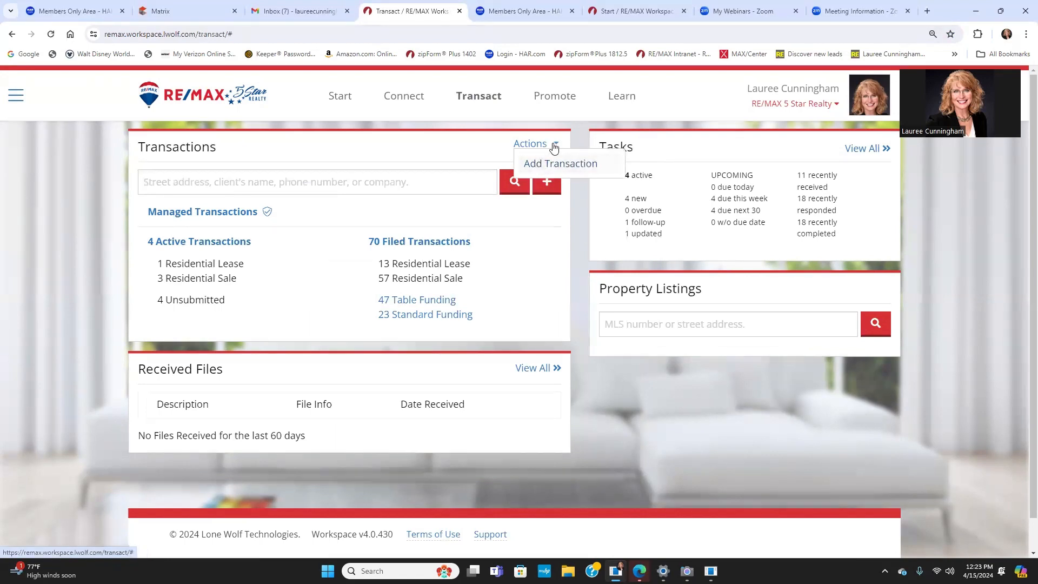
left_click(539, 164)
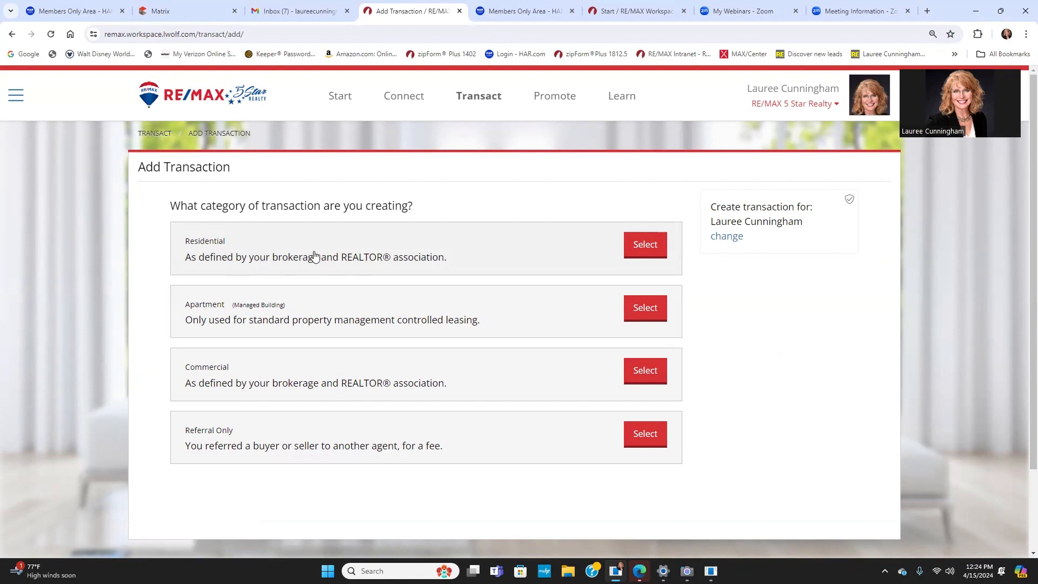
Step: Choose Residential, then Sale, then the Contract phase for the new transaction
left_click(647, 253)
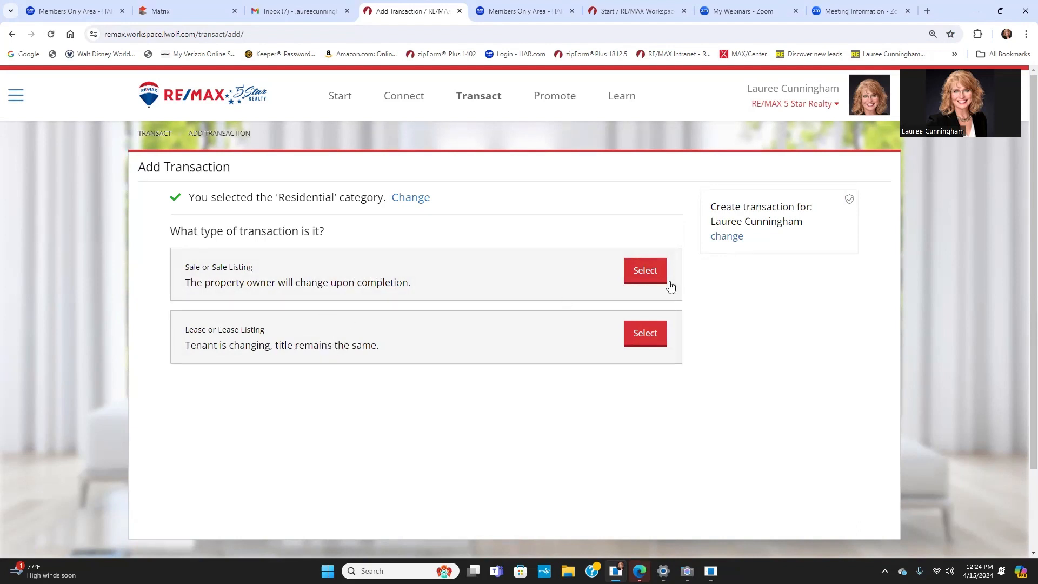
left_click(648, 275)
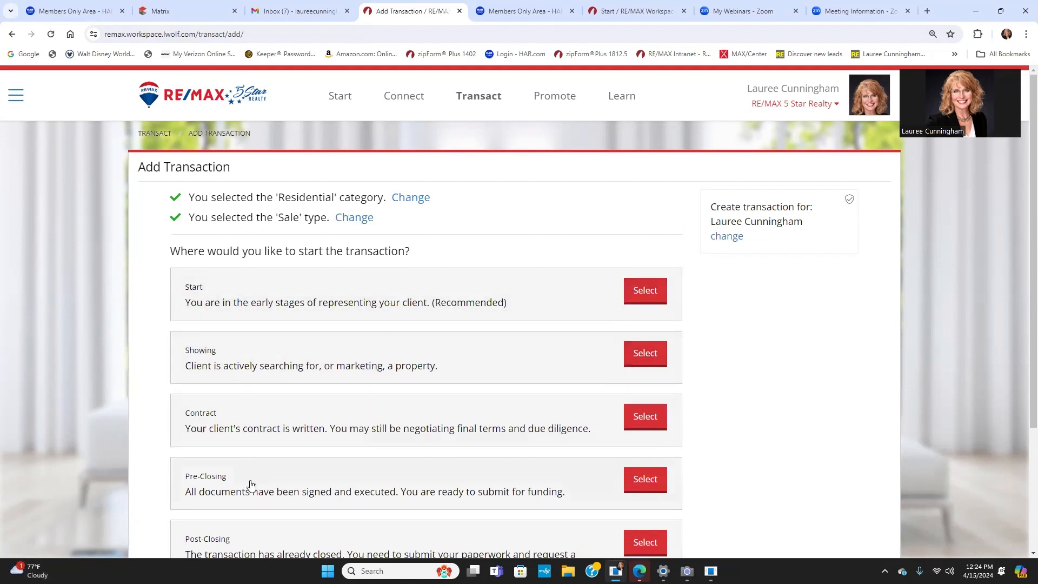
scroll(346, 330, "down", 1)
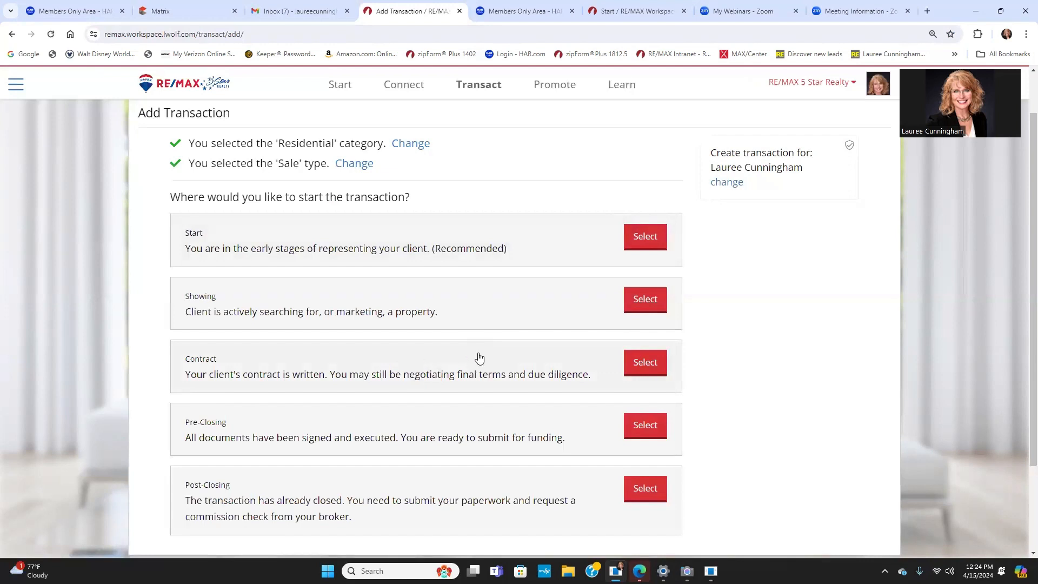
left_click(648, 372)
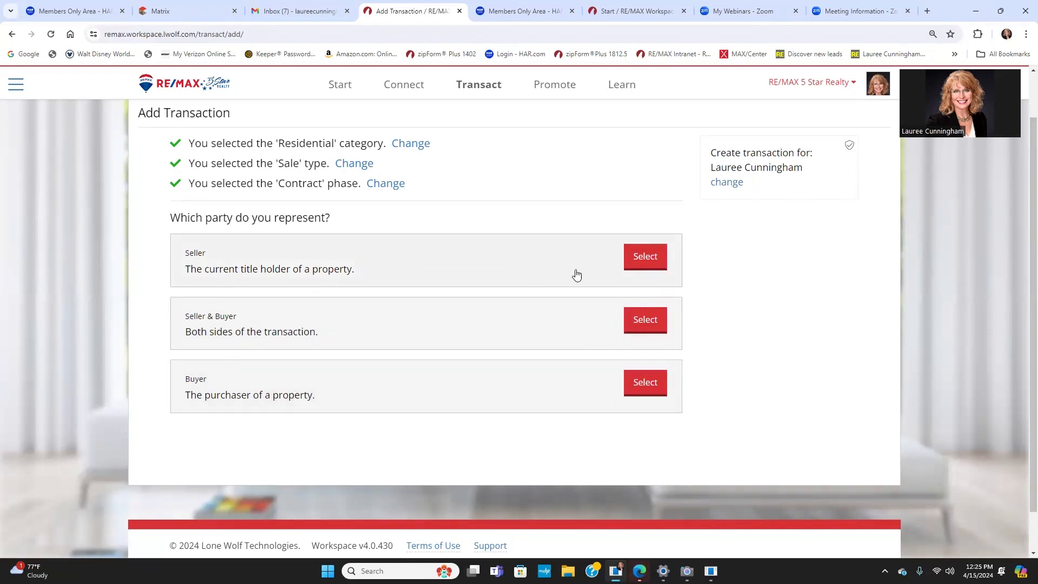
Step: Select the Seller card as the represented party
left_click(652, 259)
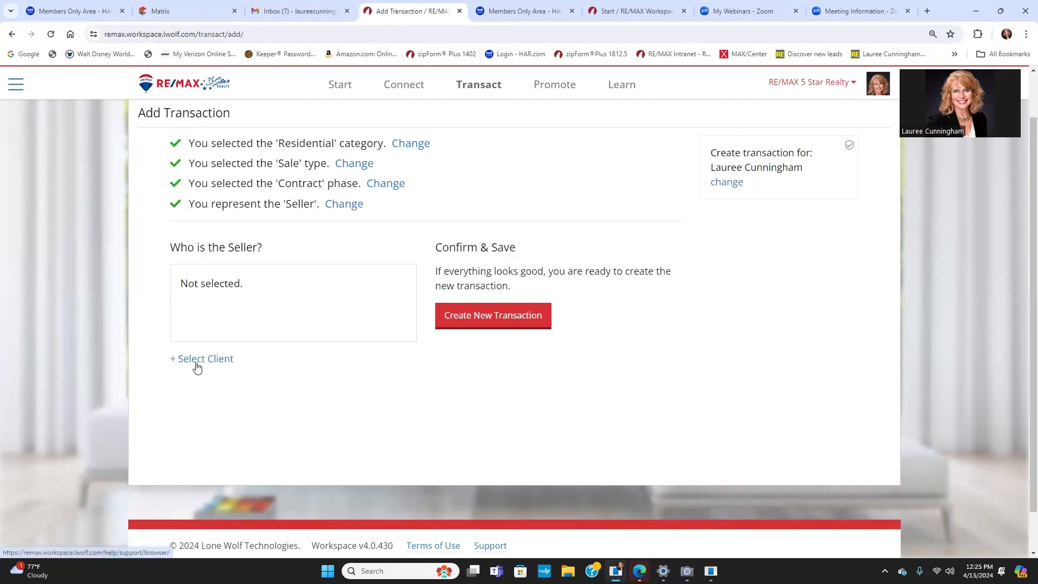
Step: Try creating the transaction and dismiss the select-a-client warning
left_click(491, 316)
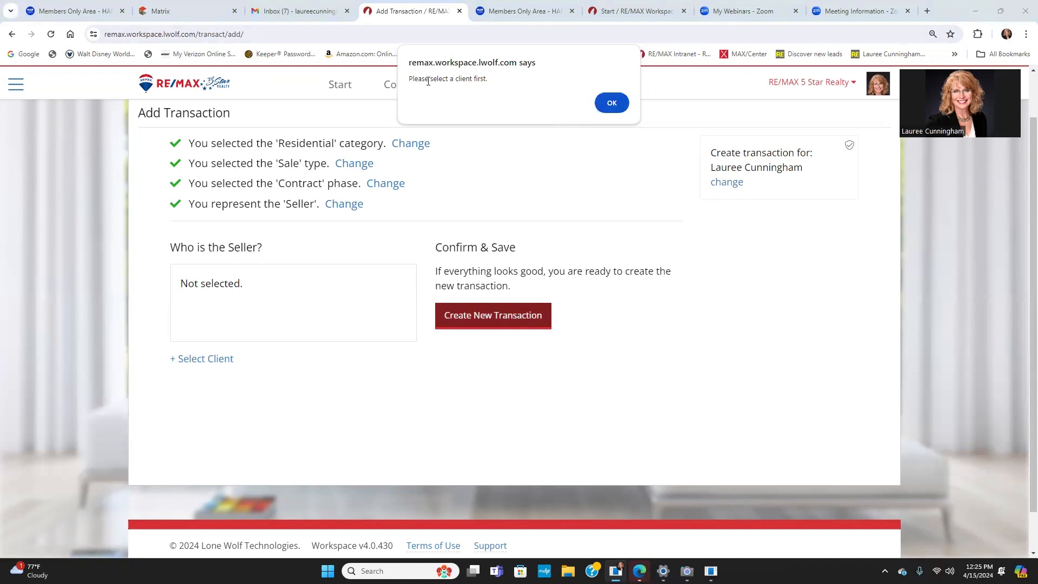
left_click(205, 363)
left_click(611, 102)
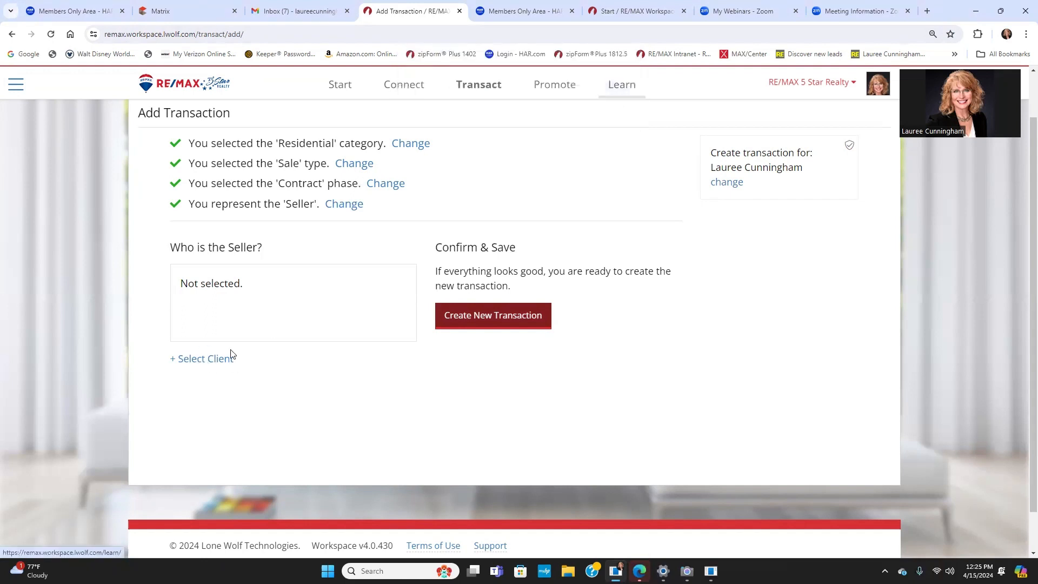
Step: Search the seller client by first and last name, select the matching contact, and create the transaction
left_click(186, 360)
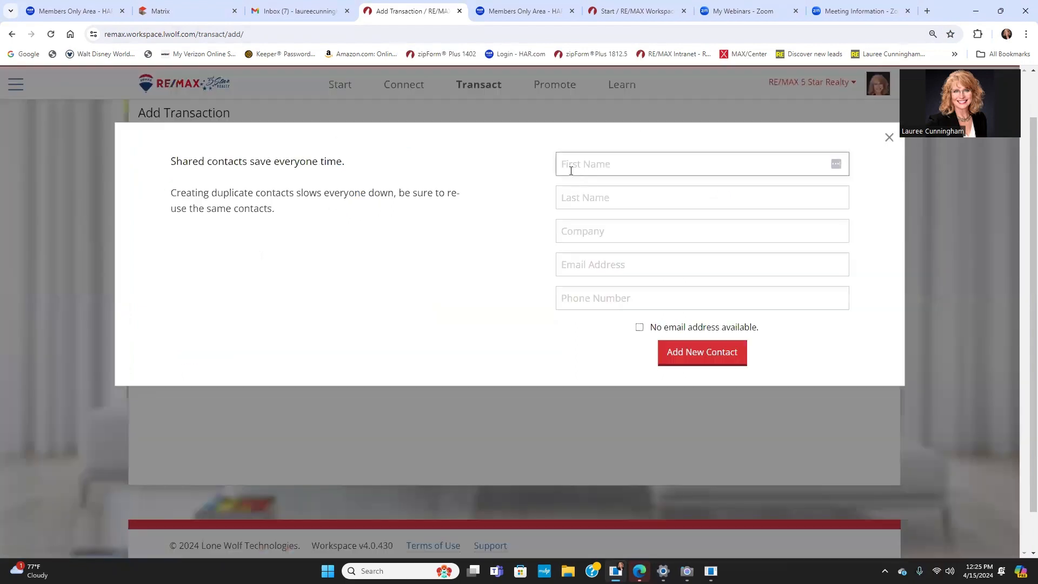
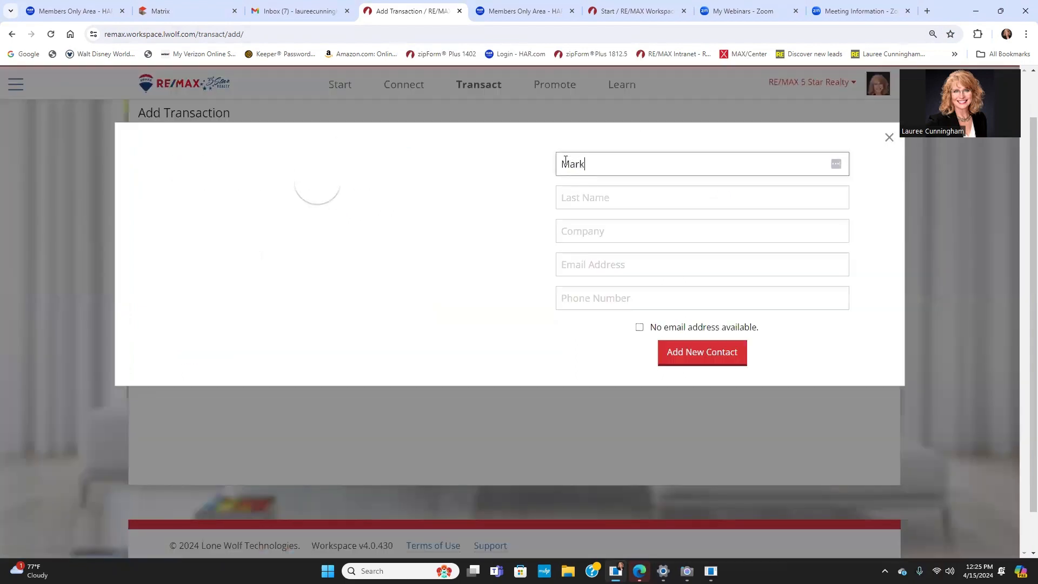
key("Tab")
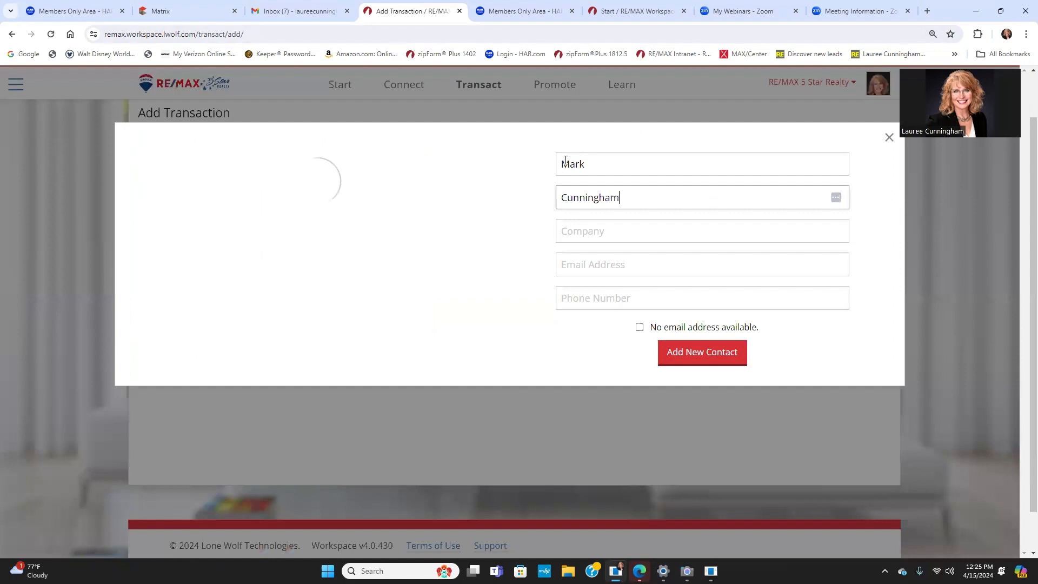
key("Tab")
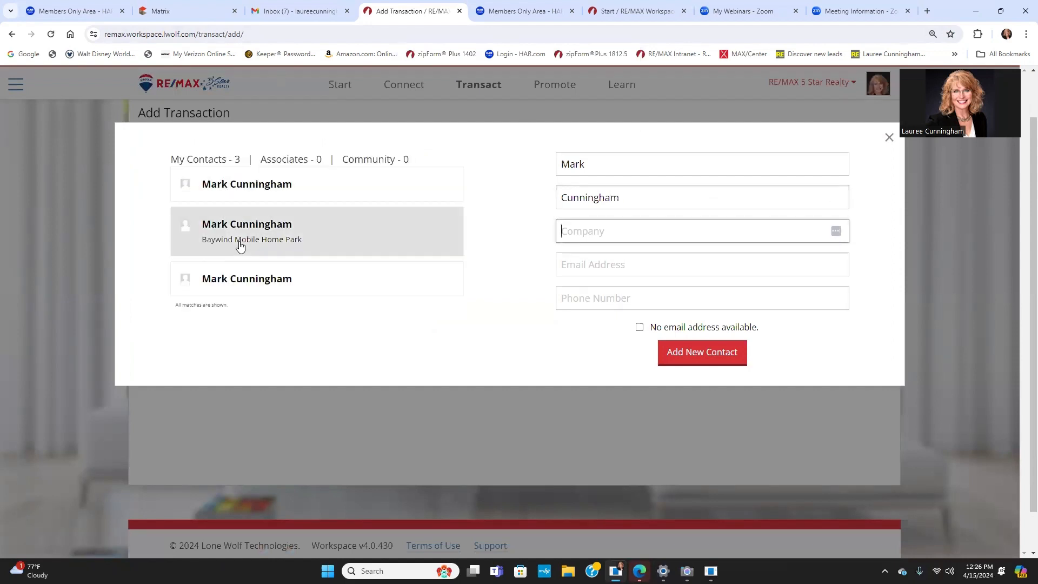
left_click(262, 189)
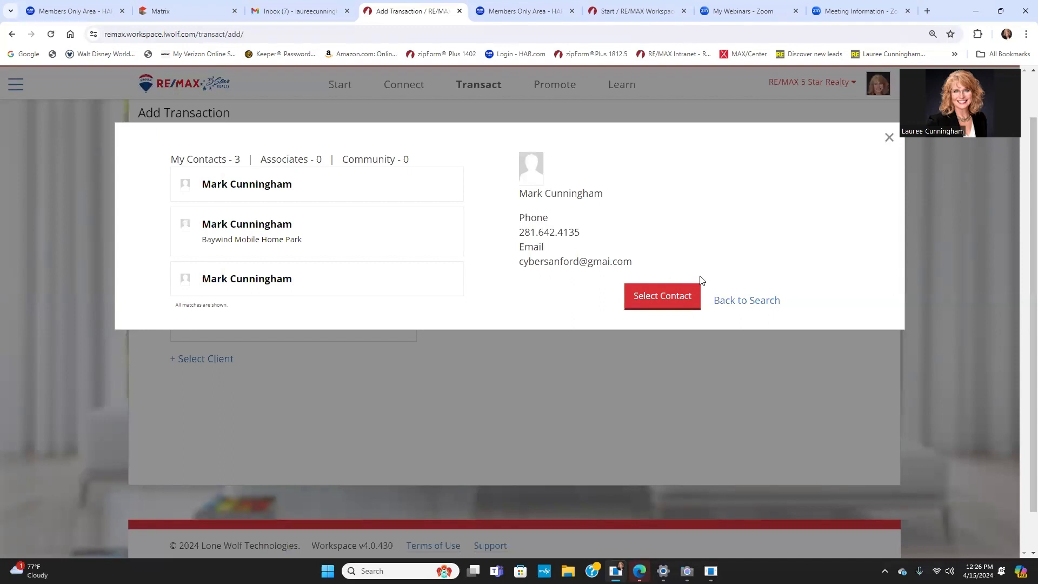
left_click(243, 284)
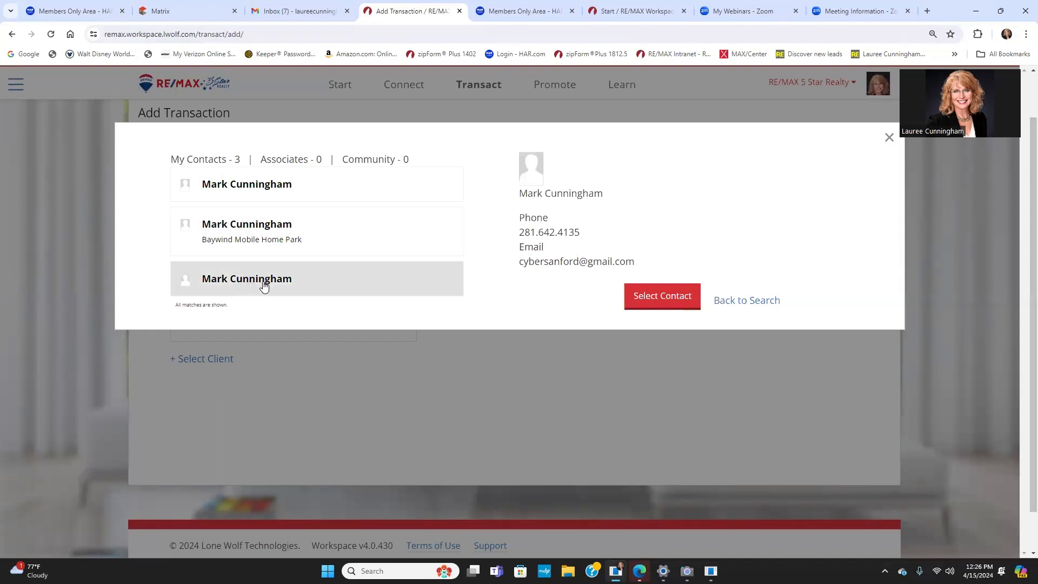
left_click(651, 299)
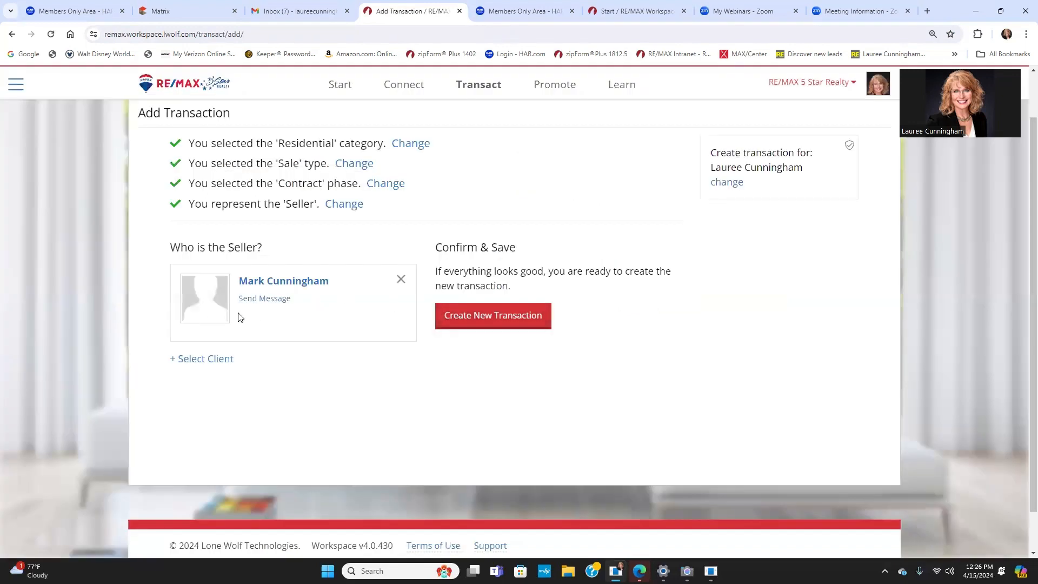
left_click(486, 319)
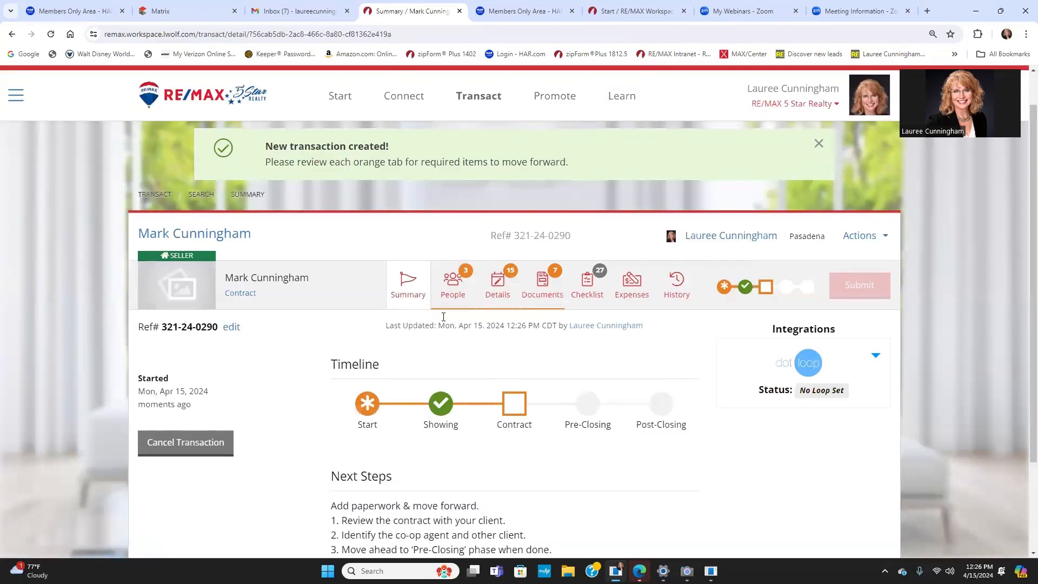
Step: Open the transaction's People tab and scroll down to the empty Title Agent section
scroll(442, 319, "down", 3)
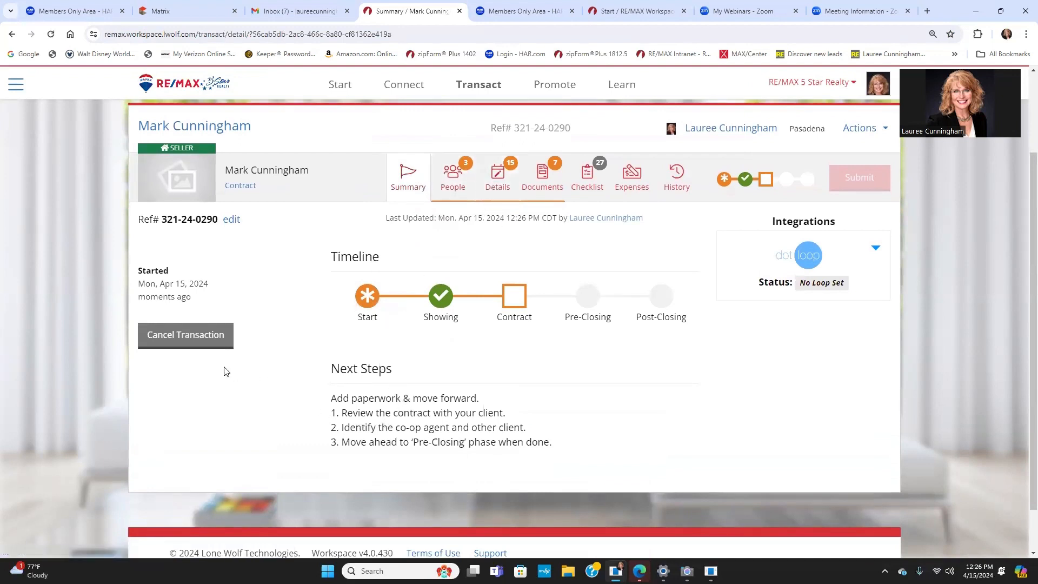
left_click(450, 178)
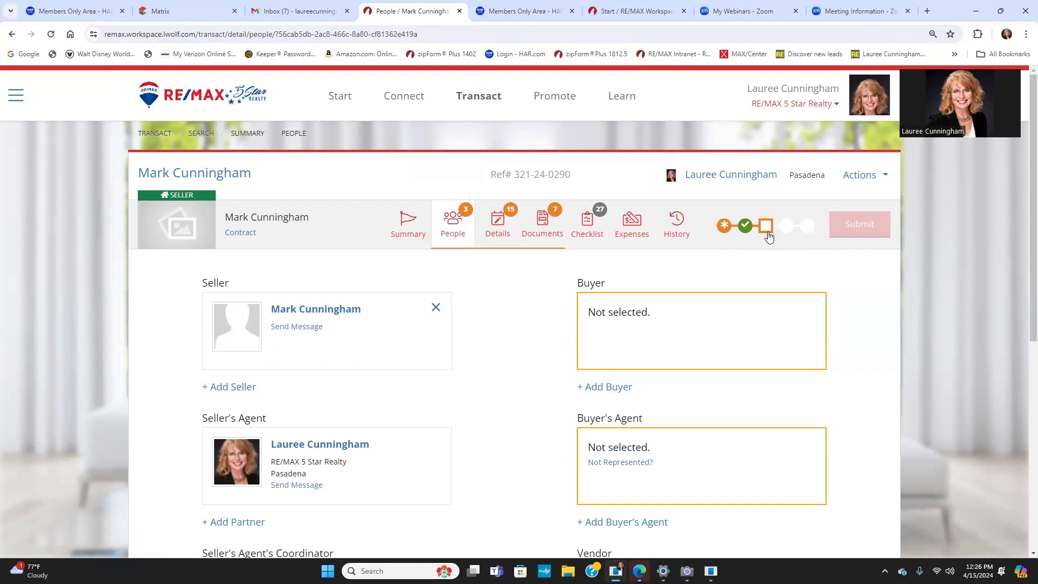
left_click(456, 219)
scroll(328, 374, "down", 5)
scroll(203, 428, "down", 1)
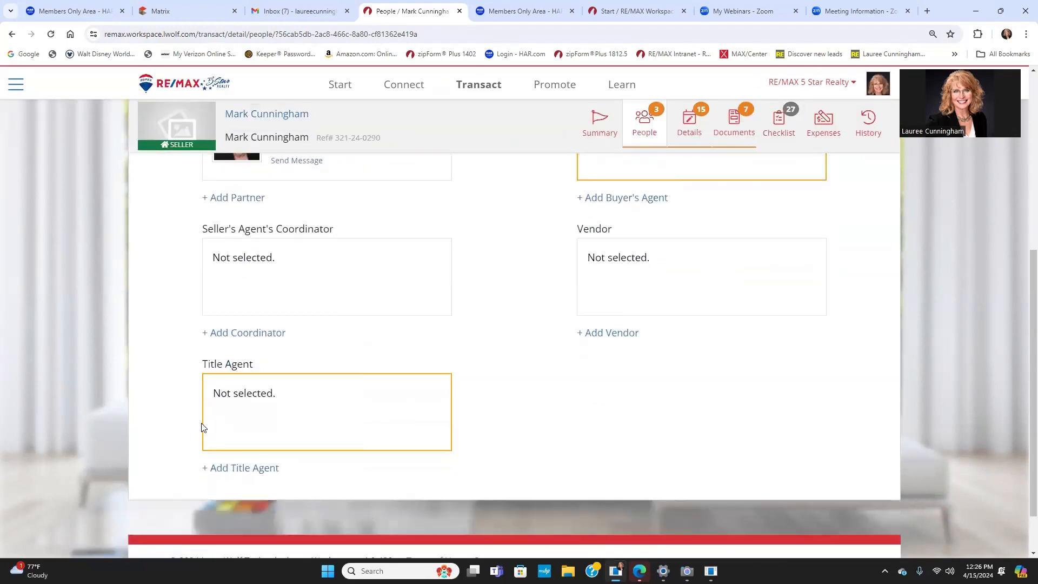
Step: Search by contact name and add the South Land Title contact as Title Agent
left_click(245, 468)
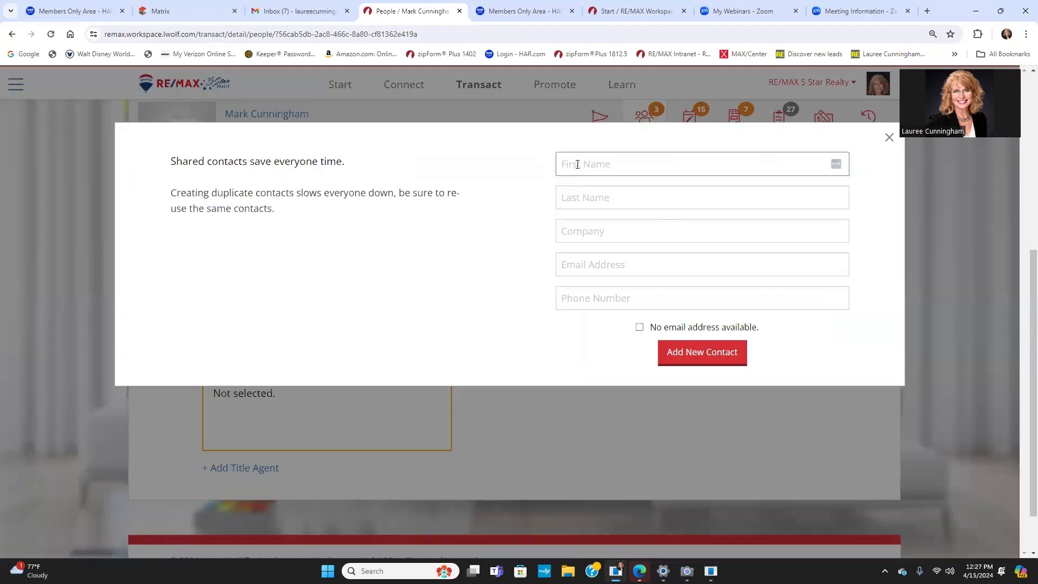
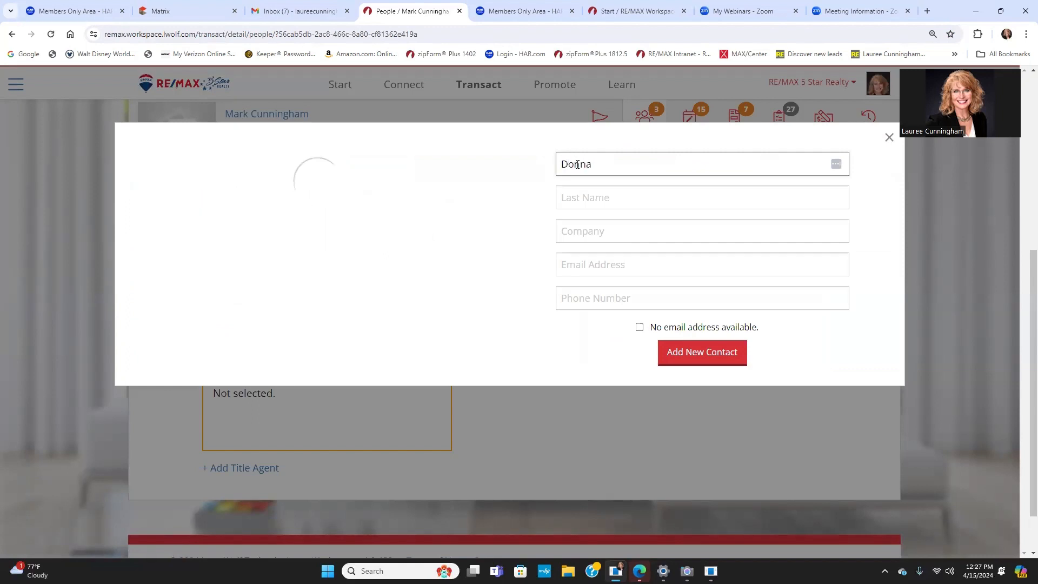
key("Tab")
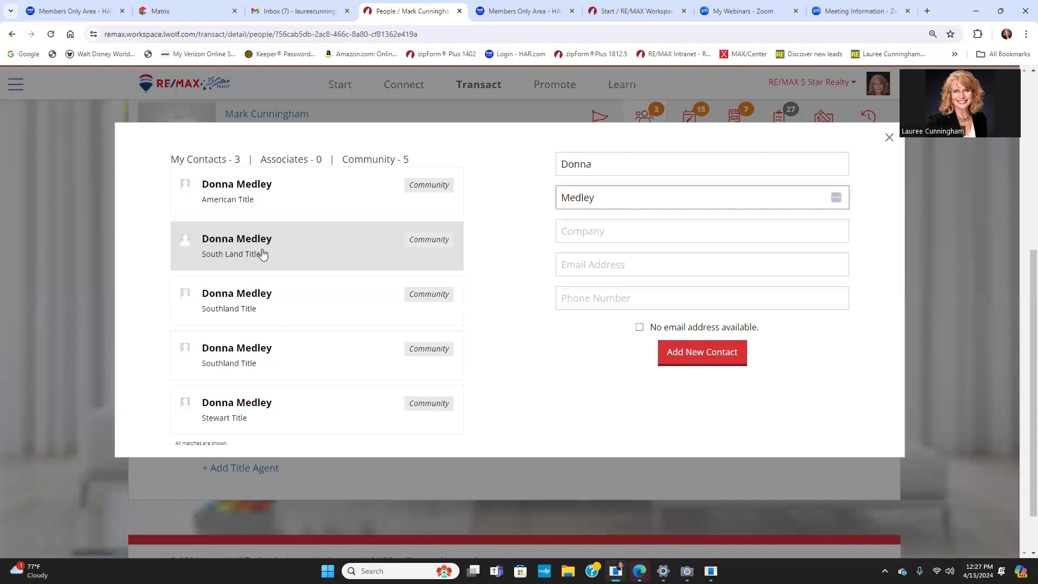
left_click(304, 251)
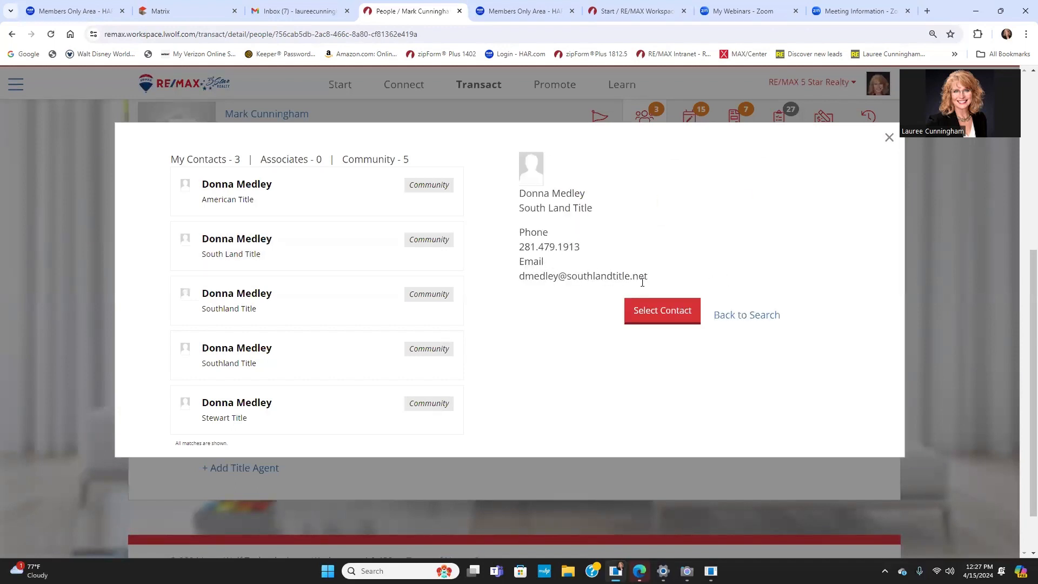
left_click(667, 310)
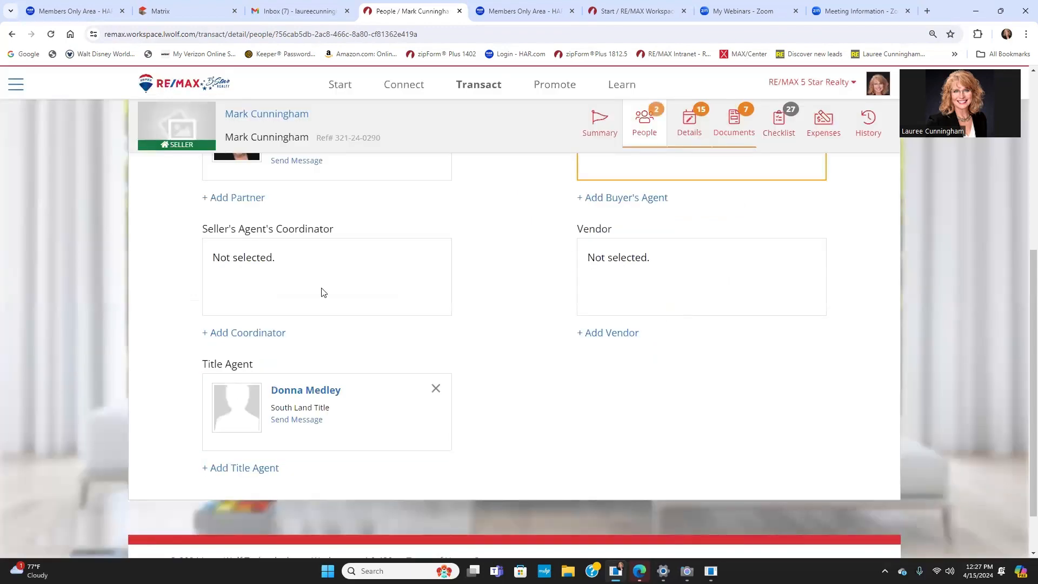
scroll(558, 276, "up", 7)
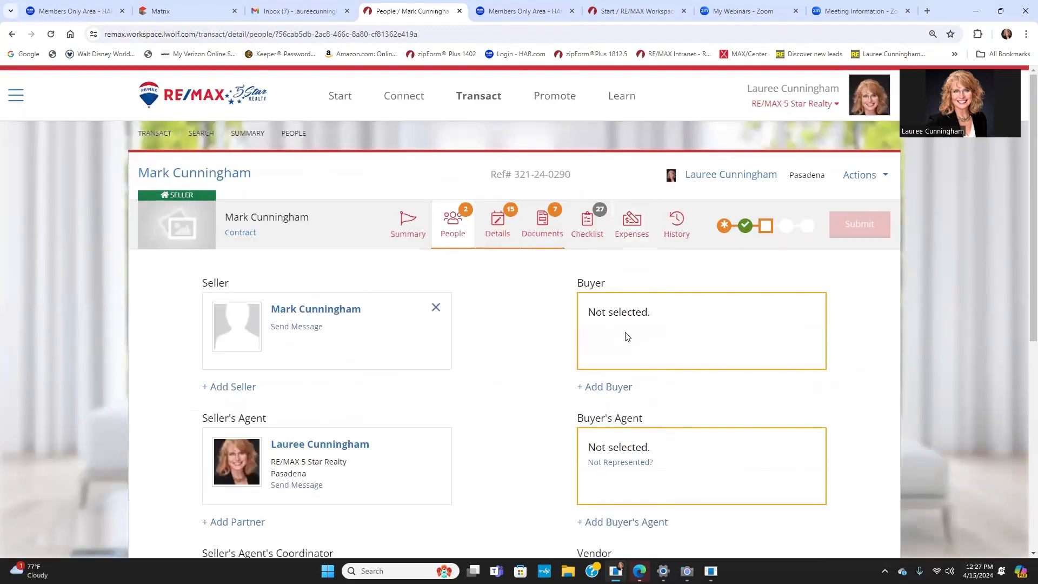
Step: Add the first buyer as a new contact with first and last name
left_click(607, 387)
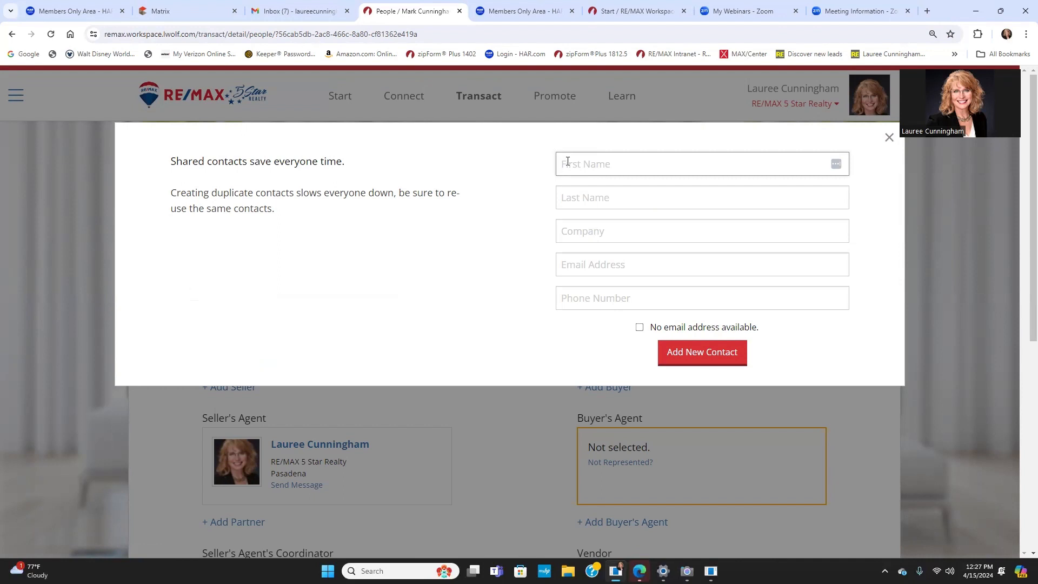
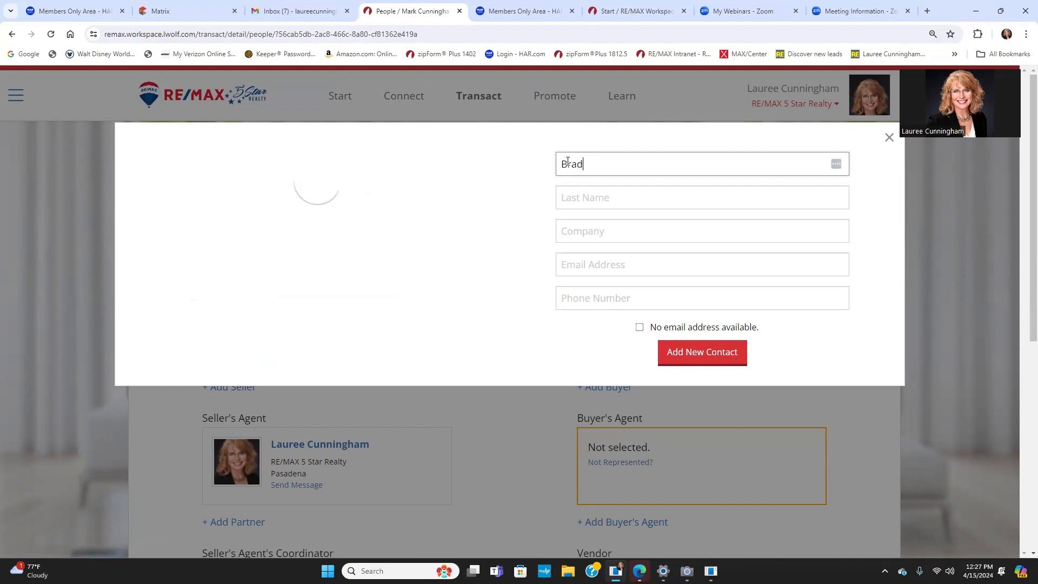
key("Tab")
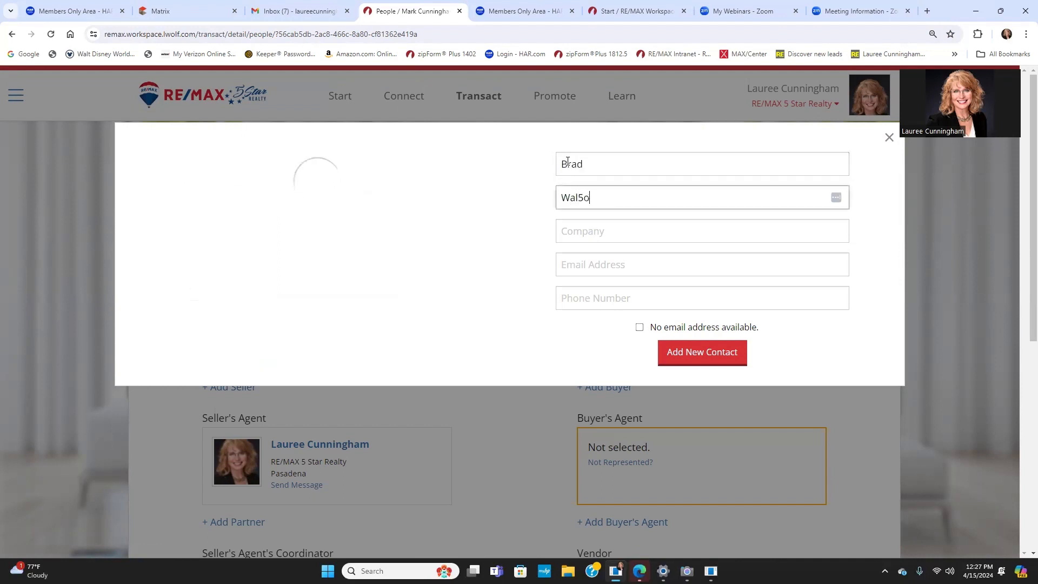
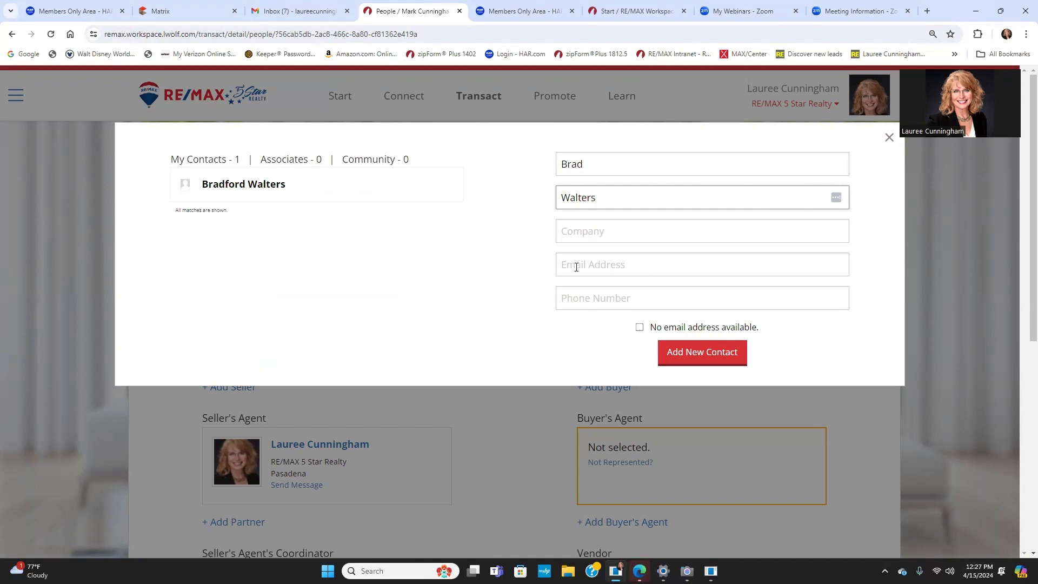
left_click(709, 361)
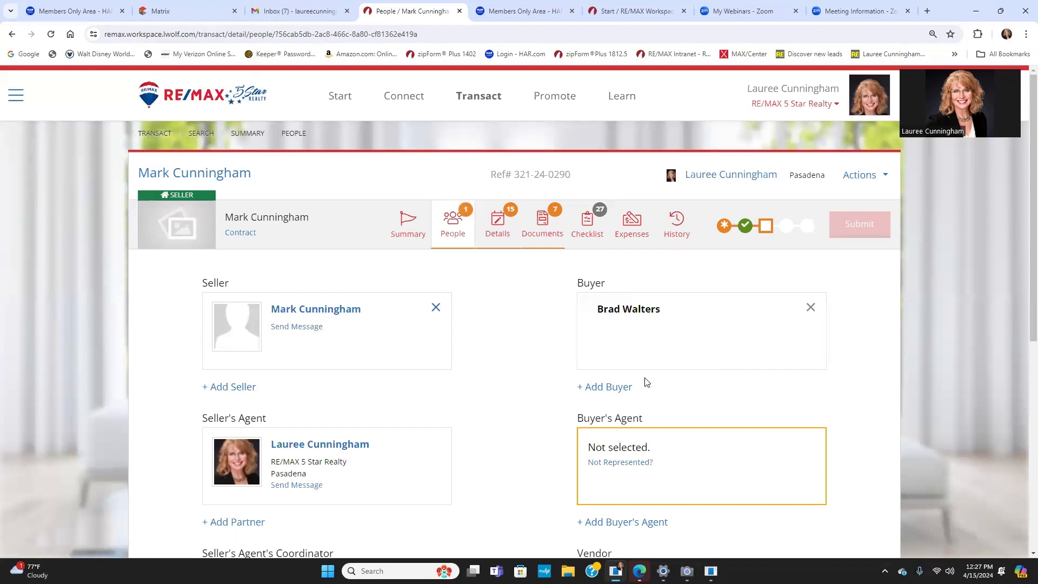
Step: Add the second buyer, sharing the same surname, as another new contact
left_click(613, 388)
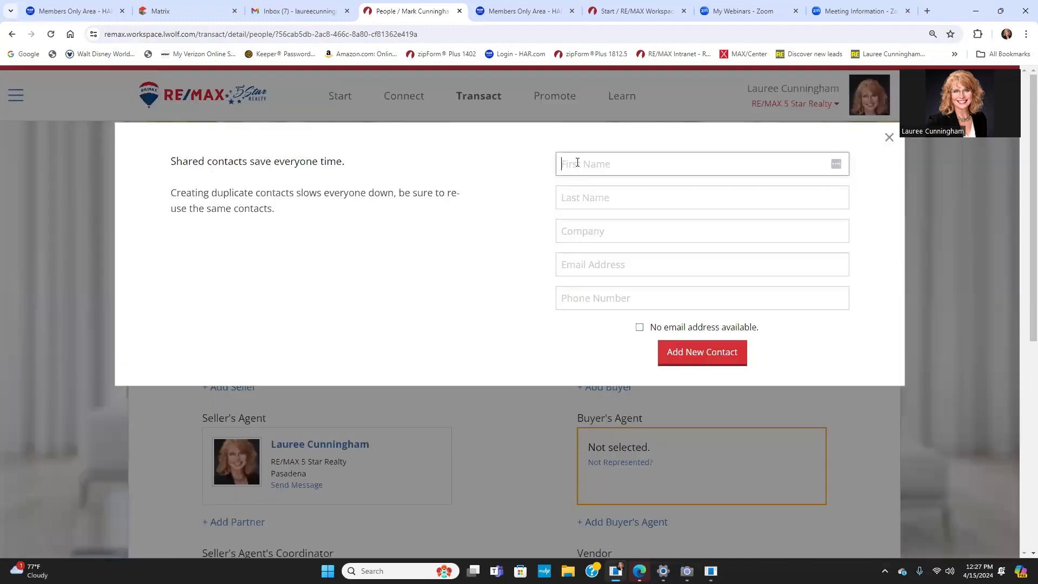
type("r")
key("BackSpace")
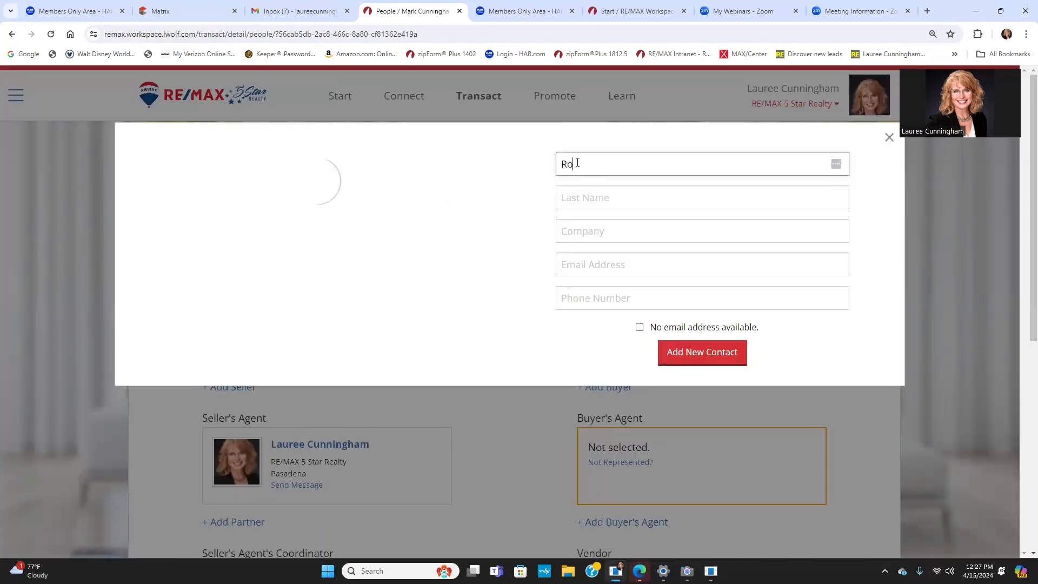
key("Tab")
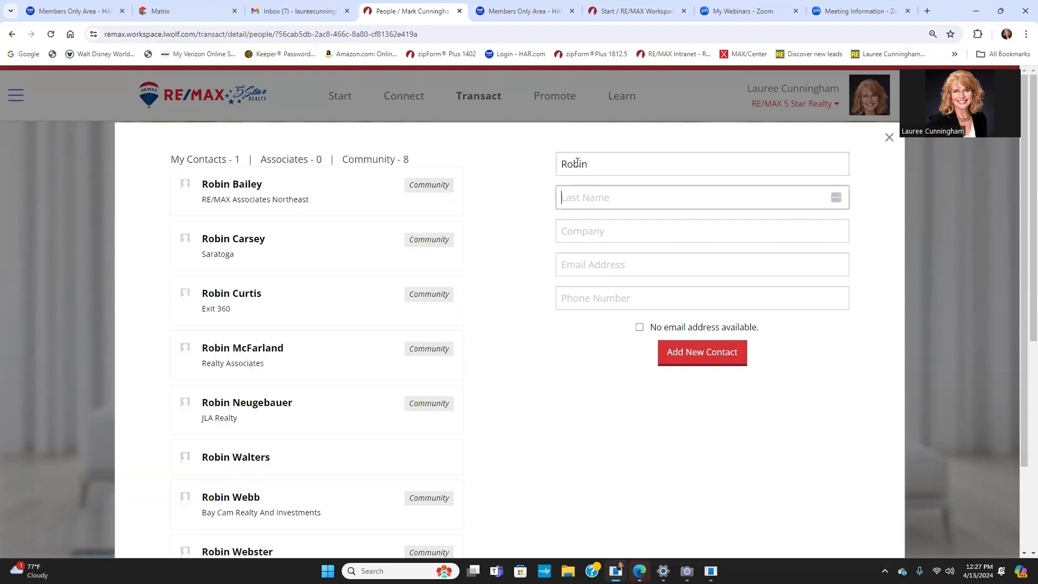
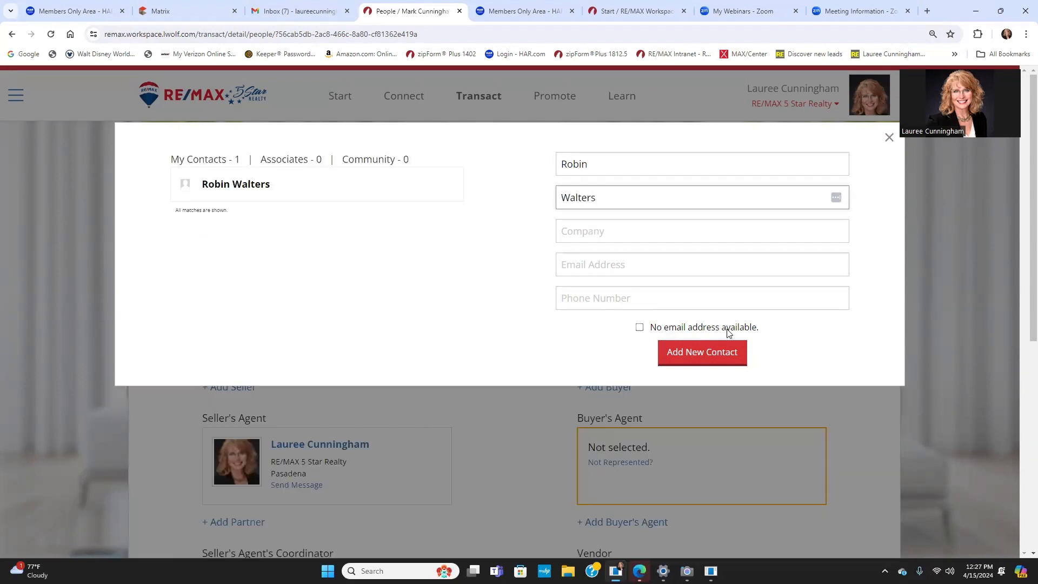
left_click(670, 348)
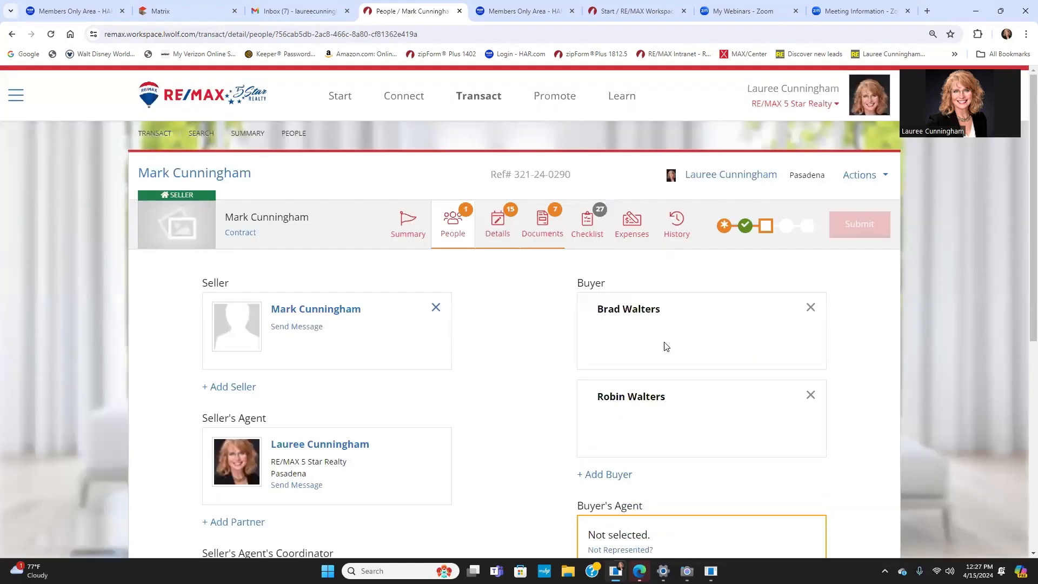
Step: Search the agent's name and set the RE/MAX 5 Star Realty Pasadena associate as Buyer's Agent
scroll(629, 355, "down", 5)
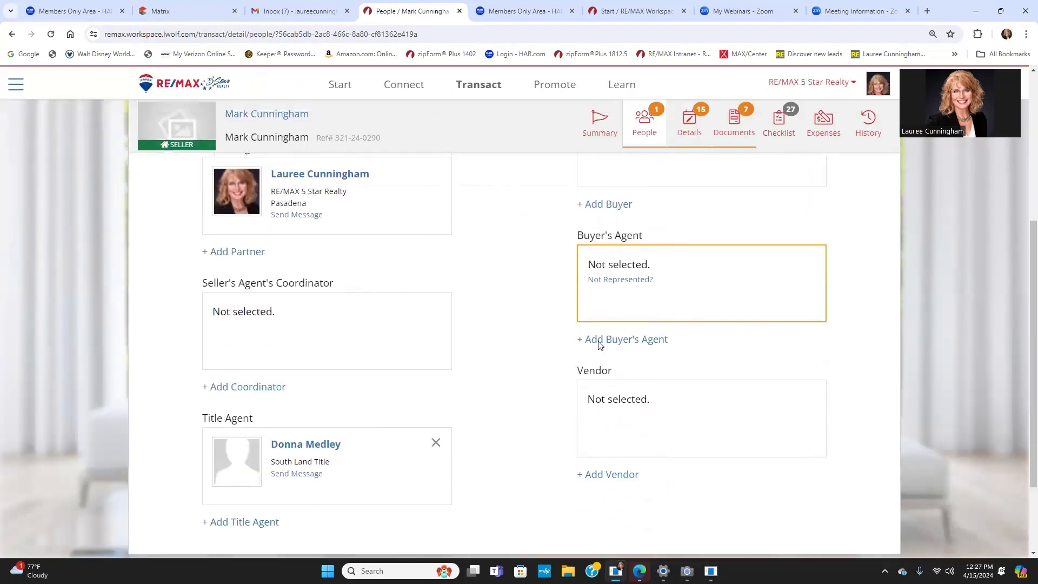
left_click(599, 340)
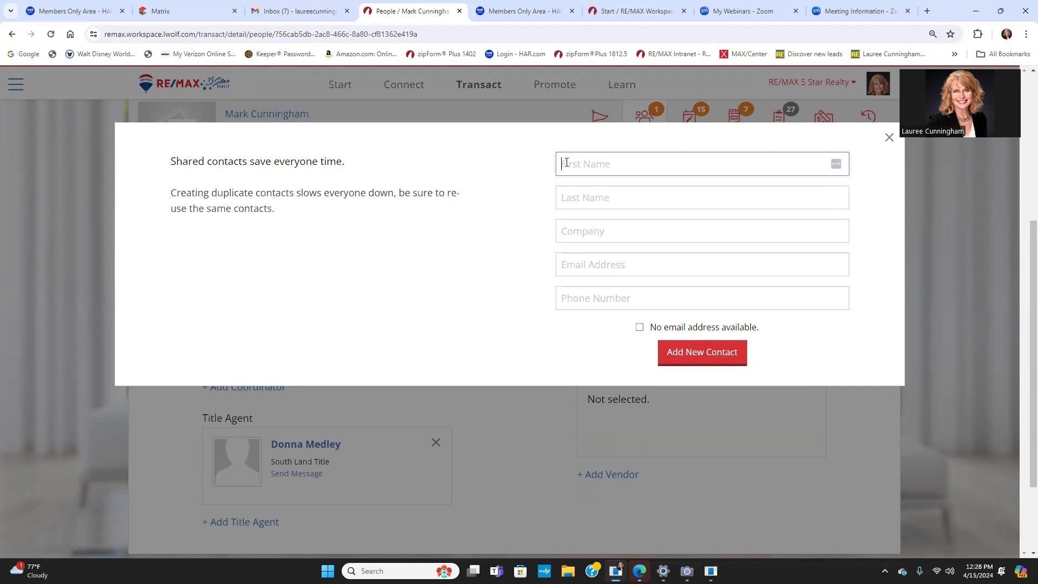
key("Tab")
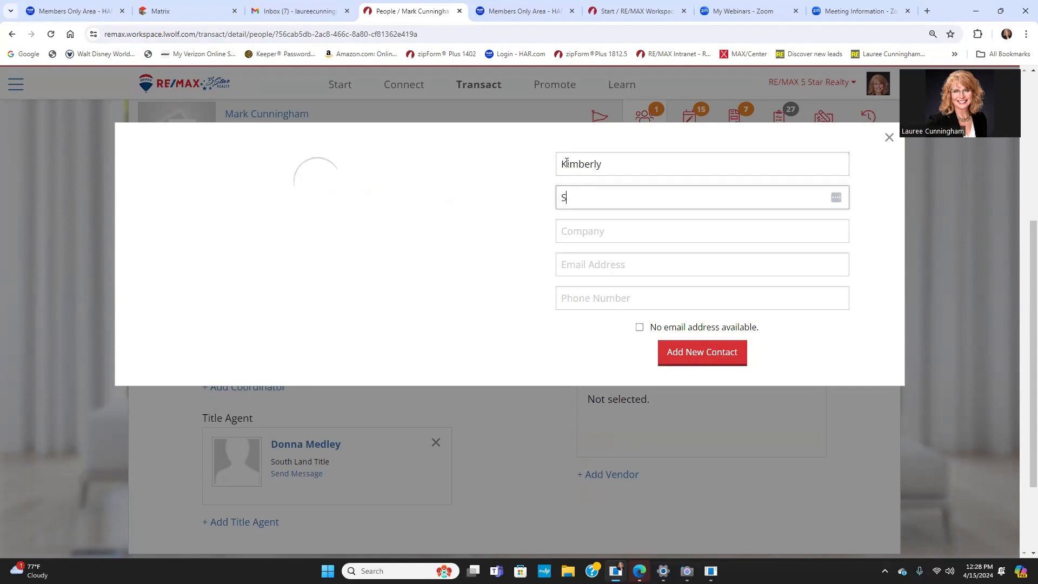
type("hens")
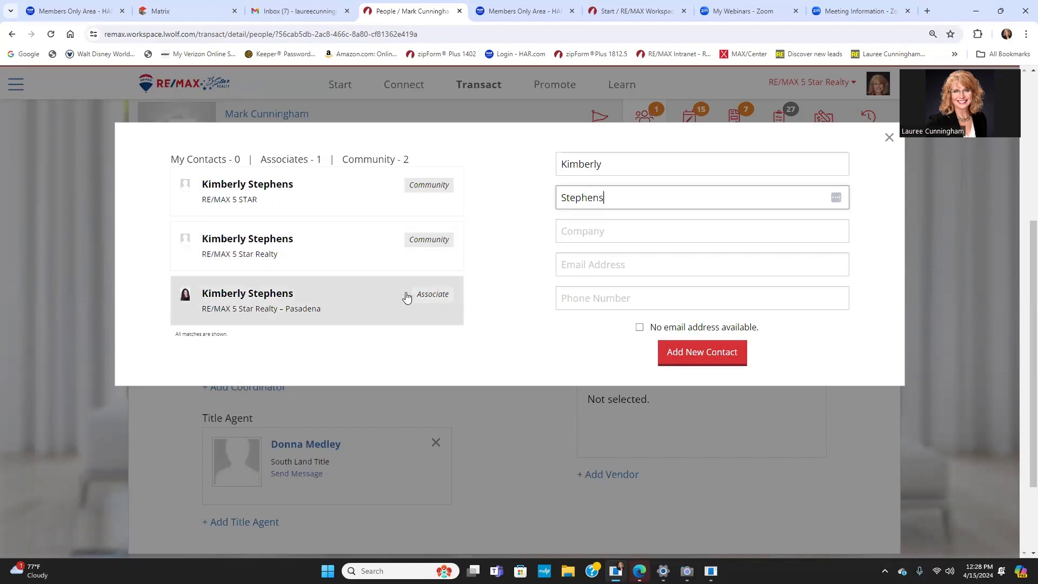
left_click(252, 295)
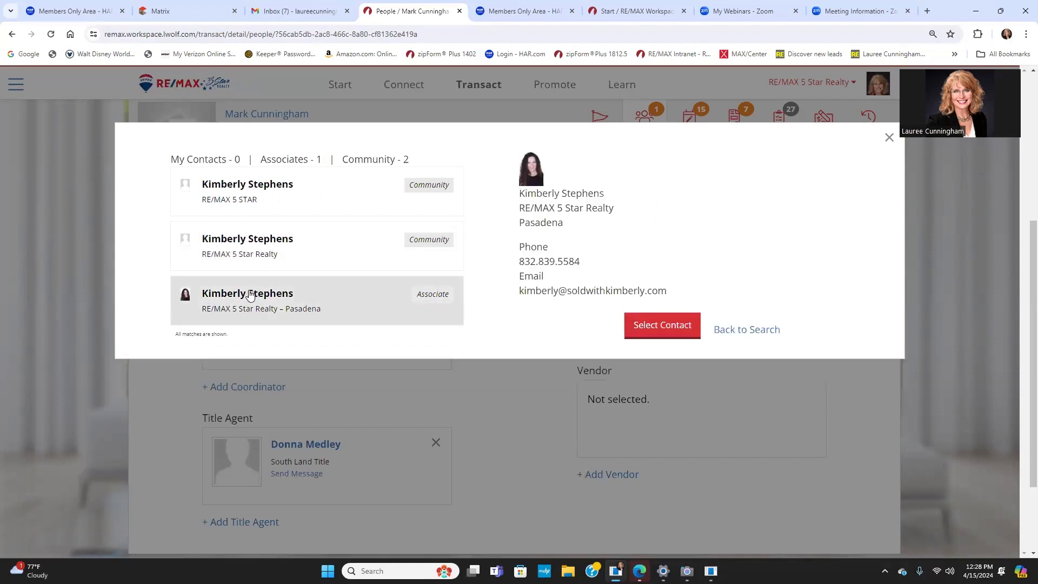
left_click(642, 328)
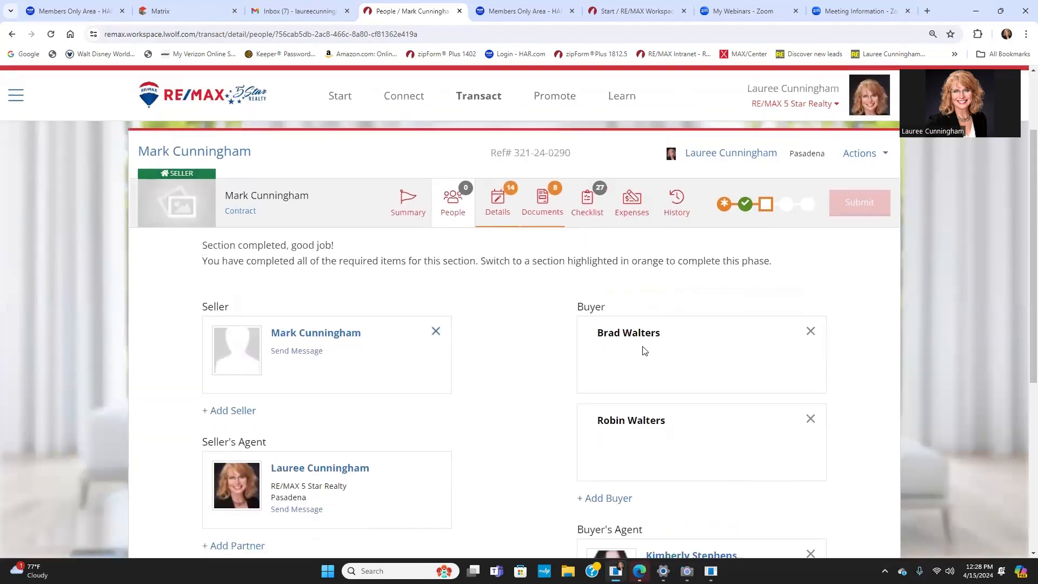
Step: Go to the transaction's Details tab and choose Set Property to identify the property
scroll(642, 351, "down", 2)
scroll(526, 320, "up", 2)
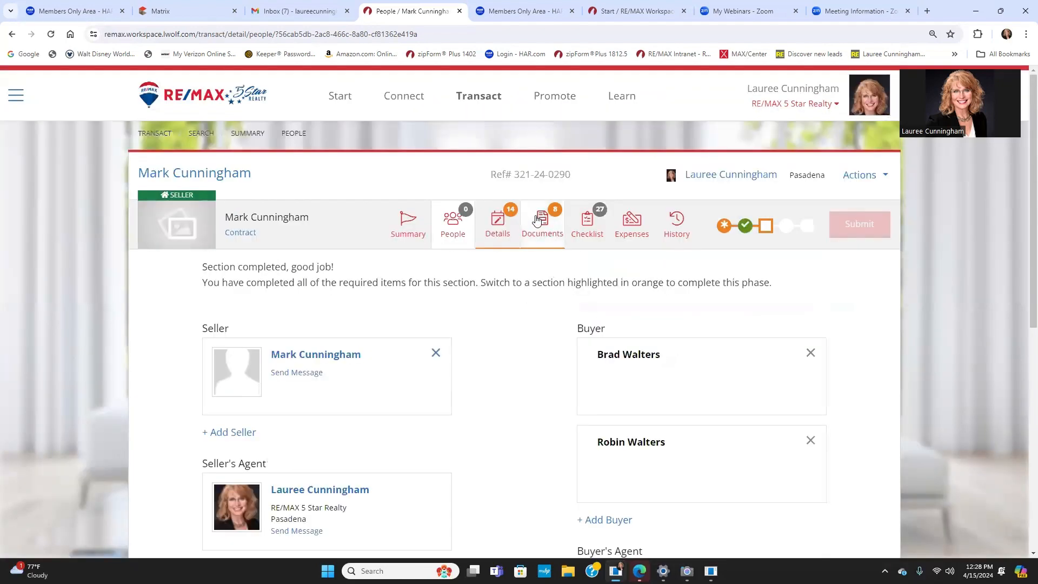
left_click(501, 228)
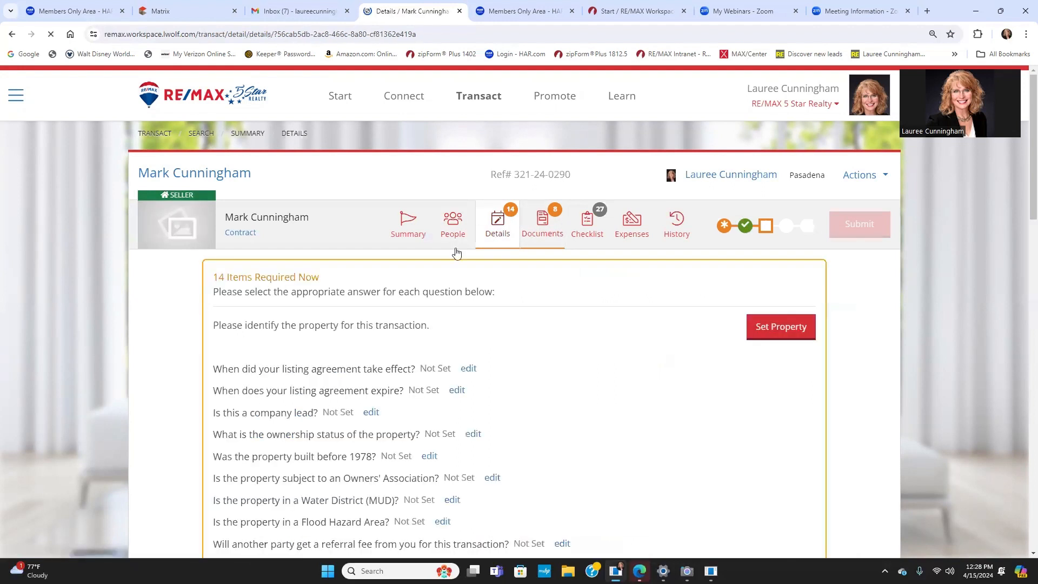
left_click(778, 332)
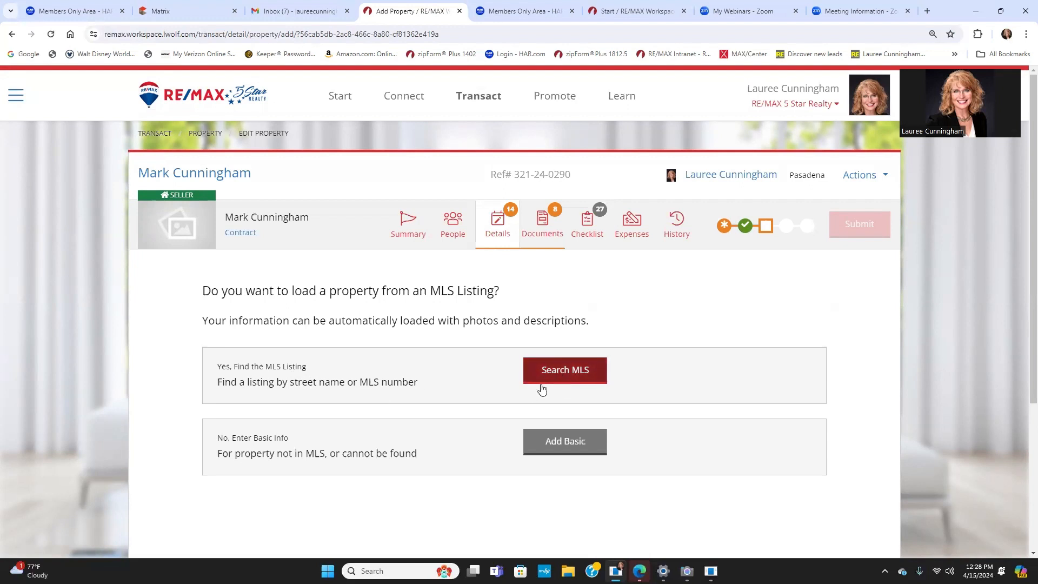
Step: Switch to manual property entry and set the street direction East with street suffix Blvd
left_click(557, 449)
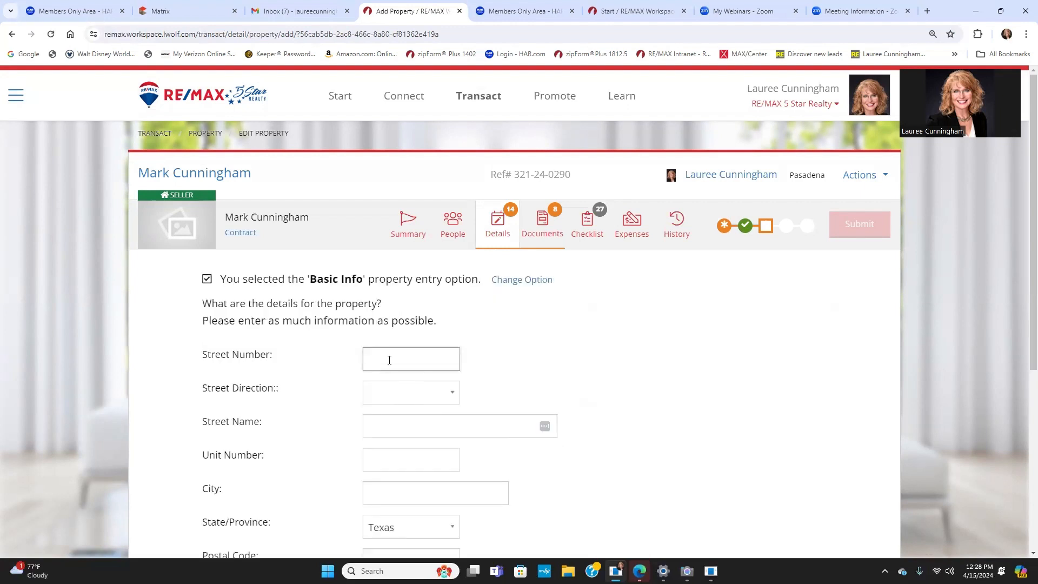
left_click(403, 430)
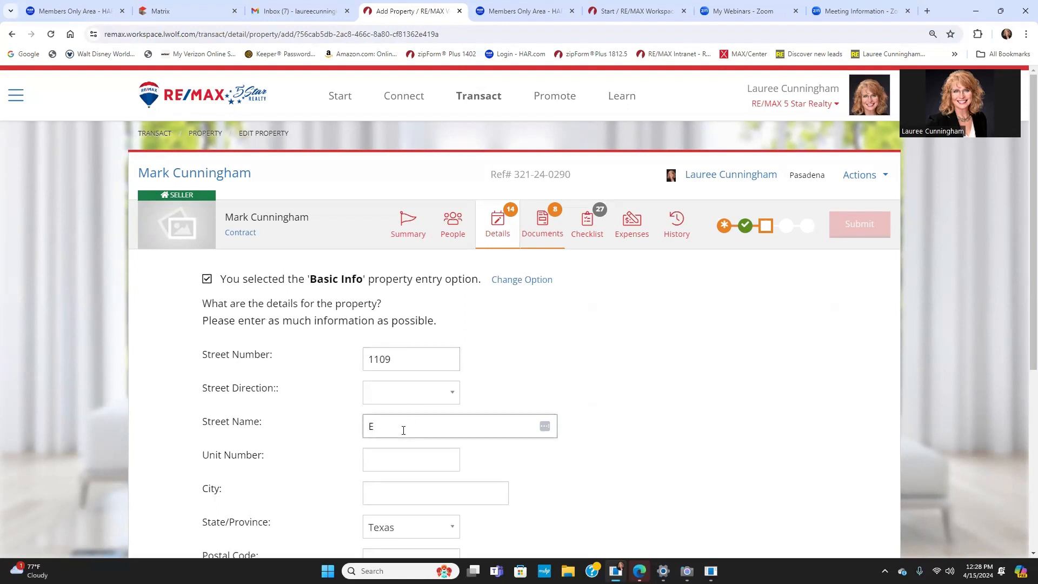
left_click(387, 400)
left_click(381, 444)
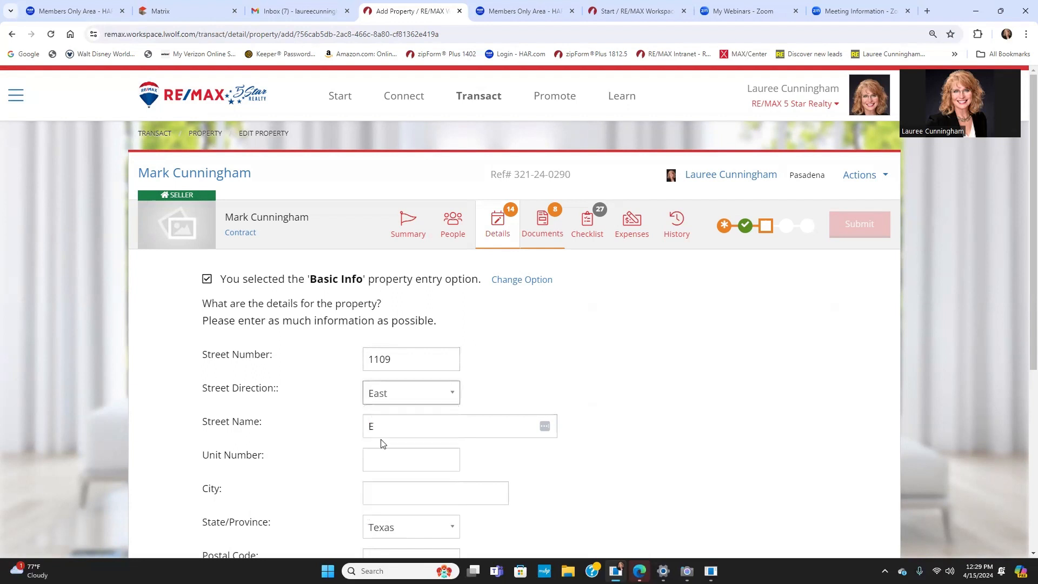
left_click_drag(422, 425, 354, 428)
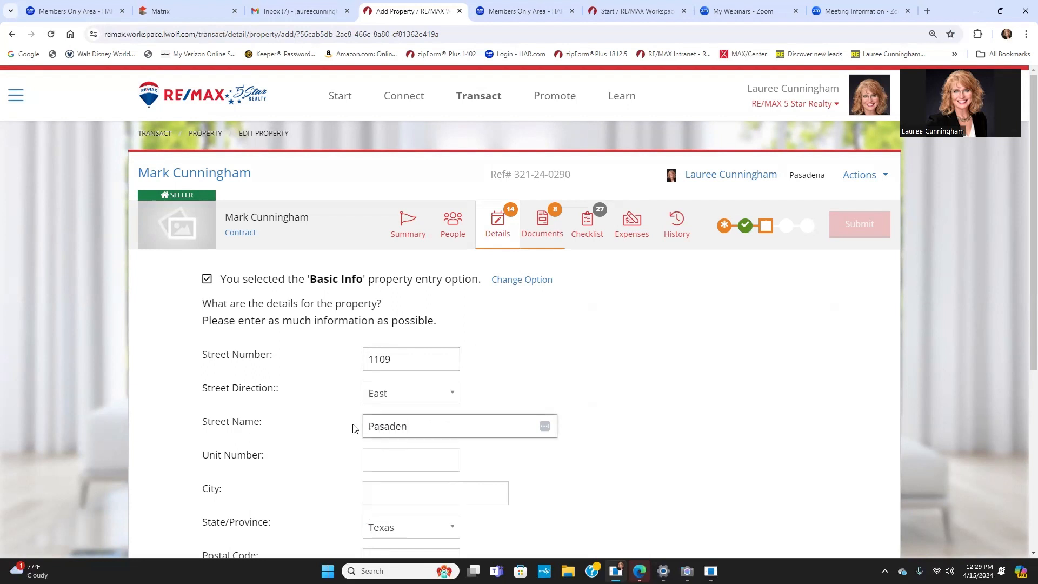
key("Tab")
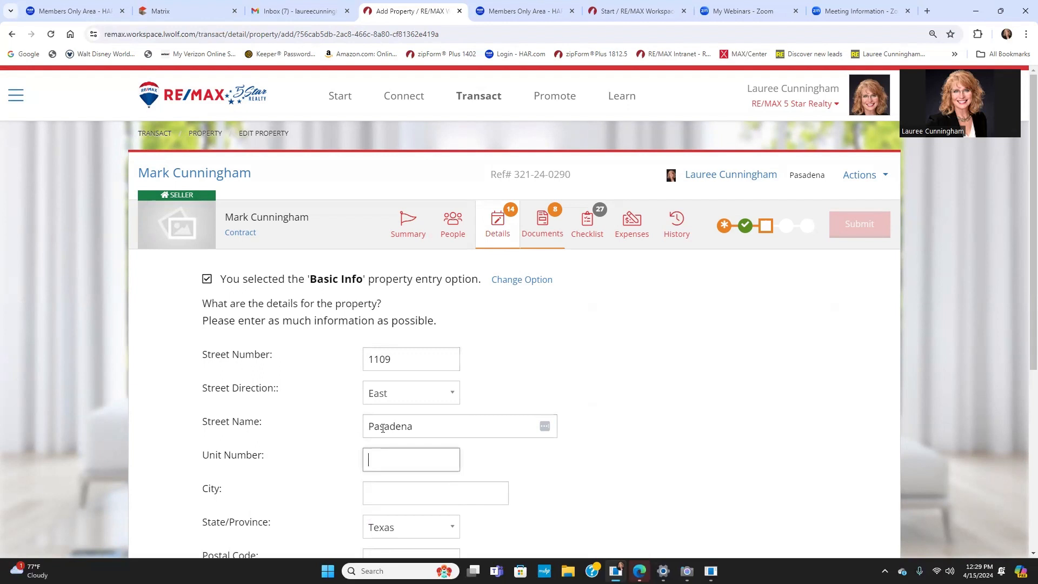
left_click(430, 424)
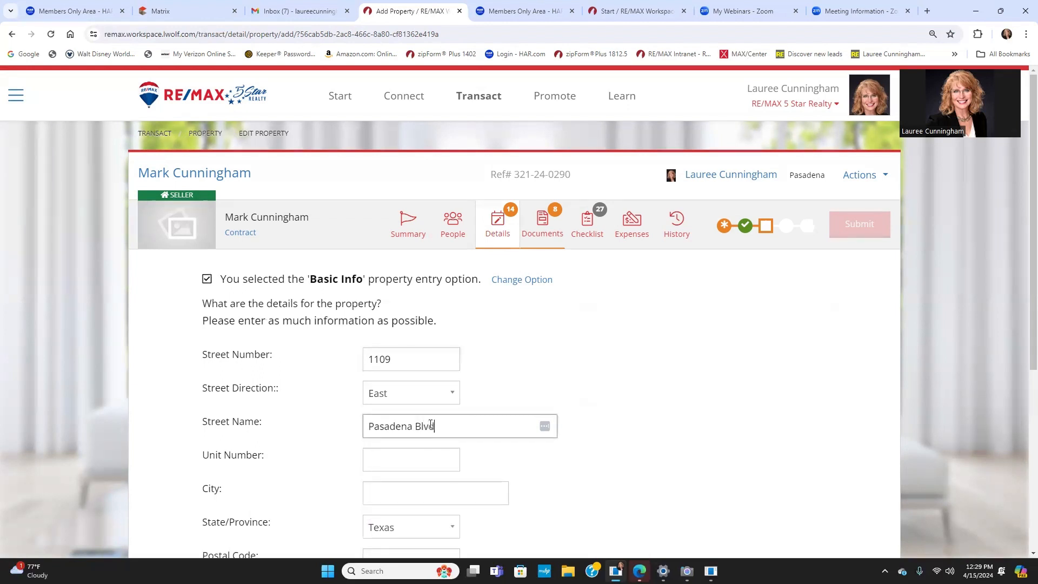
type("Blvd")
key("Tab")
key("Tab")
Step: Enter city Deer Park, postal code 77506 and list price 900000, then set the property
type("Swwe")
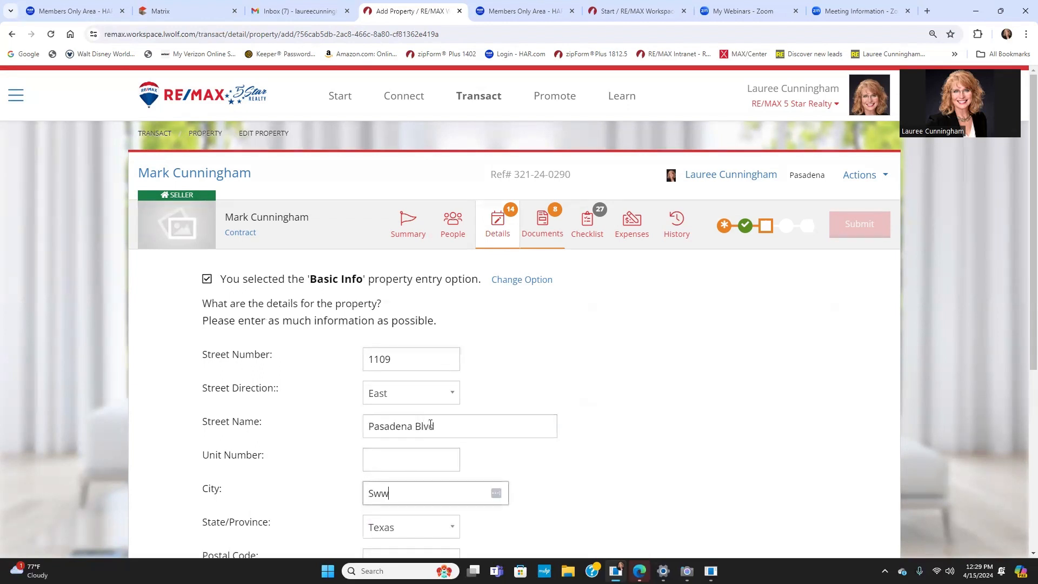
key("ctrl+p")
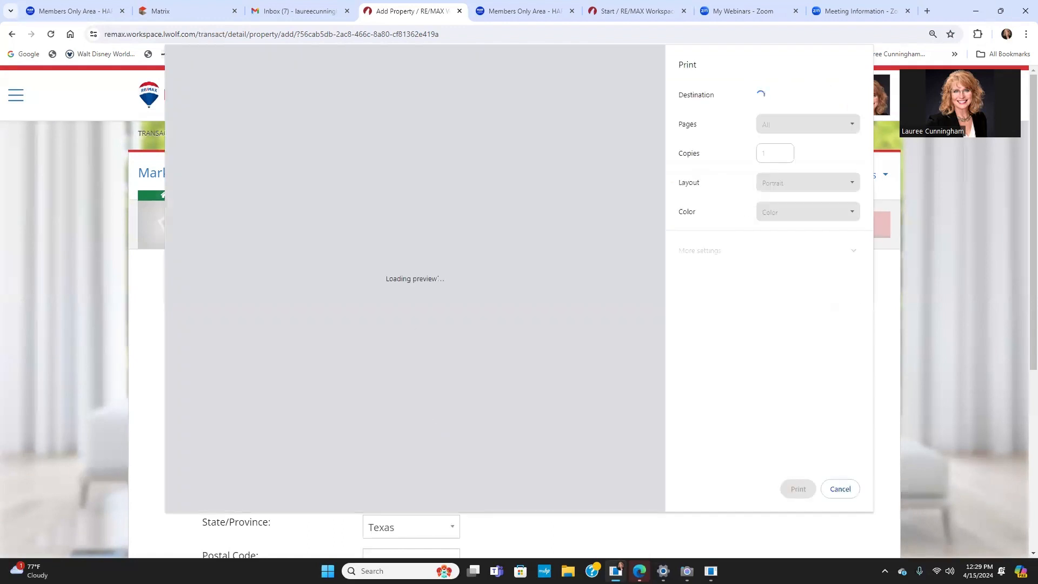
left_click(839, 490)
left_click(385, 491)
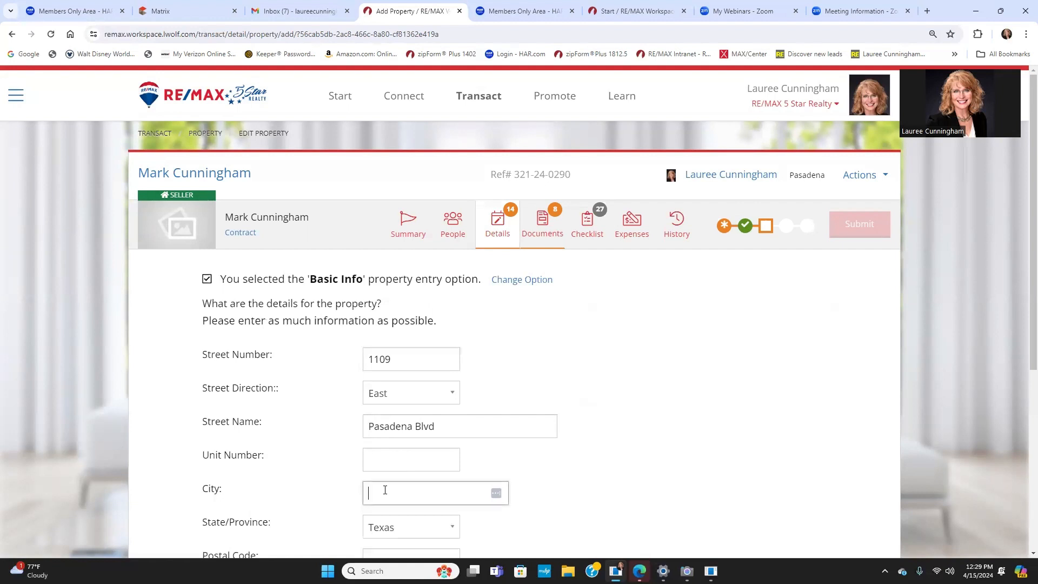
type("Deer Park")
key("Tab")
key("Tab")
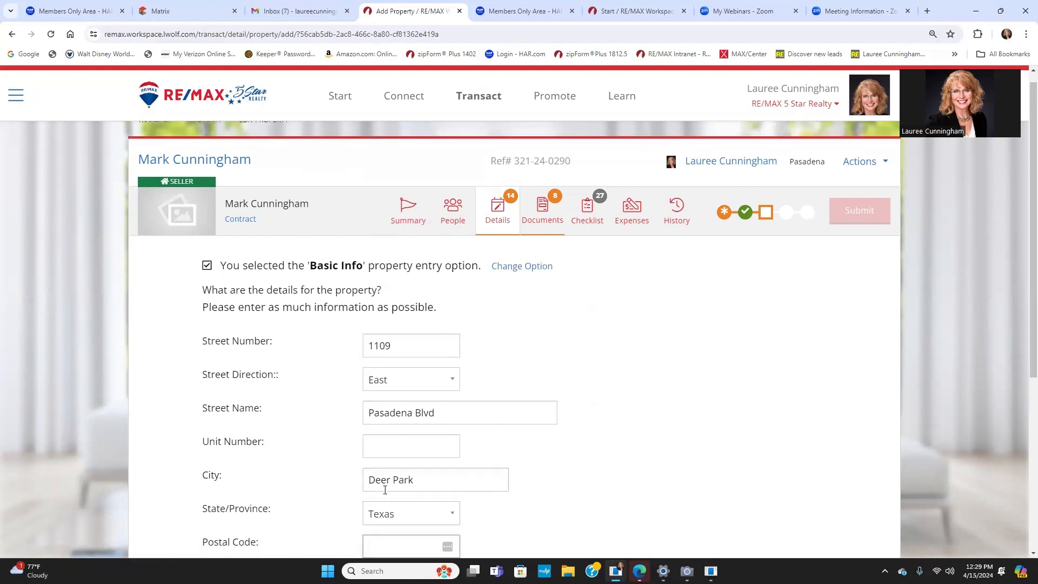
type("7750")
type("6")
scroll(689, 441, "down", 5)
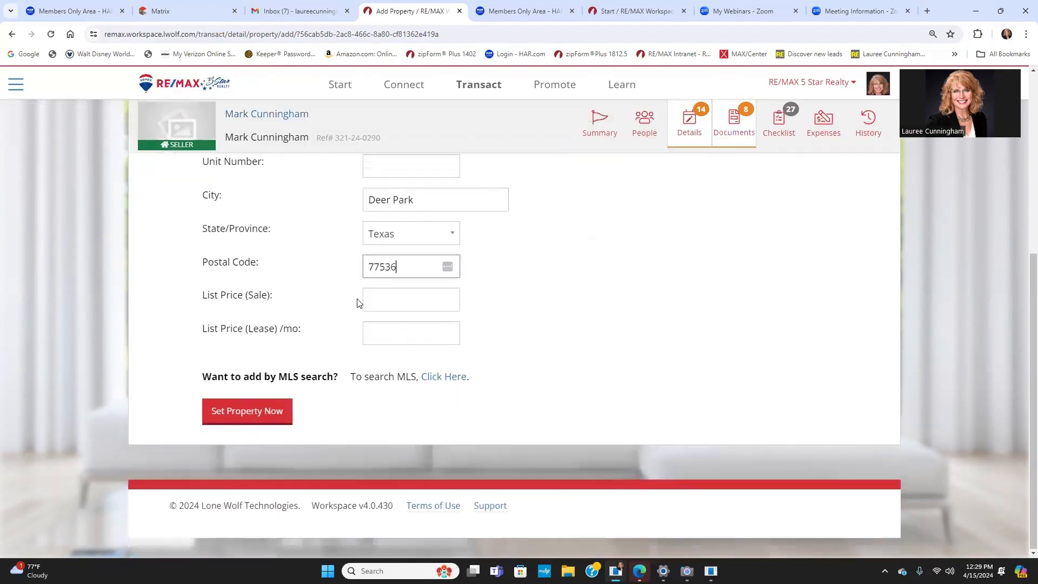
left_click(377, 293)
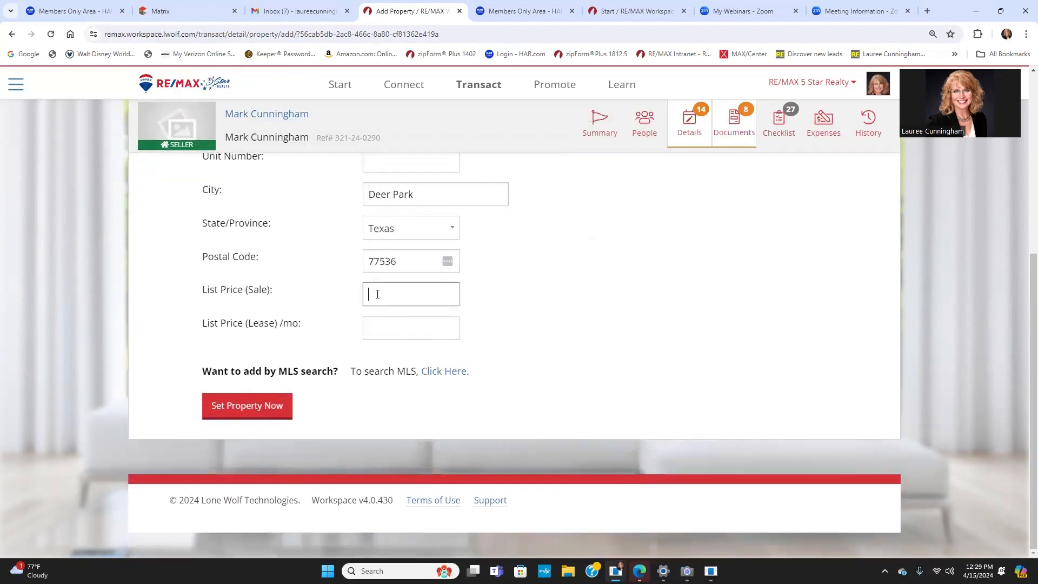
type("900000")
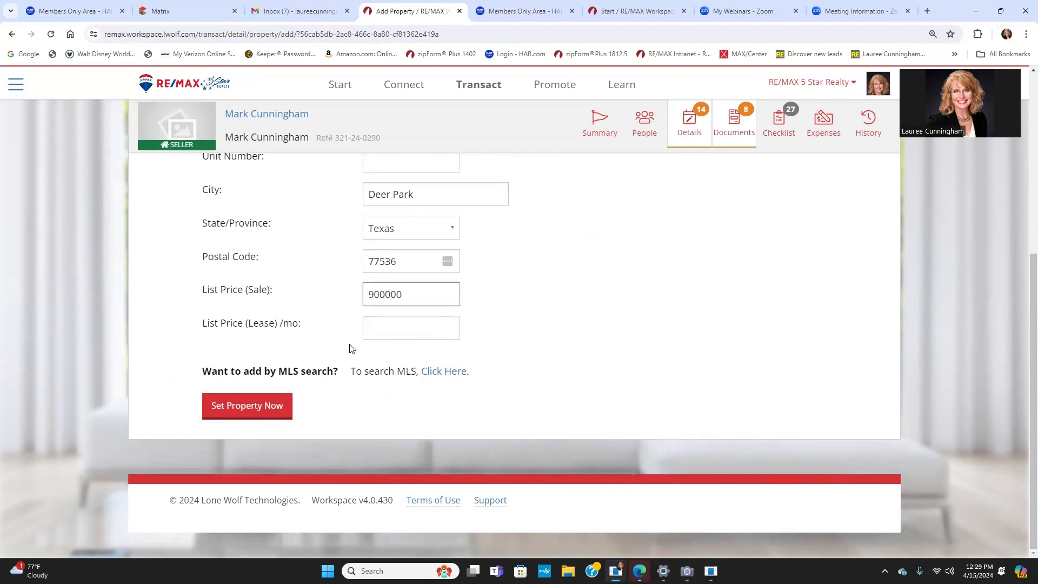
left_click(237, 408)
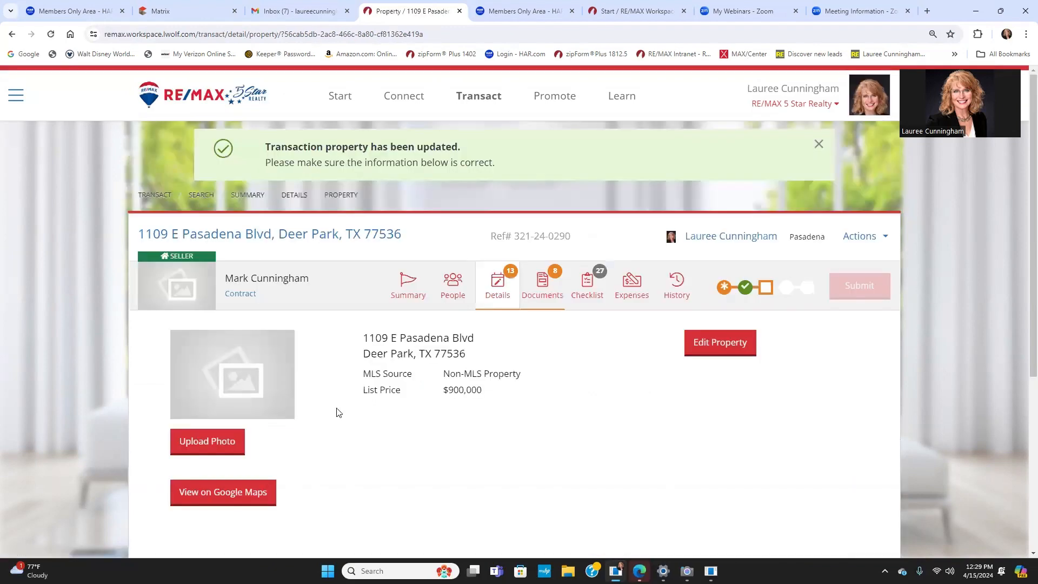
Step: Dismiss the property-updated banner and show the Details questionnaire with its 13 required items
left_click(175, 287)
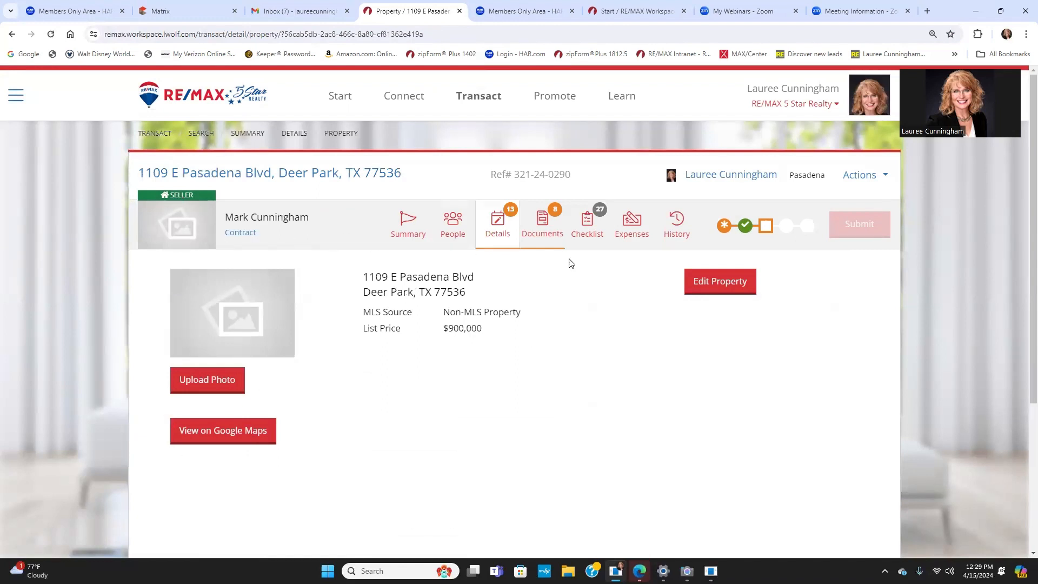
left_click(500, 222)
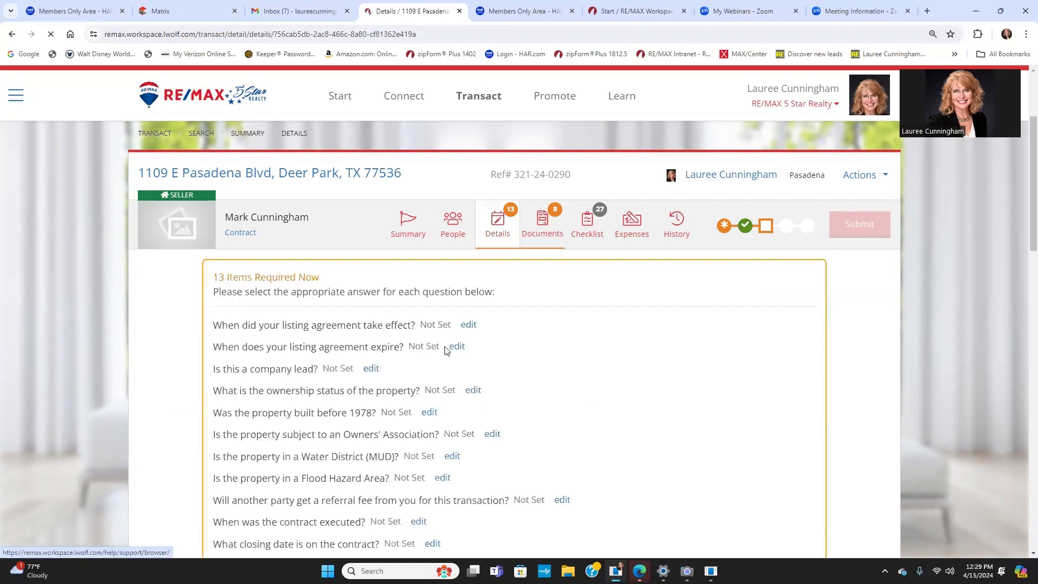
scroll(271, 325, "down", 3)
scroll(263, 262, "up", 2)
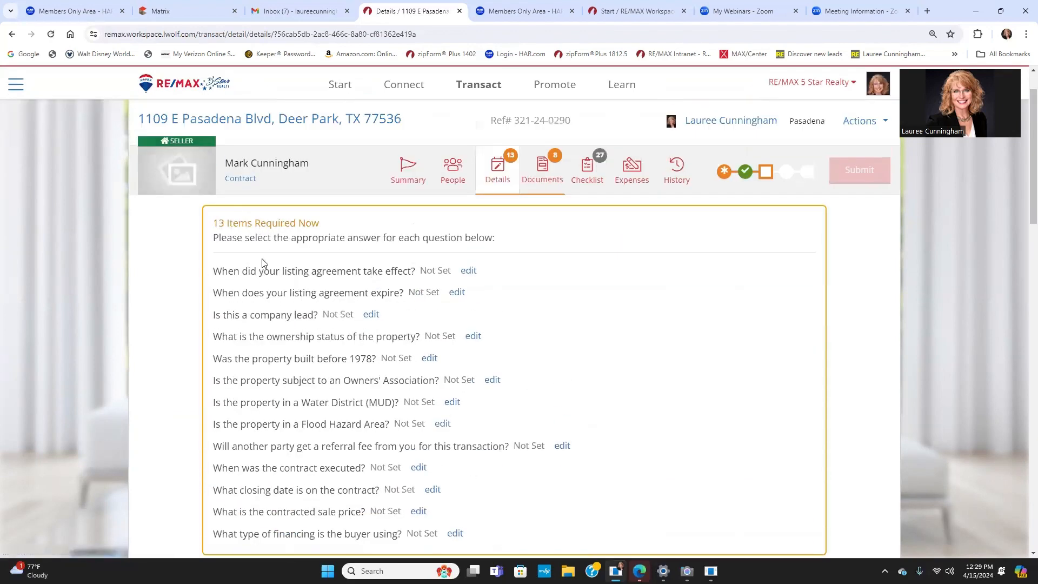
Step: Save March 4, 2024 as the listing agreement's effective date
left_click(468, 271)
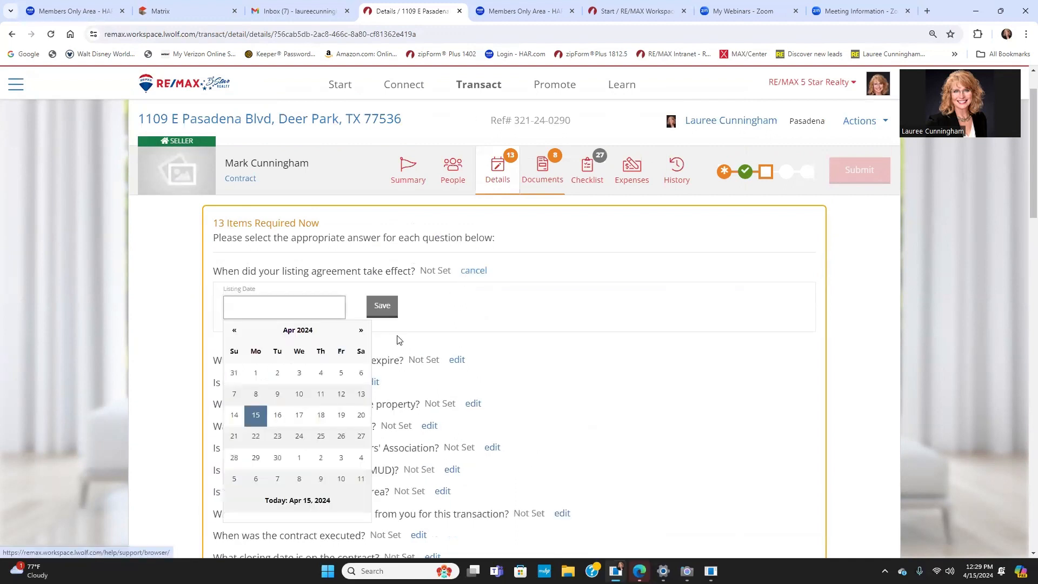
left_click(234, 331)
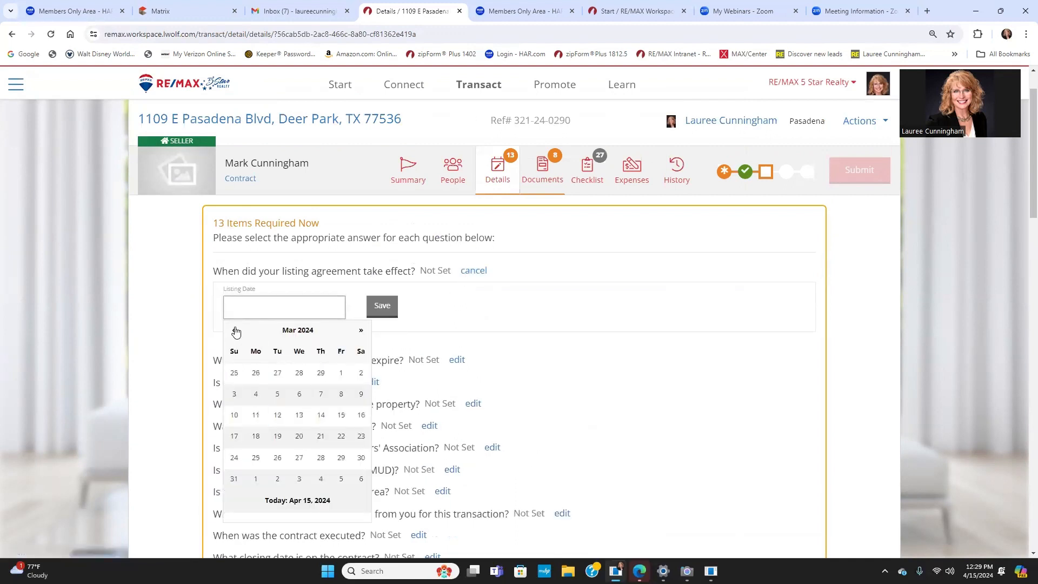
left_click(256, 396)
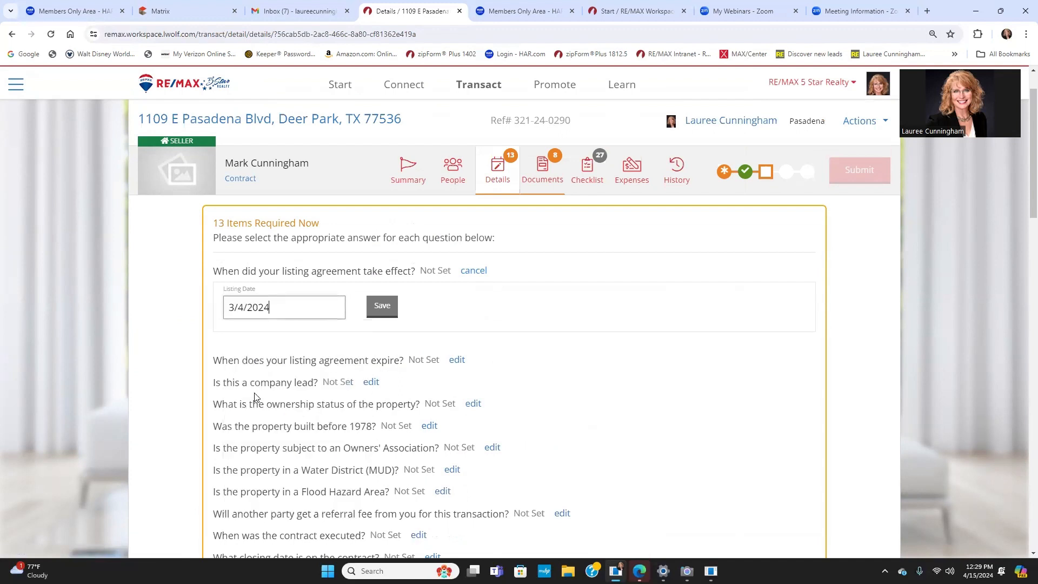
left_click(385, 308)
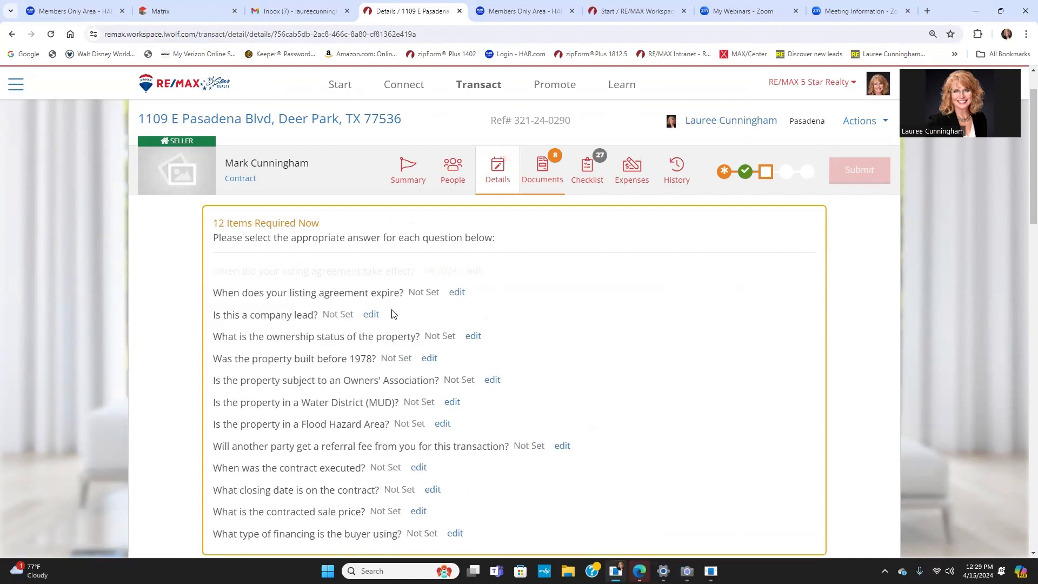
Step: Save December 31, 2024 as the listing agreement's expiry date
left_click(457, 271)
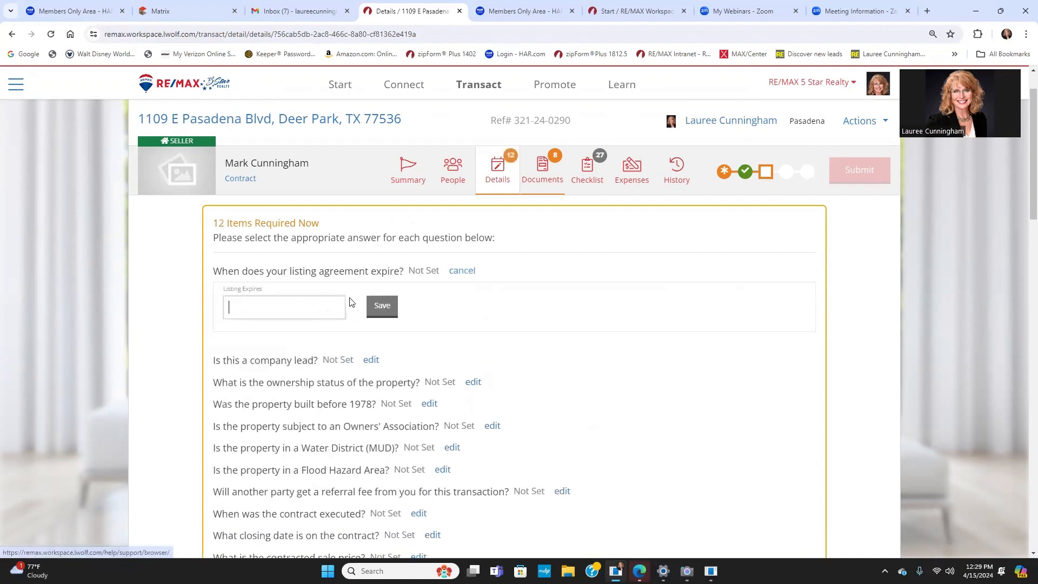
left_click(331, 308)
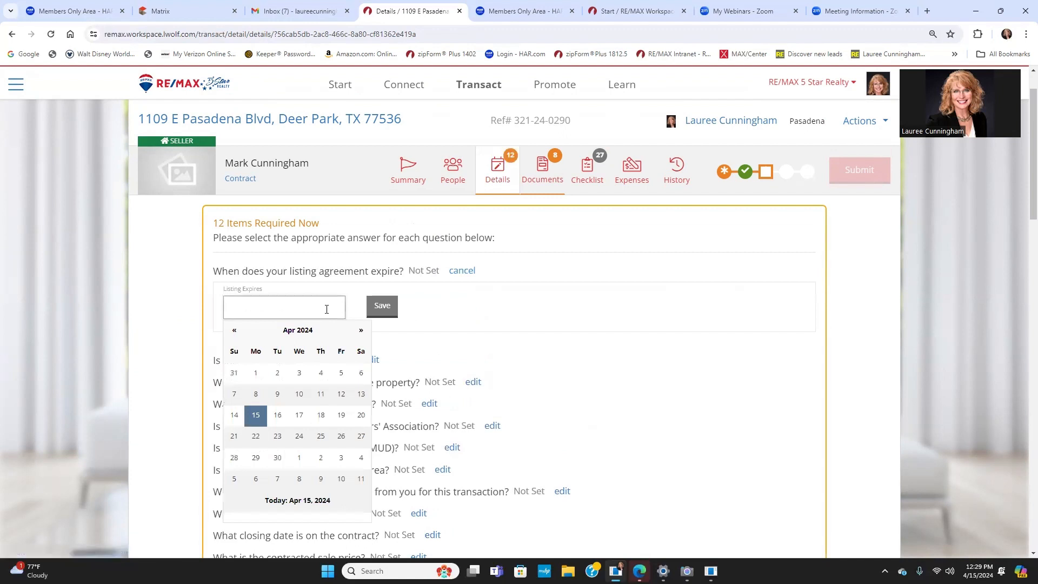
left_click(361, 332)
left_click(361, 332)
left_click(361, 332)
left_click(362, 332)
left_click(361, 332)
left_click(361, 332)
left_click(361, 332)
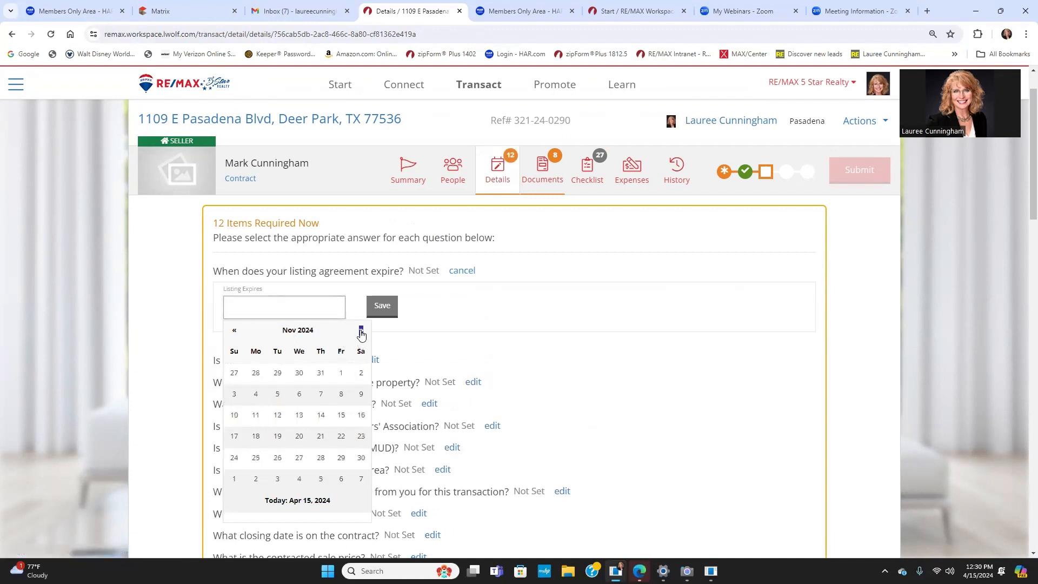
left_click(362, 332)
left_click(361, 332)
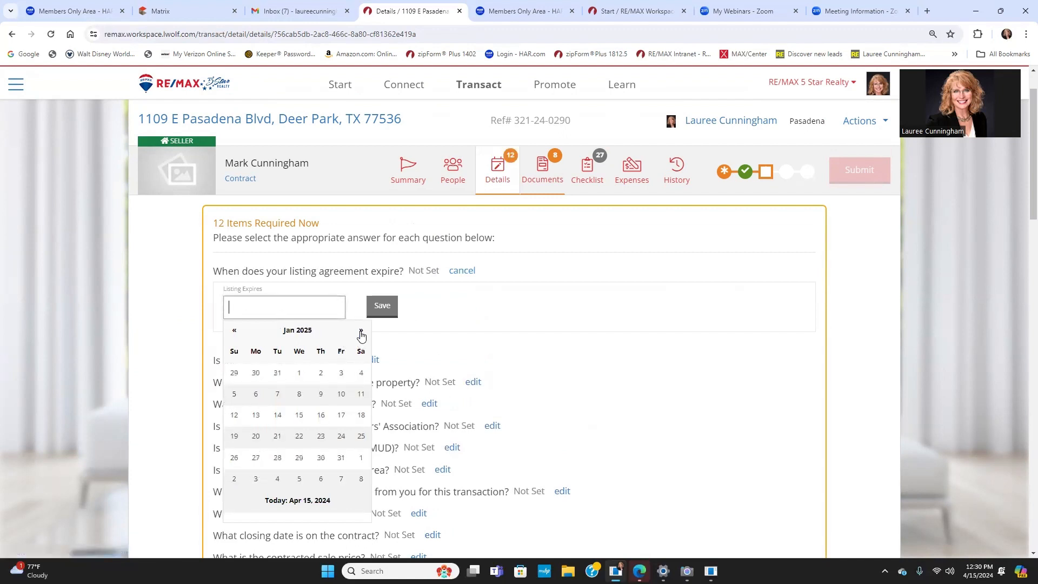
left_click(233, 331)
left_click(278, 458)
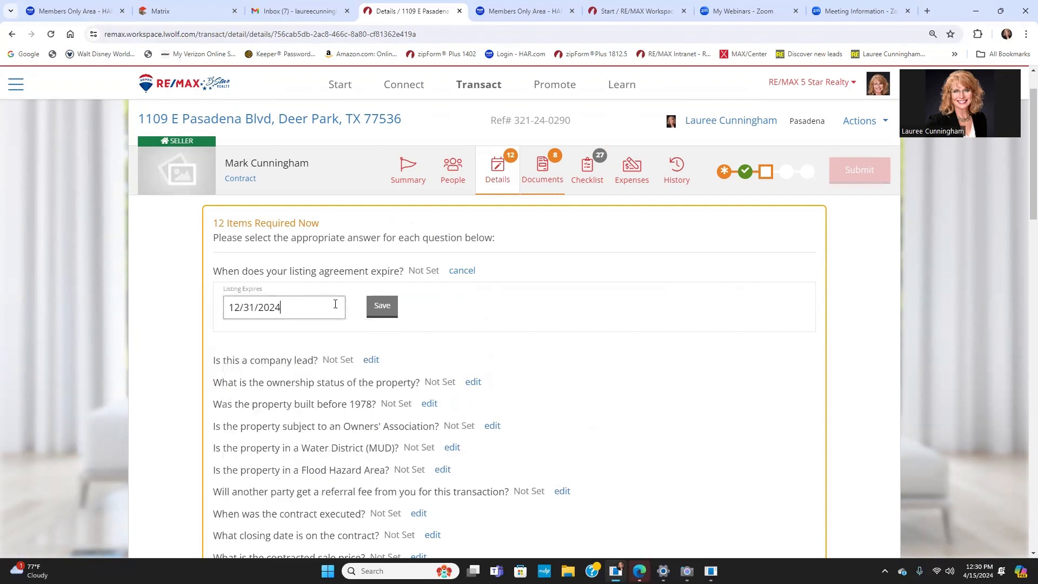
left_click(382, 305)
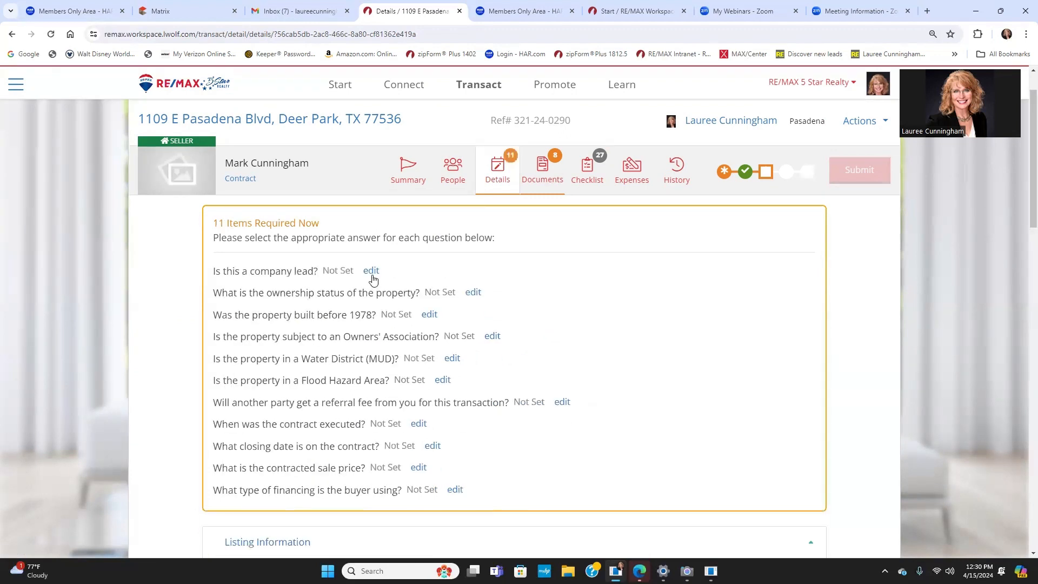
Step: Mark it not a company lead, Conventional / Resale ownership, and not built before 1978
left_click(373, 272)
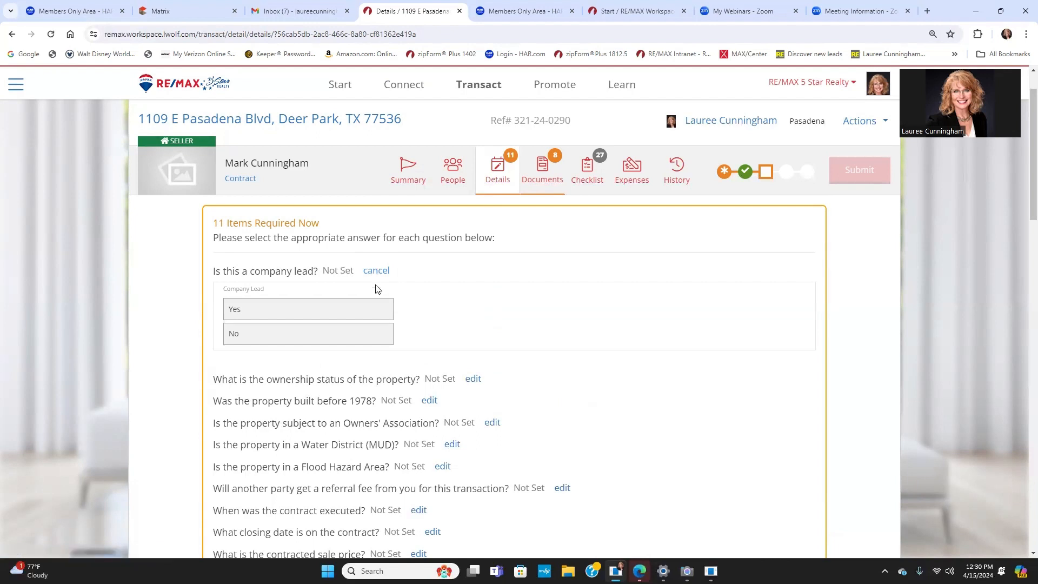
left_click(279, 335)
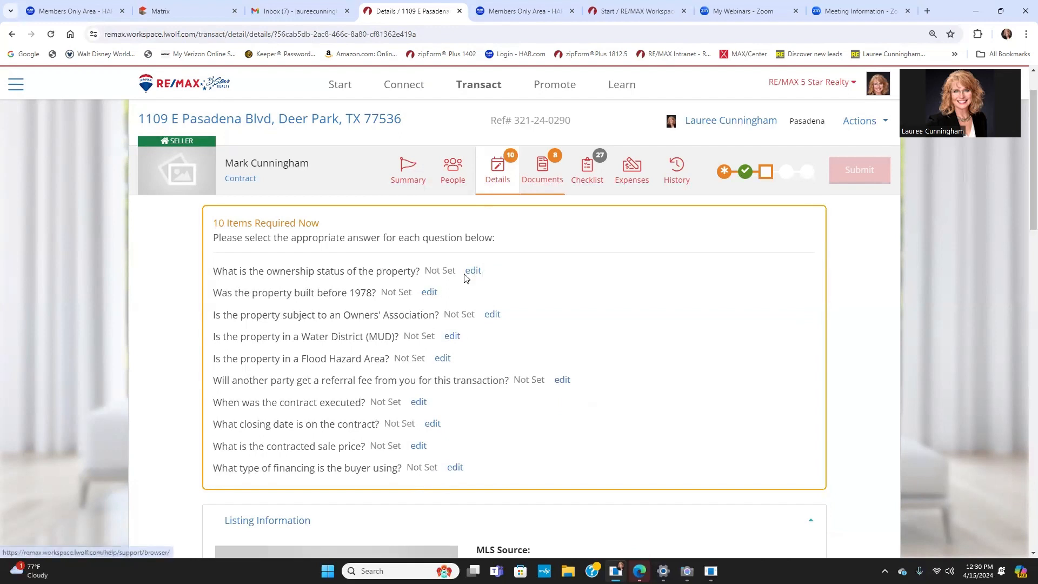
left_click(468, 272)
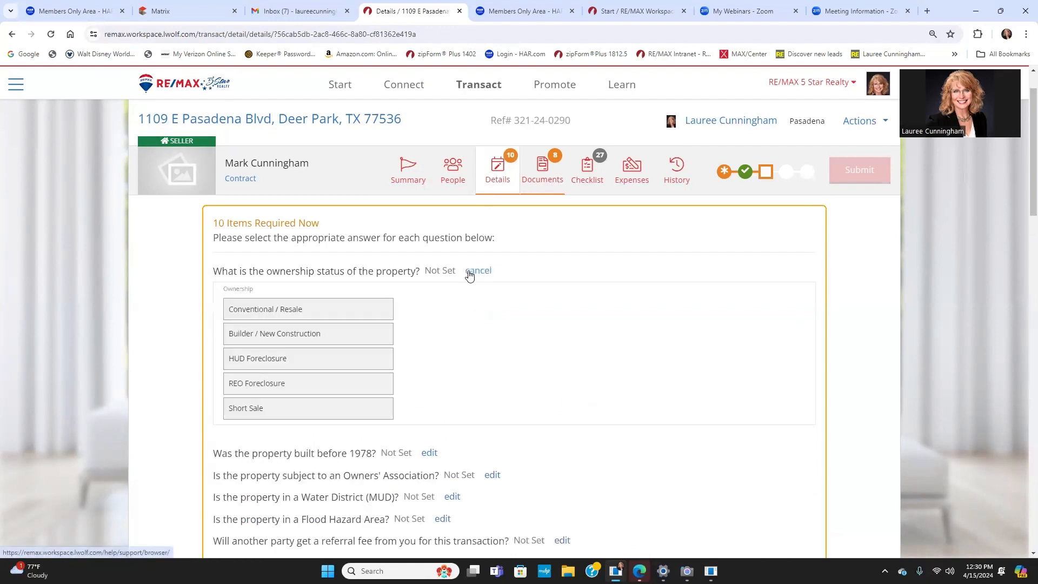
left_click(278, 312)
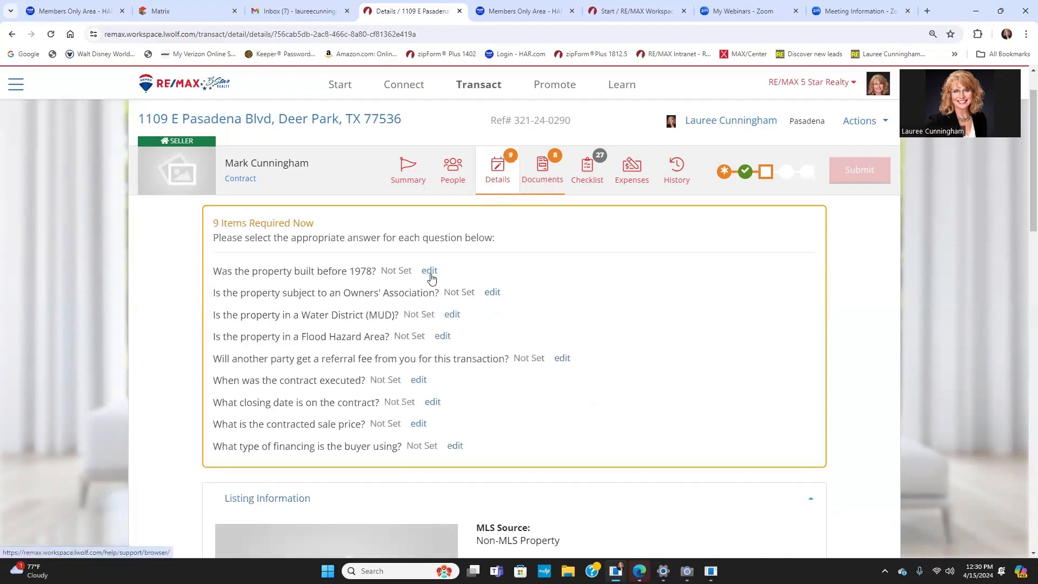
left_click(431, 276)
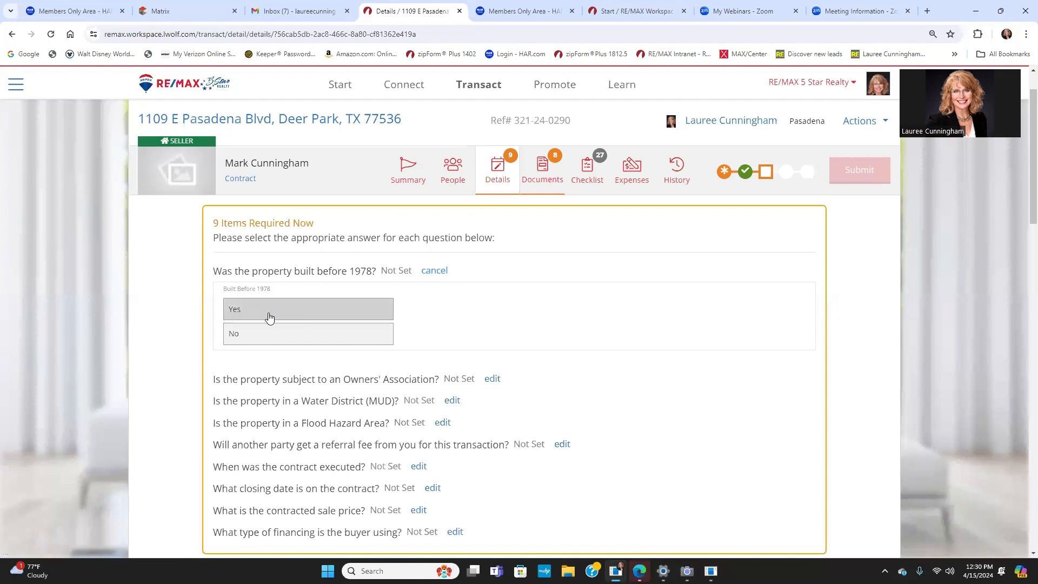
left_click(297, 333)
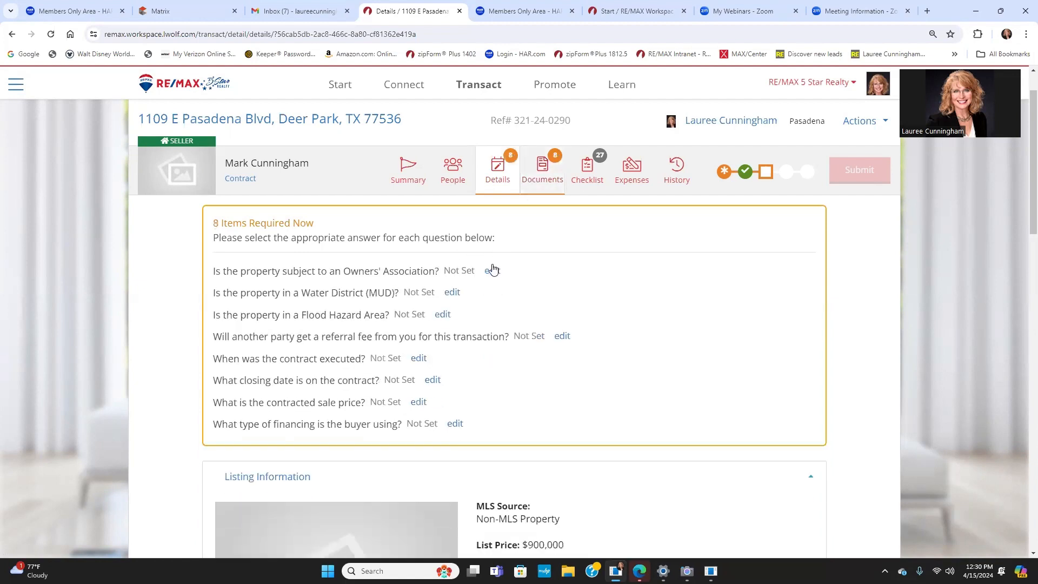
Step: Answer yes to Owners' Association, no to water district, yes to flood hazard, no to referral fee
left_click(491, 271)
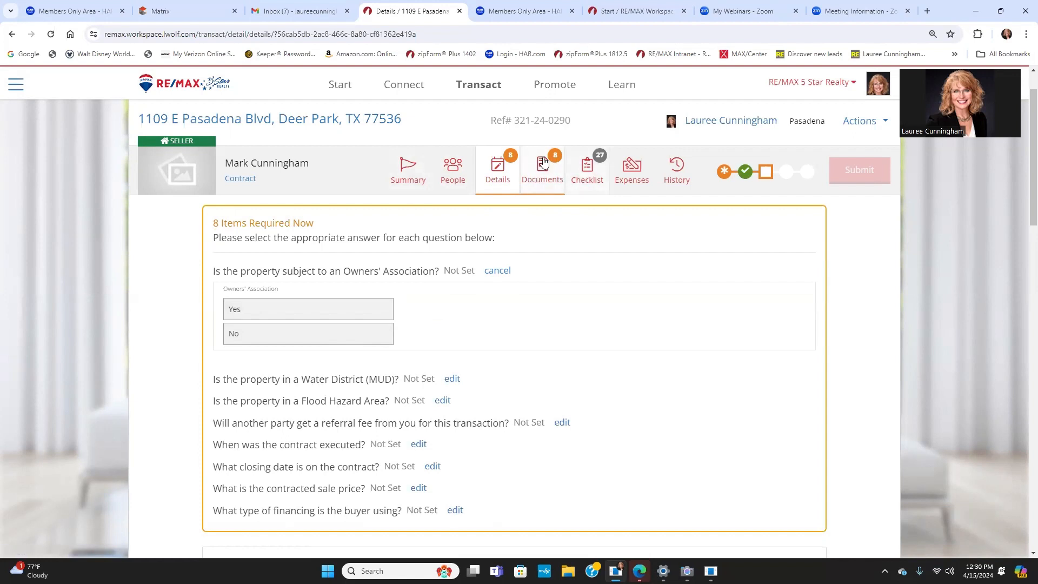
left_click(286, 314)
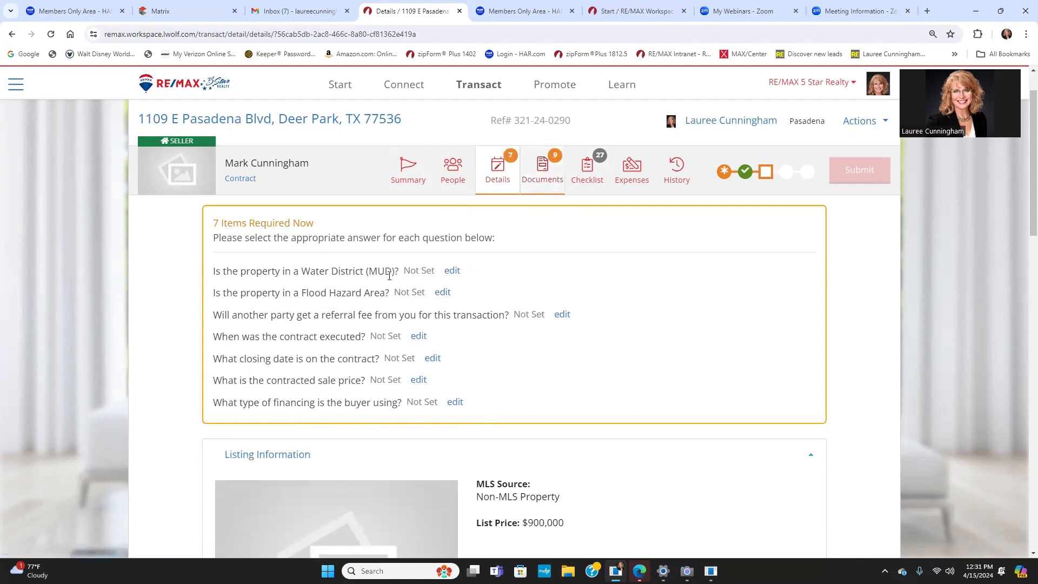
left_click(452, 272)
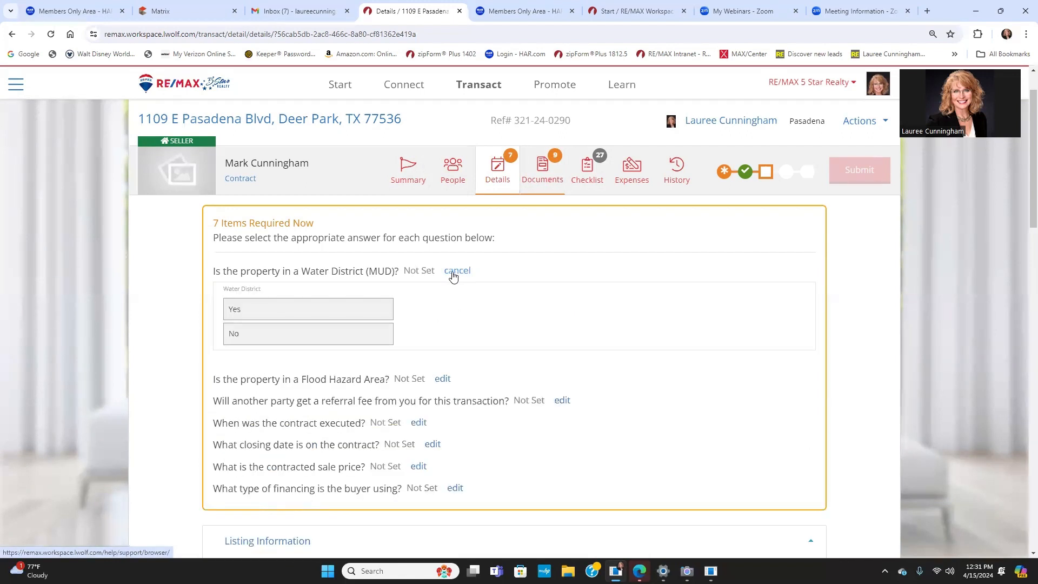
left_click(320, 337)
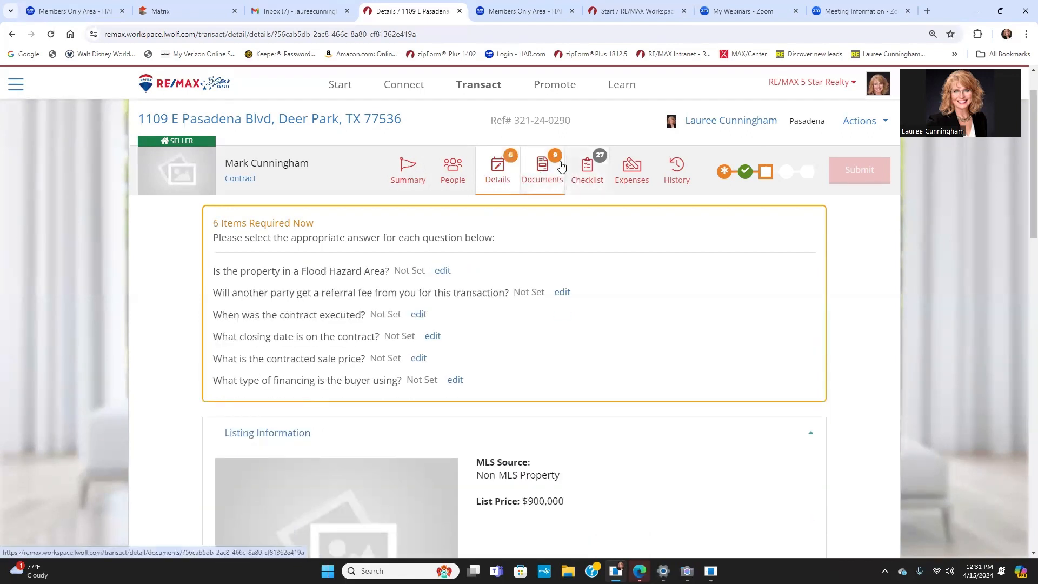
left_click(441, 272)
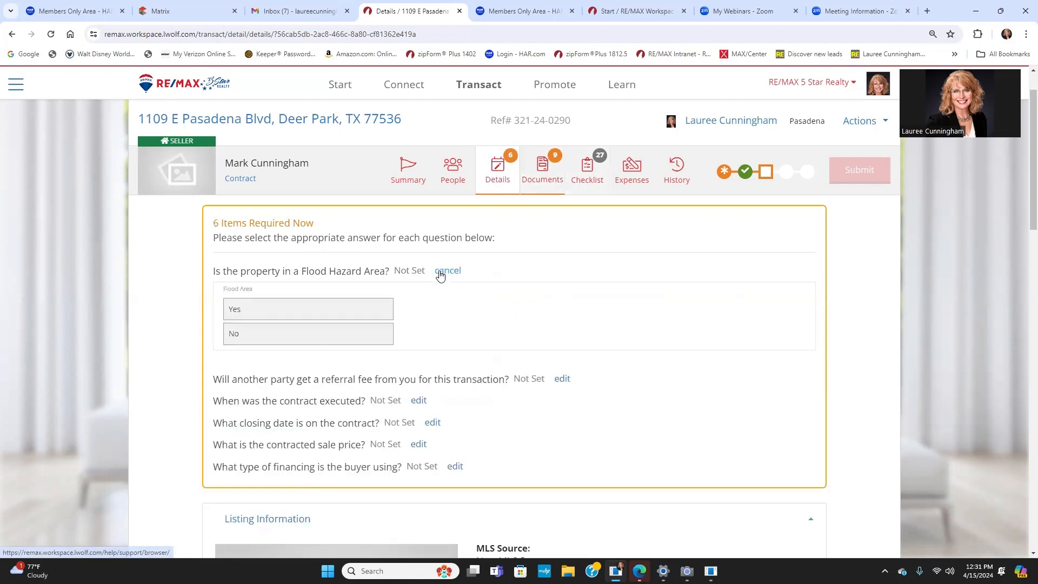
left_click(298, 312)
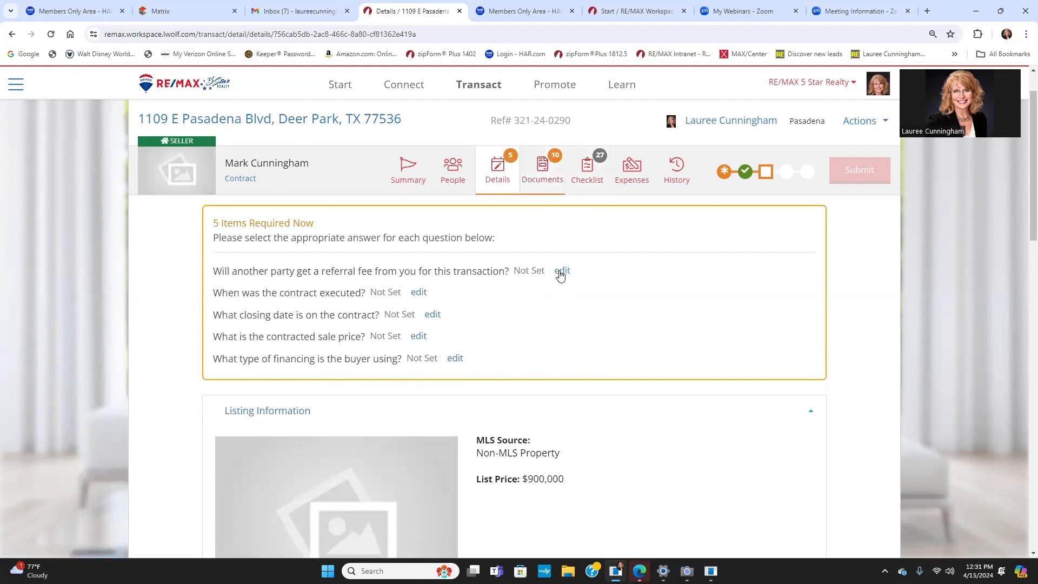
left_click(561, 271)
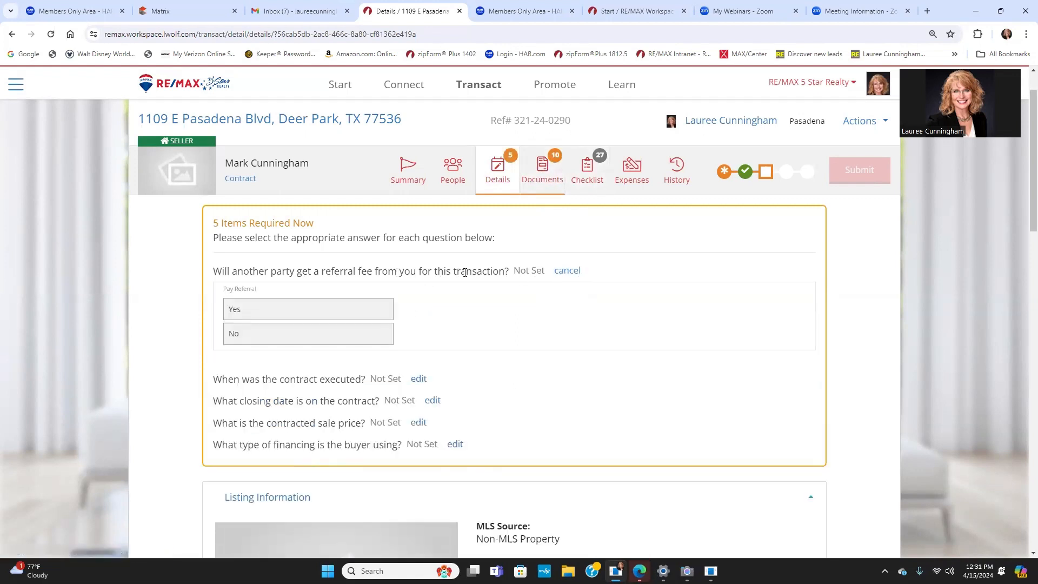
left_click(254, 335)
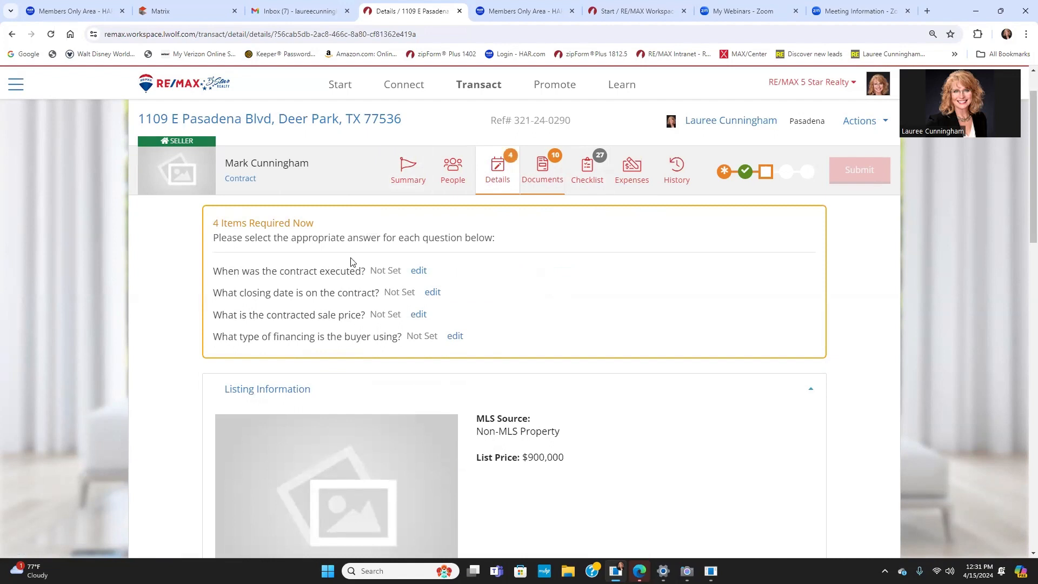
Step: Save 4/3/2024 as the contract execution date and save the option period
left_click(416, 273)
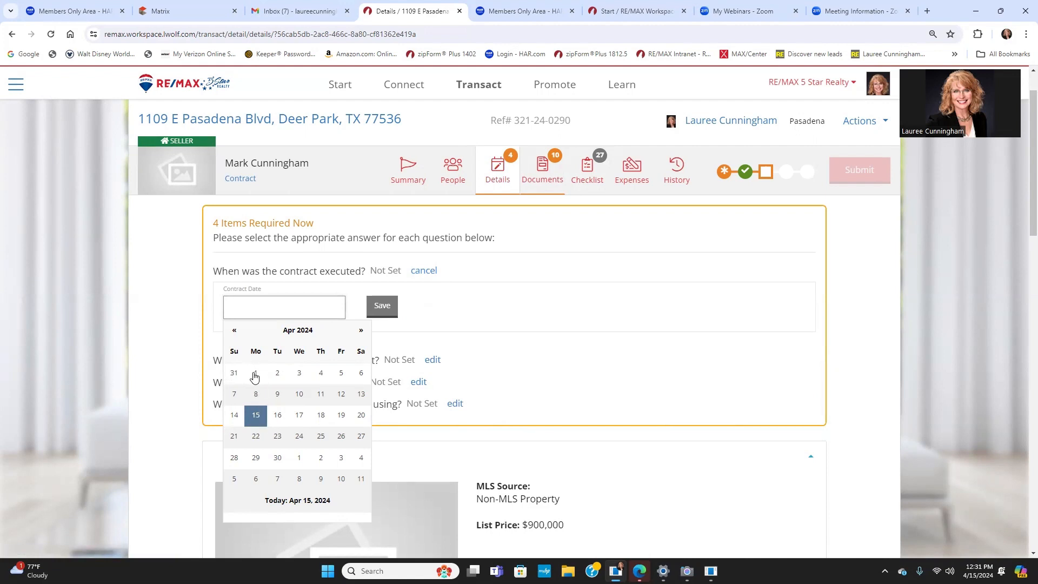
left_click(300, 377)
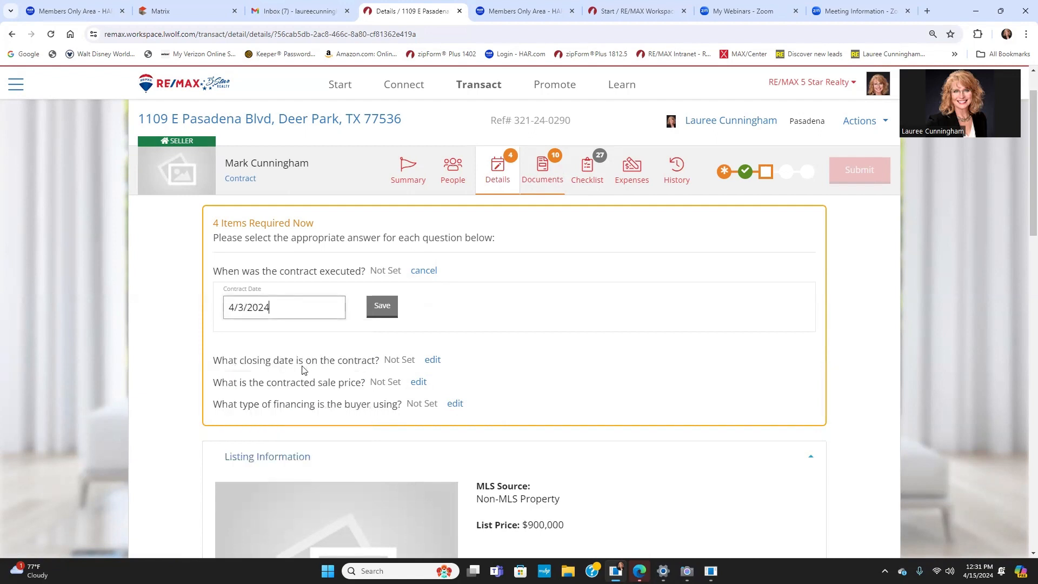
left_click(385, 304)
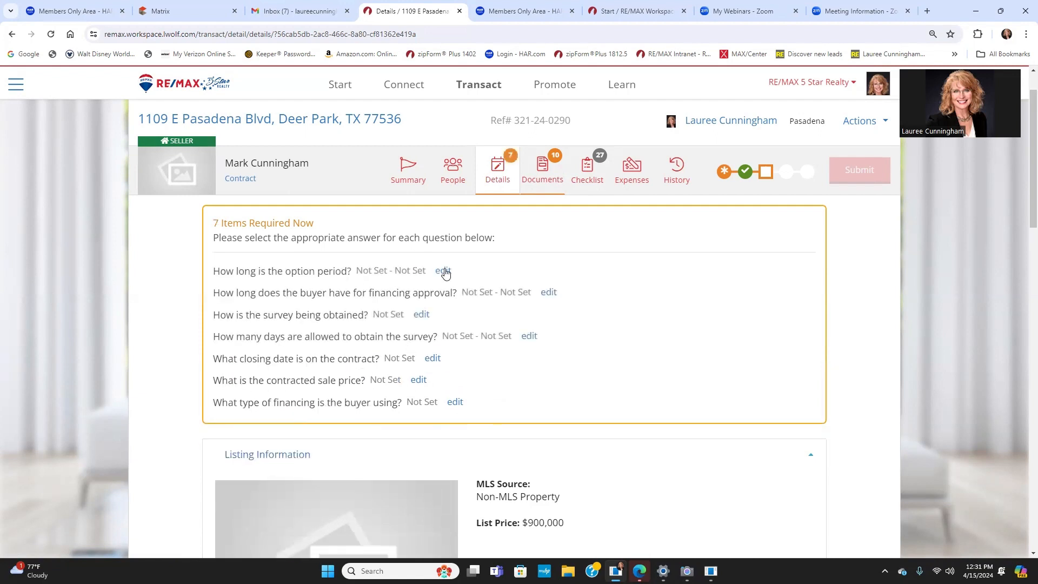
left_click(444, 271)
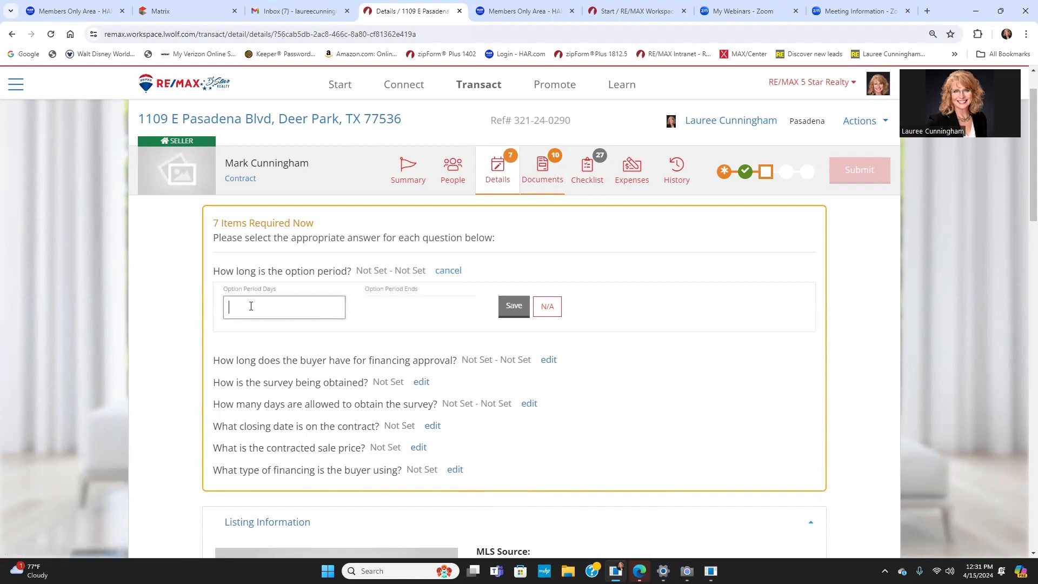
left_click(512, 306)
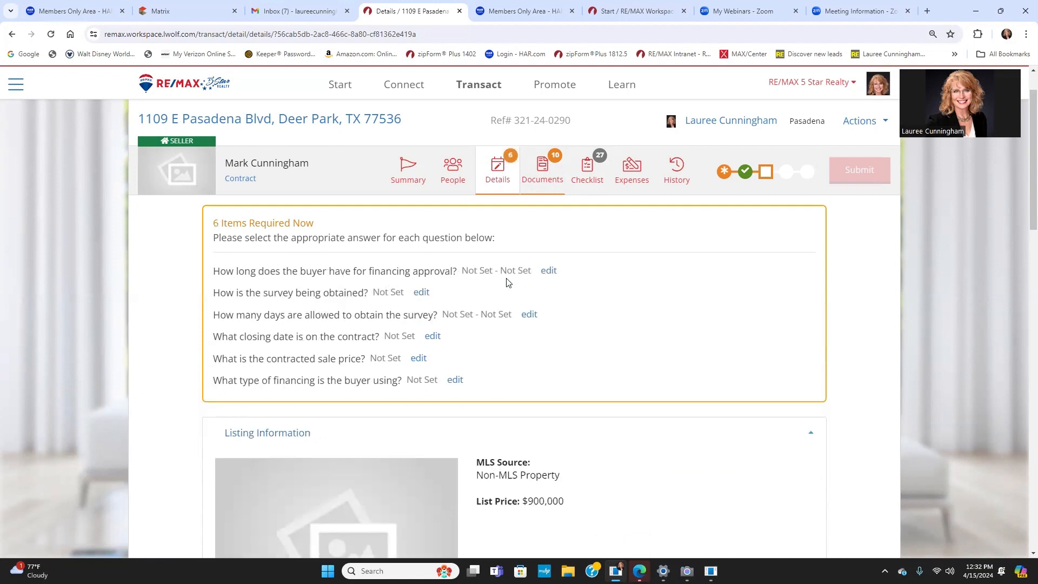
Step: Save 24 financing approval days, set survey to Seller Providing Existing, and begin survey days
left_click(549, 271)
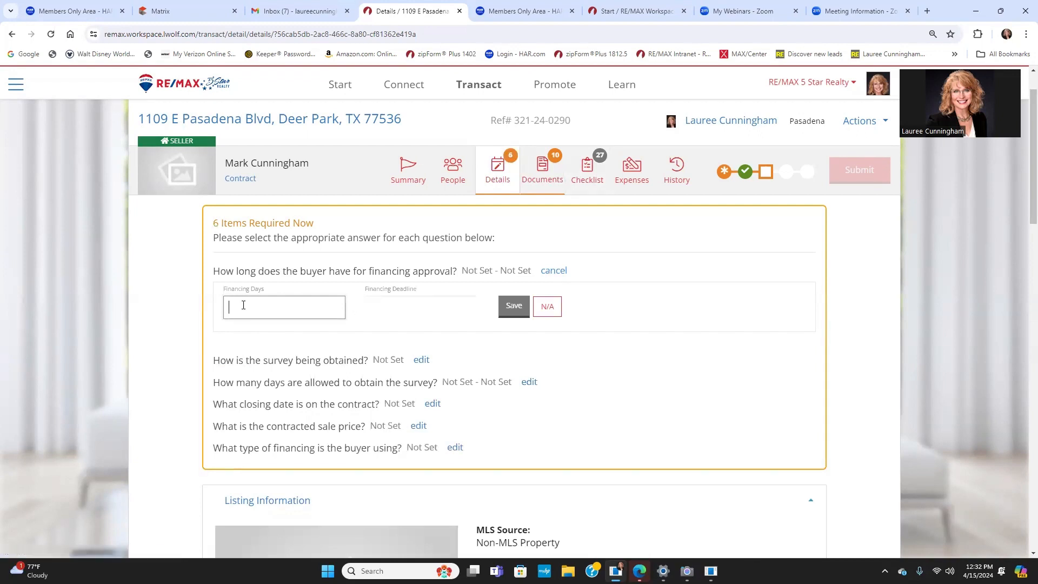
type("24")
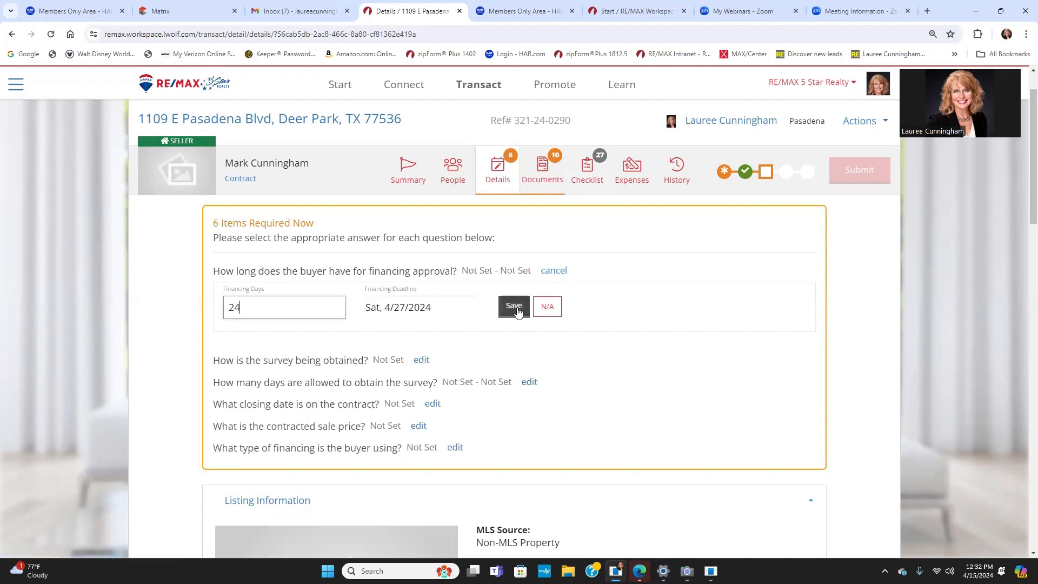
left_click(514, 307)
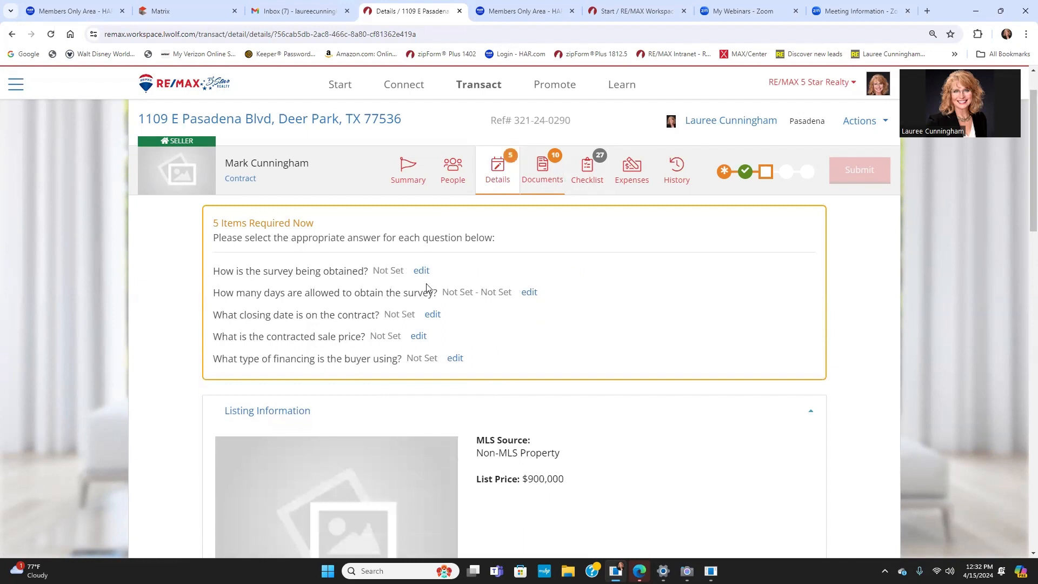
left_click(421, 271)
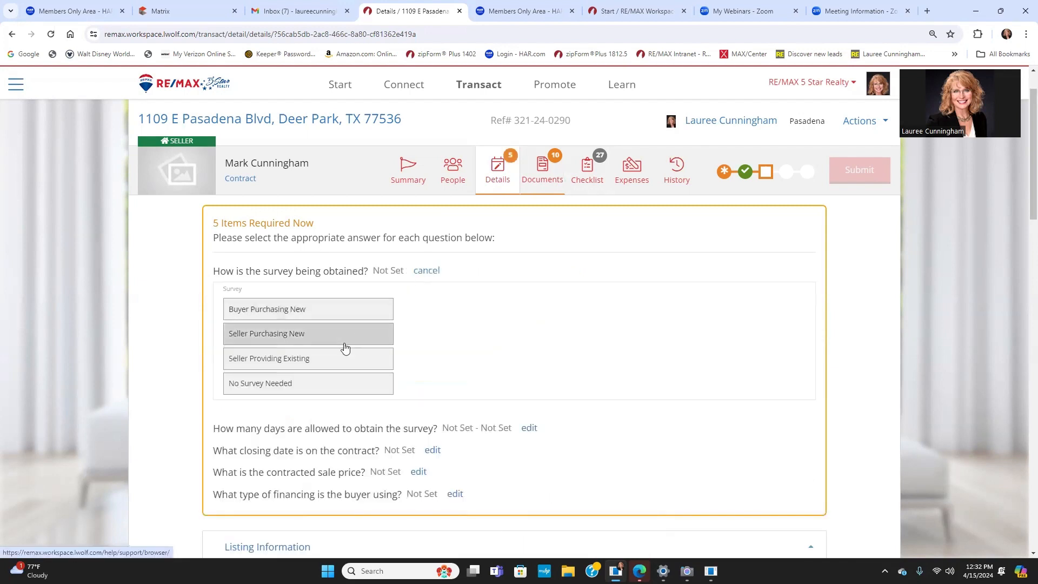
left_click(281, 364)
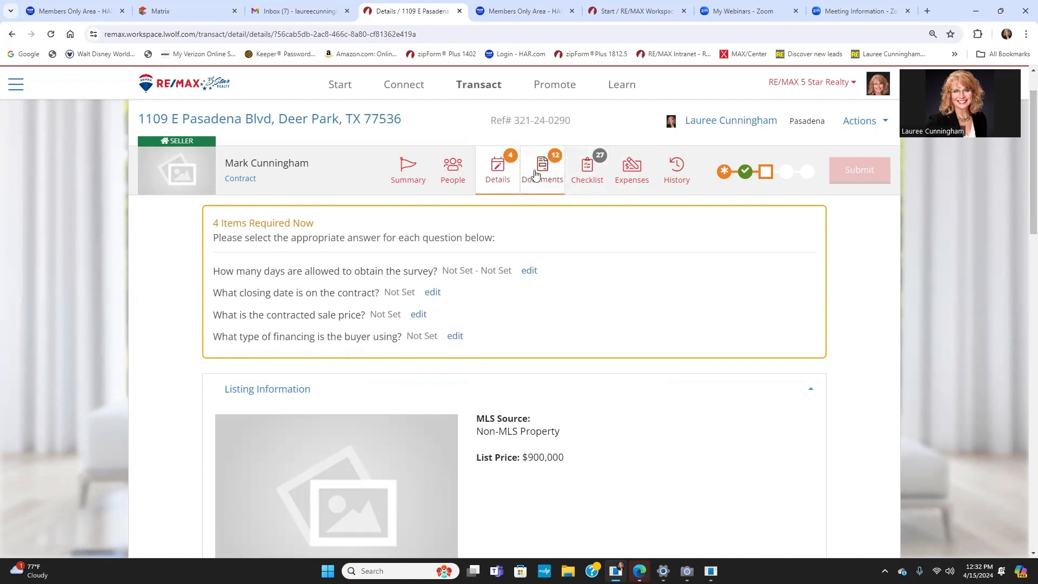
left_click(530, 272)
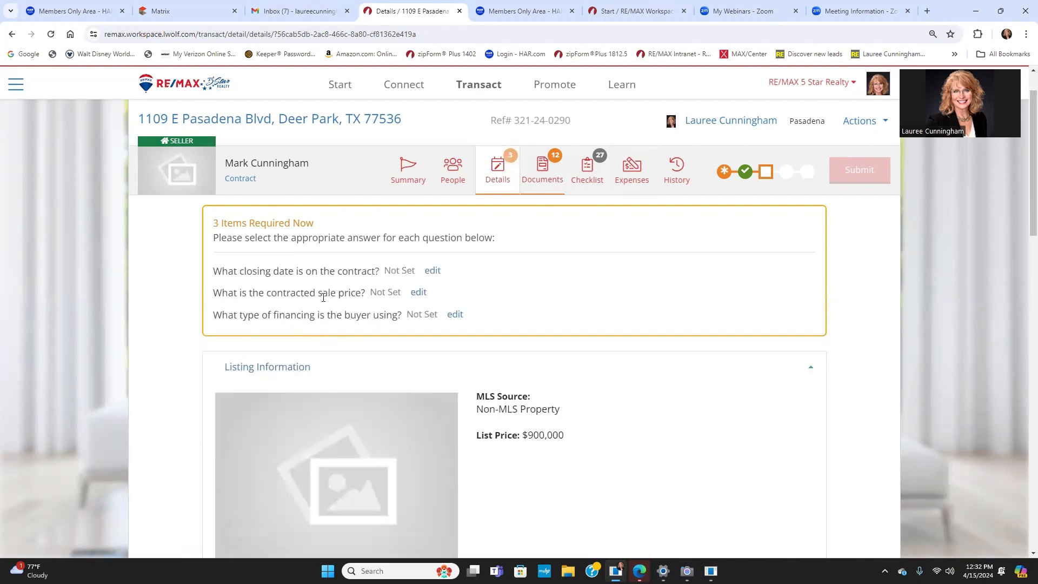
Step: Save May 3, 2024 as the contract closing date
left_click(431, 271)
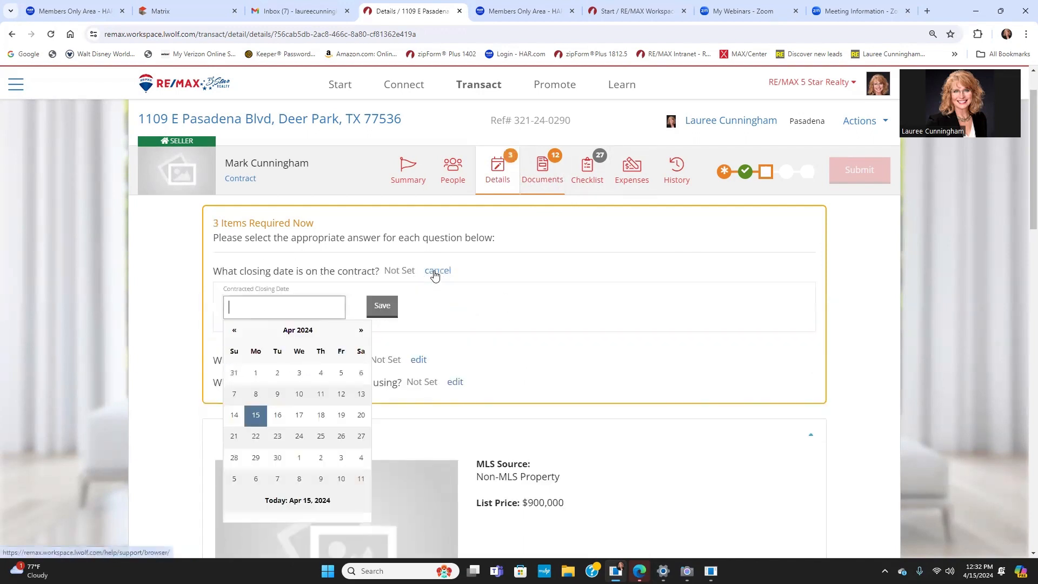
left_click(361, 332)
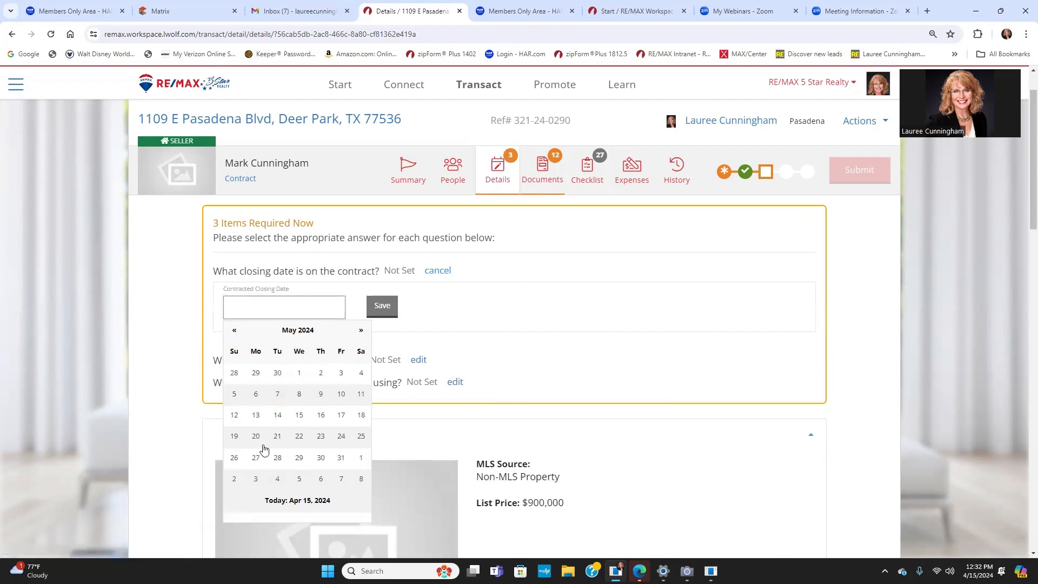
left_click(345, 376)
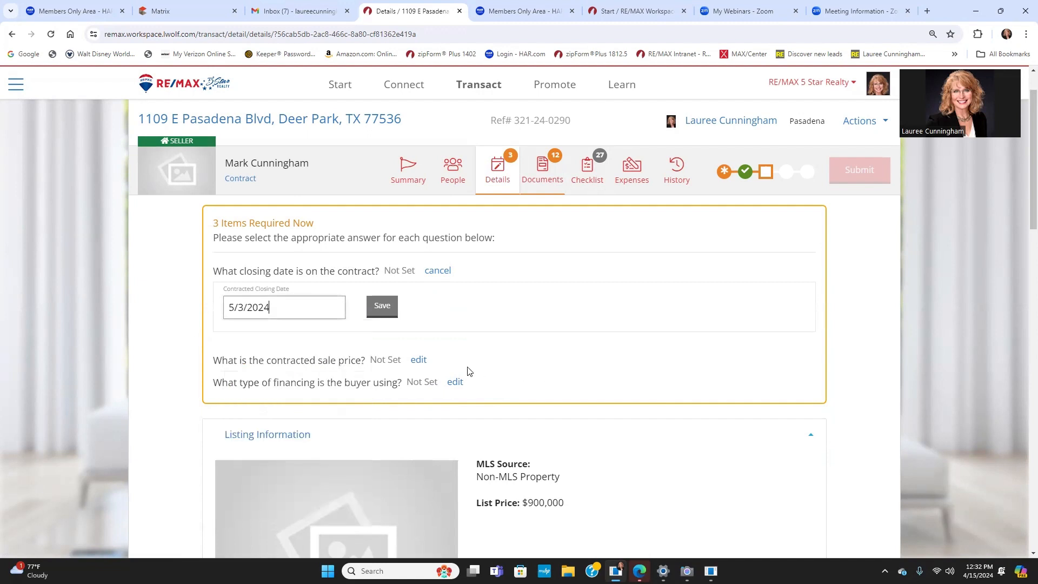
left_click(382, 306)
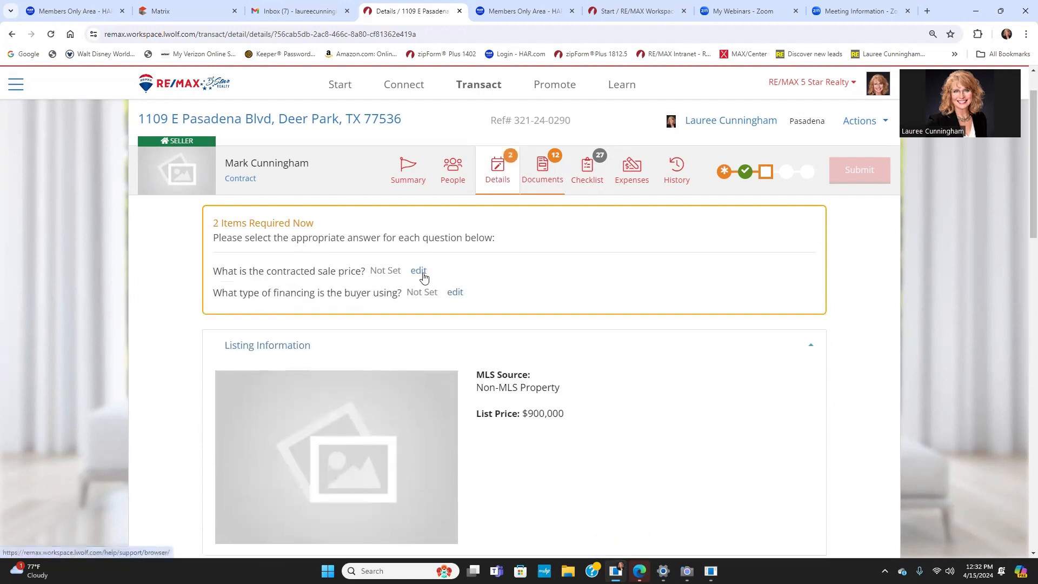
Step: Save the sale price, choose Conventional Third-Party financing, and go to the Documents list
left_click(419, 271)
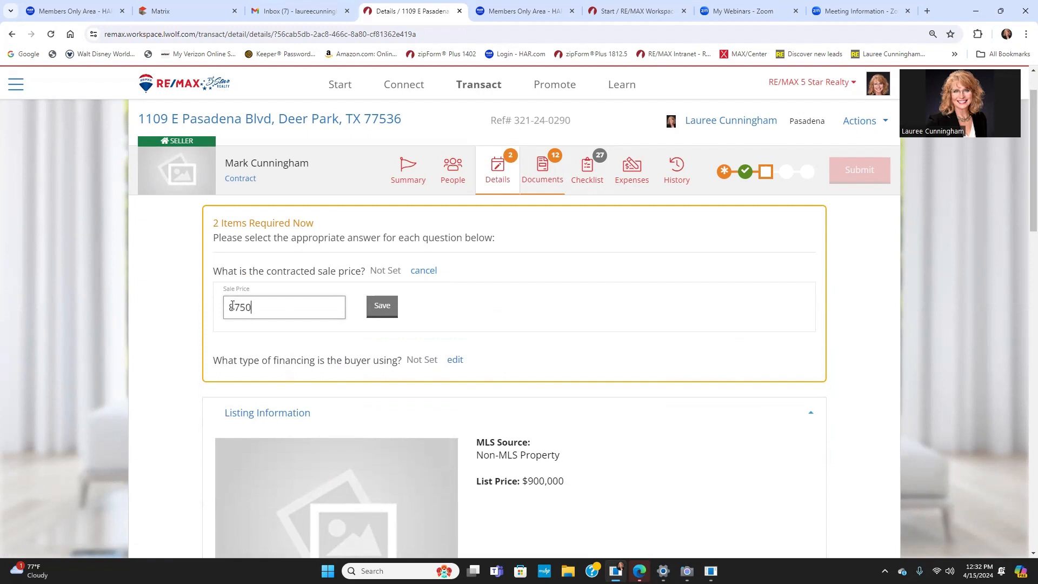
left_click(381, 306)
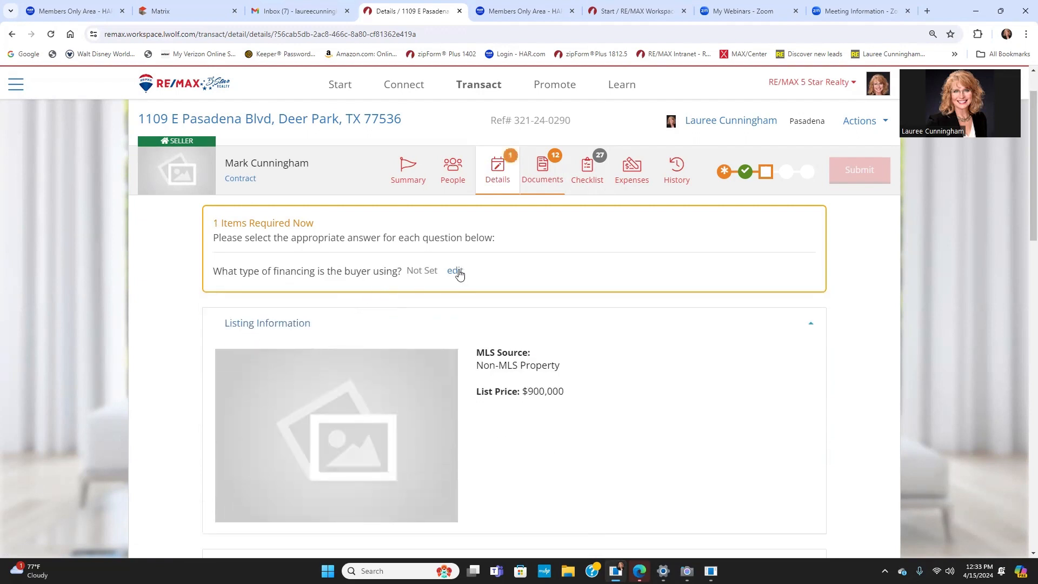
left_click(455, 272)
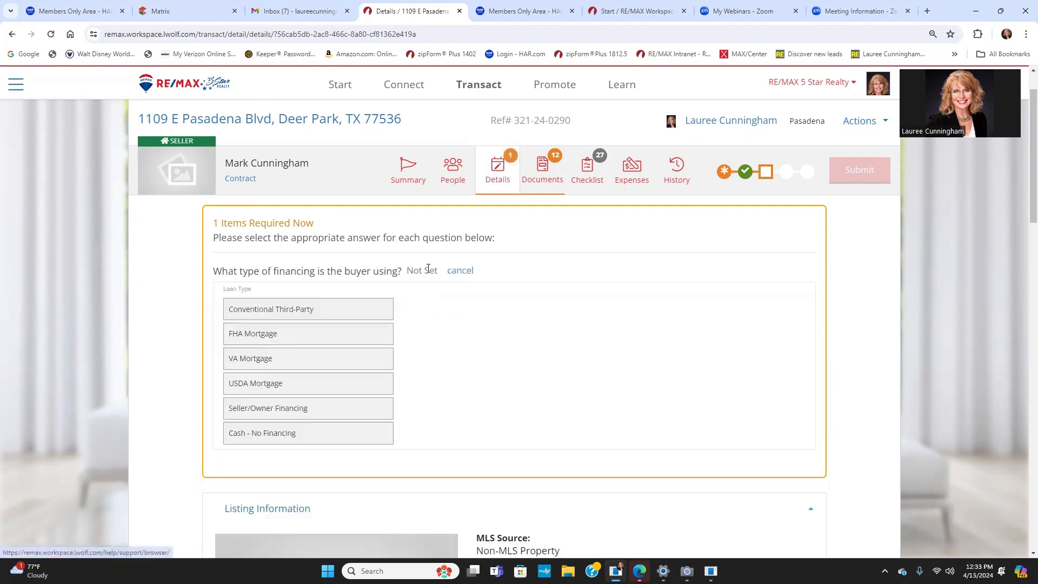
left_click(302, 317)
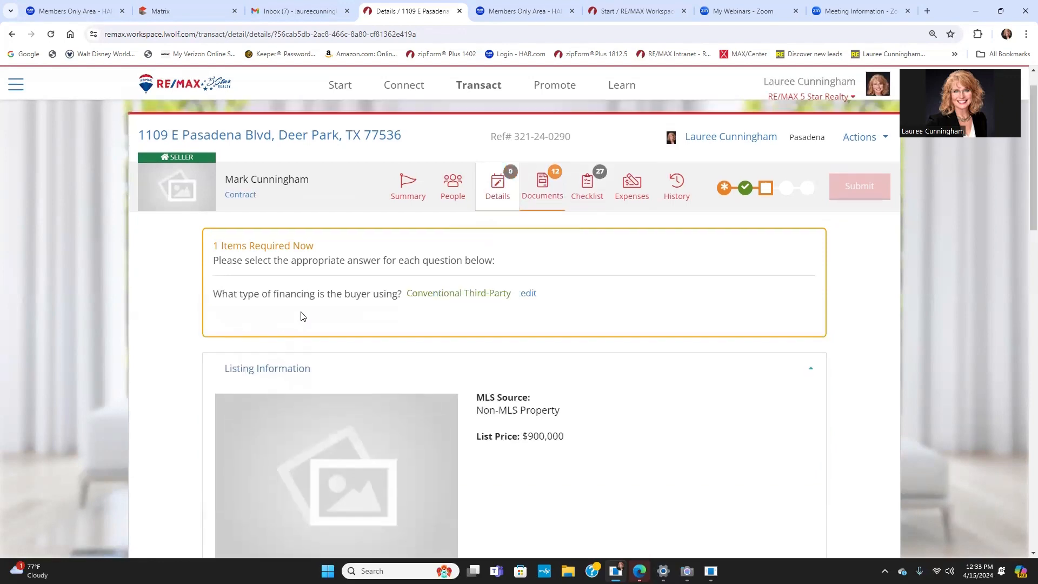
scroll(500, 443, "down", 4)
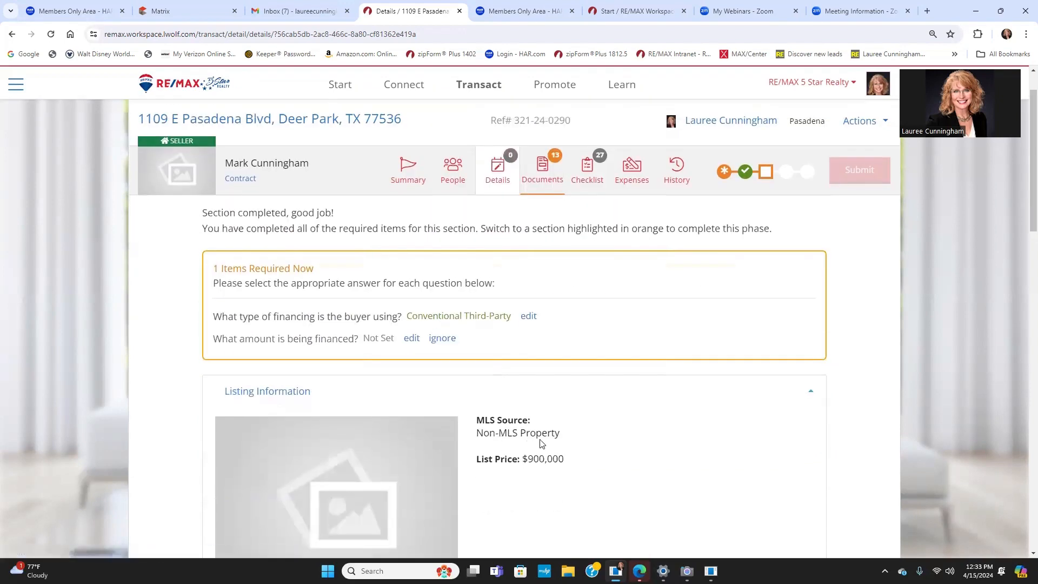
scroll(496, 262, "down", 3)
scroll(575, 202, "up", 6)
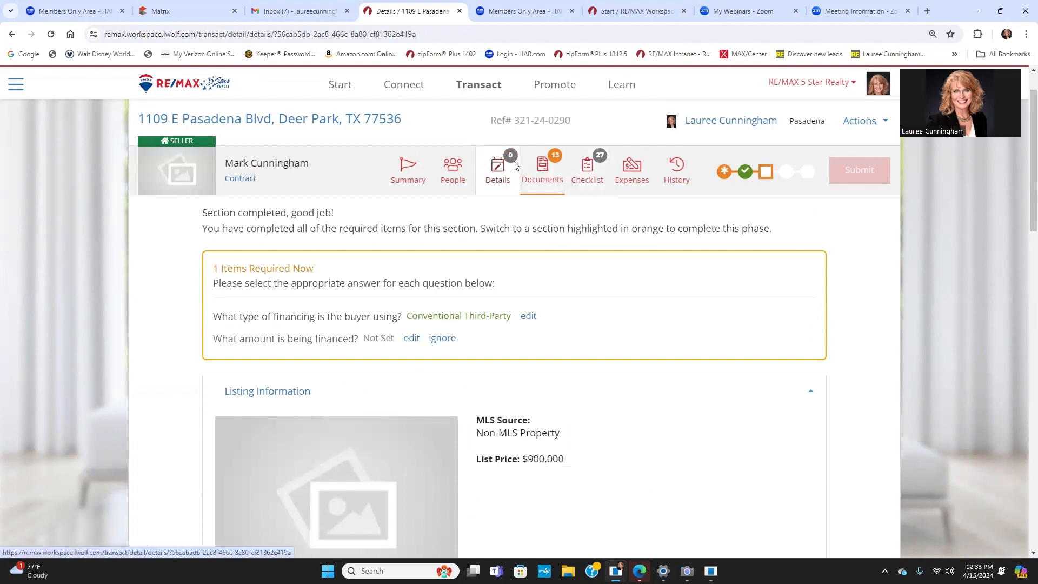
left_click(542, 167)
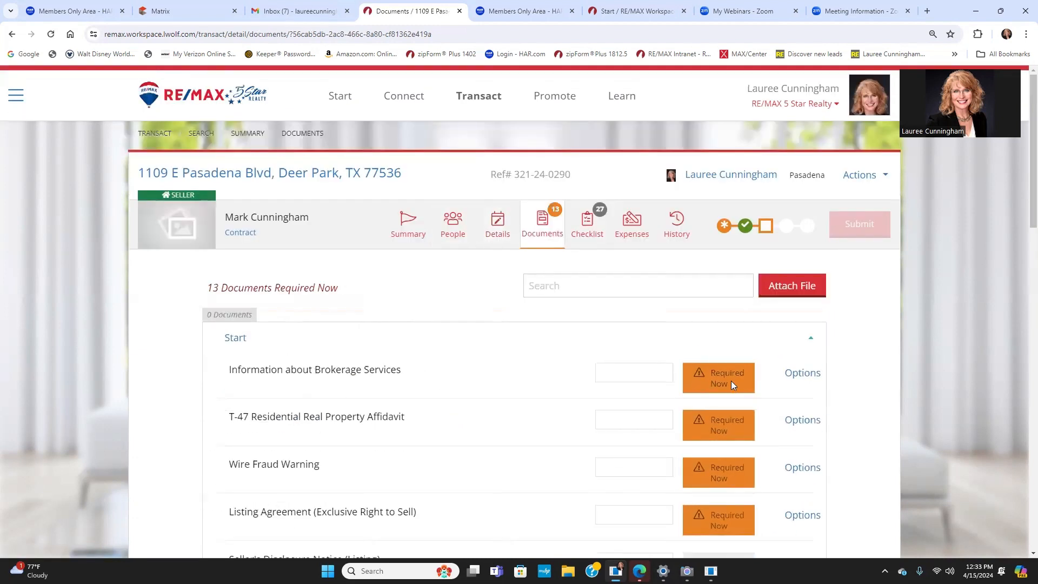
Step: Show the attach-document choices for Information about Brokerage Services
left_click(803, 373)
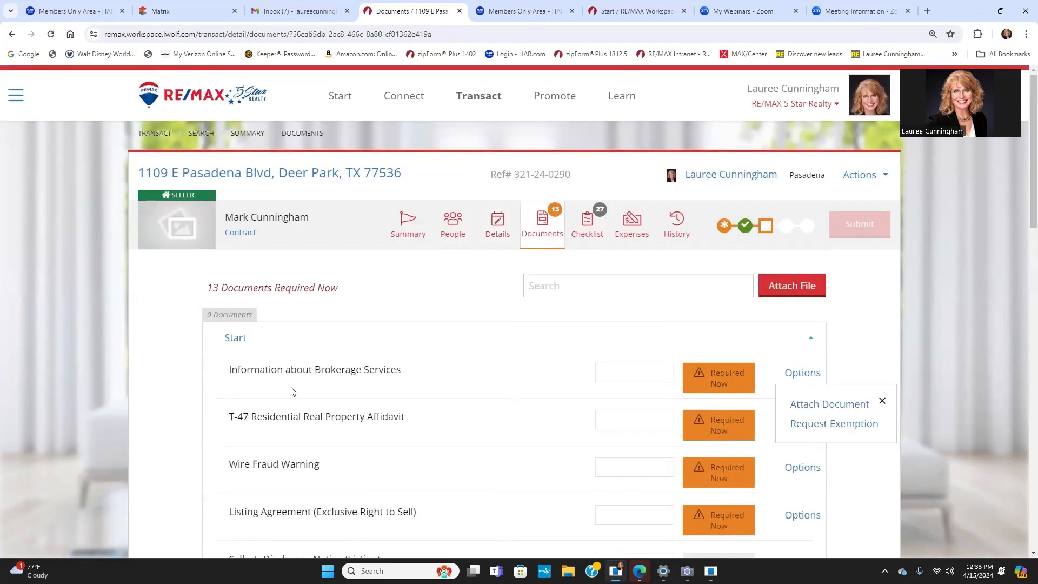
scroll(718, 393, "down", 10)
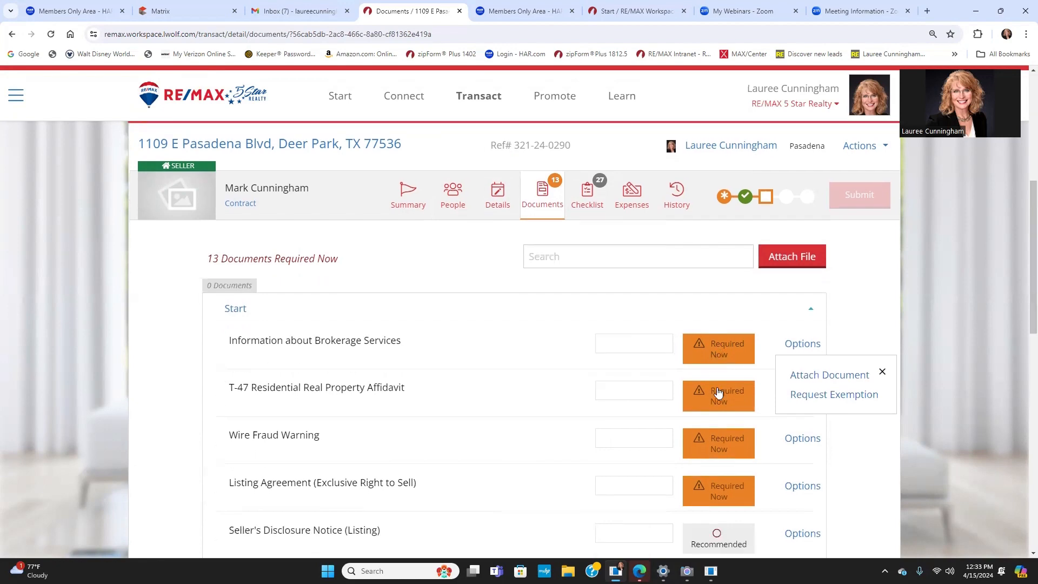
scroll(719, 394, "down", 3)
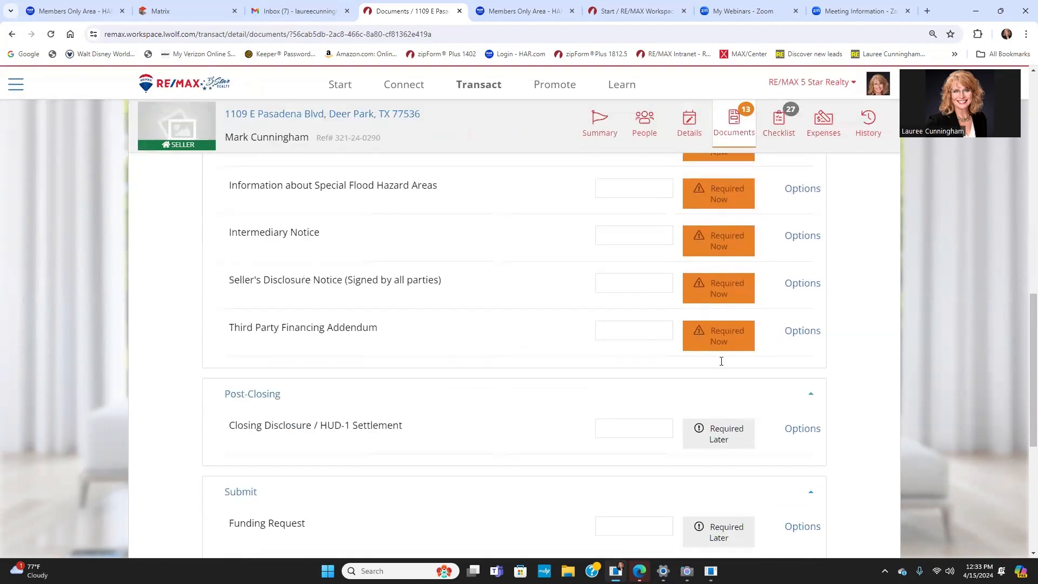
scroll(718, 393, "up", 3)
scroll(732, 484, "down", 5)
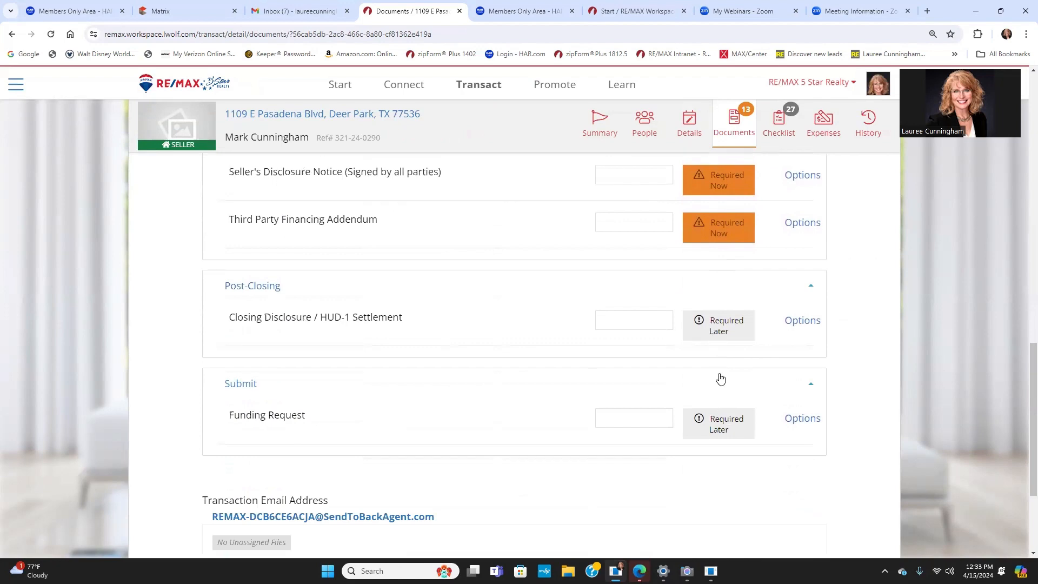
scroll(721, 378, "up", 15)
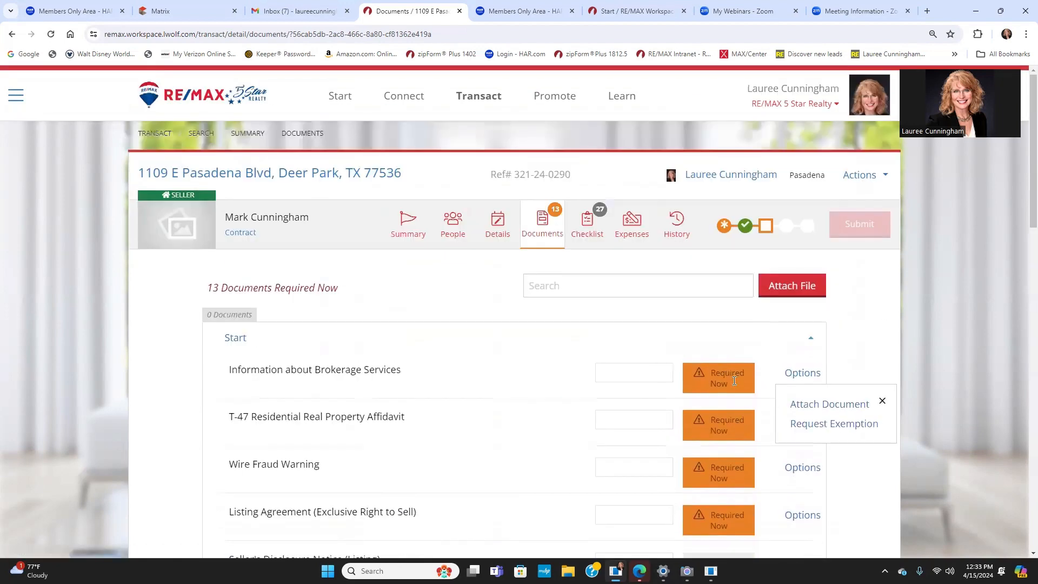
scroll(735, 380, "down", 2)
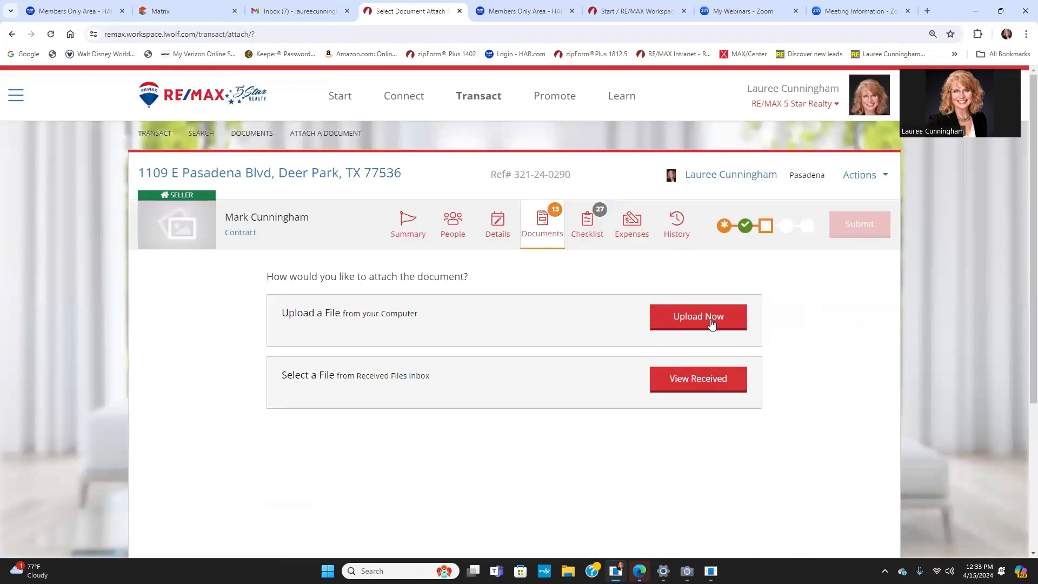
Step: Choose to upload from the computer and open the file chooser
left_click(685, 313)
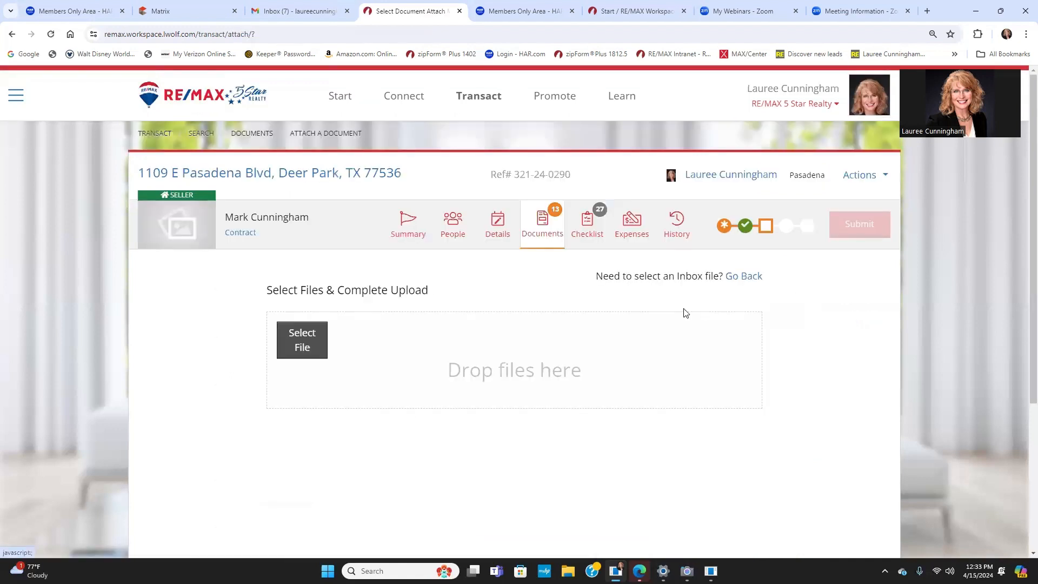
left_click(306, 327)
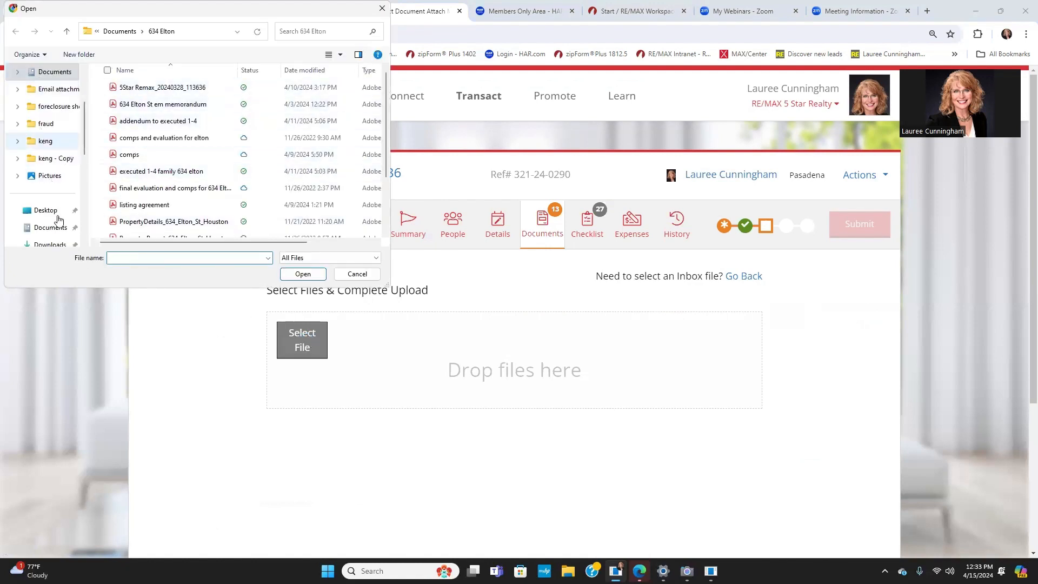
left_click(52, 73)
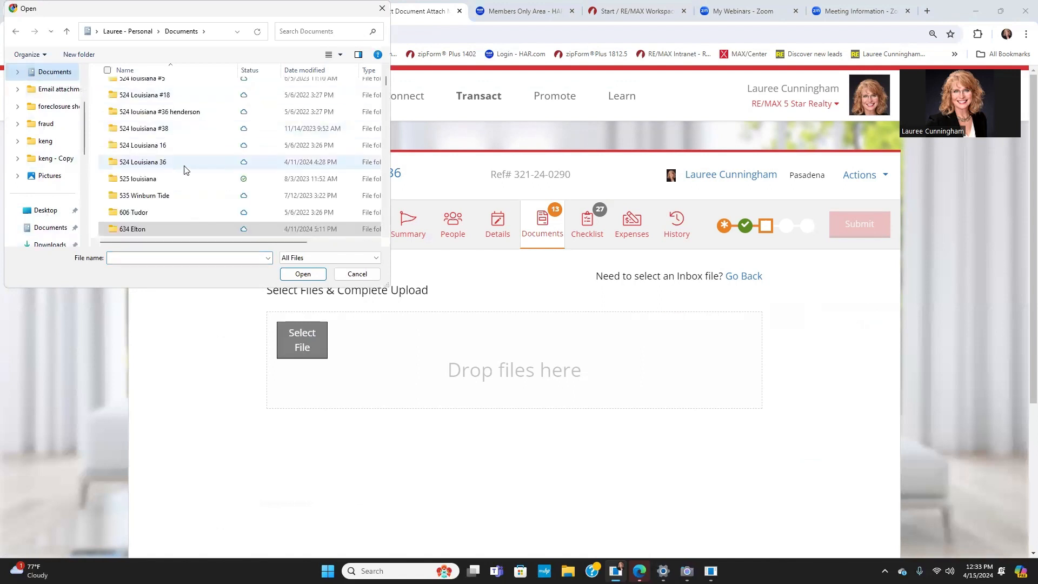
scroll(184, 170, "down", 2)
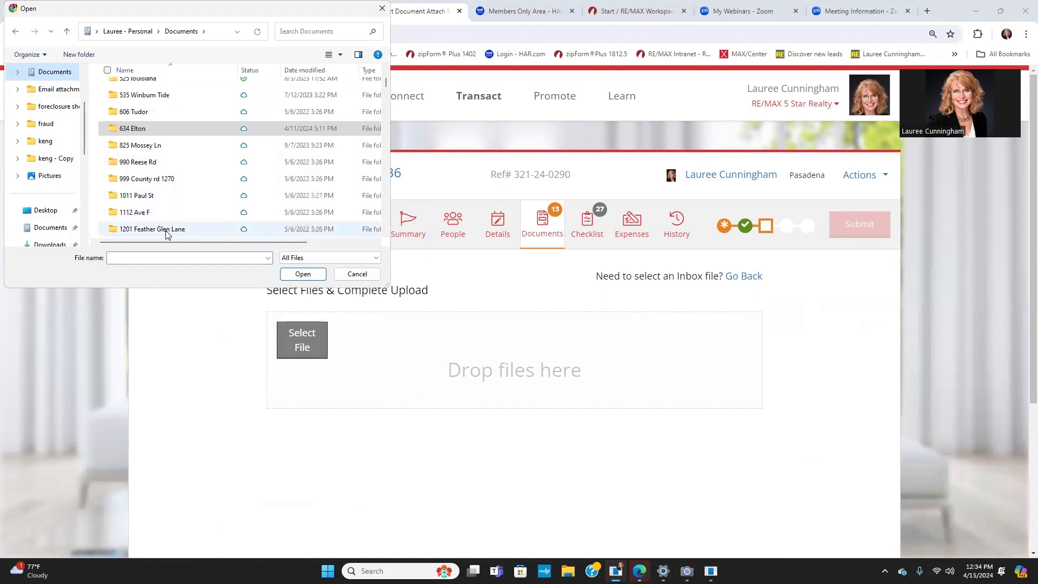
scroll(167, 178, "down", 5)
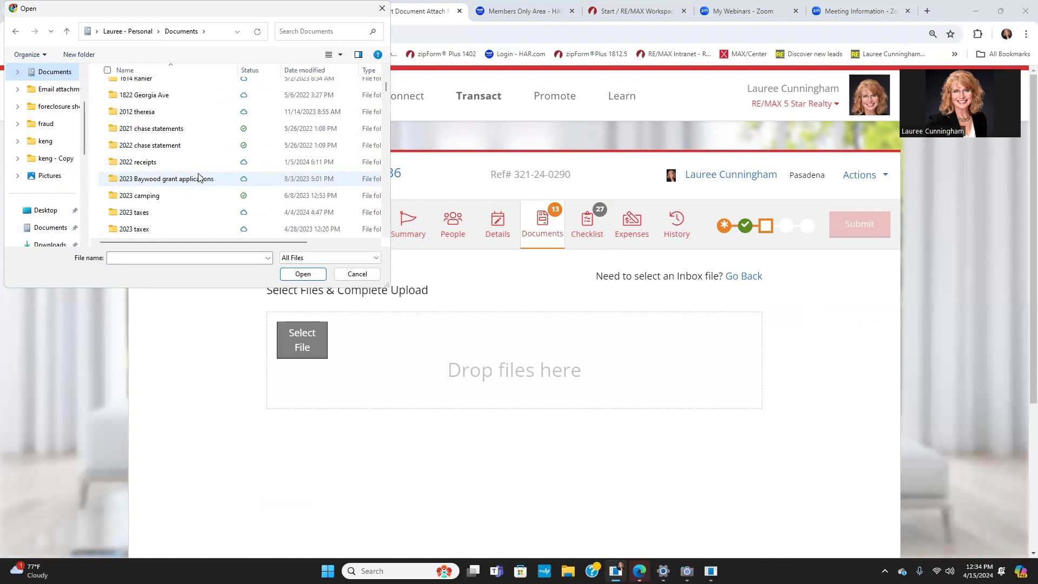
scroll(199, 177, "up", 10)
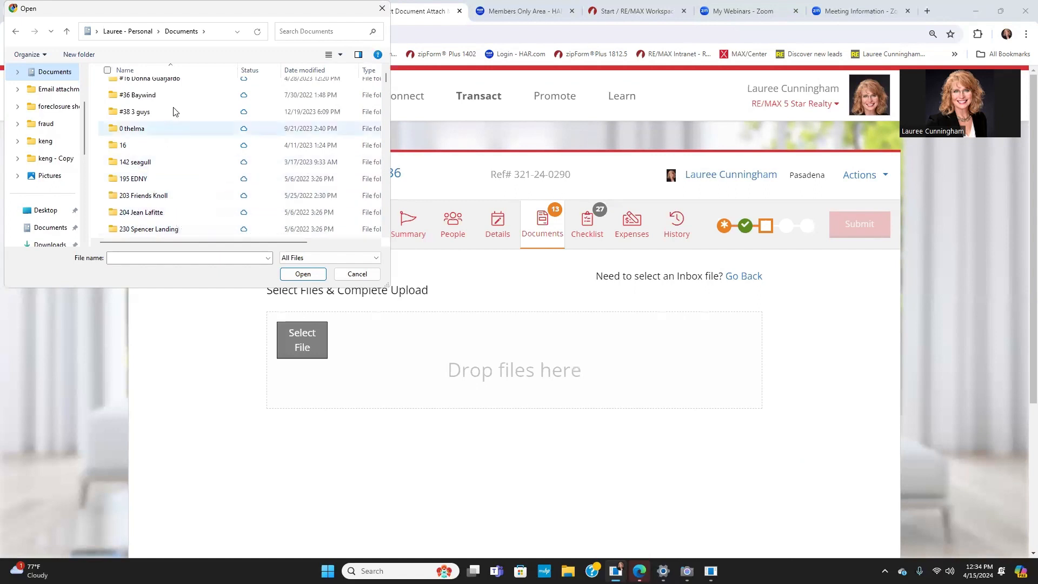
scroll(174, 111, "down", 2)
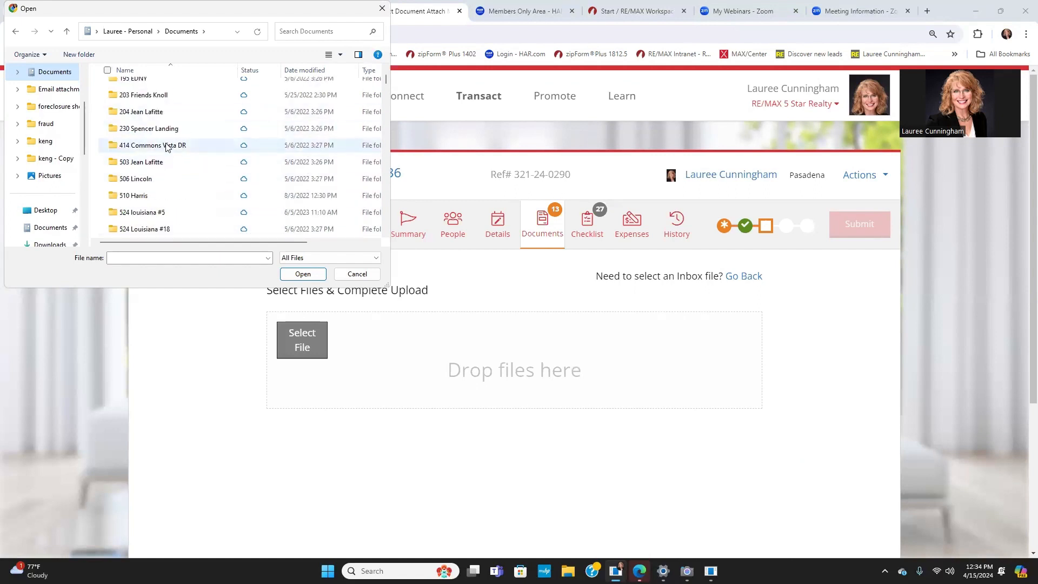
double_click(166, 147)
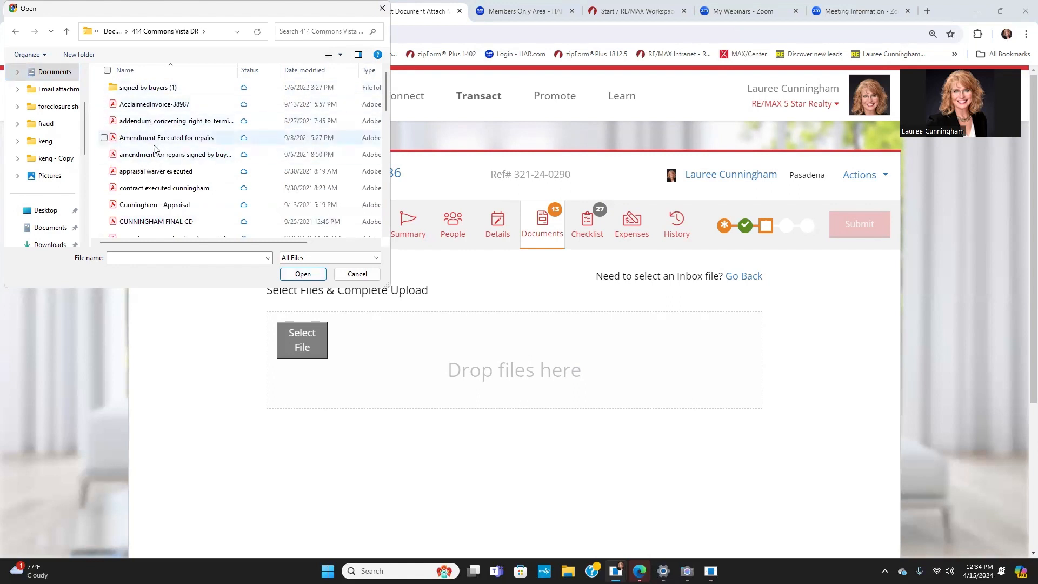
scroll(156, 140, "down", 2)
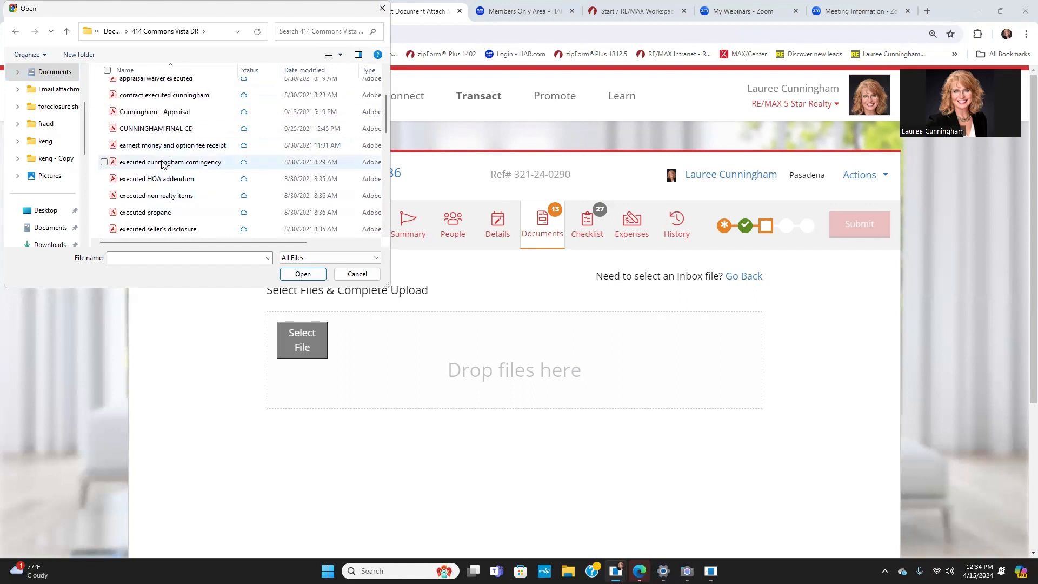
scroll(162, 164, "down", 2)
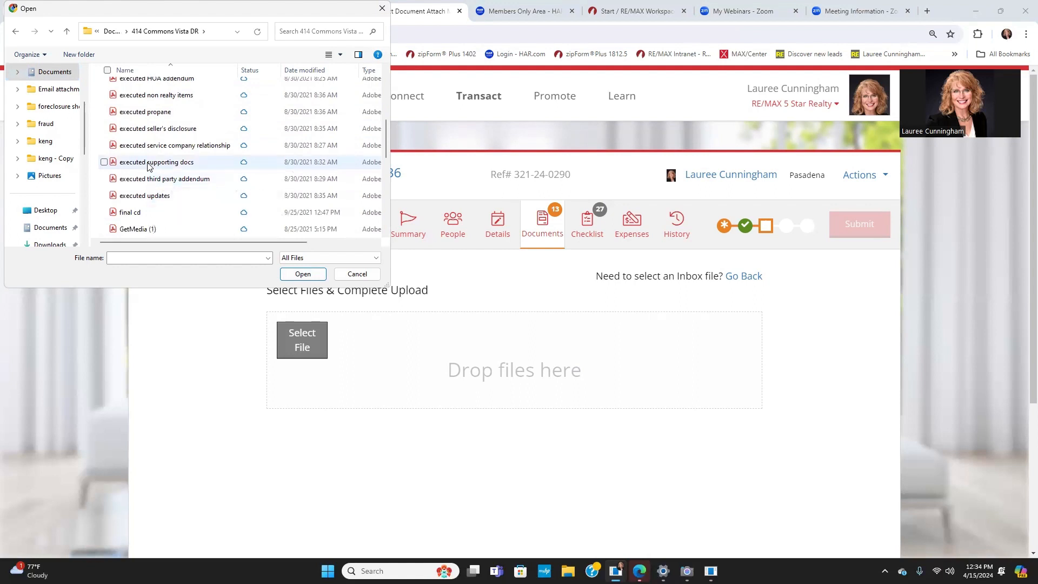
left_click(170, 165)
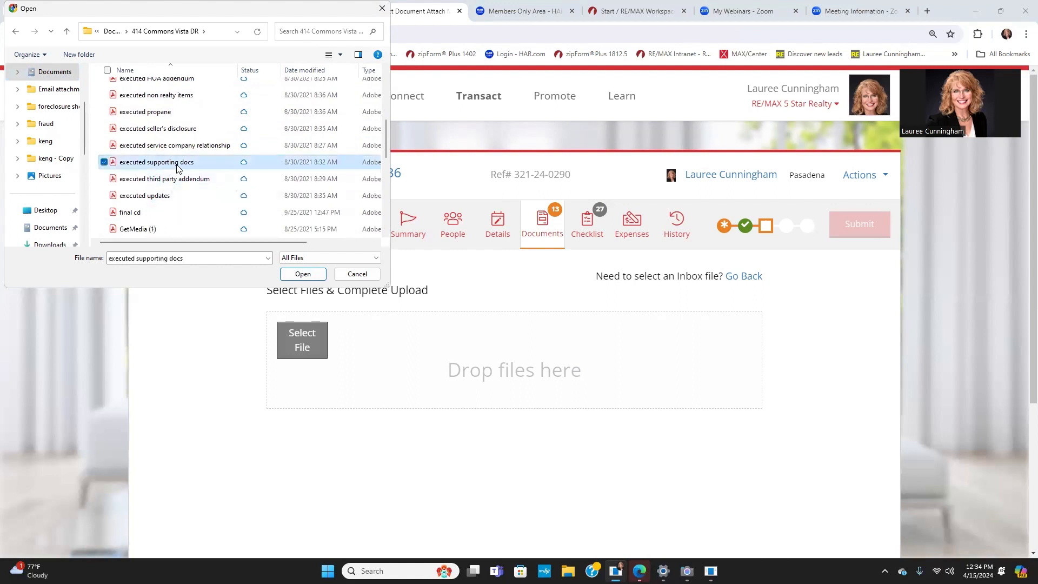
Step: Upload the file, add its page 1, and save it as an On File document
left_click(303, 274)
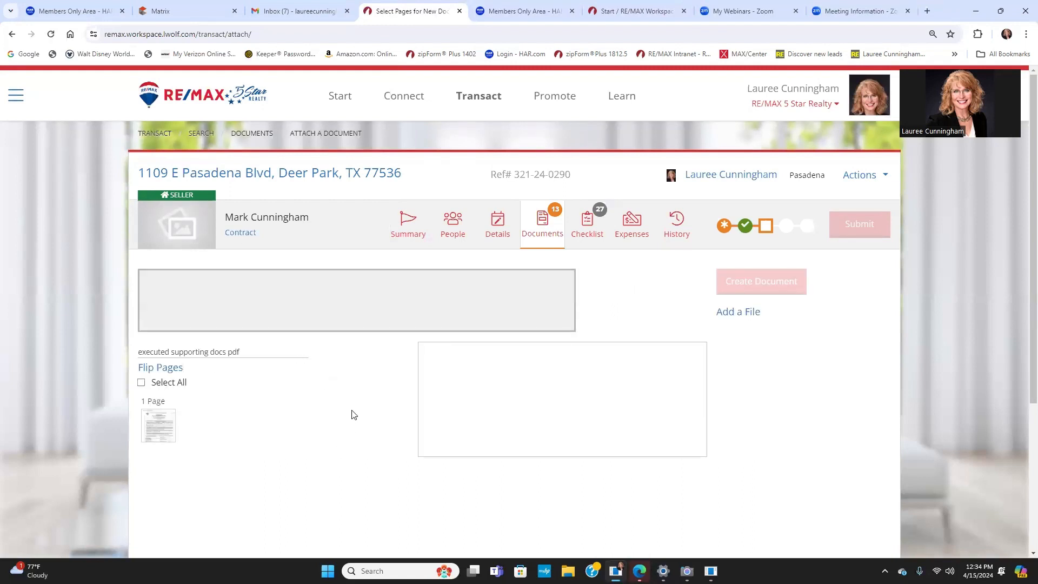
left_click(152, 427)
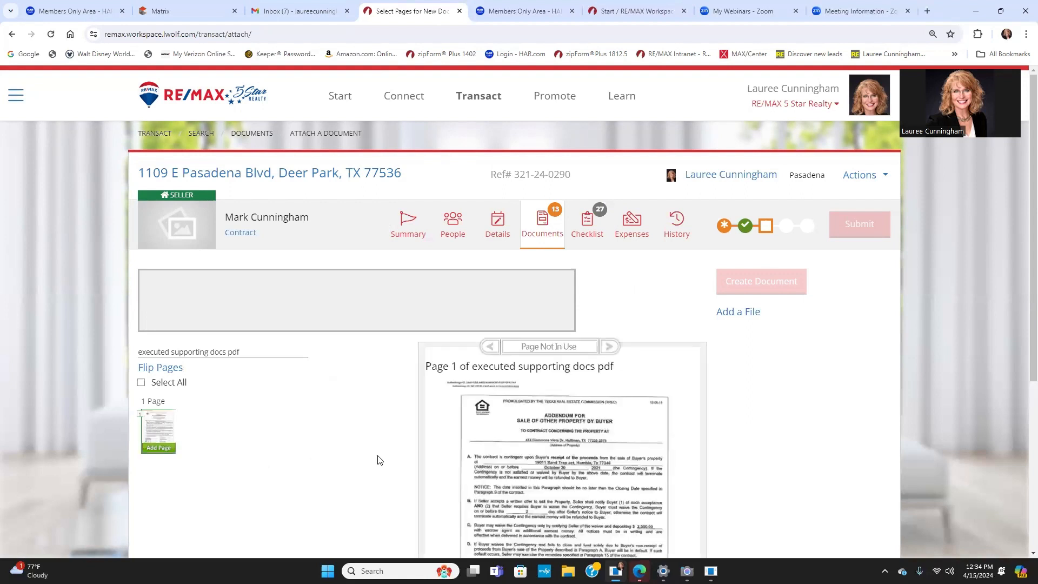
left_click(155, 448)
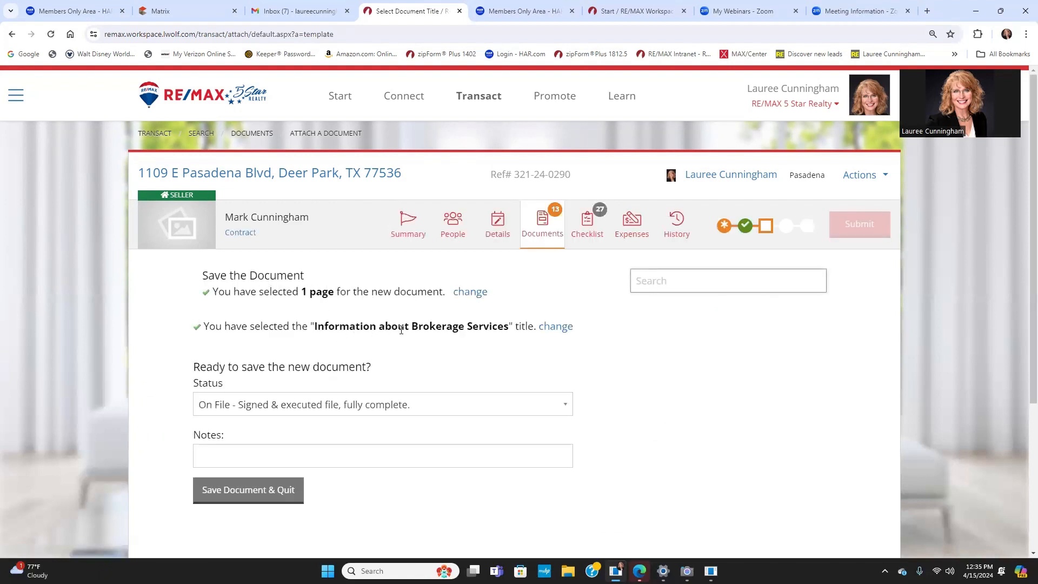
left_click(255, 493)
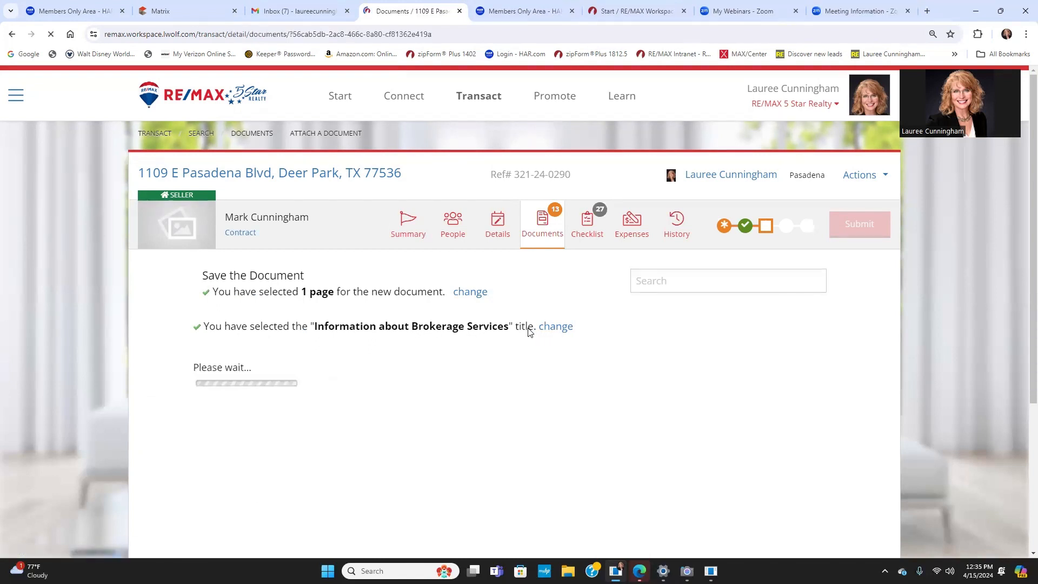
Step: Upload the one-page right-to-terminate addendum and save it On File as the T-47 Residential Real Property Affidavit
scroll(689, 398, "down", 2)
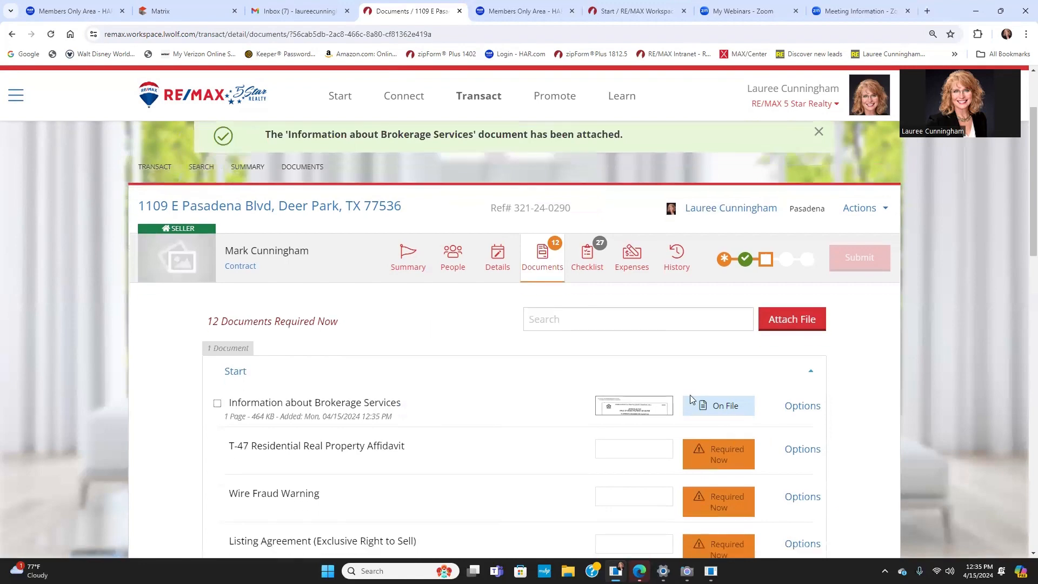
left_click(796, 355)
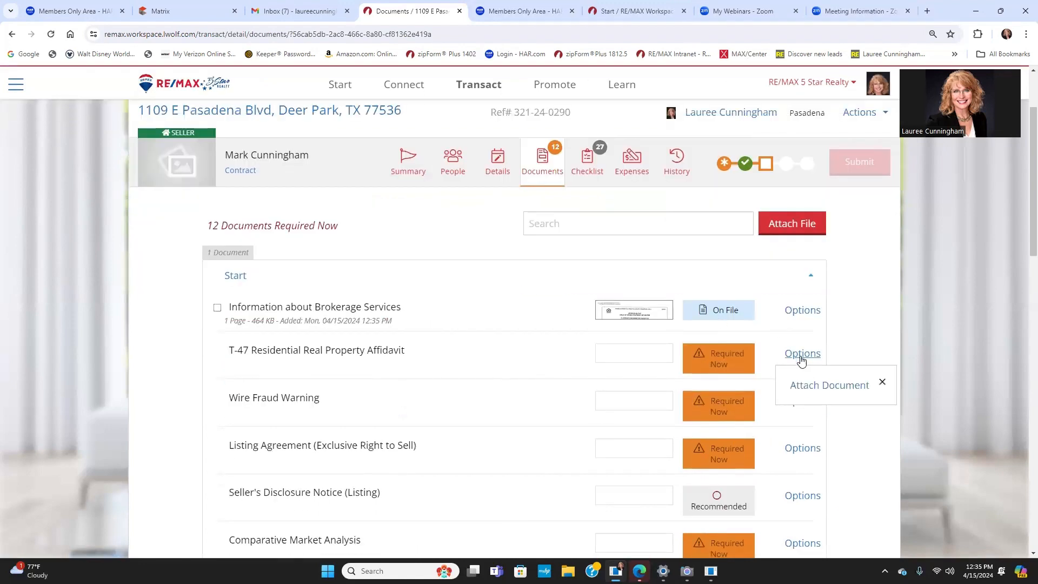
left_click(815, 387)
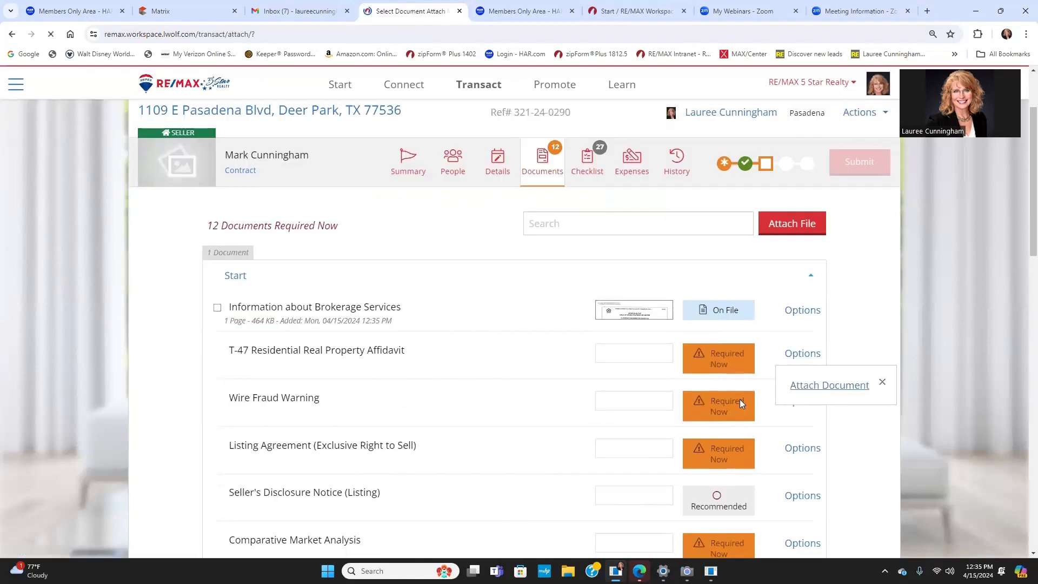
left_click(697, 320)
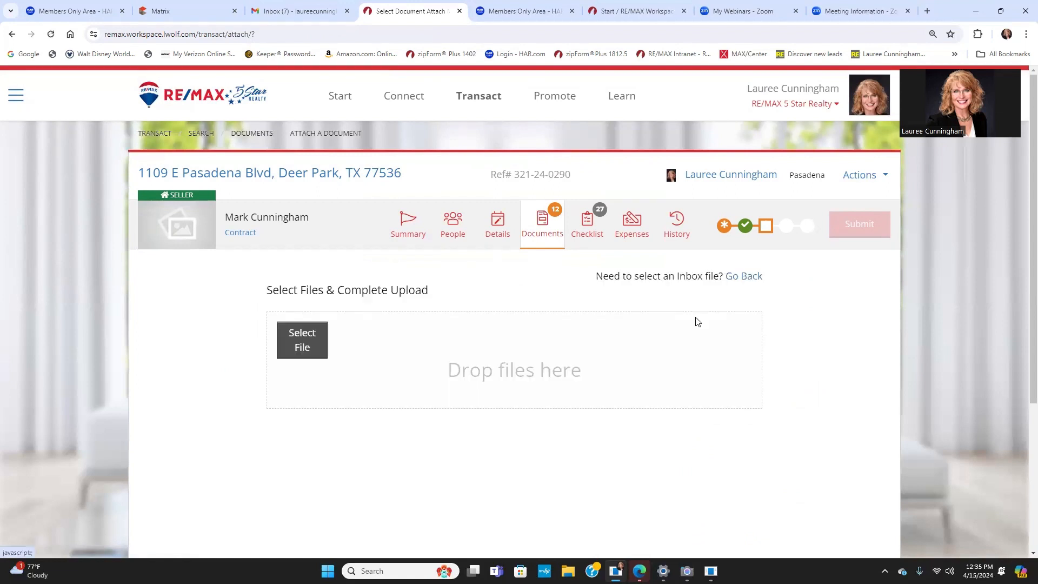
left_click(293, 338)
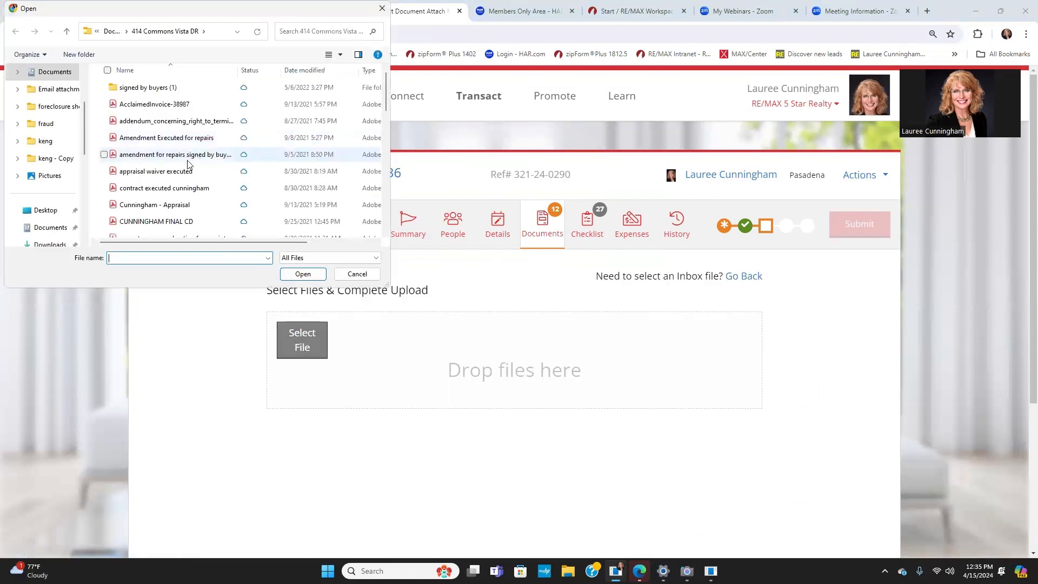
left_click(173, 120)
left_click(303, 275)
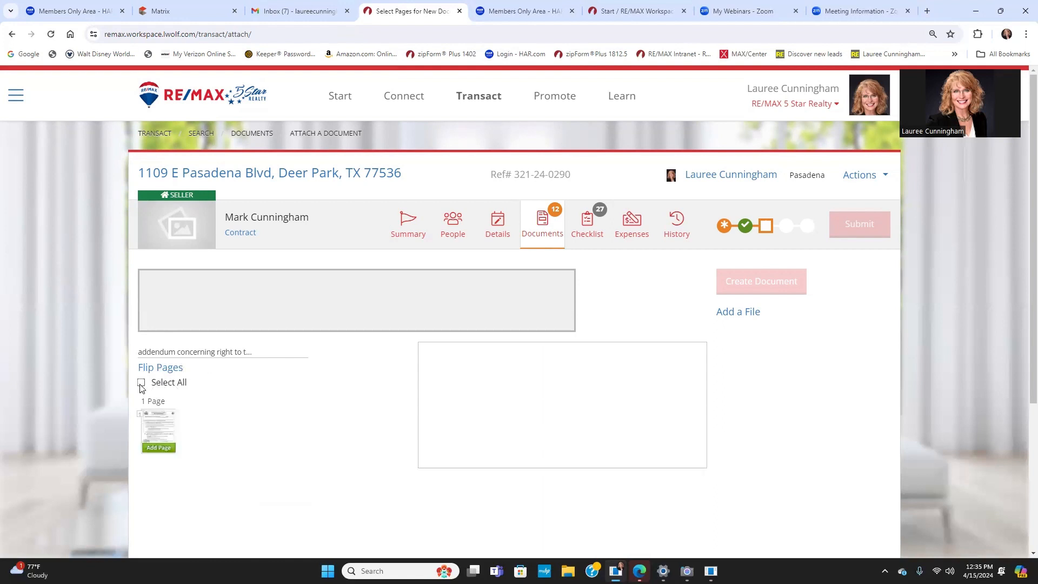
left_click(141, 382)
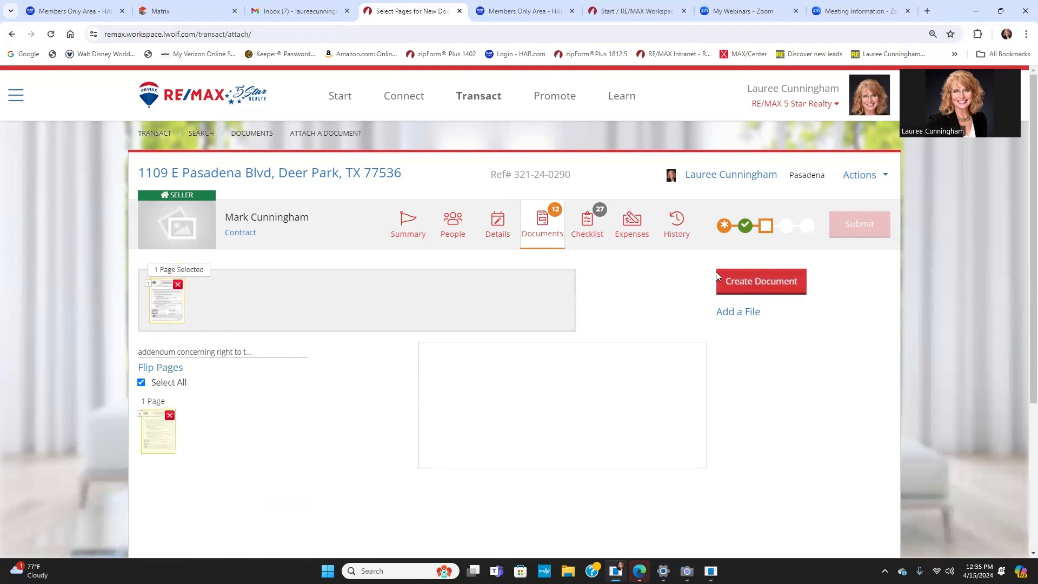
left_click(750, 284)
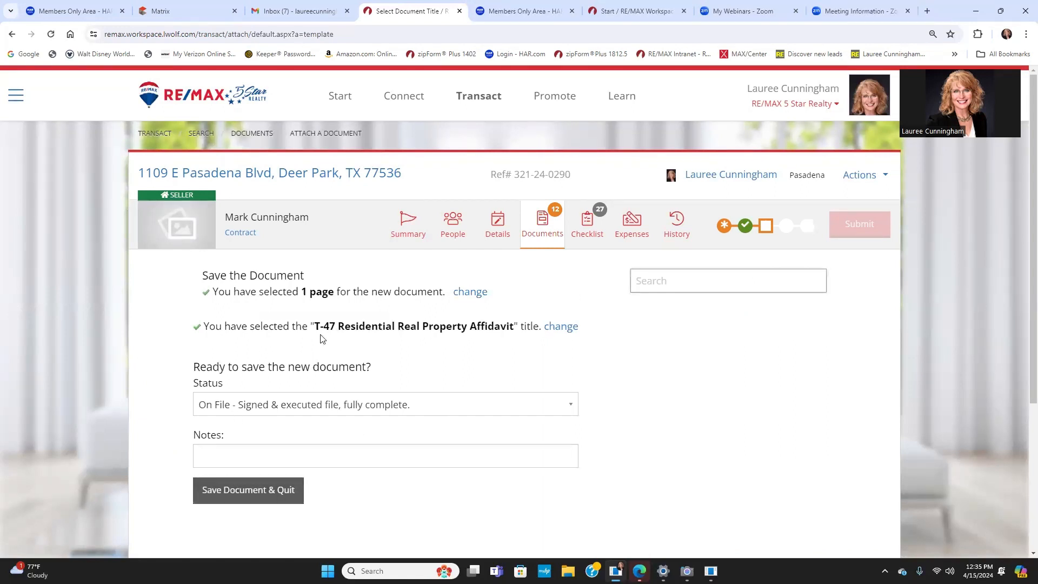
left_click(227, 493)
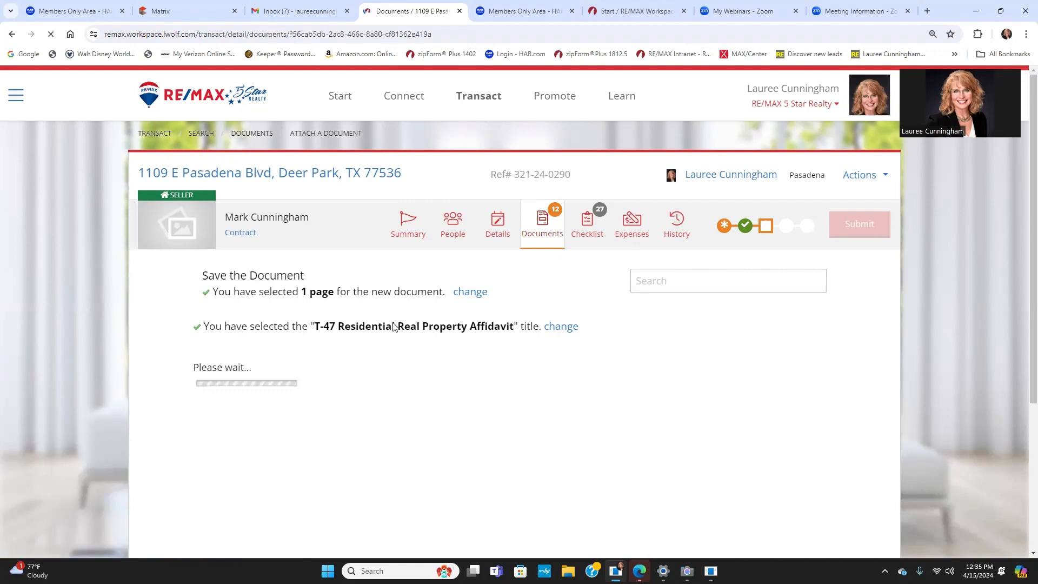
scroll(611, 477, "down", 2)
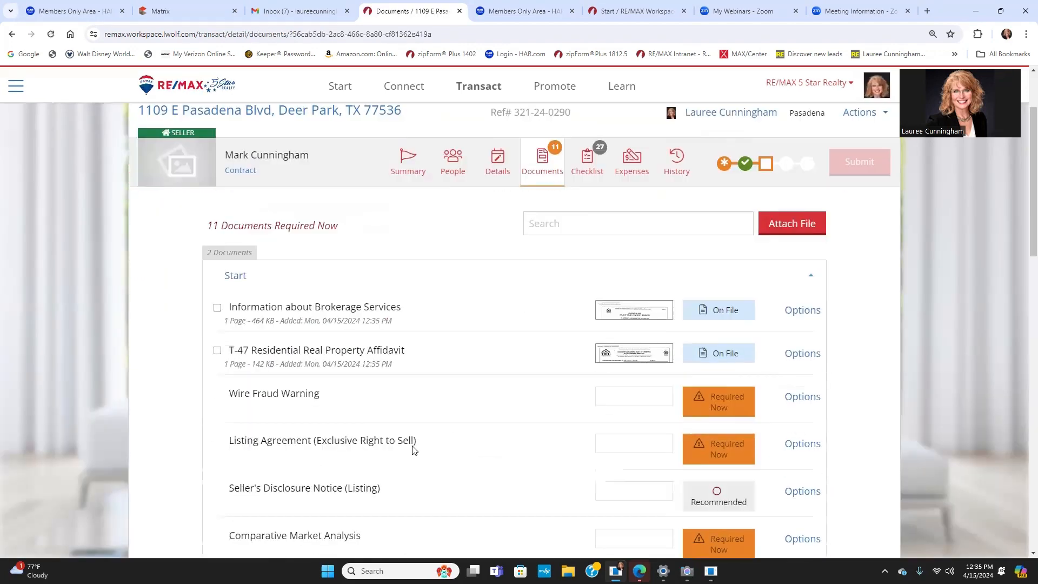
Step: Begin uploading a file from the computer for the Wire Fraud Warning document
left_click(802, 397)
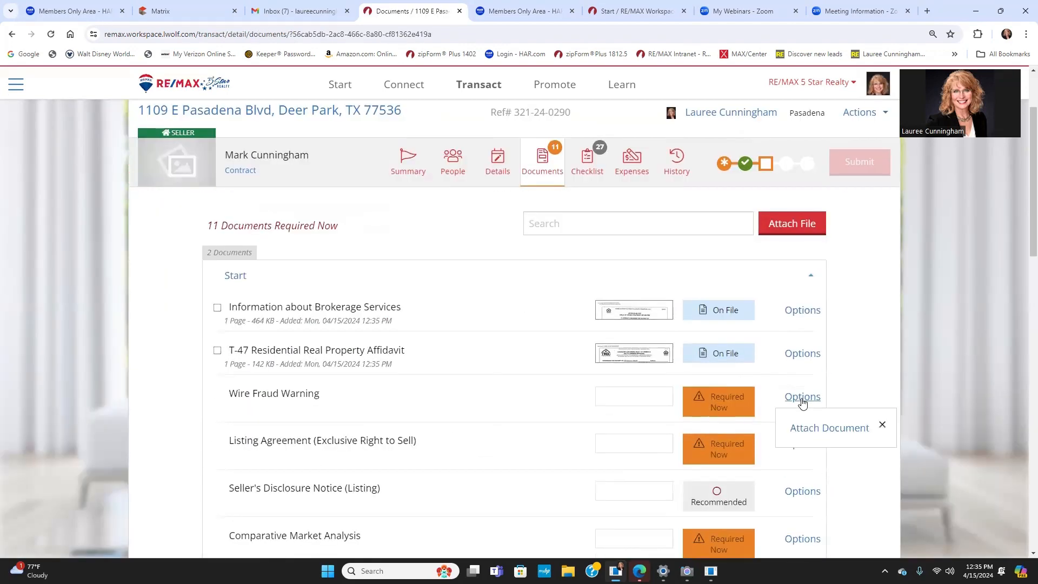
left_click(826, 428)
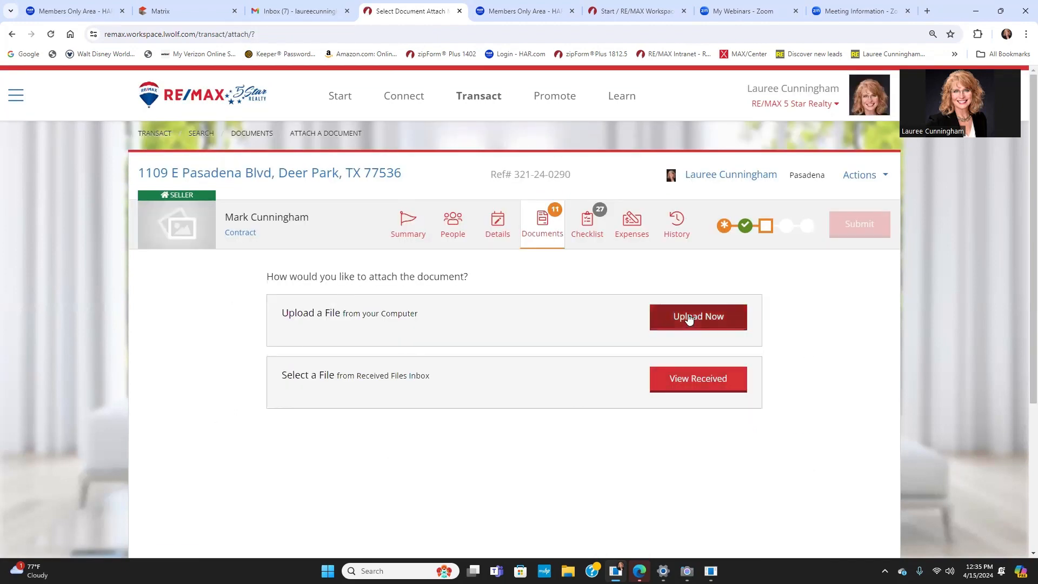
left_click(688, 319)
left_click(298, 346)
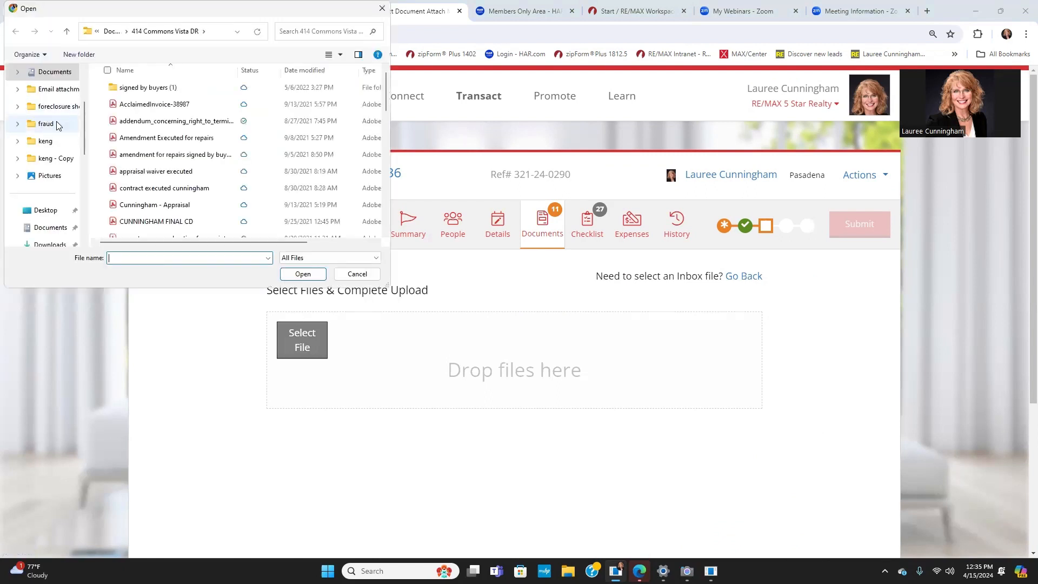
left_click(53, 73)
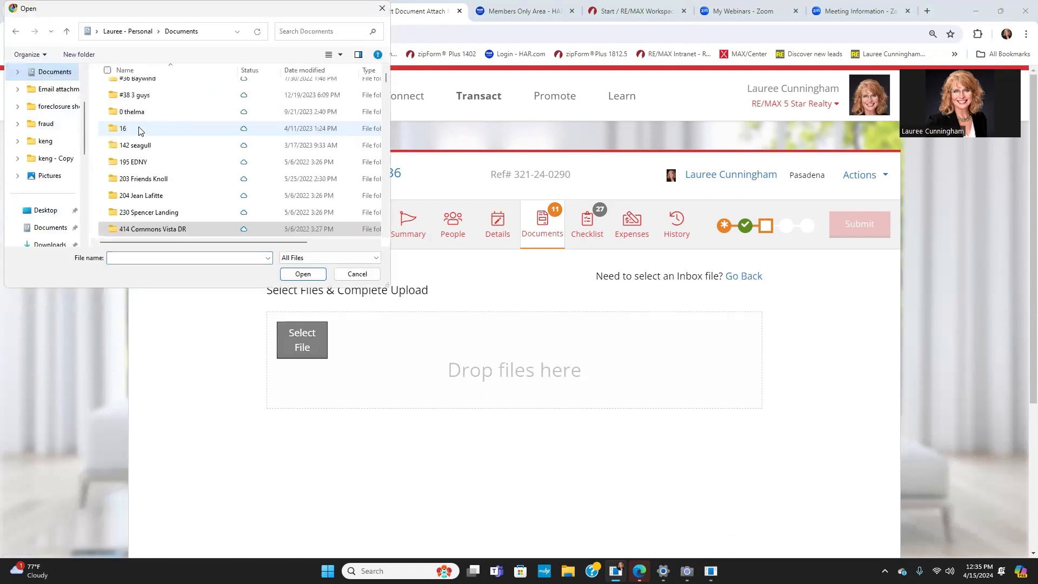
scroll(155, 130, "down", 2)
scroll(160, 130, "down", 5)
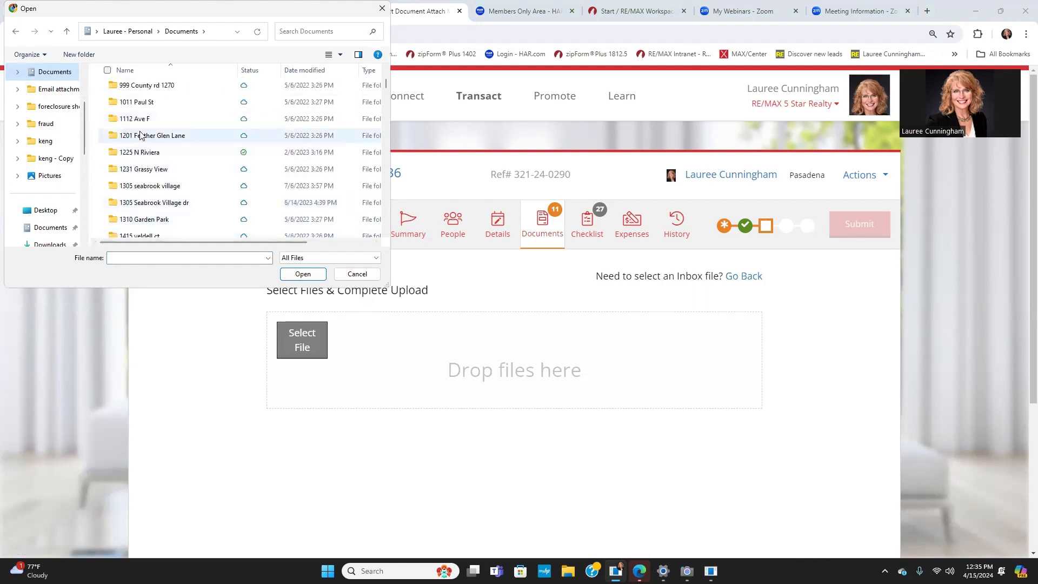
scroll(141, 135, "up", 1)
scroll(143, 163, "down", 2)
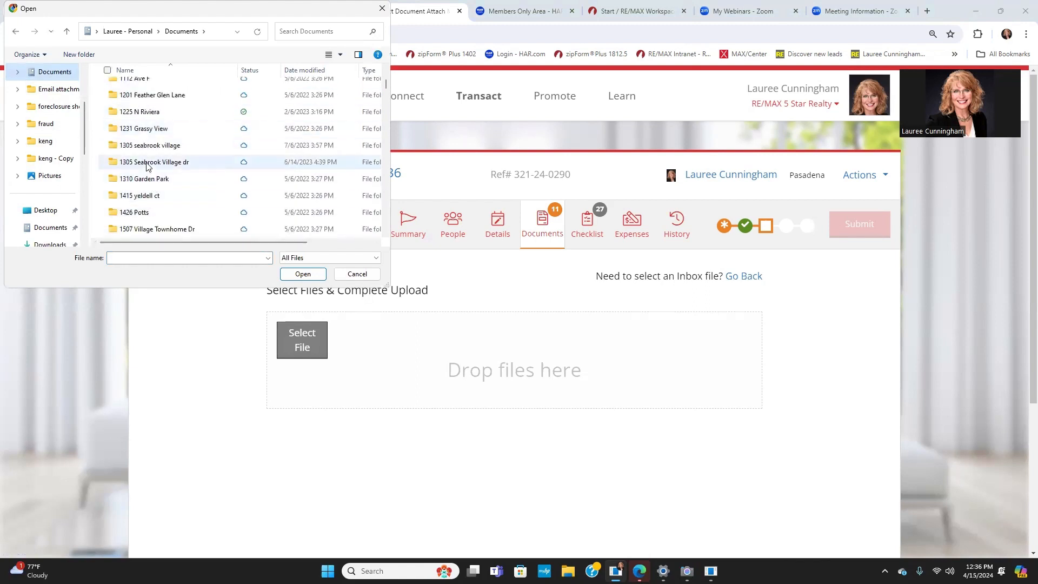
scroll(146, 162, "up", 3)
left_click(131, 136)
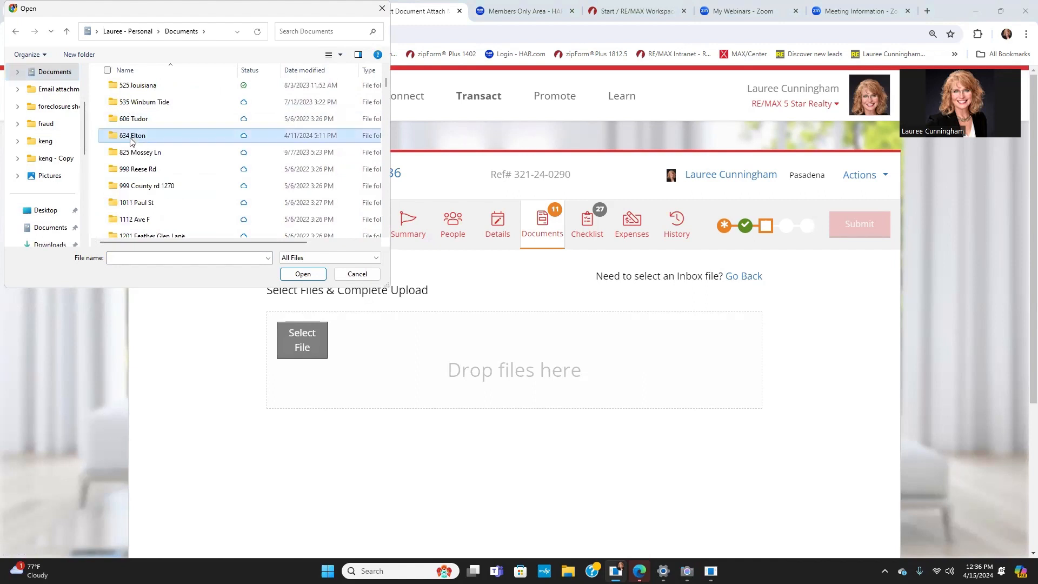
double_click(131, 137)
scroll(168, 165, "down", 1)
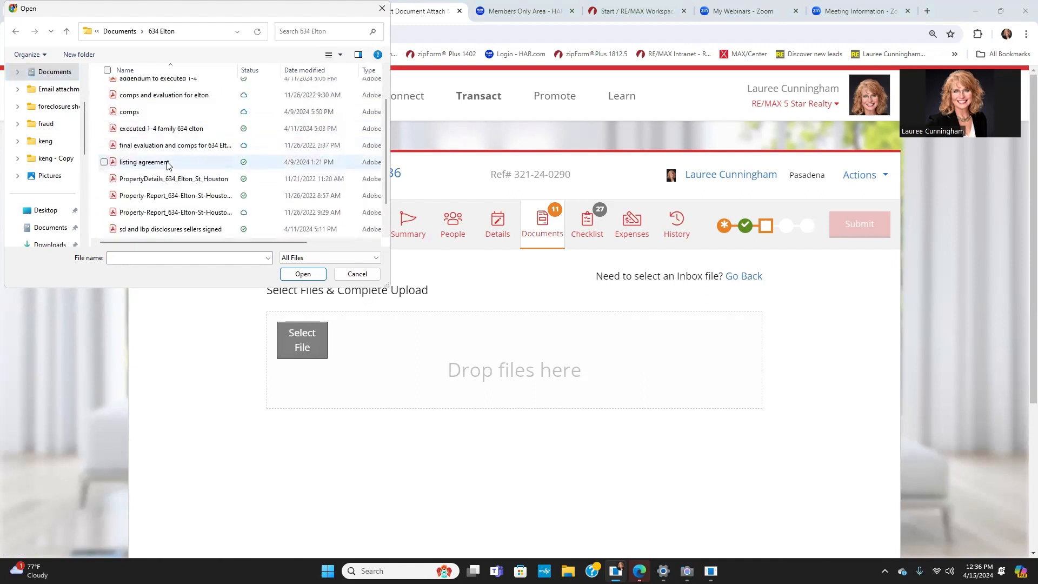
scroll(168, 166, "down", 1)
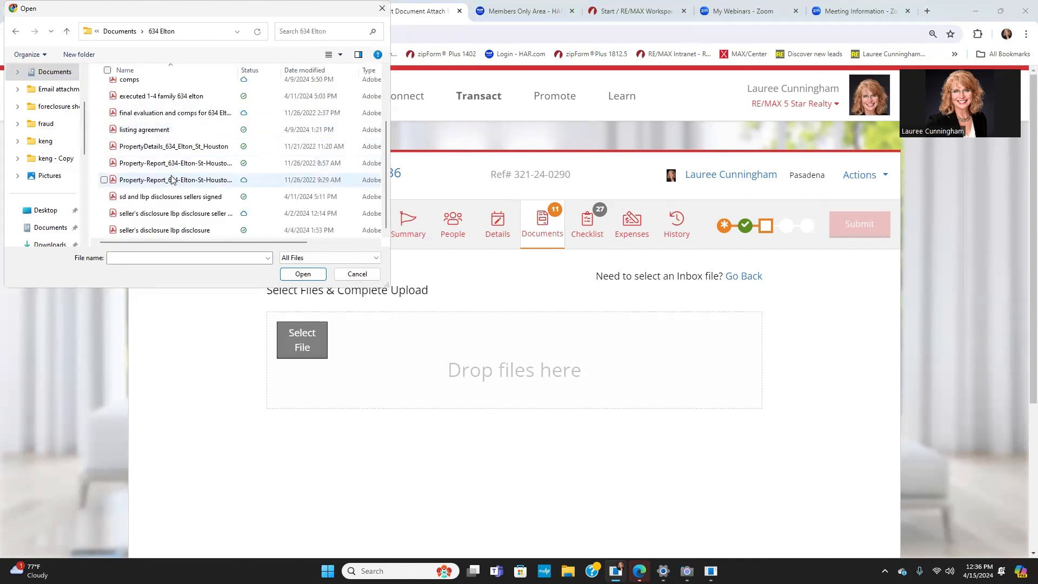
scroll(165, 165, "up", 1)
scroll(151, 165, "down", 1)
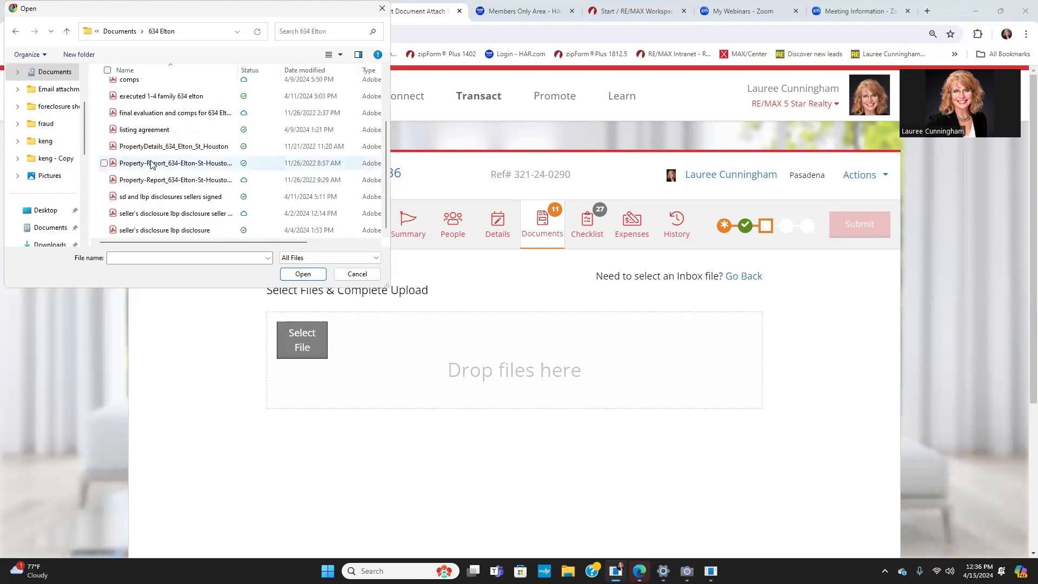
left_click(157, 218)
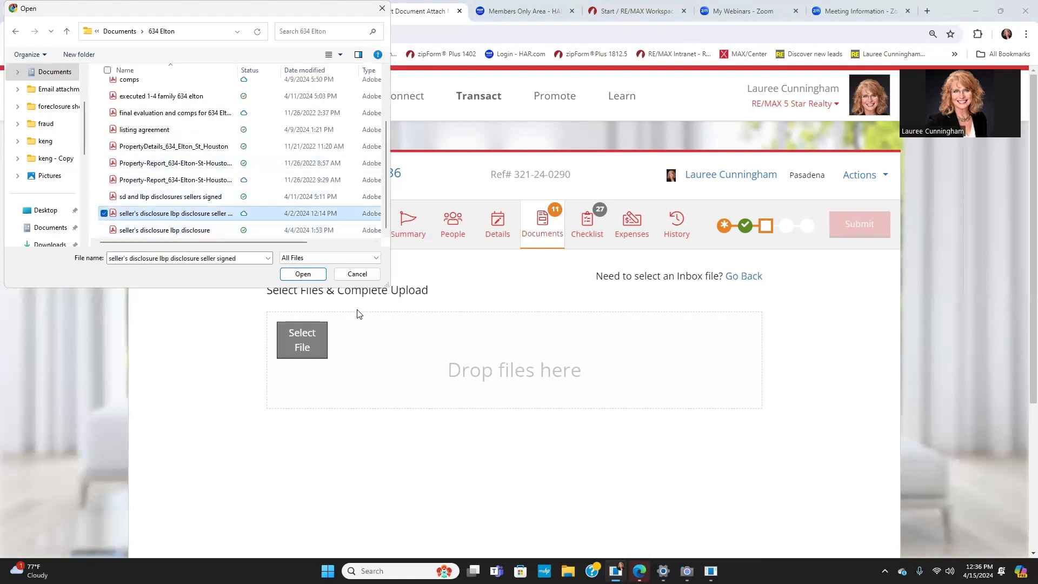
left_click(304, 274)
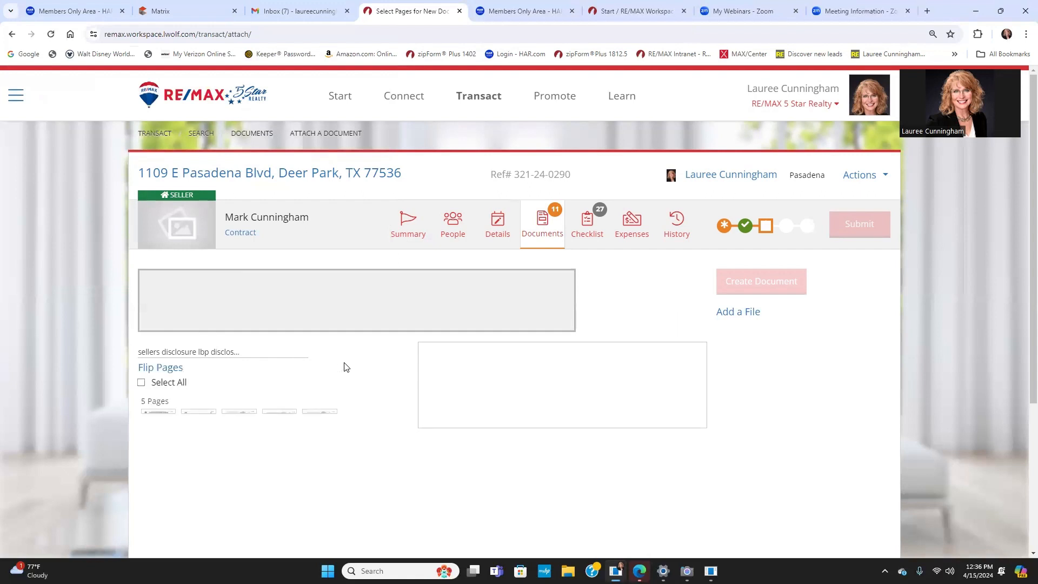
Step: Save page 1 as the Wire Fraud Warning document and continue with the remaining pages
scroll(346, 366, "down", 2)
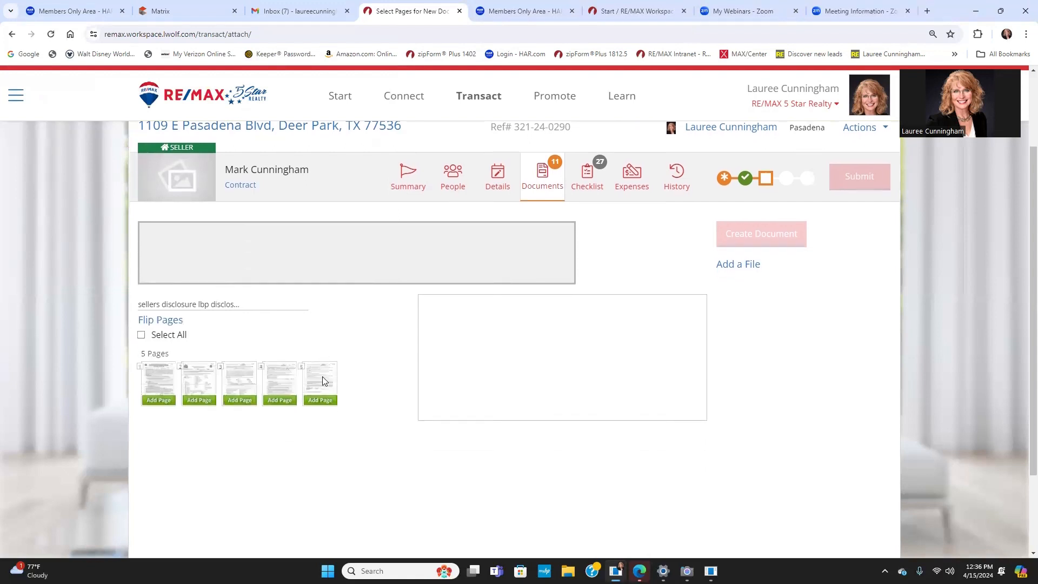
left_click(157, 341)
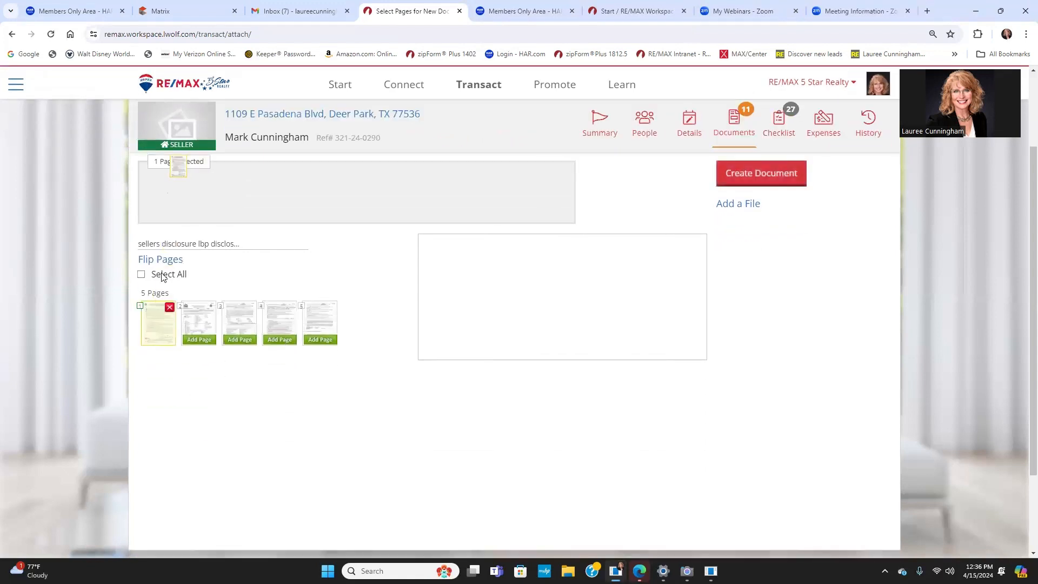
scroll(508, 270, "up", 2)
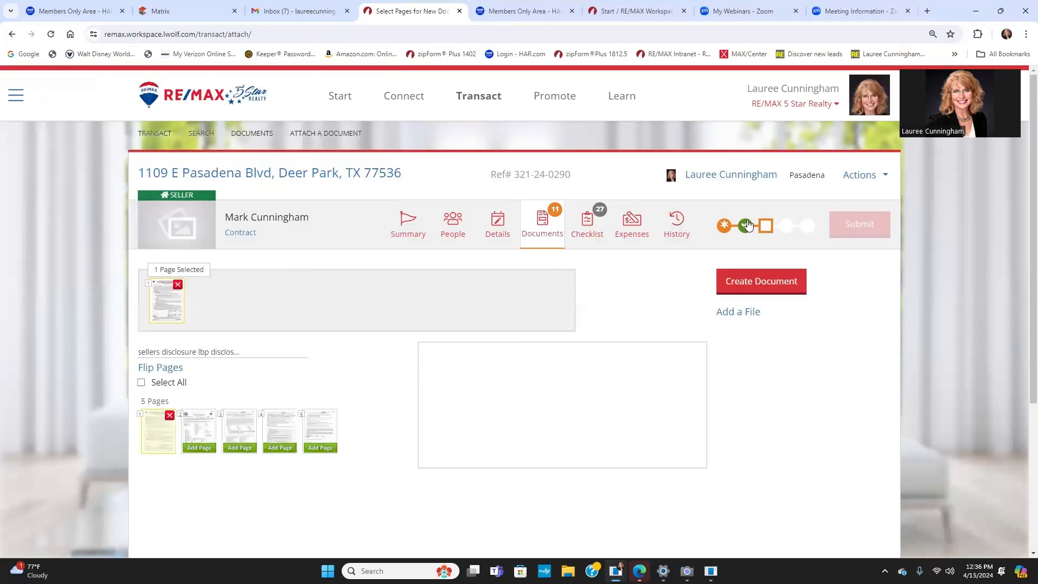
left_click(758, 284)
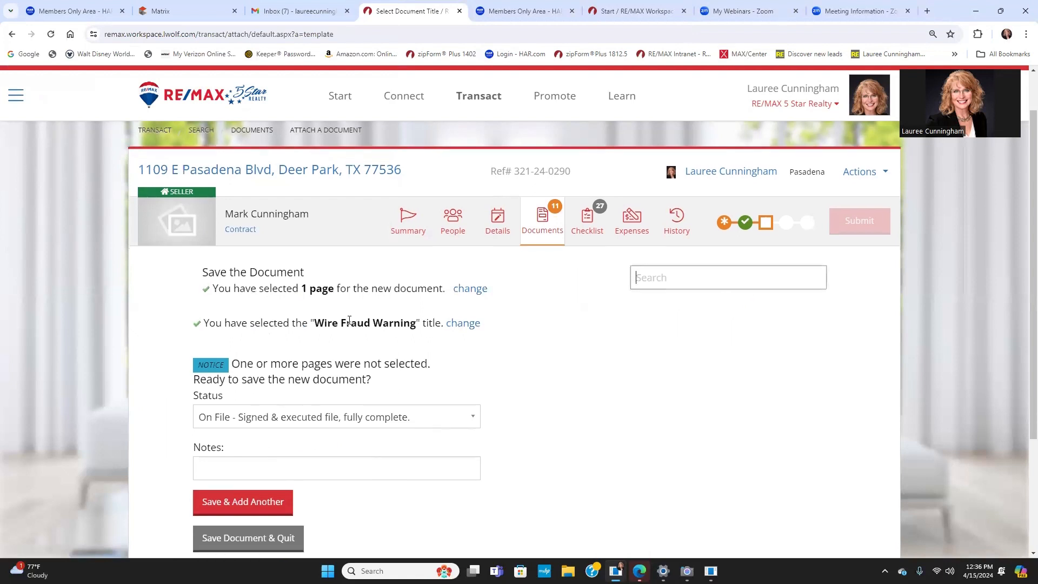
scroll(259, 432, "down", 1)
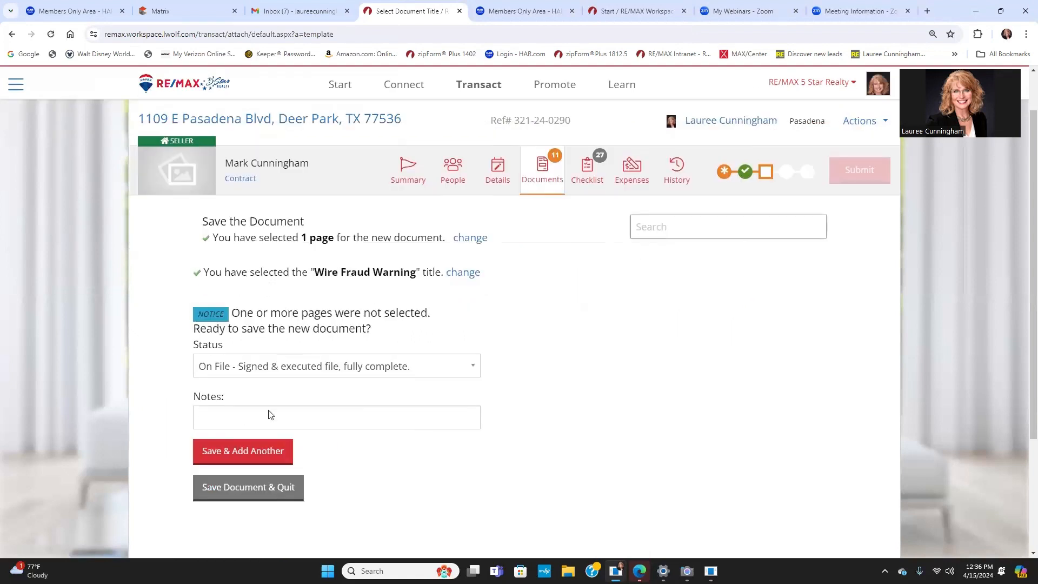
left_click(235, 454)
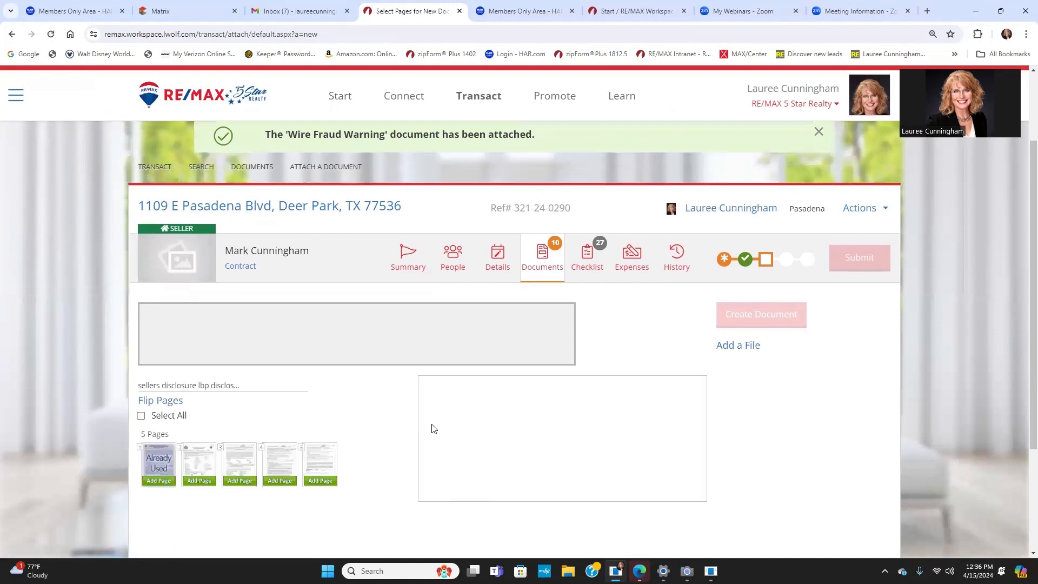
Step: Save pages 2–4 as the Listing Agreement (Exclusive Right to Sell)
scroll(431, 427, "down", 2)
scroll(228, 379, "down", 1)
left_click(214, 335)
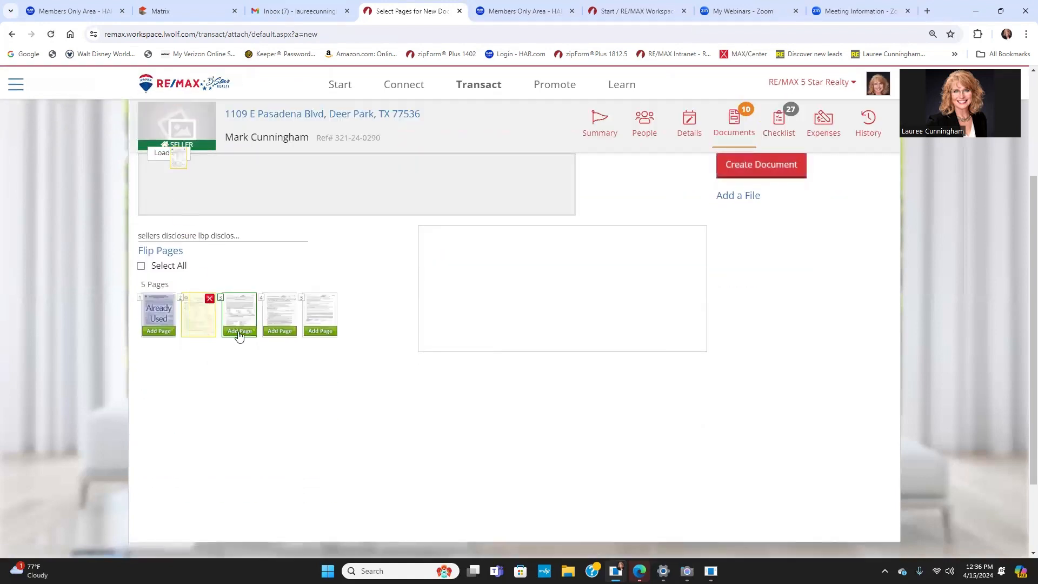
left_click(240, 332)
left_click(279, 332)
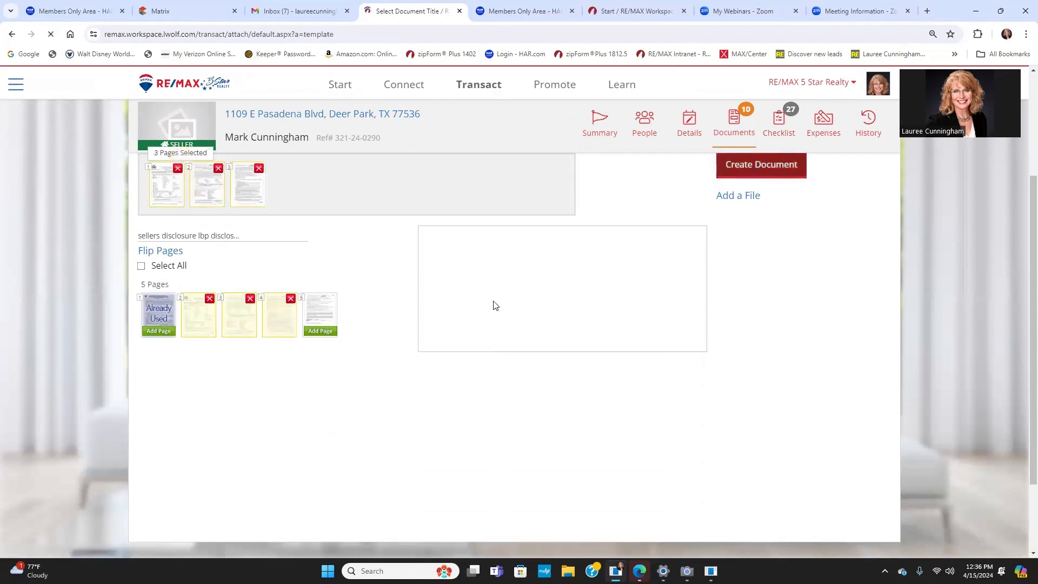
scroll(498, 326, "down", 2)
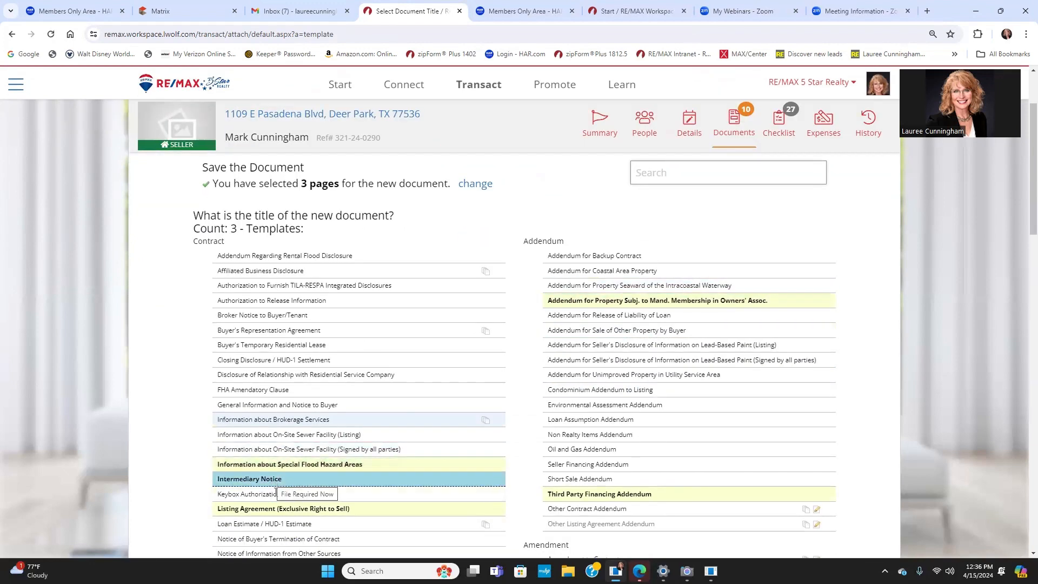
left_click(288, 515)
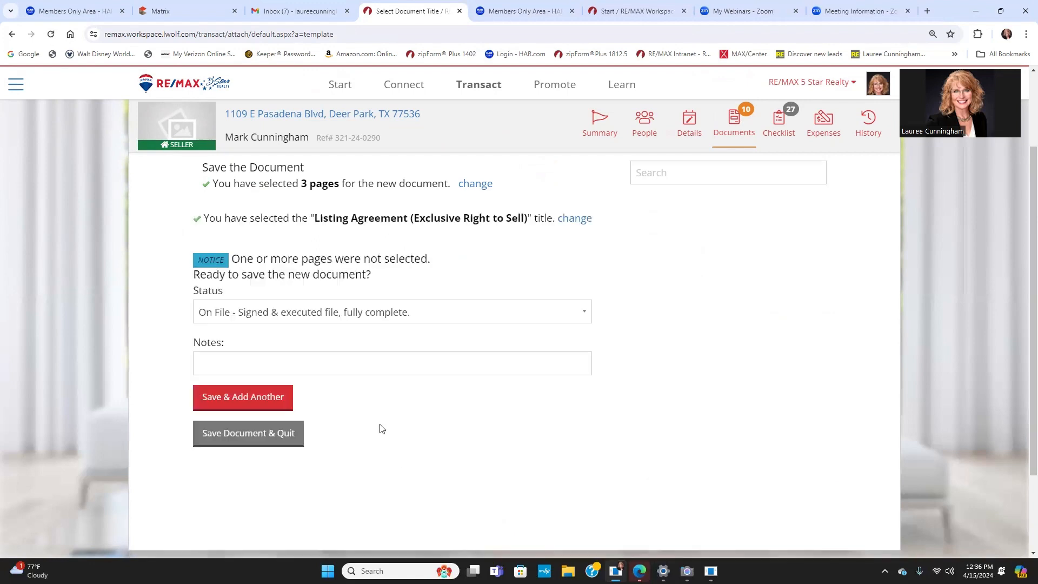
left_click(227, 400)
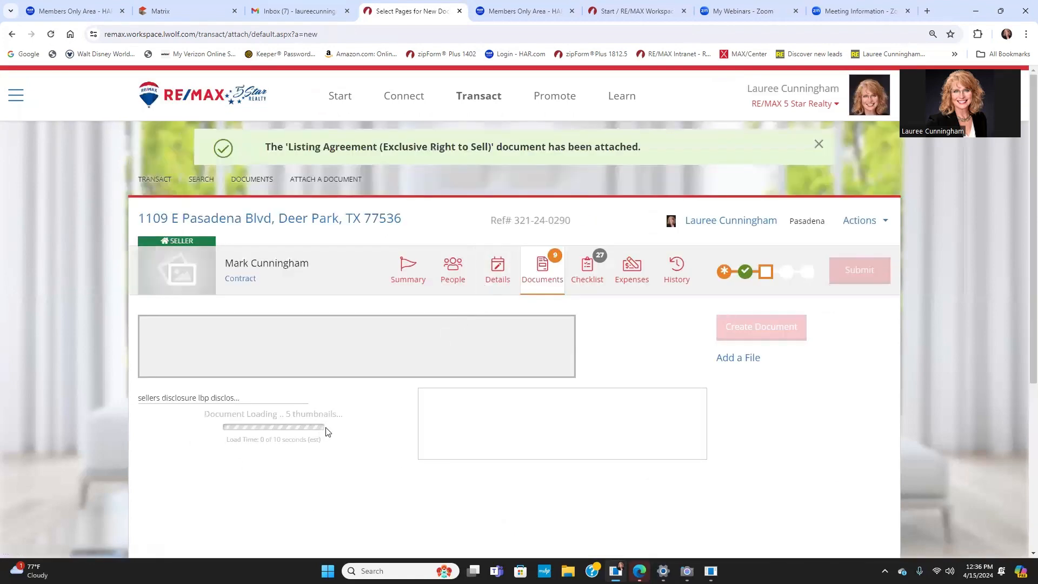
Step: Save page 5 as the Third Party Financing Addendum and return to the documents list
scroll(326, 431, "down", 1)
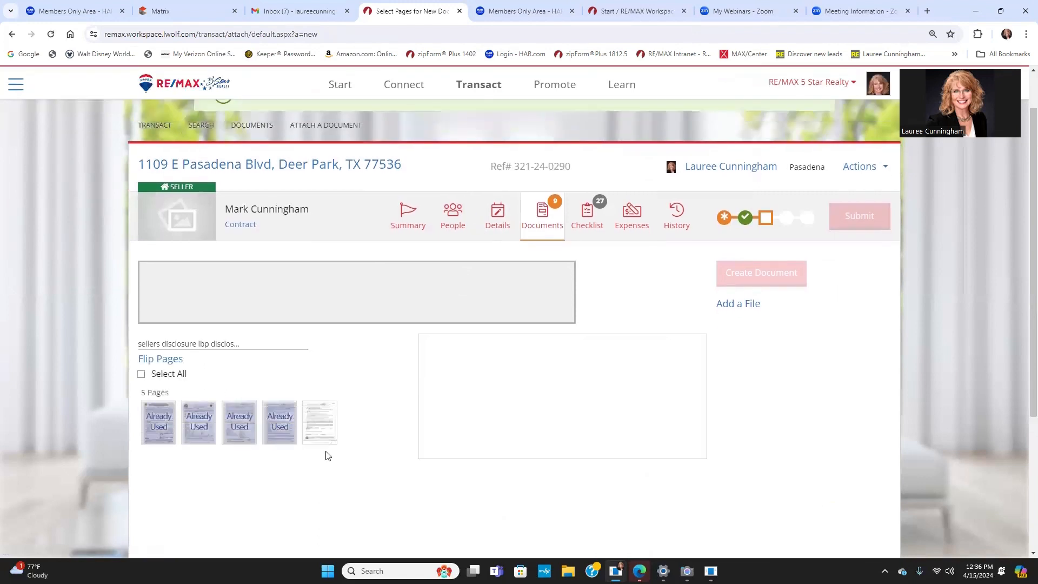
mouse_move(309, 427)
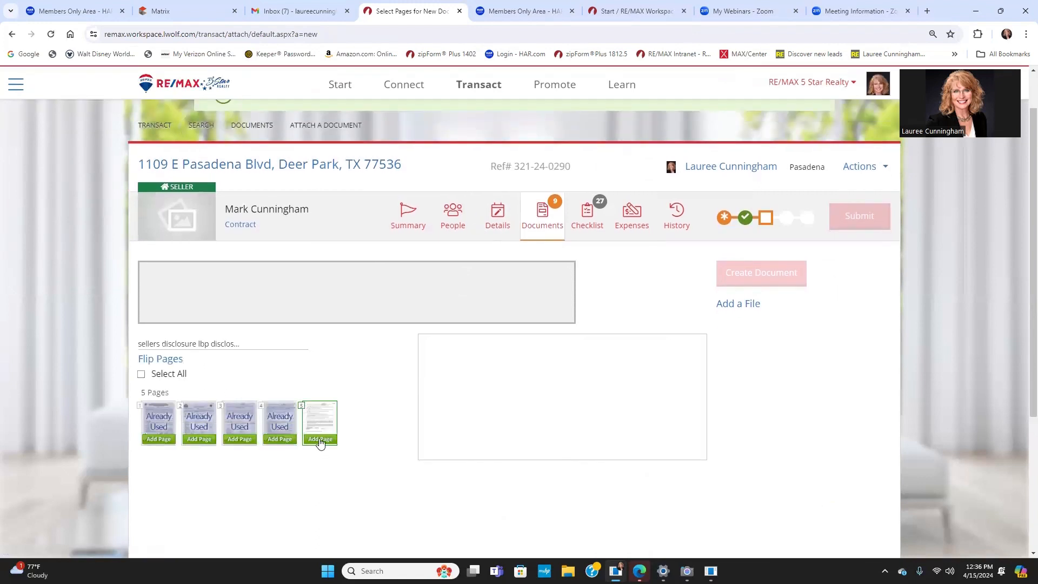
left_click(321, 439)
left_click(738, 273)
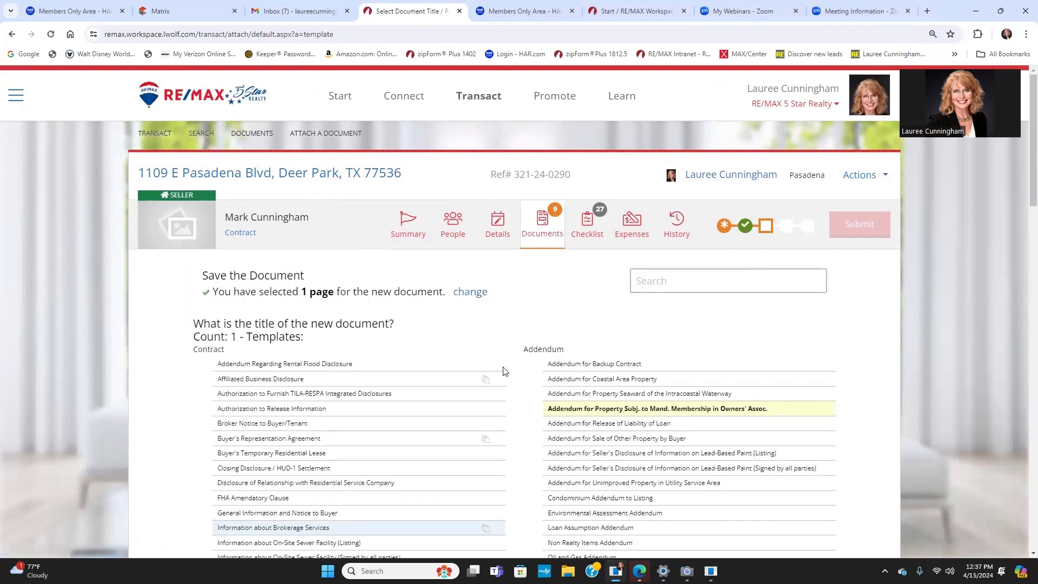
scroll(505, 378, "down", 5)
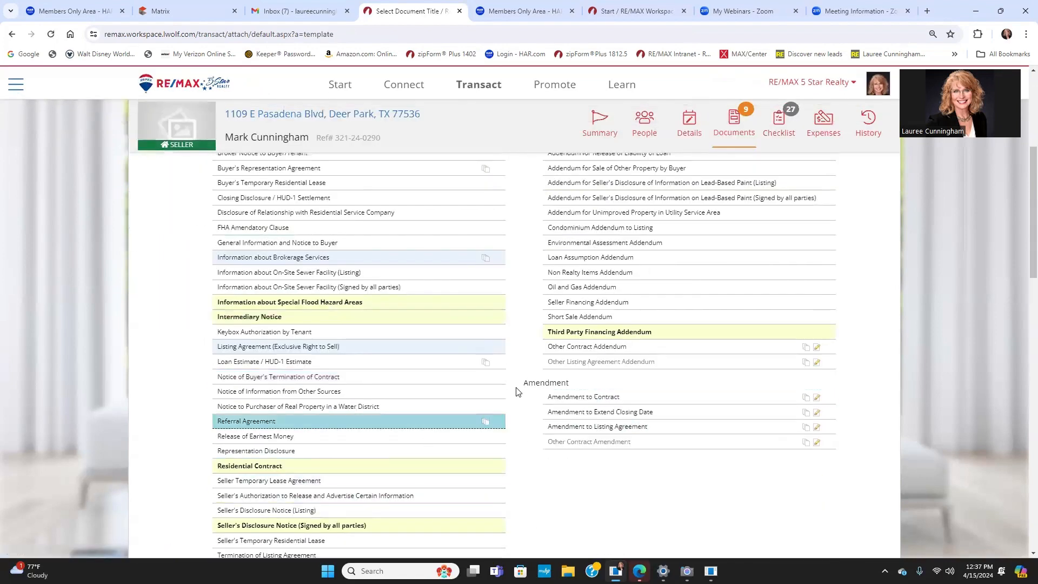
left_click(592, 333)
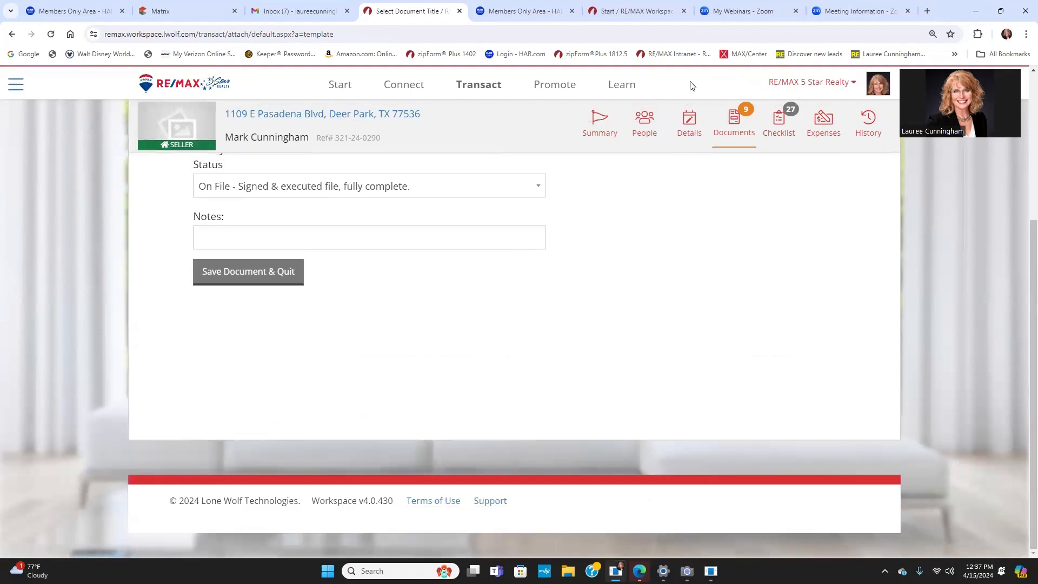
left_click(262, 271)
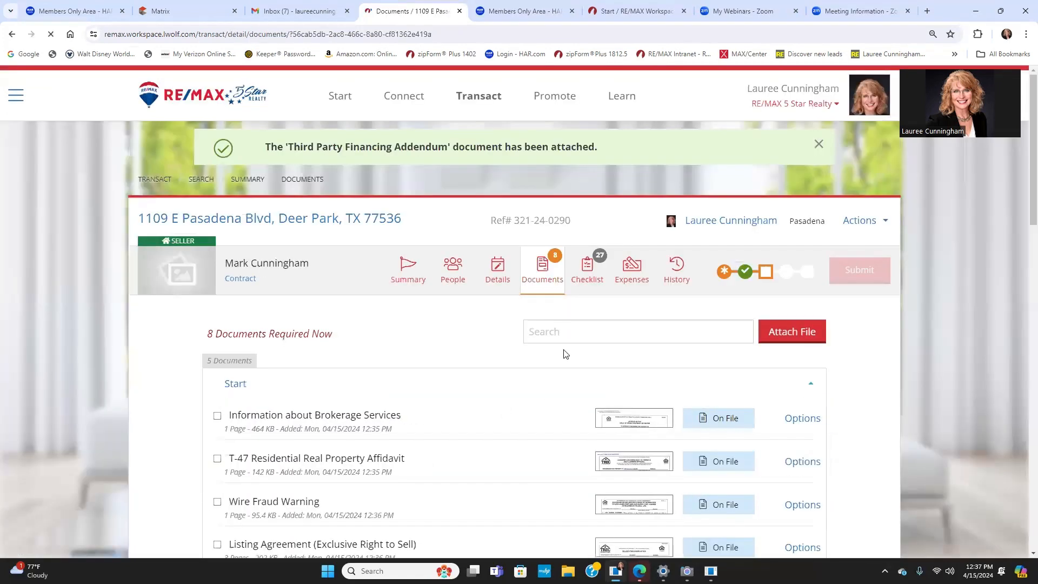
Step: Begin uploading a file from the computer for the Comparative Market Analysis
scroll(591, 456, "down", 8)
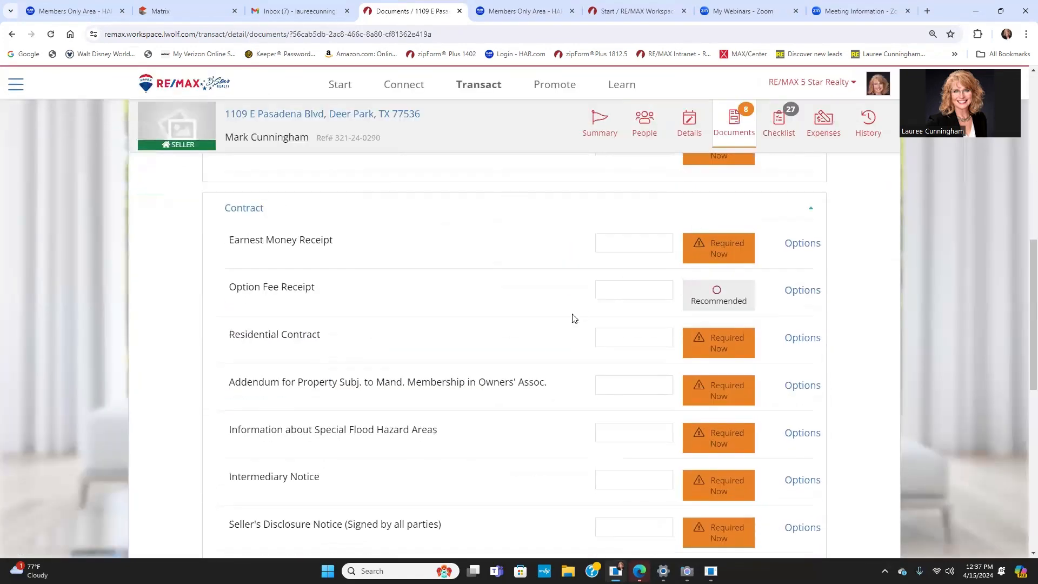
scroll(699, 268, "up", 3)
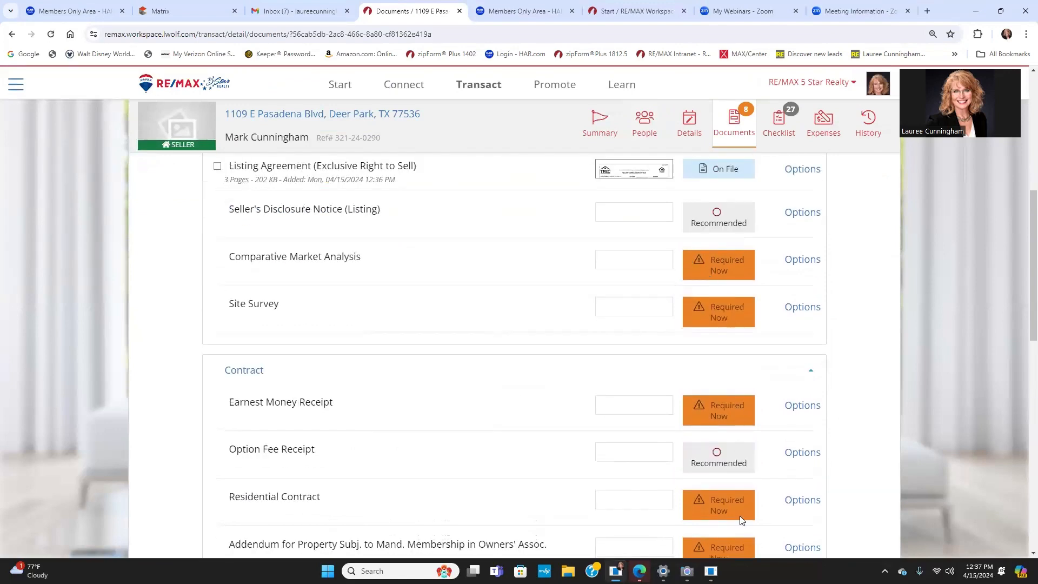
scroll(801, 489, "down", 2)
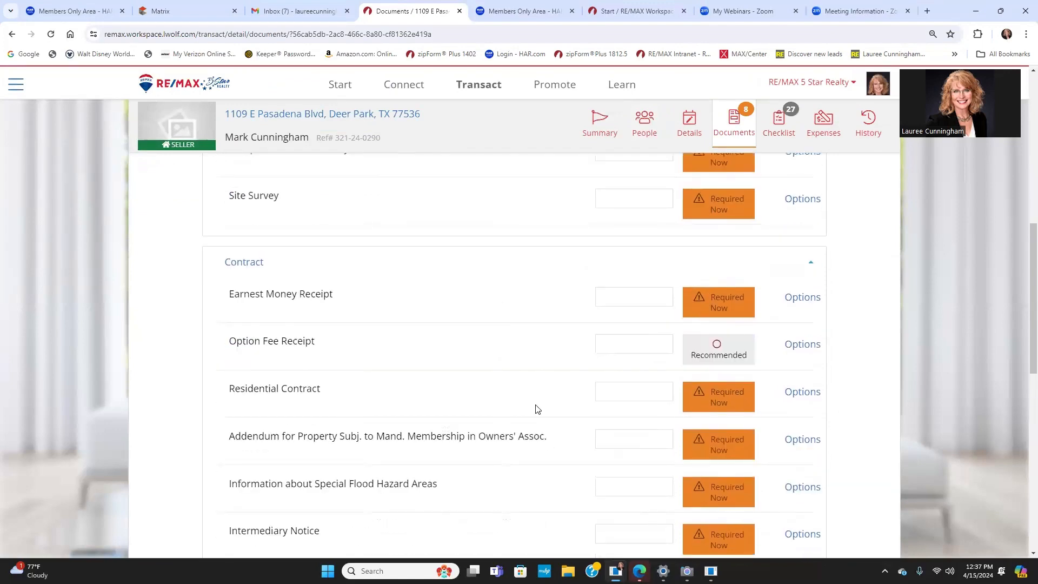
scroll(544, 400, "down", 4)
scroll(706, 267, "up", 8)
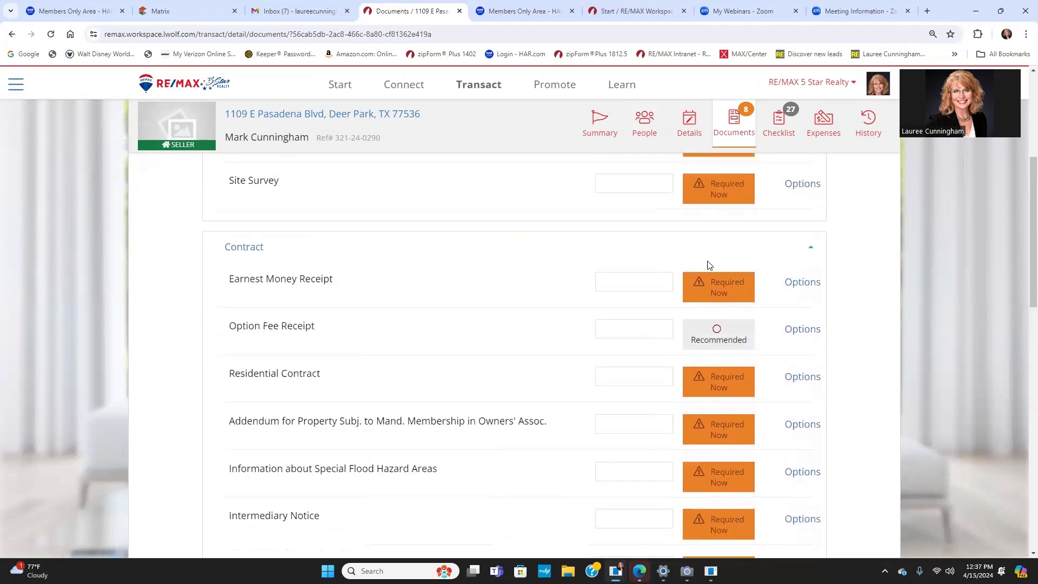
left_click(806, 369)
left_click(816, 401)
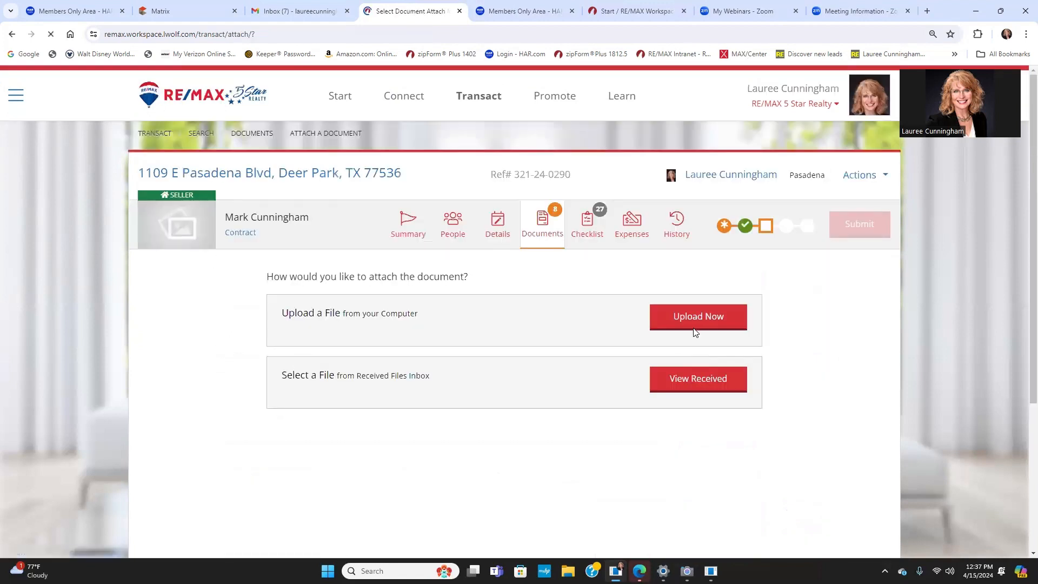
left_click(694, 328)
left_click(313, 342)
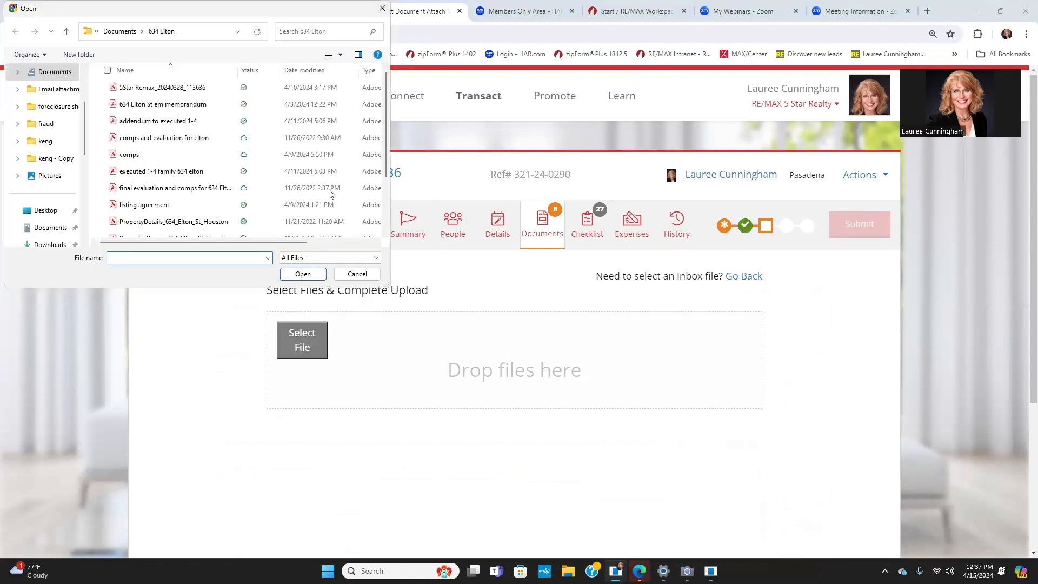
scroll(162, 205, "down", 2)
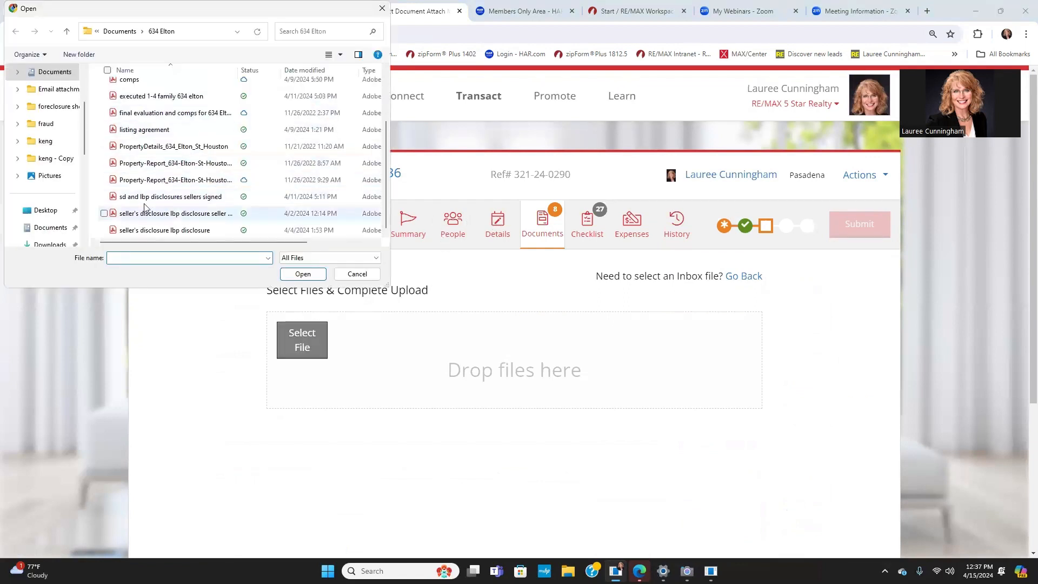
left_click(45, 74)
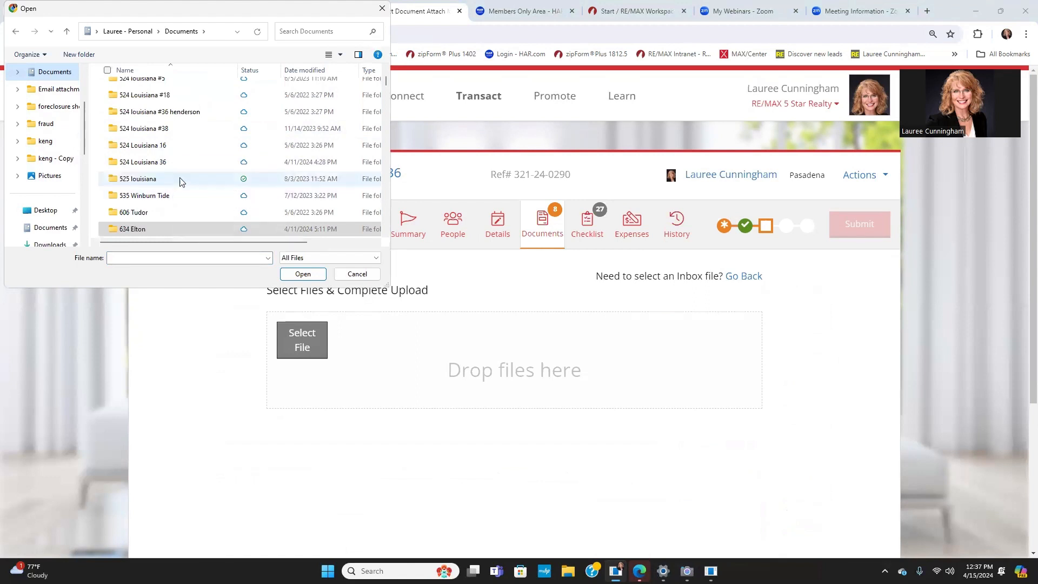
scroll(179, 190, "down", 3)
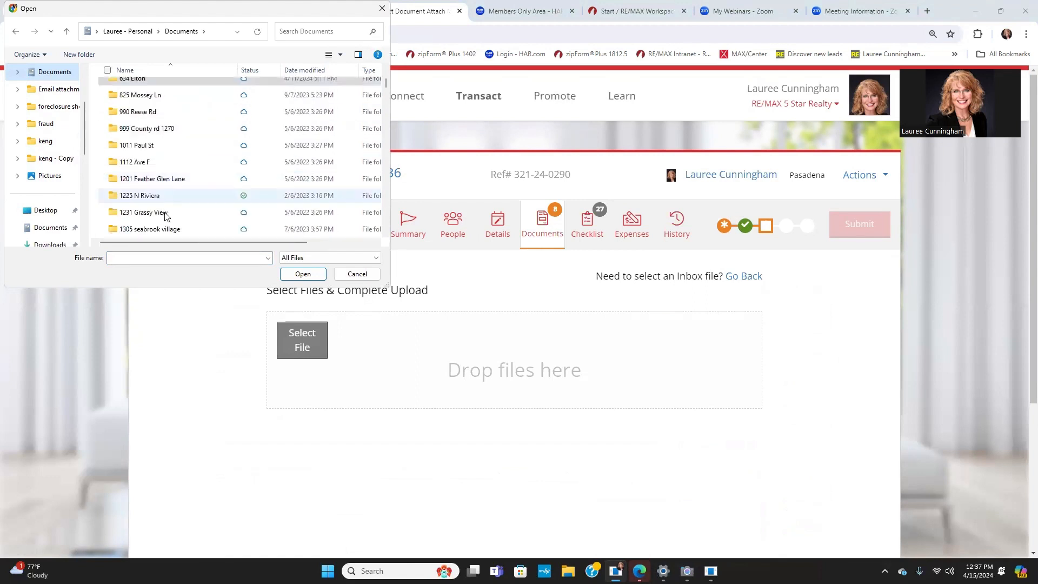
left_click(167, 179)
left_click(305, 275)
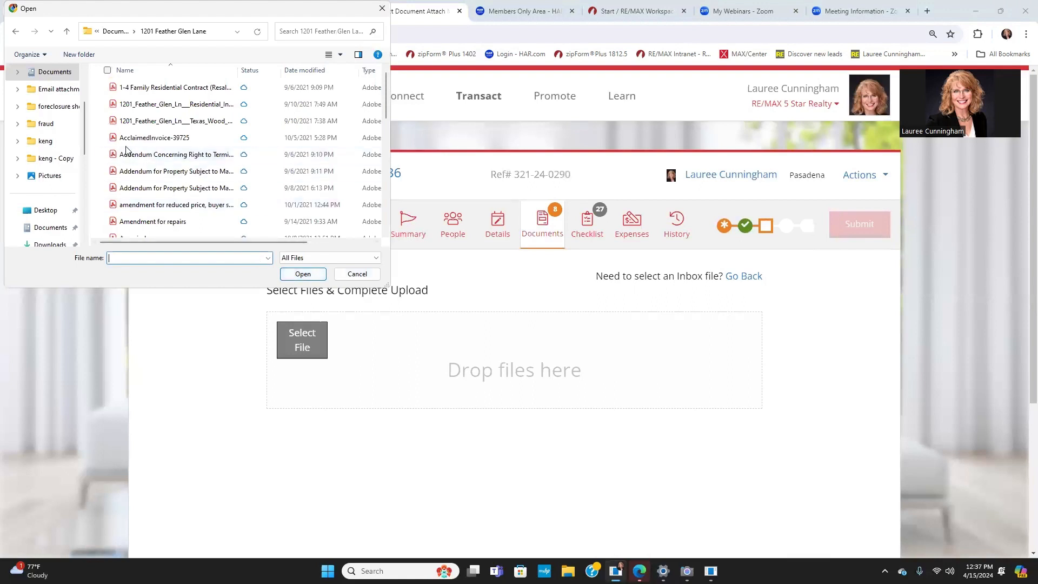
left_click(133, 90)
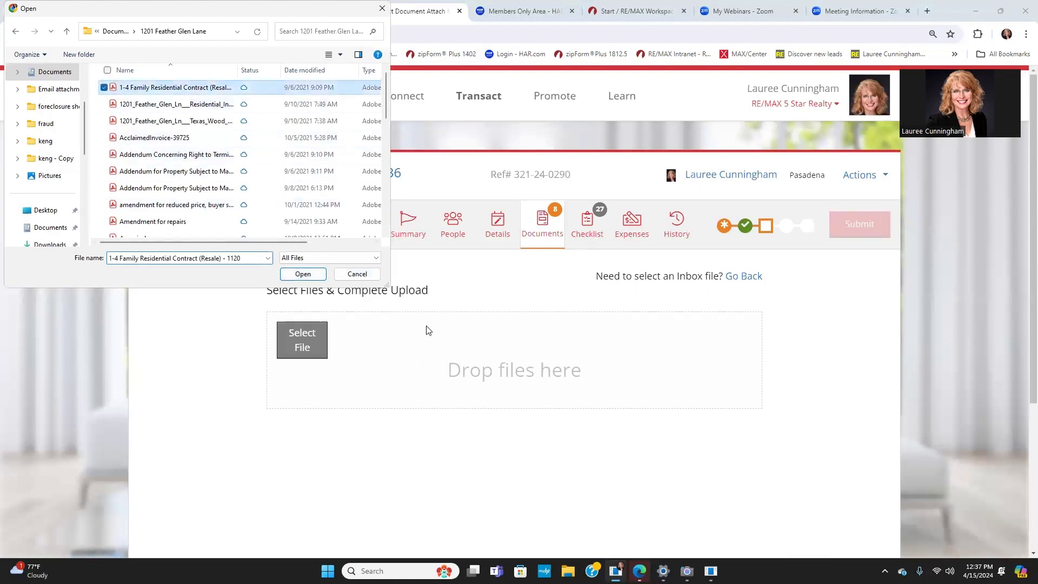
key("Return")
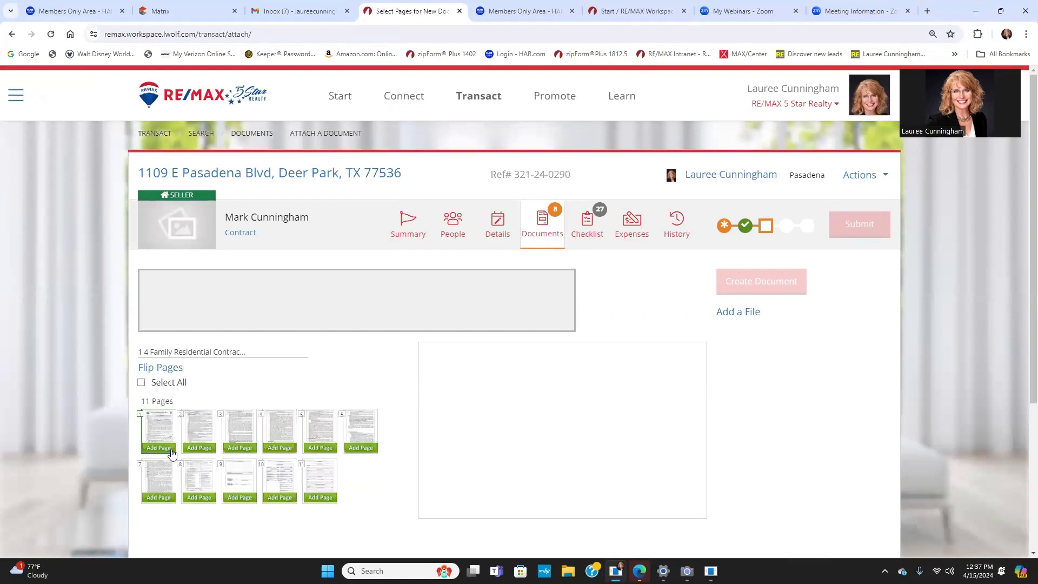
Step: Save contract pages 1–2 as the Comparative Market Analysis and add page 3 to a new document
left_click(169, 450)
left_click(199, 449)
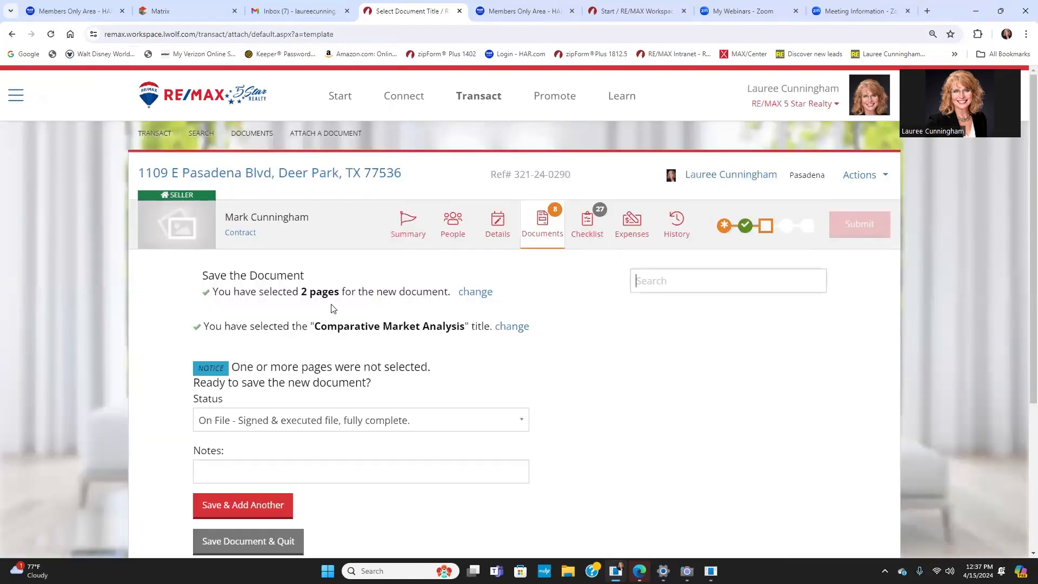
left_click(228, 509)
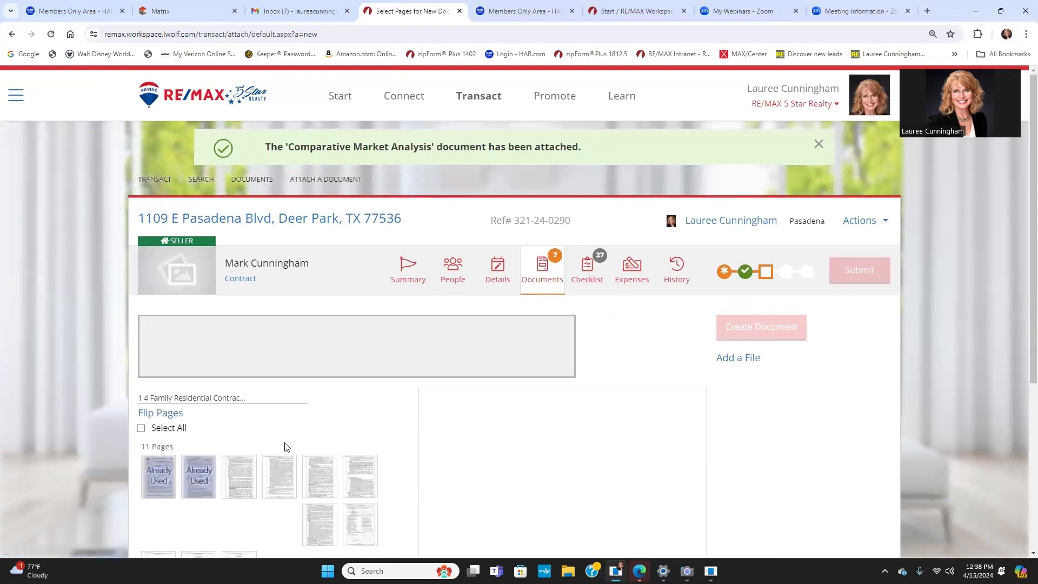
left_click(236, 493)
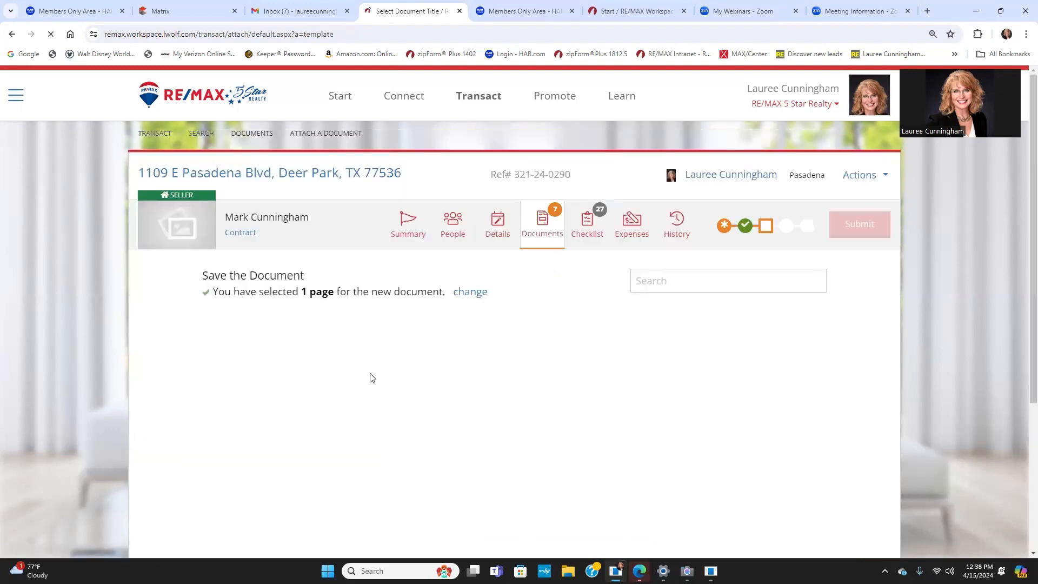
Step: Save page 3 as the Addendum for Property Subject to Mandatory Owners' Association Membership
scroll(394, 382, "down", 2)
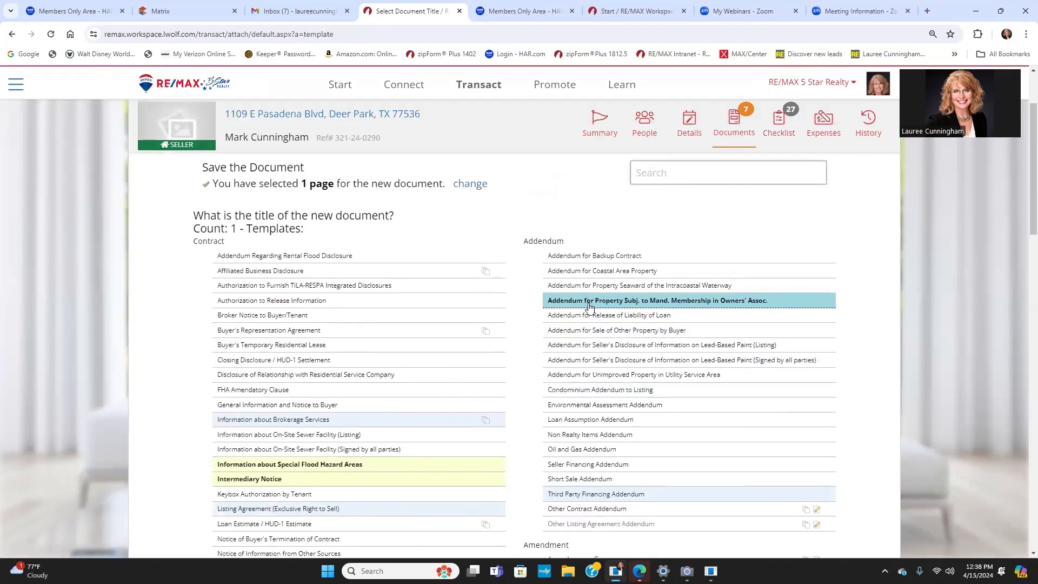
left_click(589, 306)
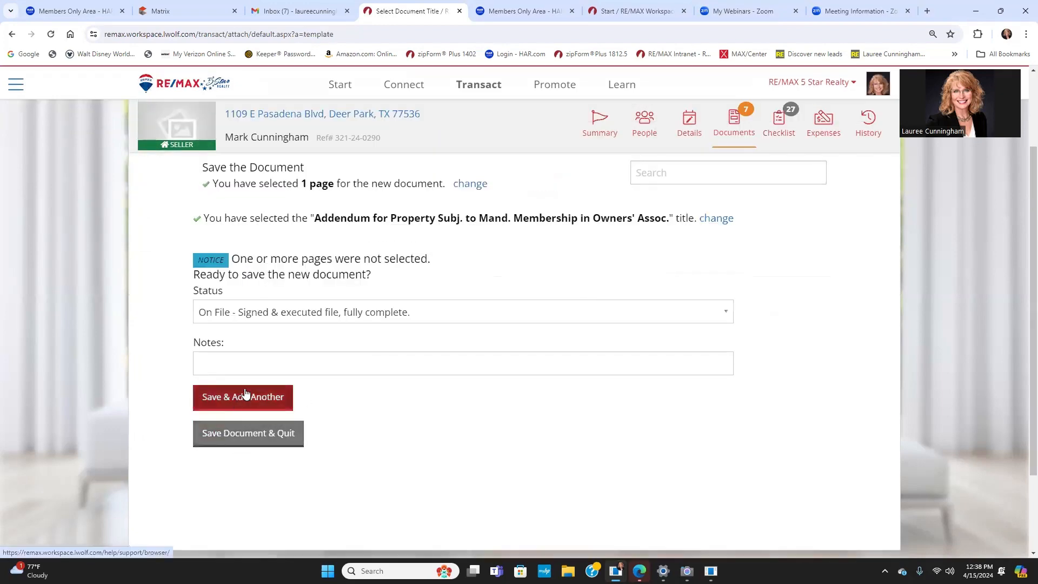
left_click(204, 397)
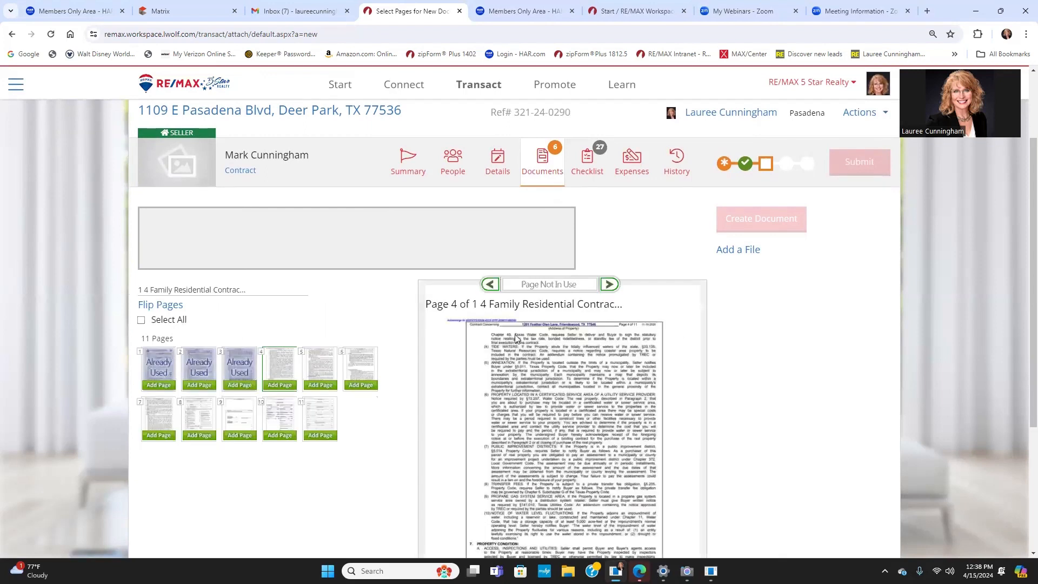
Step: Save page 4 as Information about Special Flood Hazard Areas
left_click(270, 384)
left_click(762, 227)
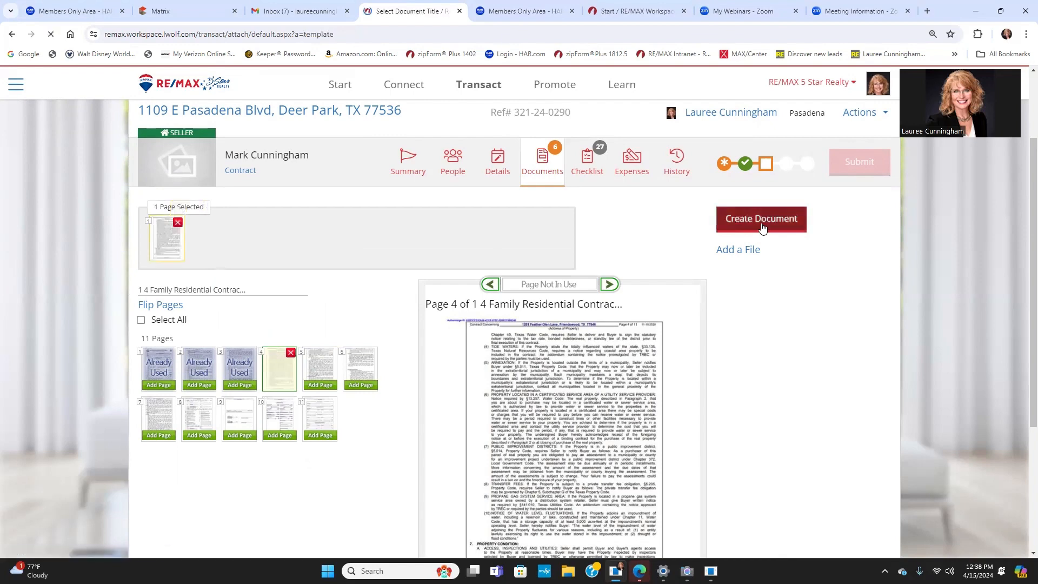
scroll(411, 398, "down", 2)
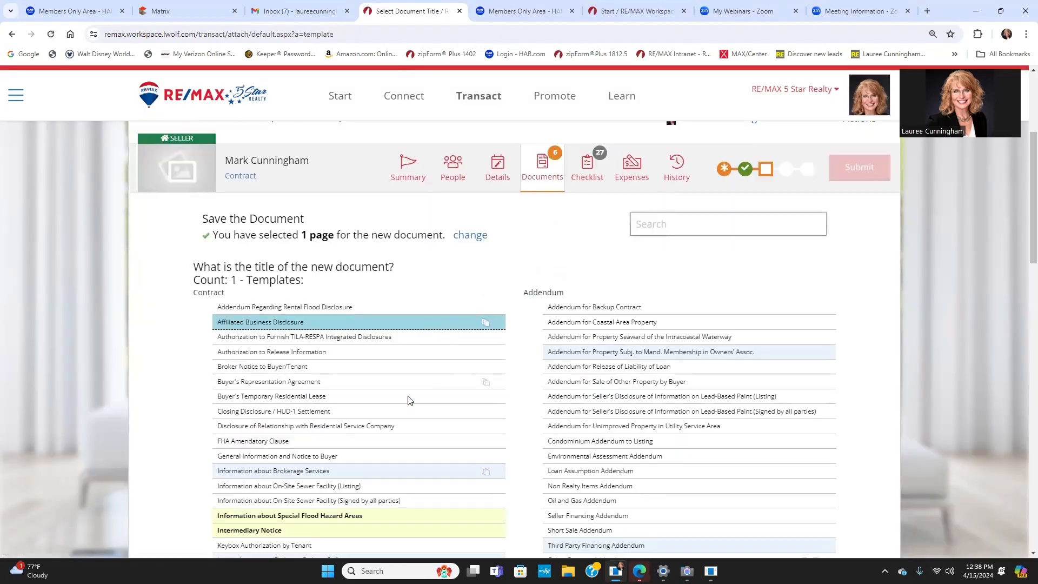
scroll(408, 401, "down", 3)
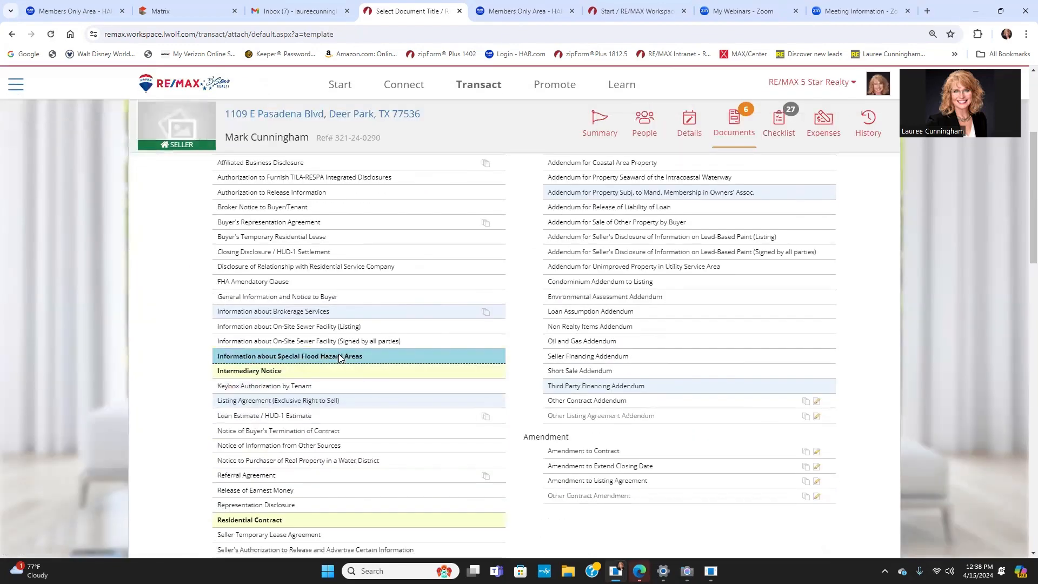
scroll(338, 357, "down", 10)
left_click(242, 291)
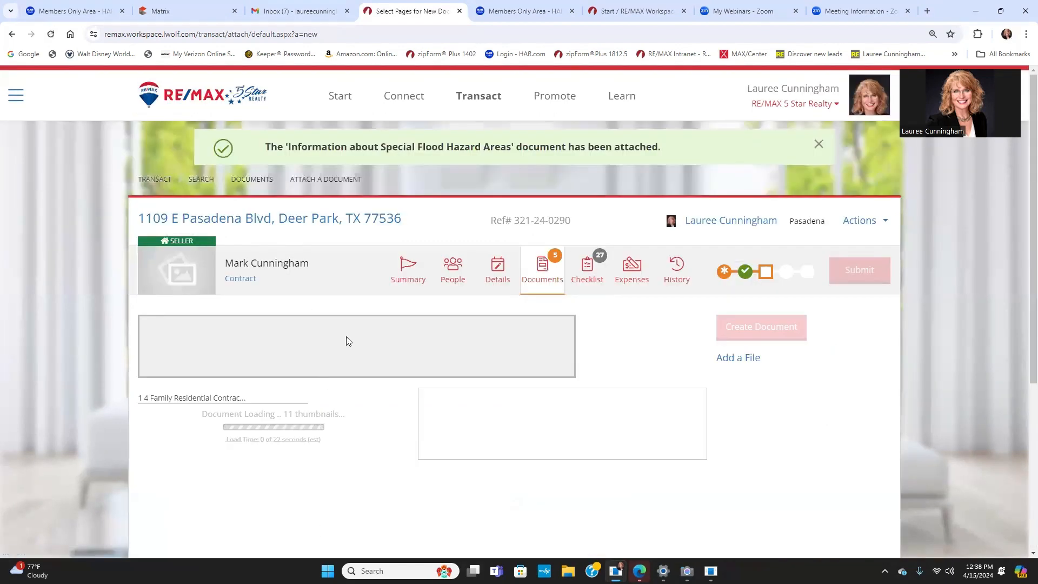
Step: Save contract page 5 as the Intermediary Notice
scroll(280, 322, "down", 3)
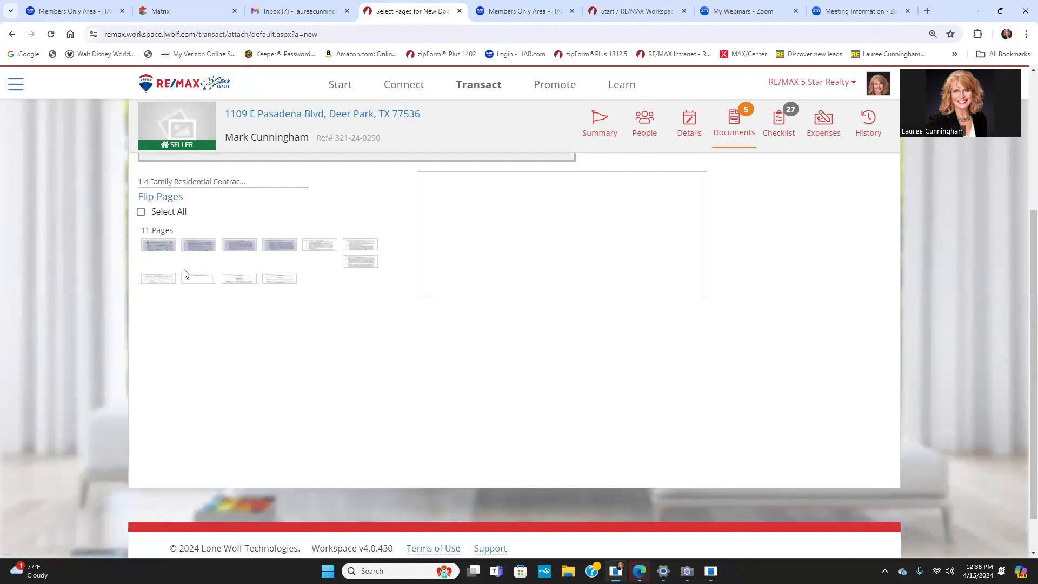
left_click(320, 259)
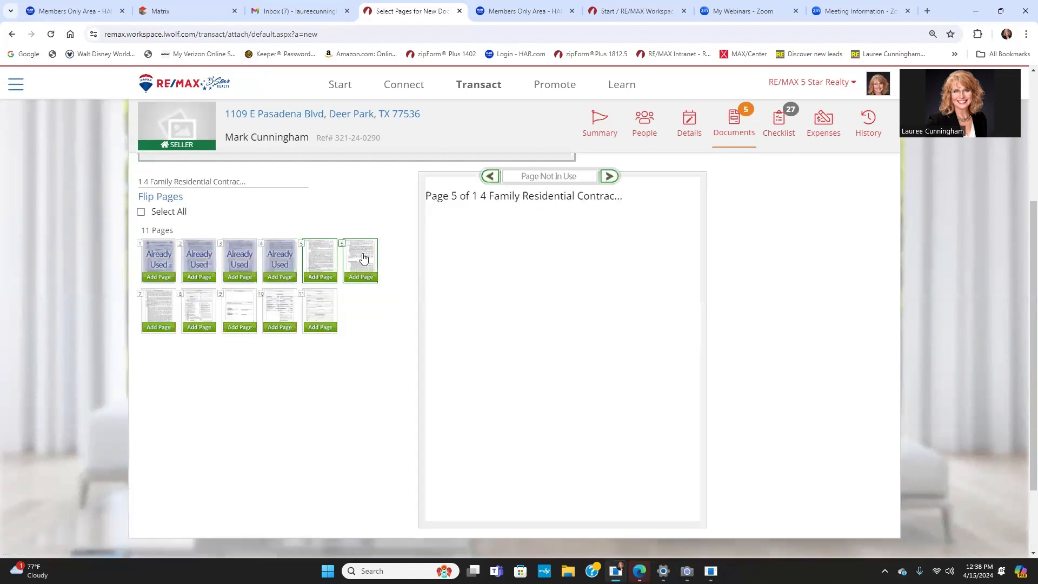
left_click(320, 277)
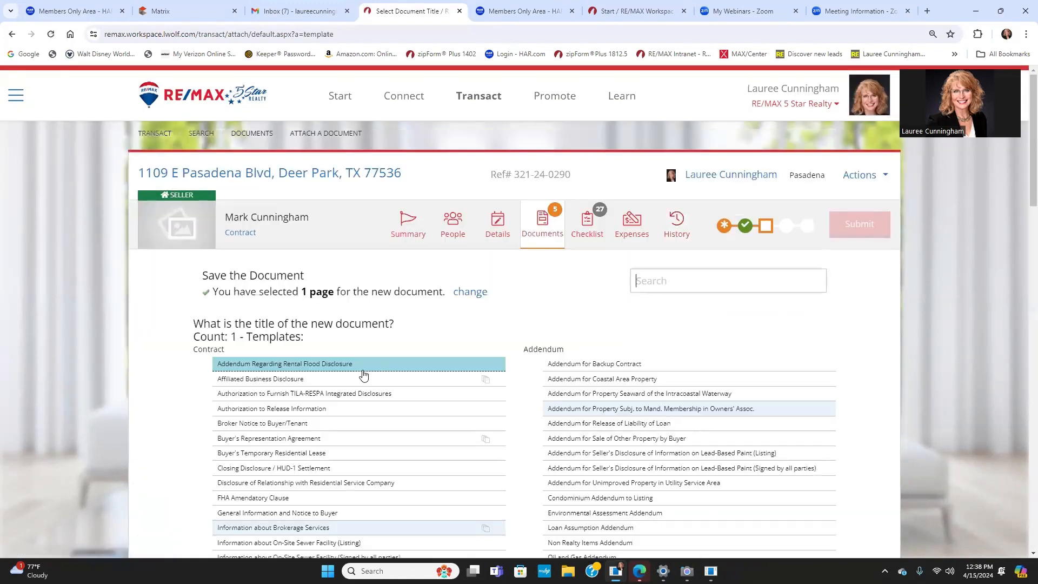
scroll(357, 376, "down", 1)
scroll(351, 380, "down", 5)
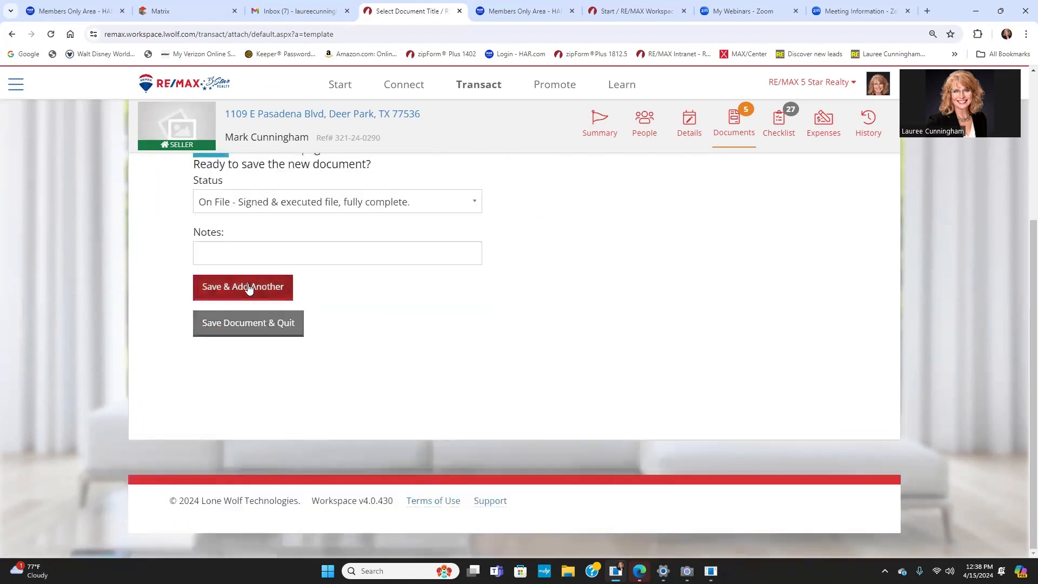
left_click(243, 287)
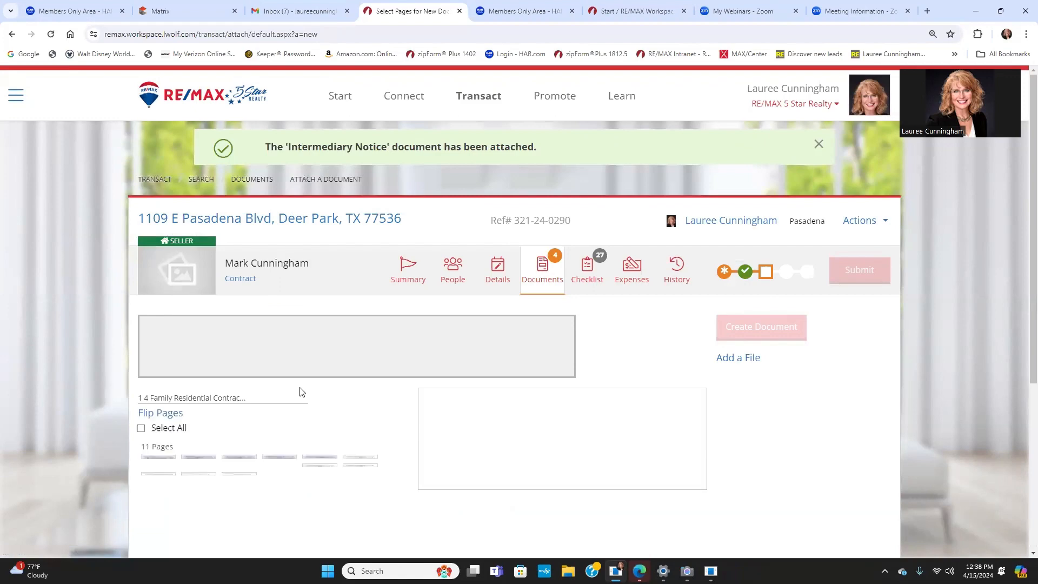
Step: Save contract pages 7–8 as the Residential Contract
scroll(301, 389, "down", 4)
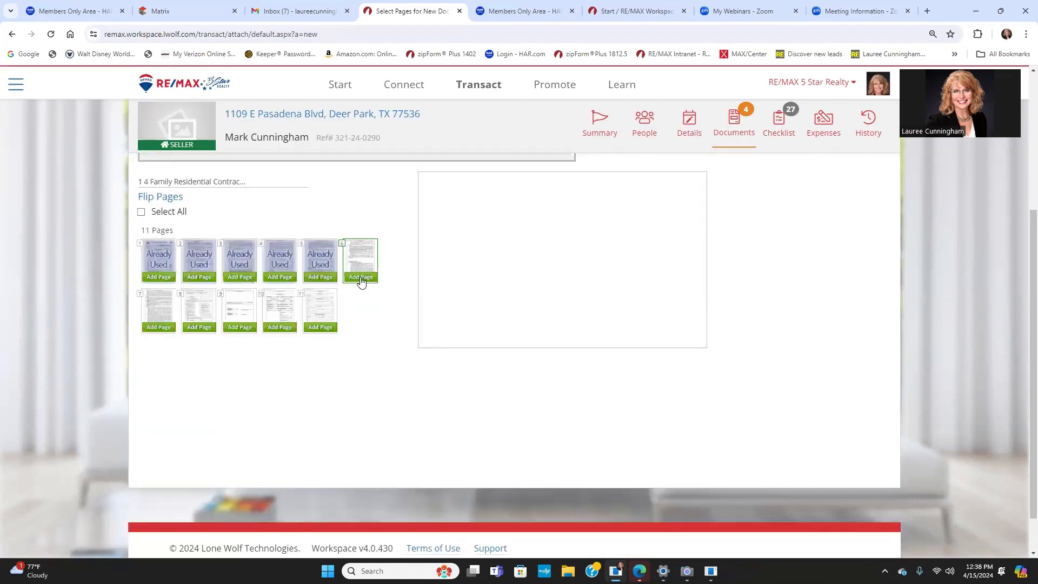
left_click(158, 327)
left_click(198, 327)
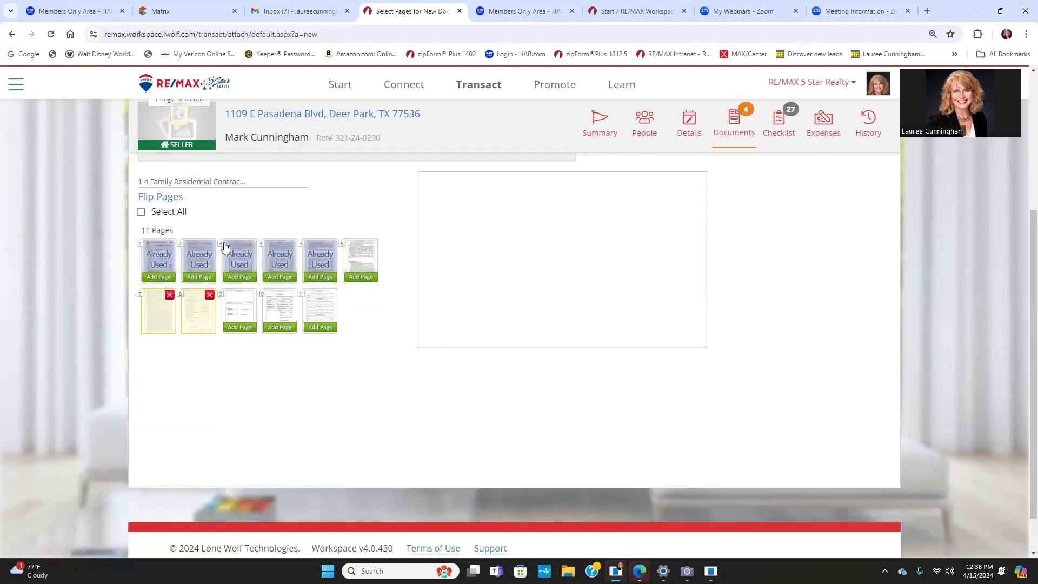
scroll(366, 273, "up", 4)
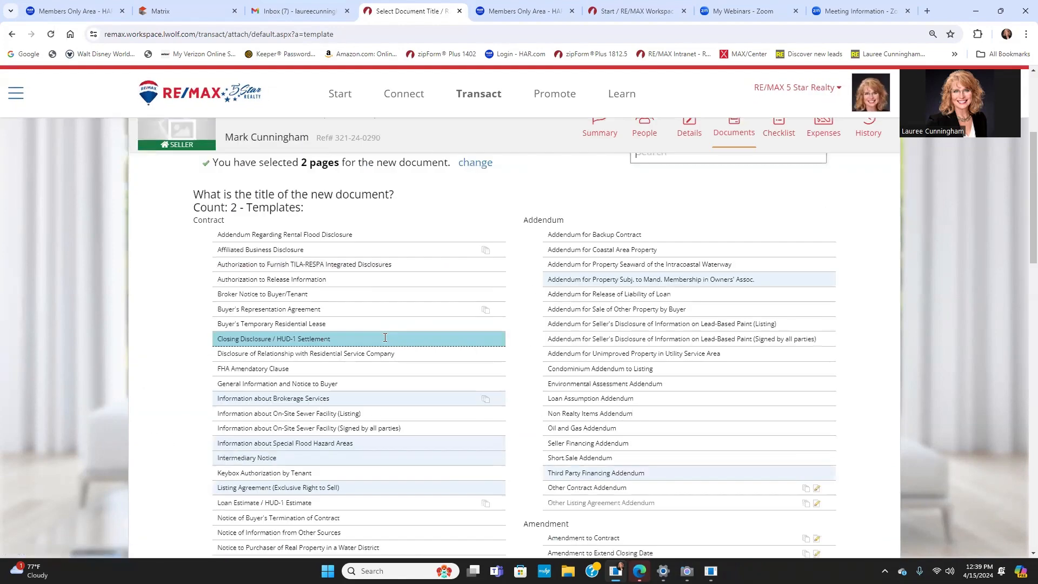
scroll(384, 336, "down", 7)
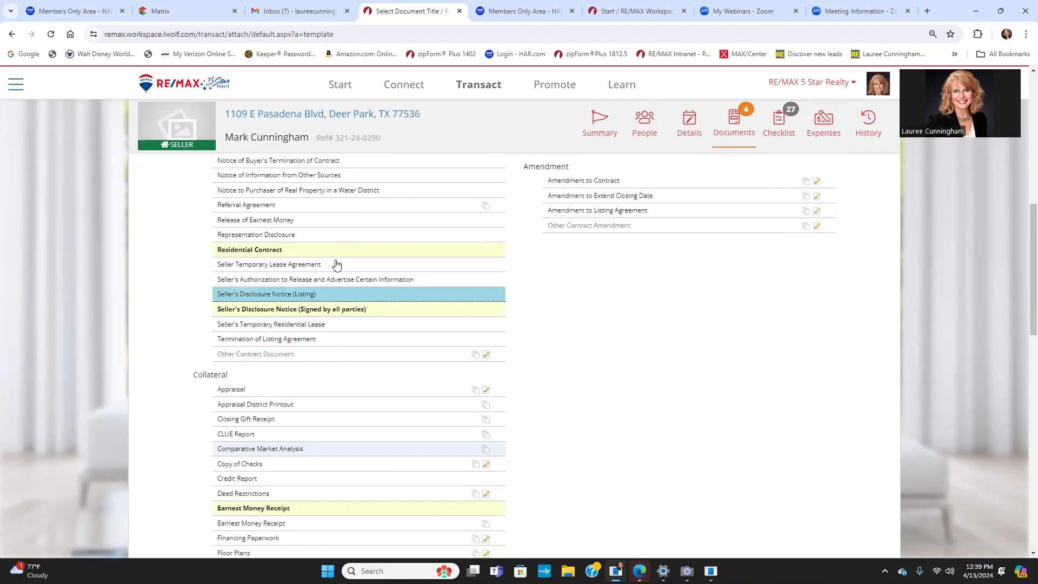
left_click(324, 250)
left_click(242, 284)
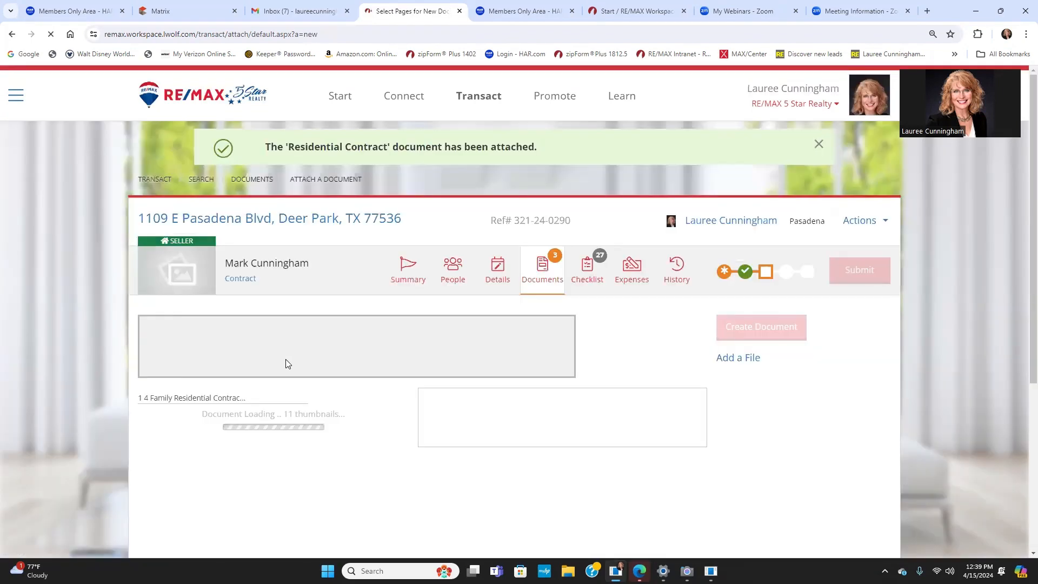
Step: Save pages 9–10 as the Seller's Disclosure Notice (Signed by all parties)
scroll(286, 359, "down", 3)
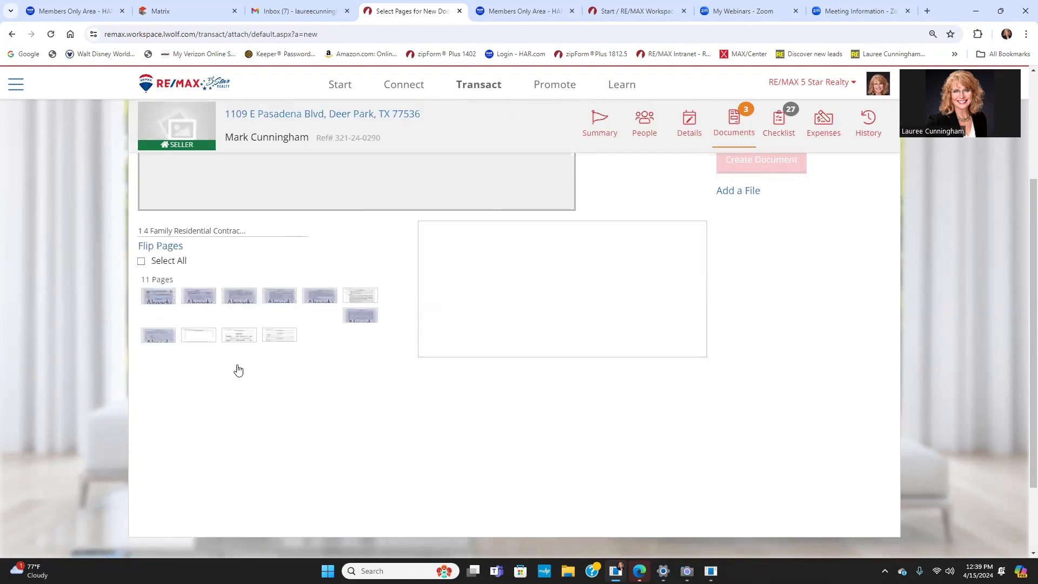
left_click(242, 379)
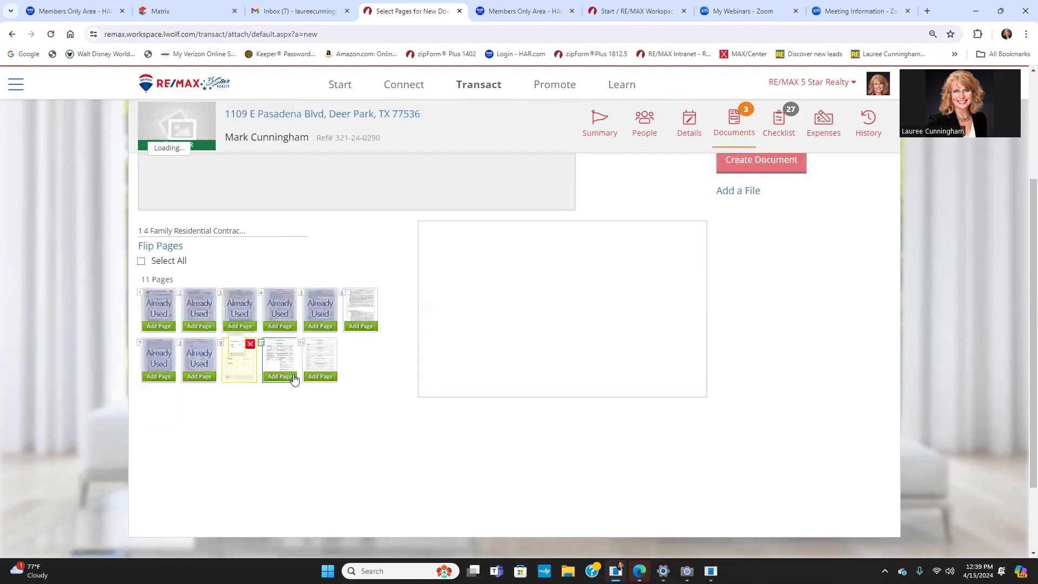
left_click(279, 377)
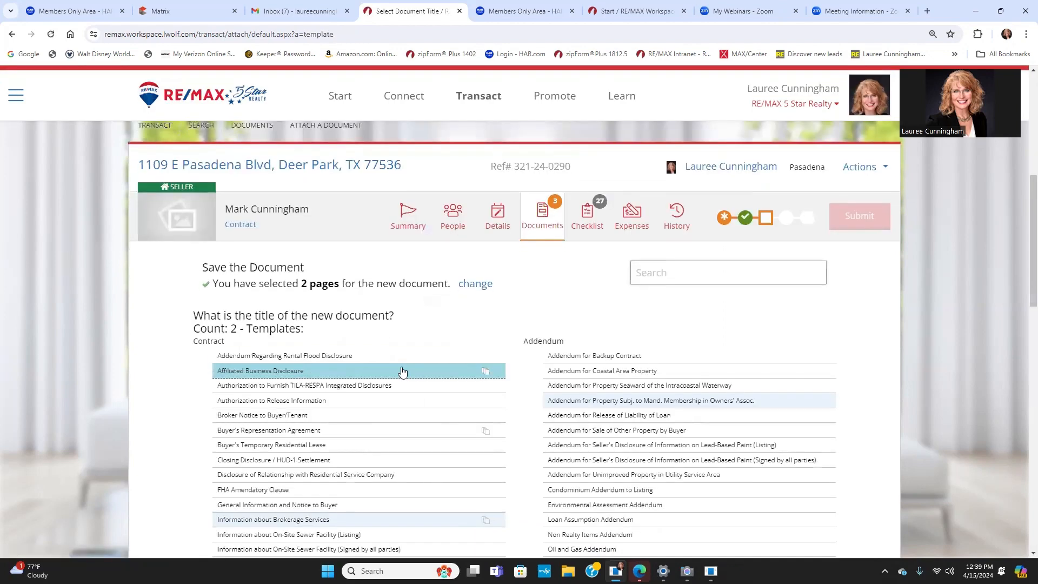
scroll(401, 369, "down", 10)
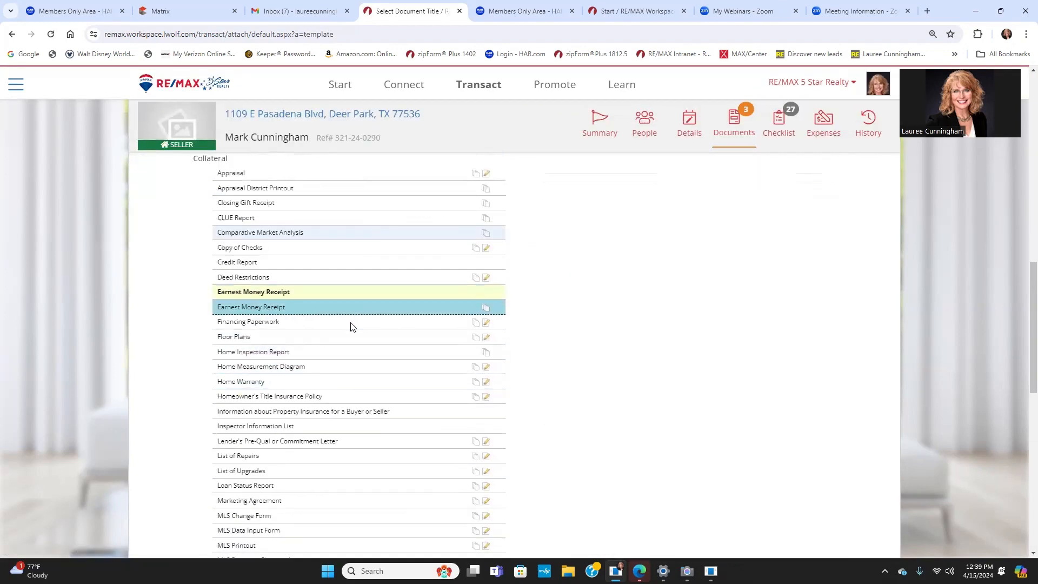
scroll(352, 324, "down", 15)
scroll(364, 340, "up", 20)
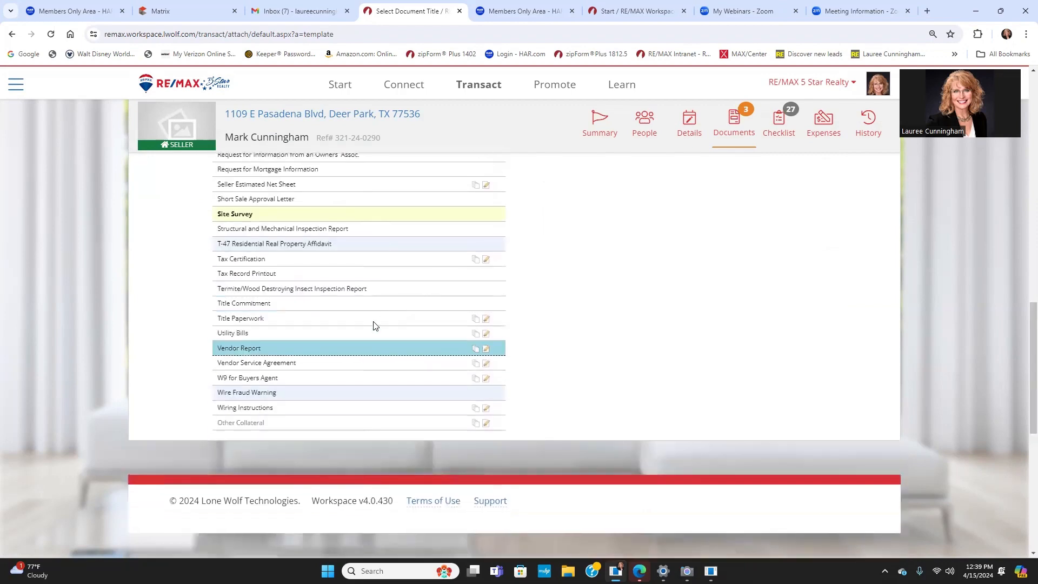
scroll(345, 376, "down", 5)
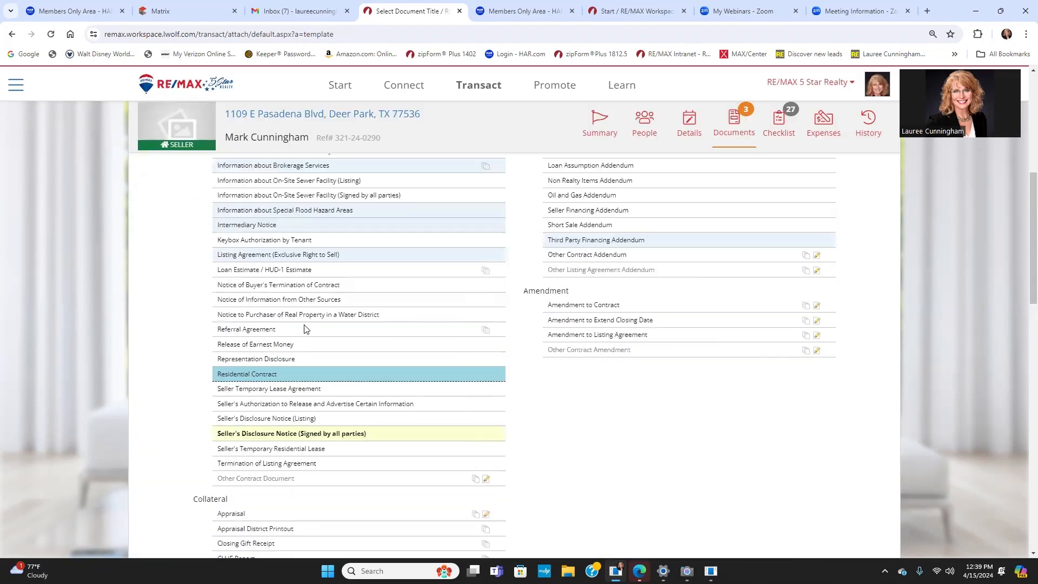
left_click(325, 427)
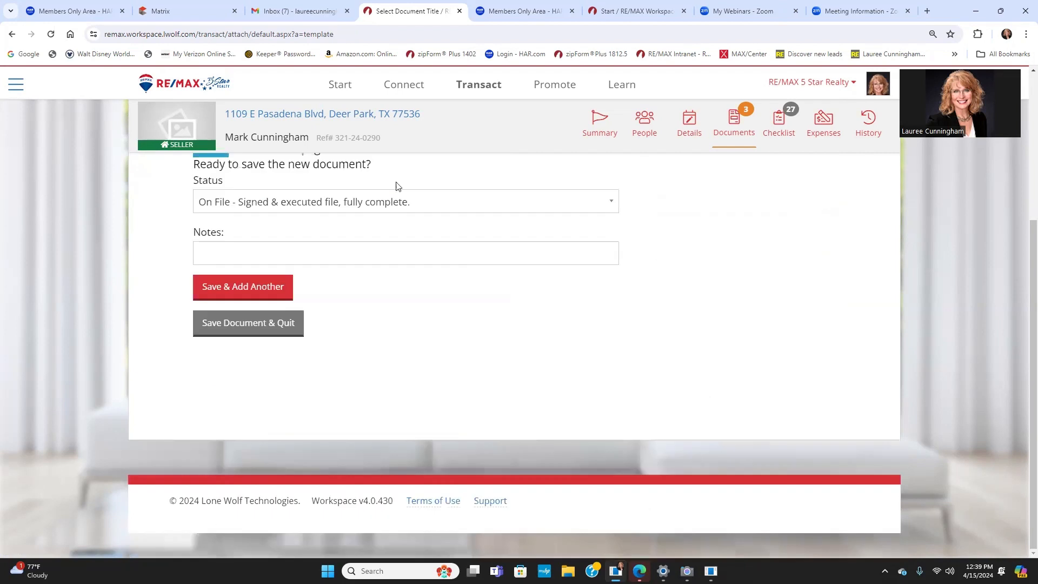
left_click(225, 291)
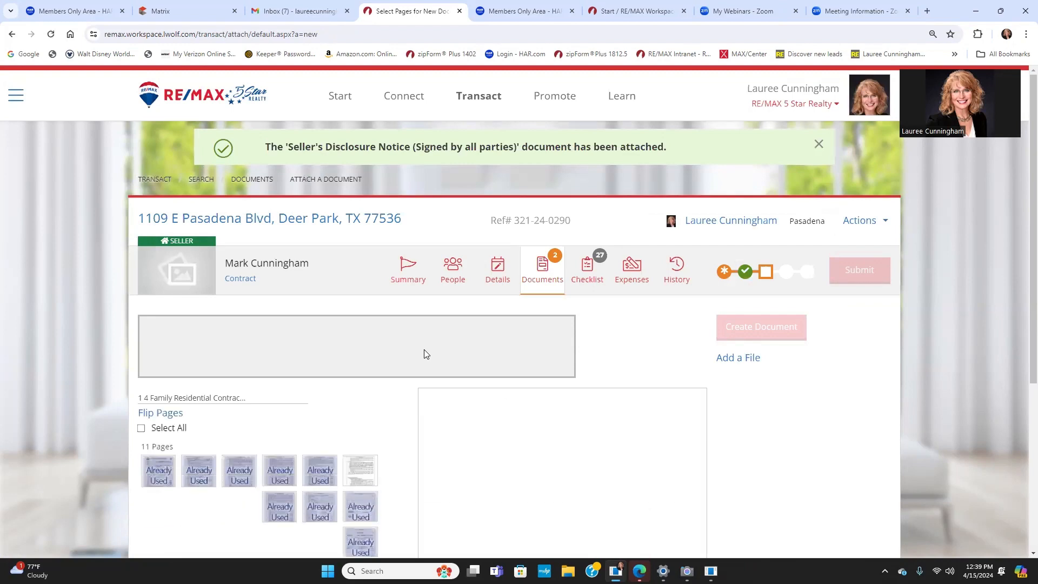
Step: Save contract page 6 as the Earnest Money Receipt
scroll(420, 353, "down", 3)
scroll(419, 357, "down", 4)
left_click(360, 228)
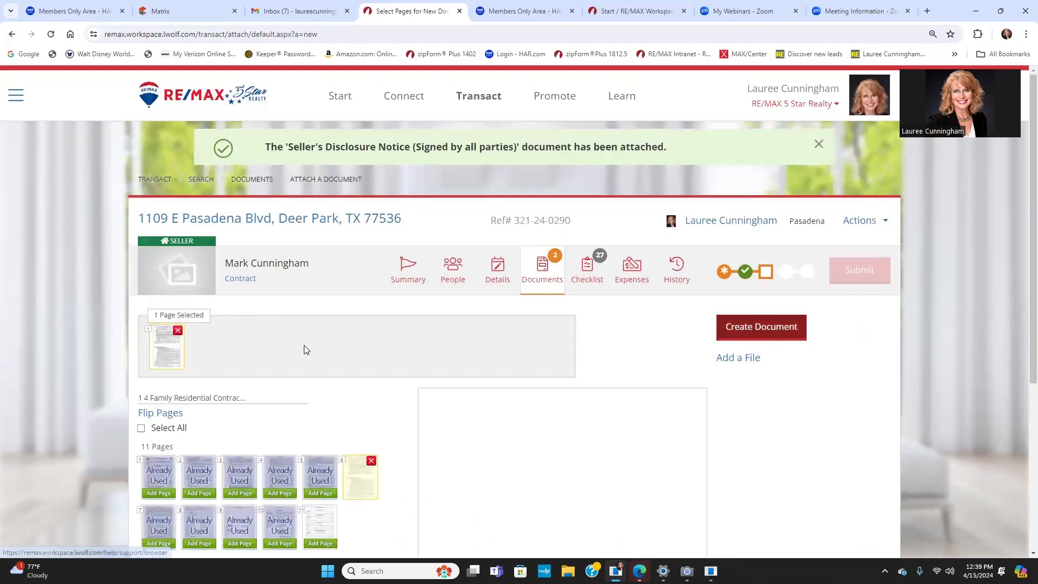
scroll(361, 351, "down", 4)
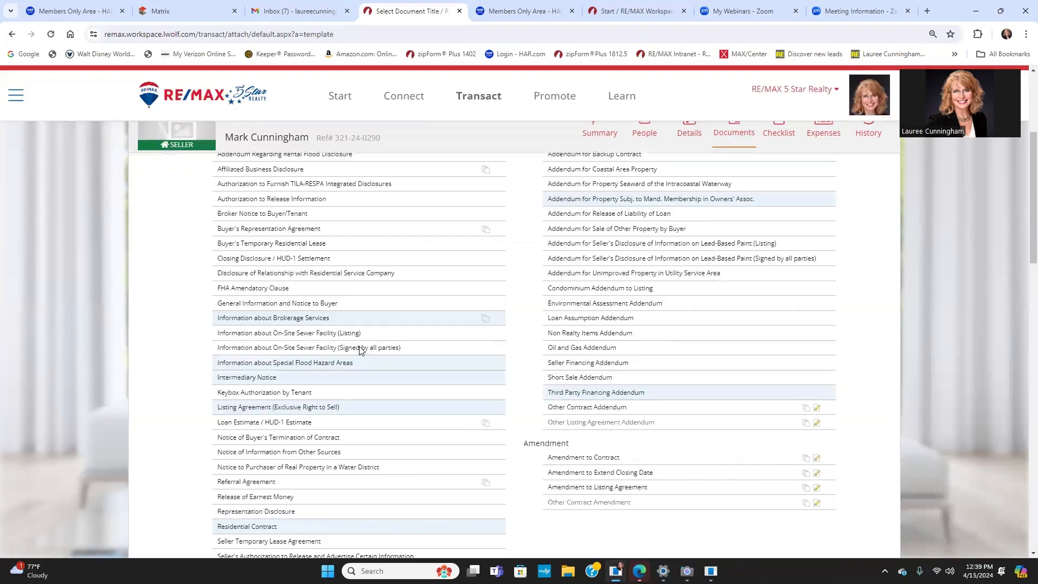
scroll(356, 362, "down", 9)
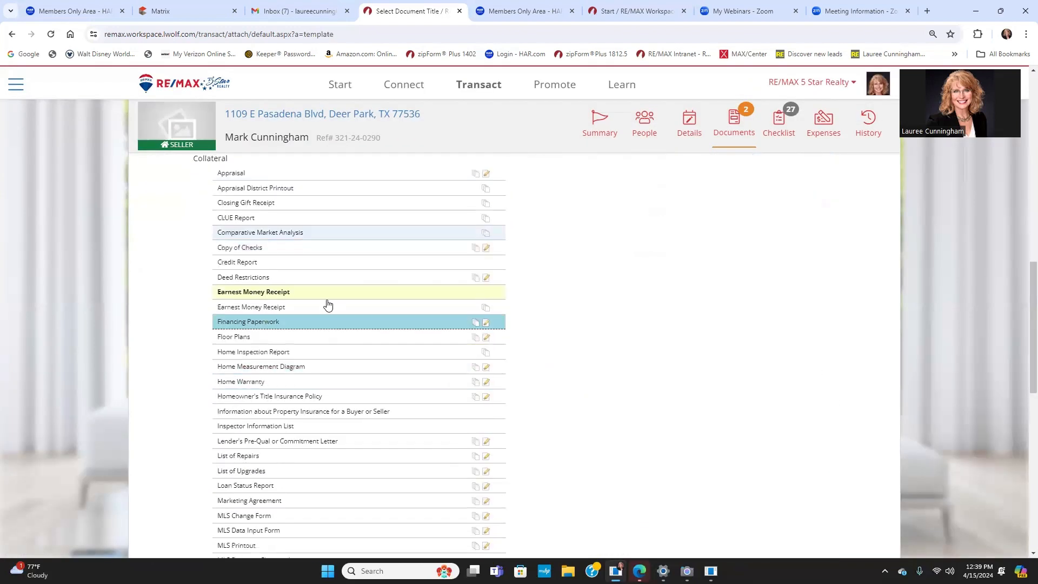
left_click(328, 292)
left_click(243, 287)
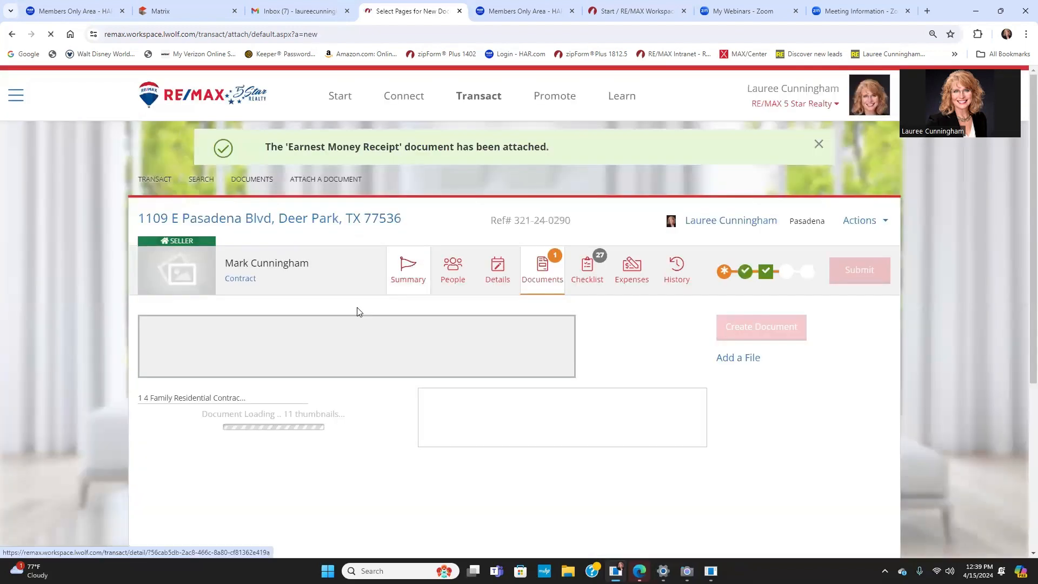
Step: File contract page 11 as a Site Survey and return to the 14-document list
scroll(337, 379, "down", 2)
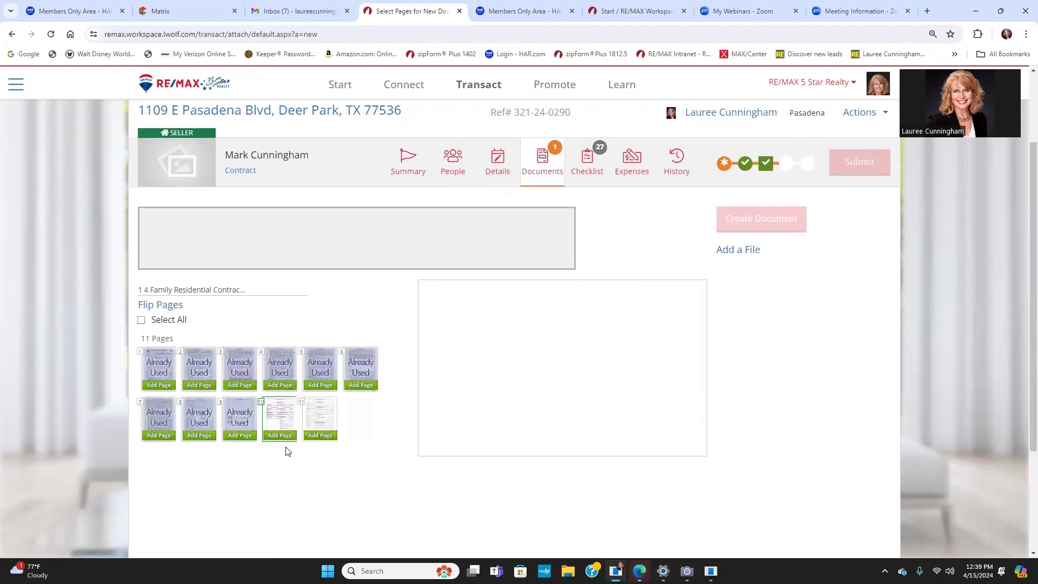
left_click(320, 436)
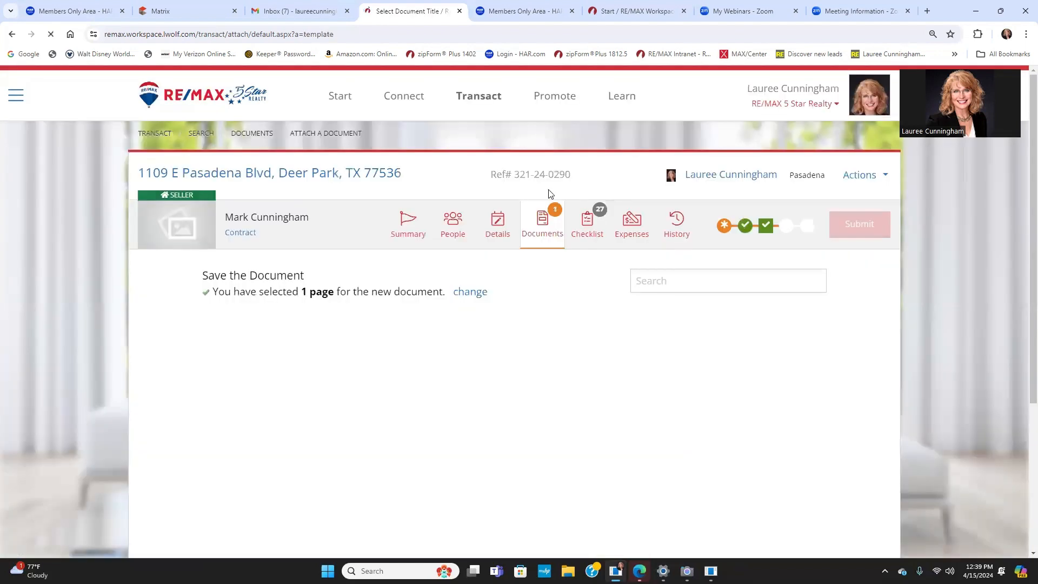
scroll(387, 306, "down", 10)
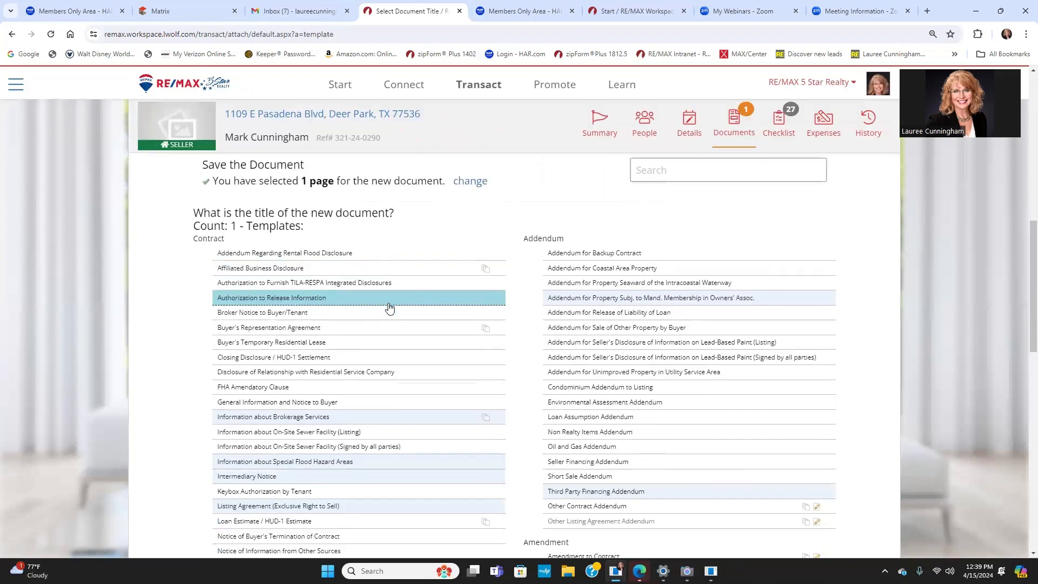
scroll(388, 309, "down", 10)
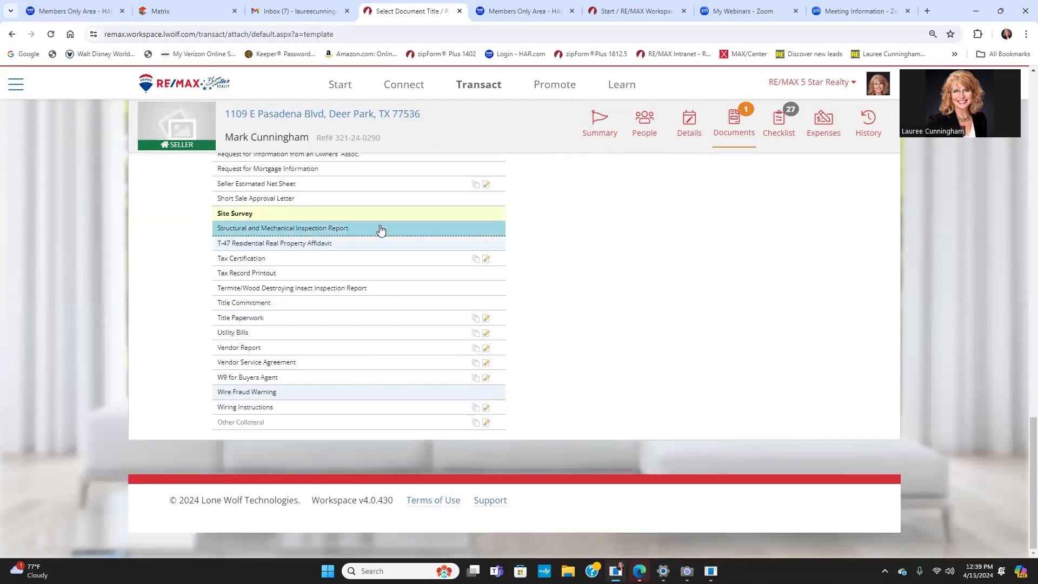
left_click(393, 218)
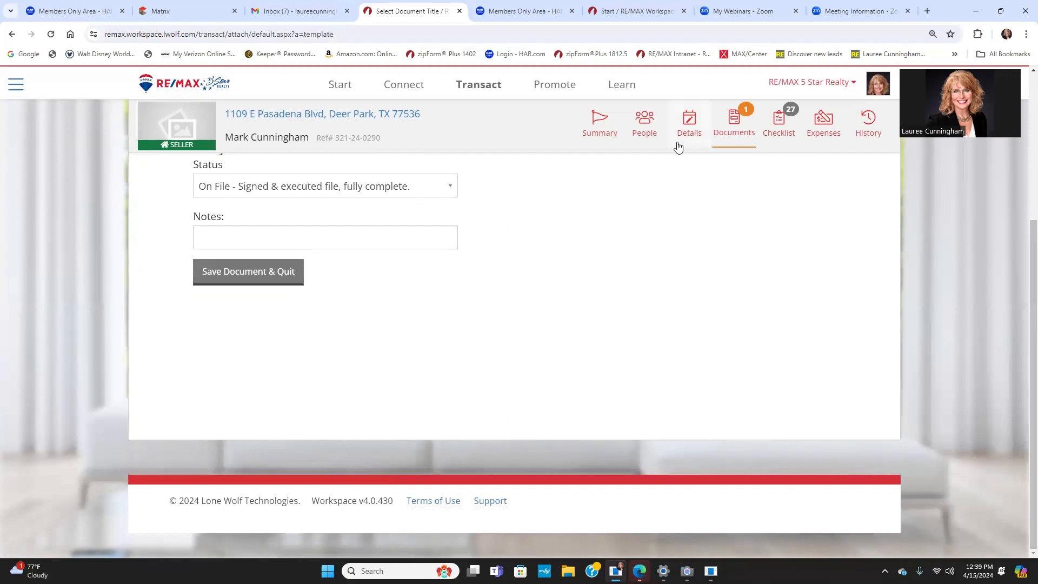
left_click(238, 276)
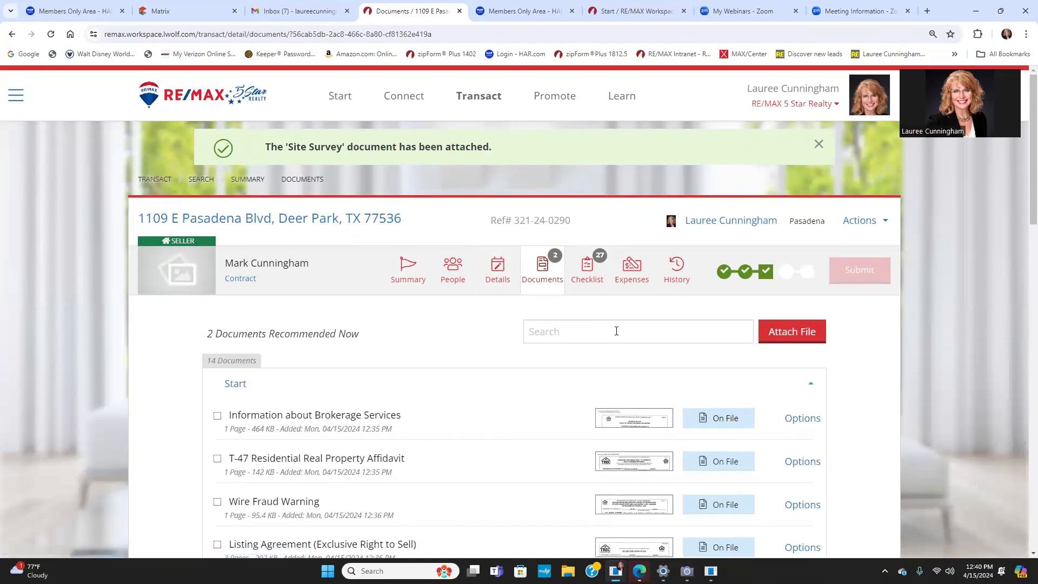
scroll(630, 390, "down", 8)
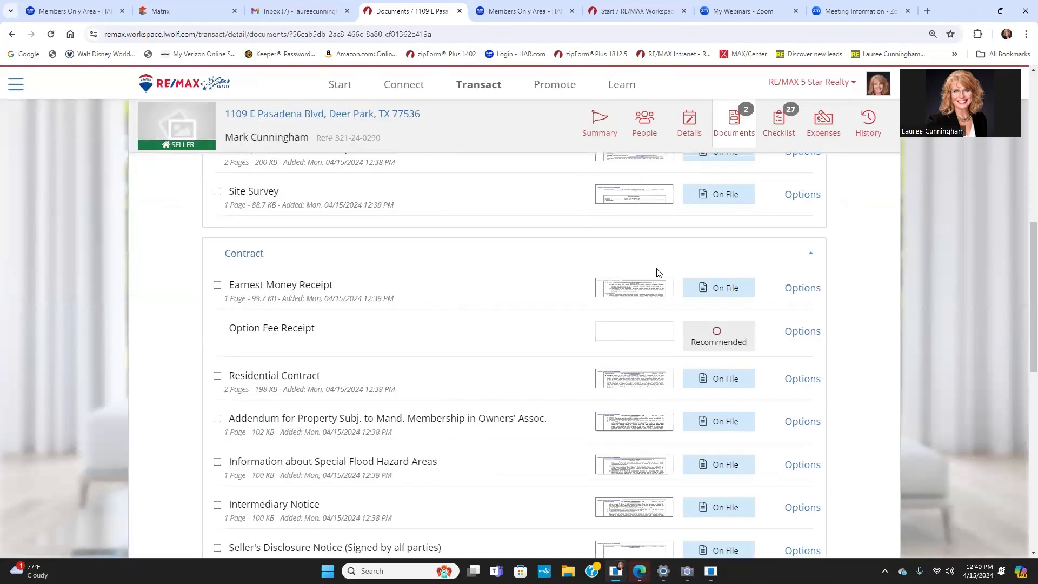
scroll(424, 248, "up", 2)
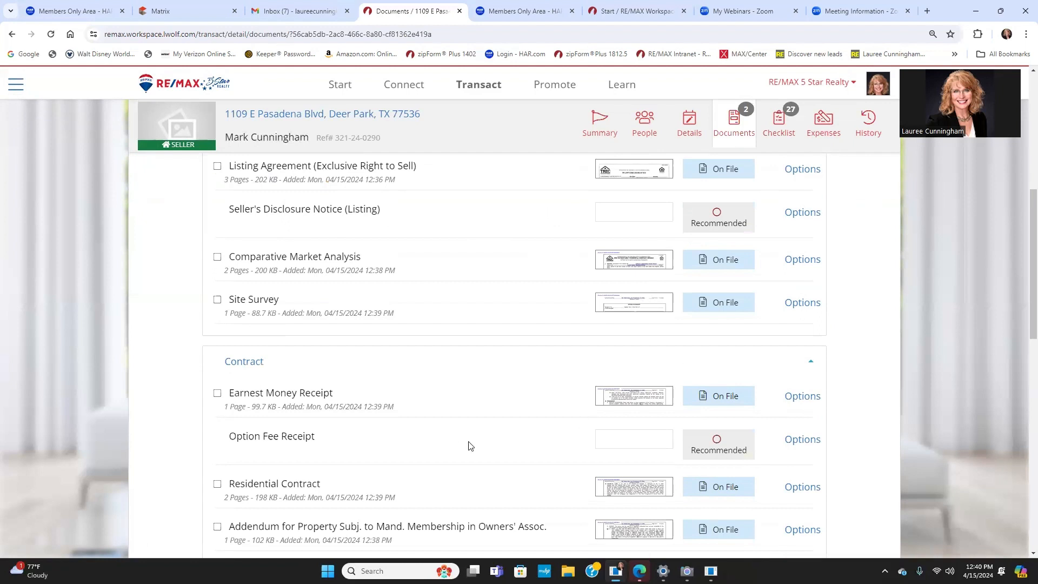
scroll(549, 452, "down", 2)
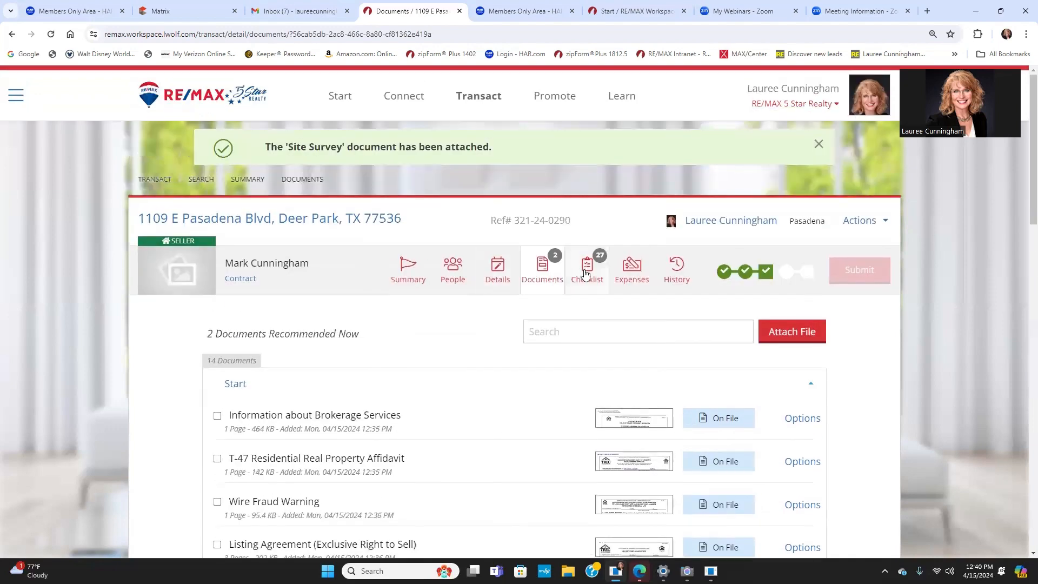
left_click(587, 269)
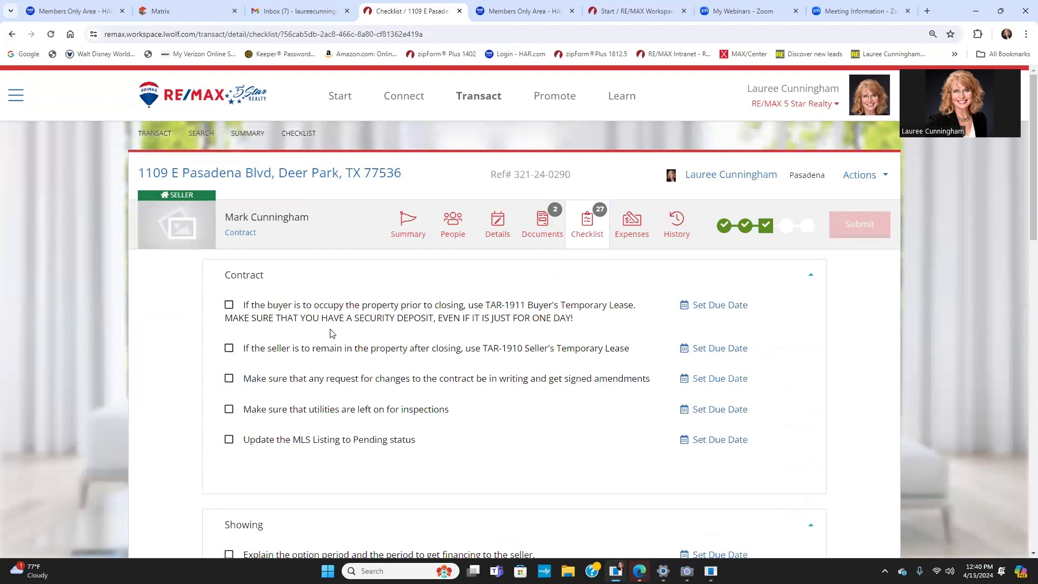
scroll(328, 329, "down", 2)
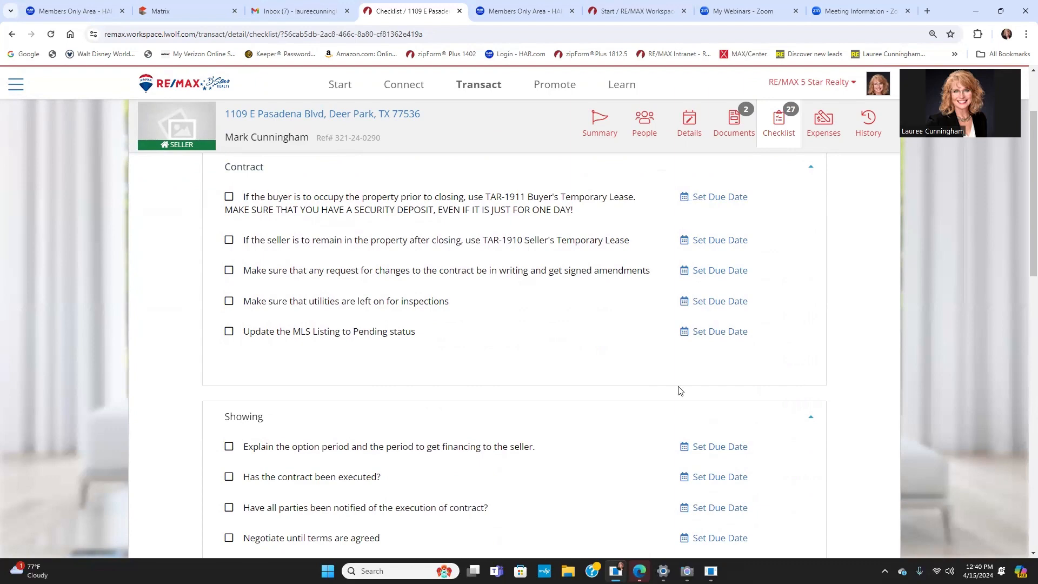
scroll(406, 437, "down", 6)
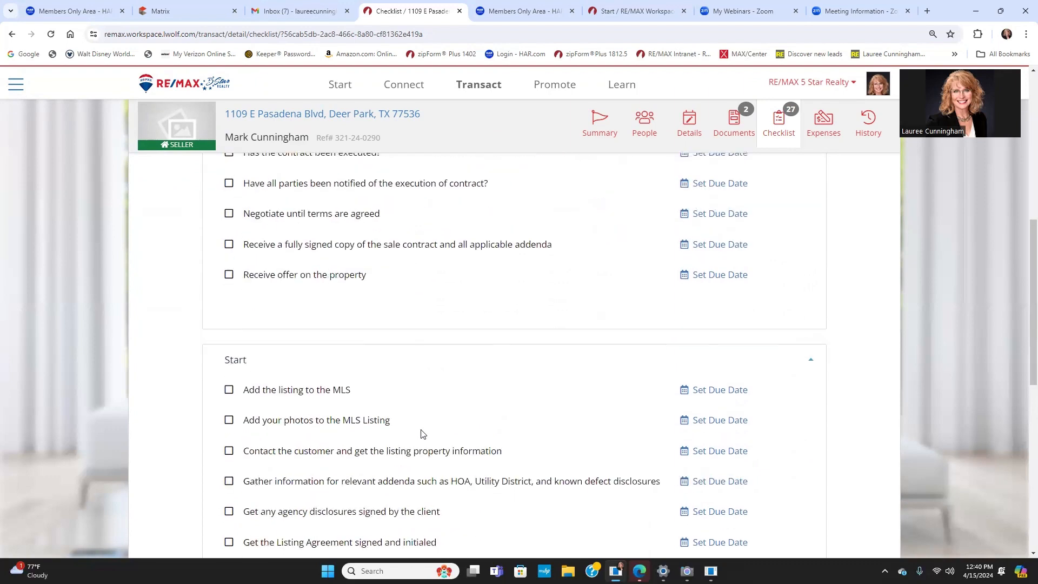
scroll(605, 379, "up", 8)
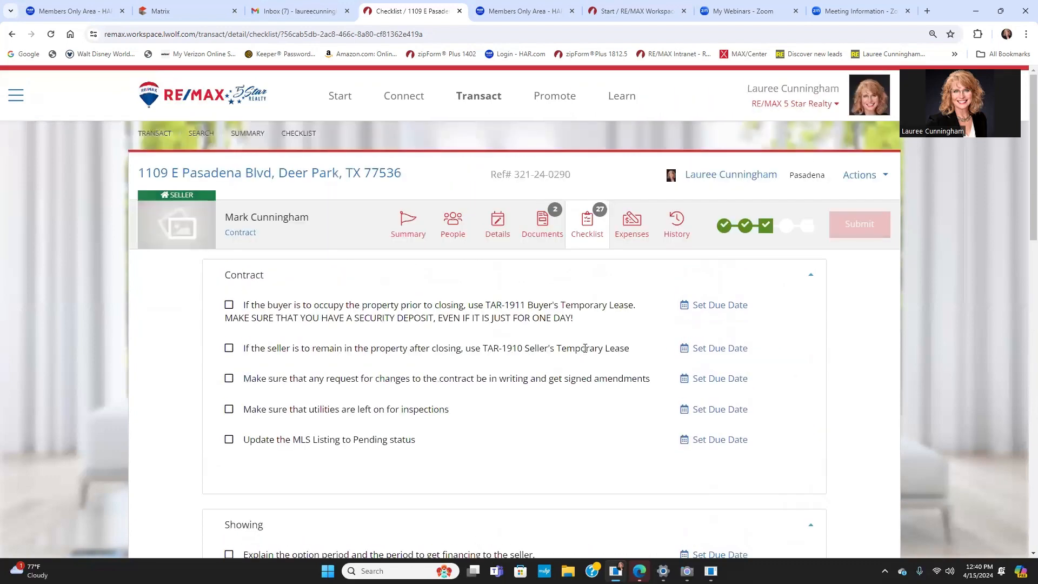
Step: Review the Expenses page, collapsing and re-expanding the Transaction Expenses section
left_click(630, 226)
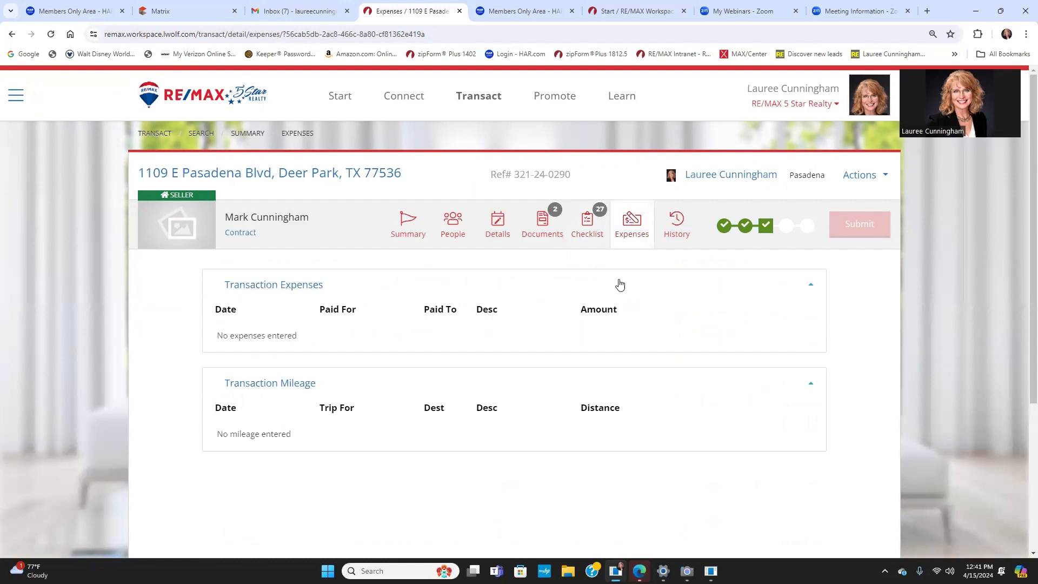
left_click(263, 286)
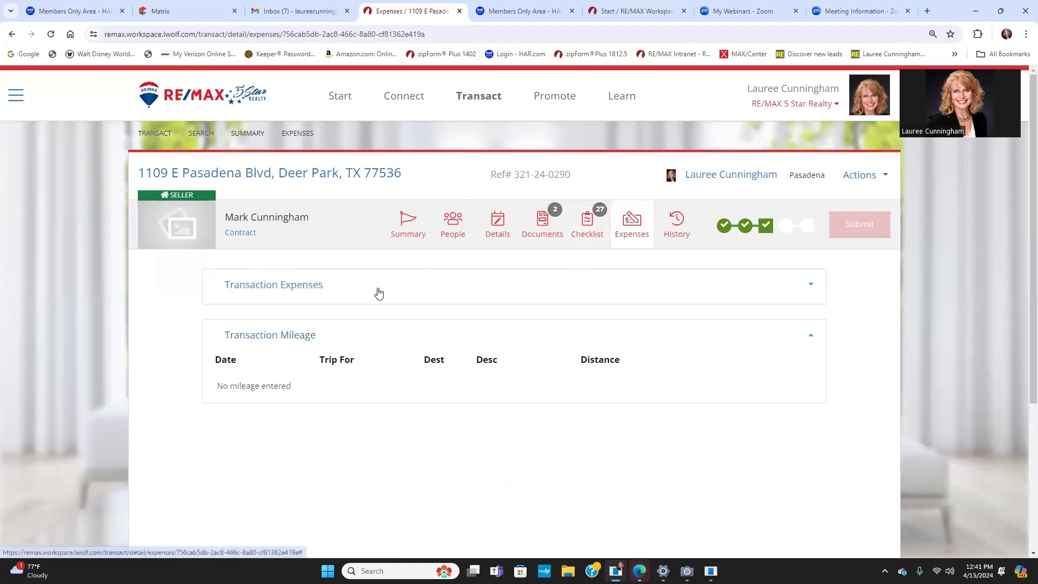
left_click(262, 285)
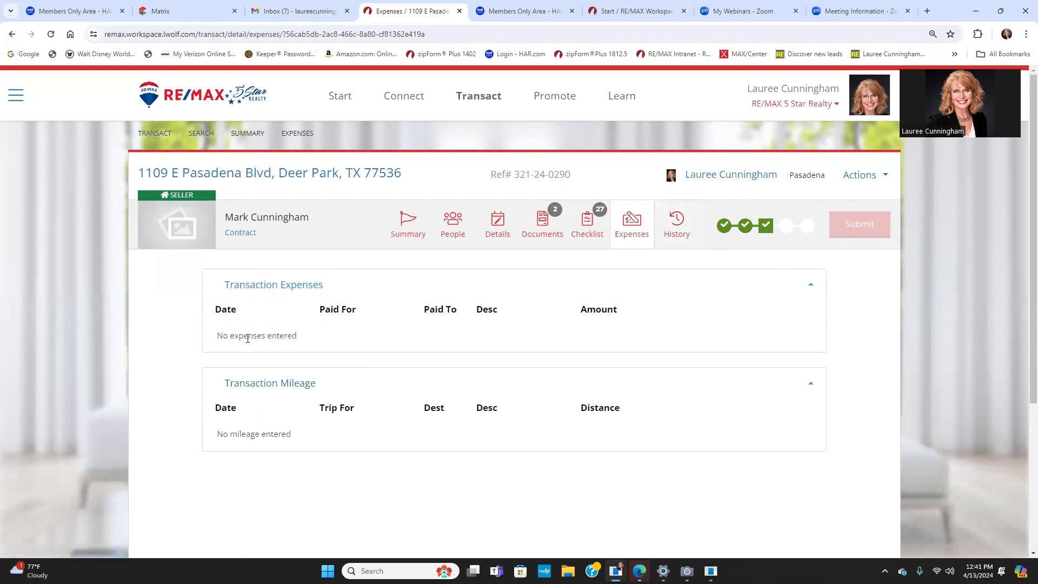
scroll(556, 382, "down", 2)
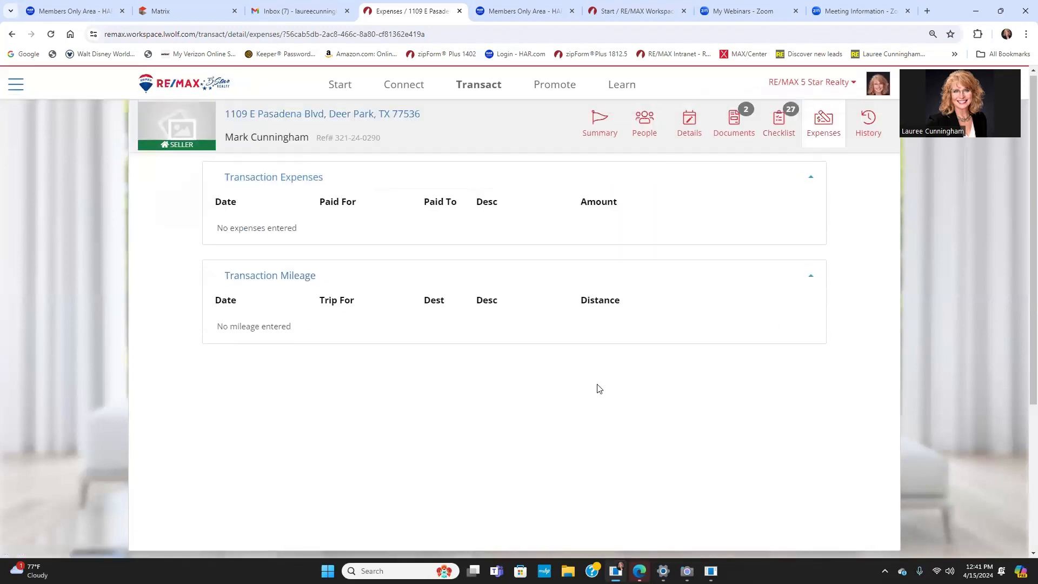
scroll(598, 390, "up", 2)
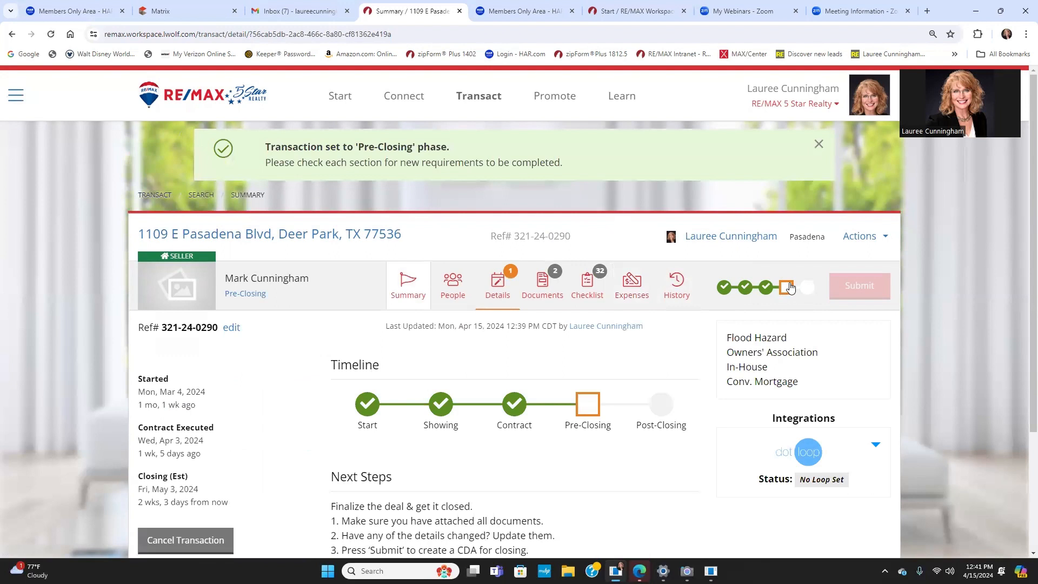
Step: In the transaction details, set the Scheduled Closing Date to May 8, 2024 and save
left_click(486, 280)
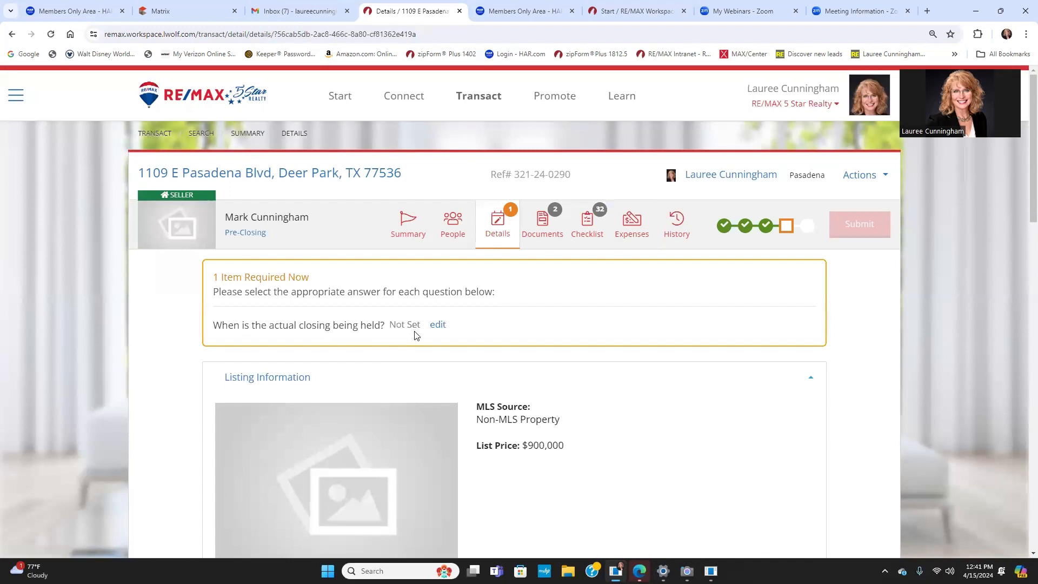
left_click(438, 325)
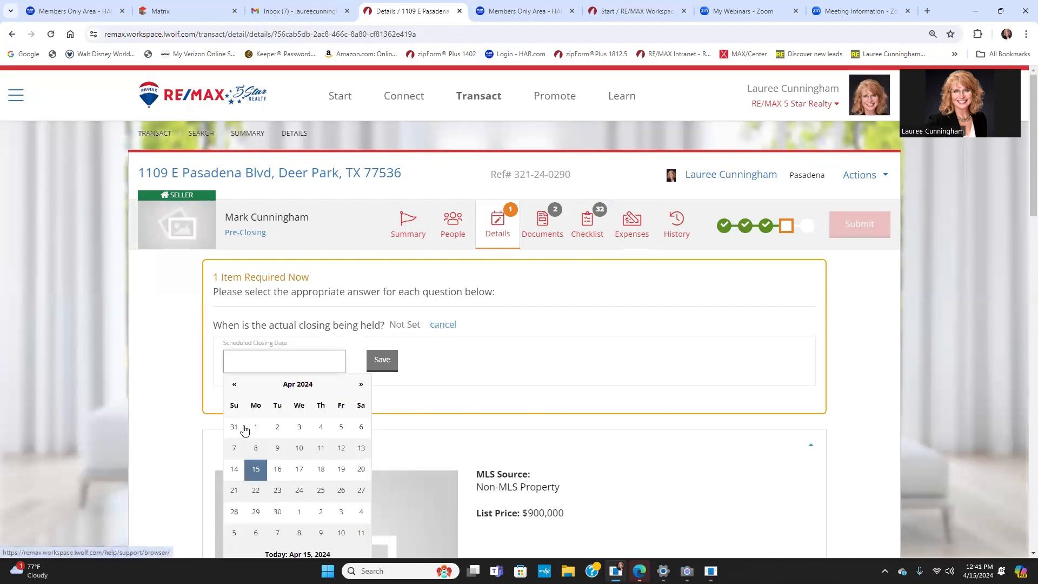
scroll(254, 438, "down", 2)
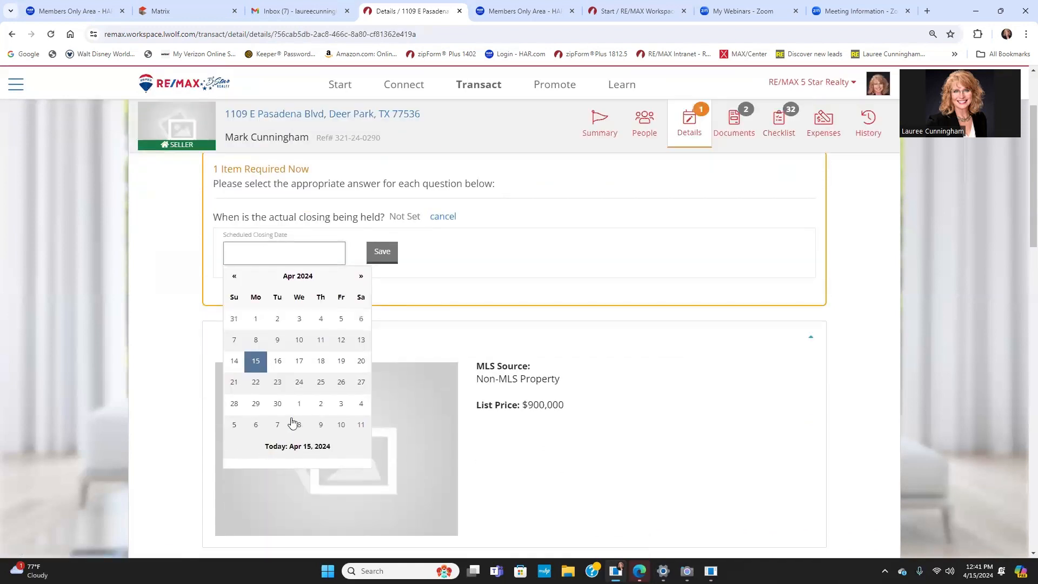
left_click(361, 277)
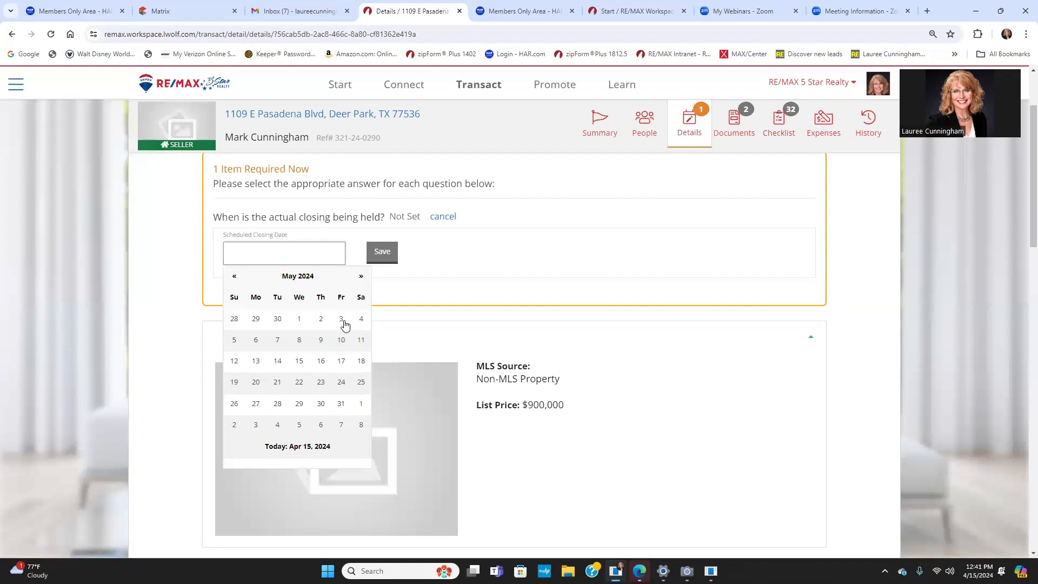
left_click(301, 342)
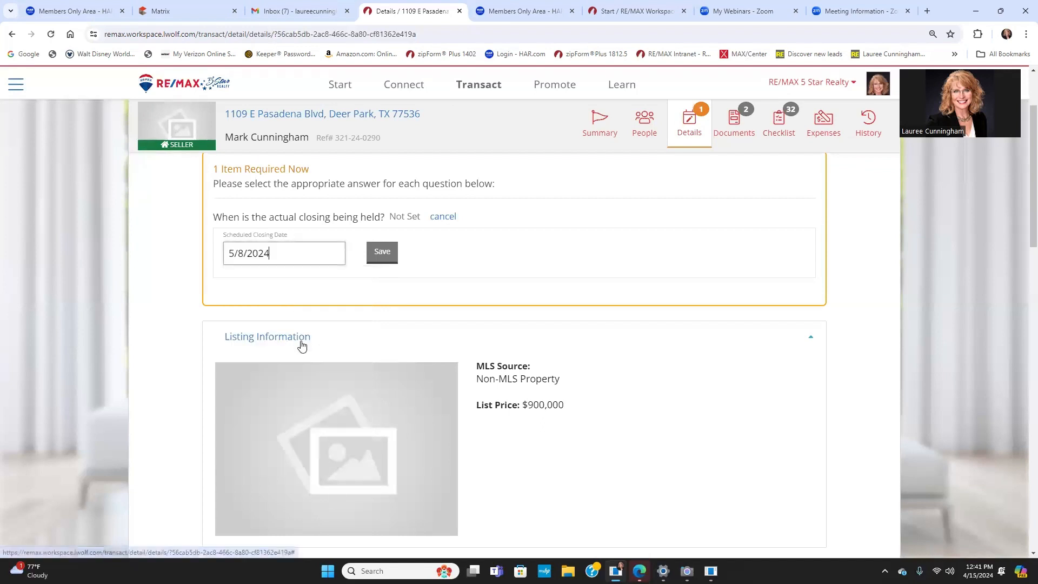
left_click(382, 253)
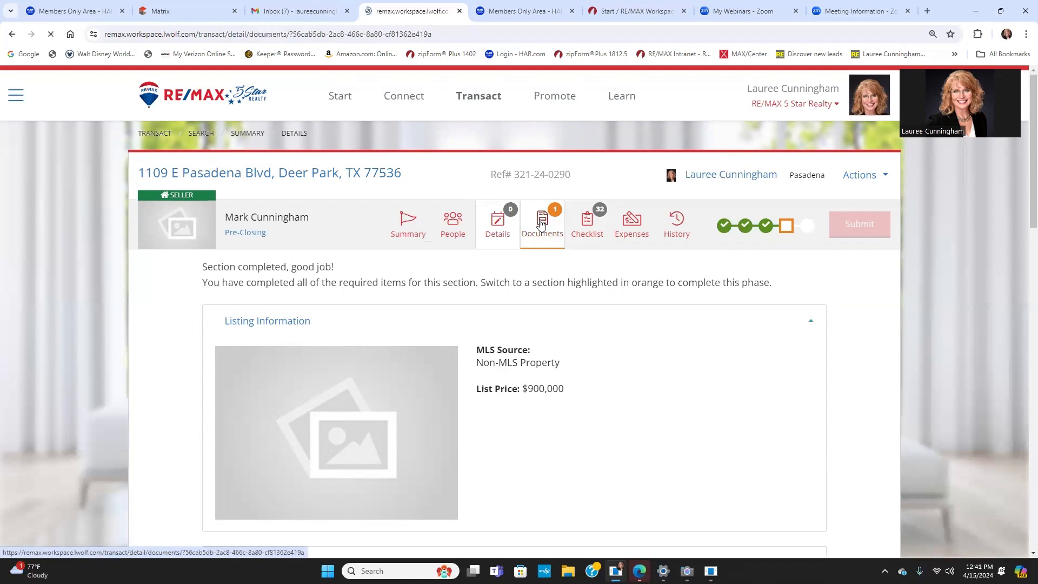
Step: Upload the buyer-signed reduced price amendment PDF to the Amendment to Extend Closing Date row and save it
scroll(439, 383, "down", 15)
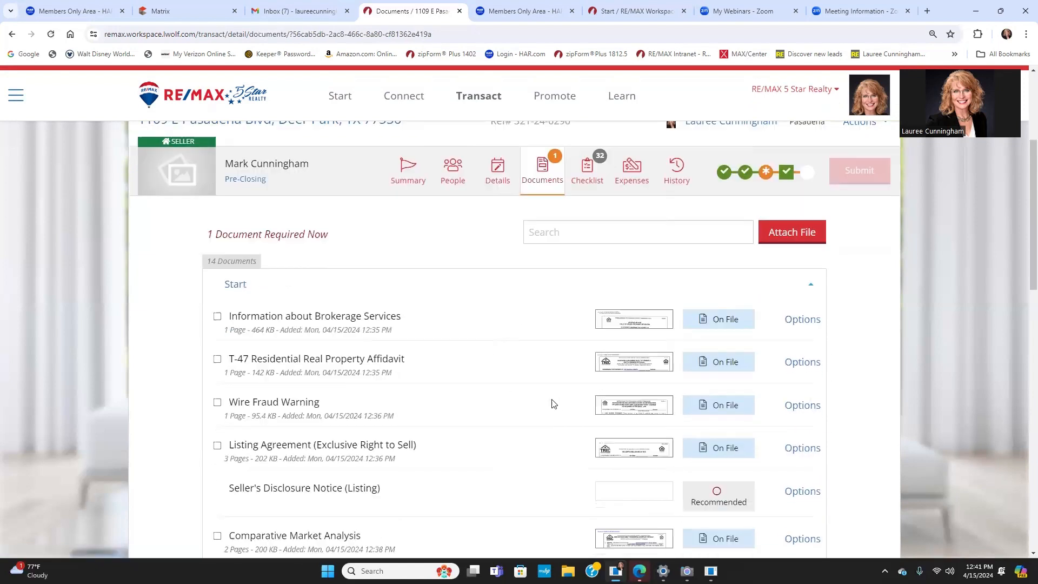
scroll(528, 404, "down", 3)
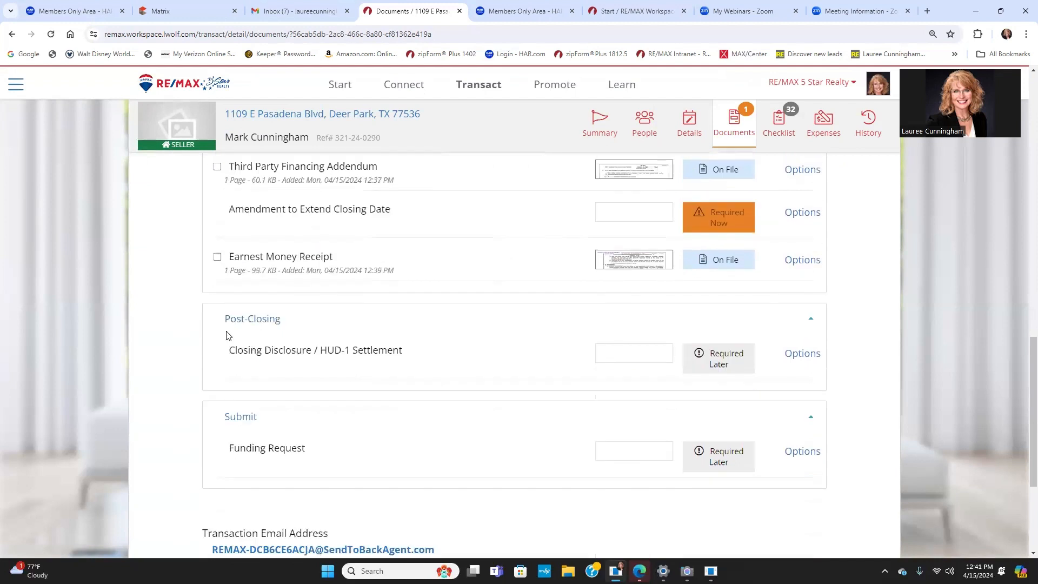
left_click(797, 214)
left_click(802, 244)
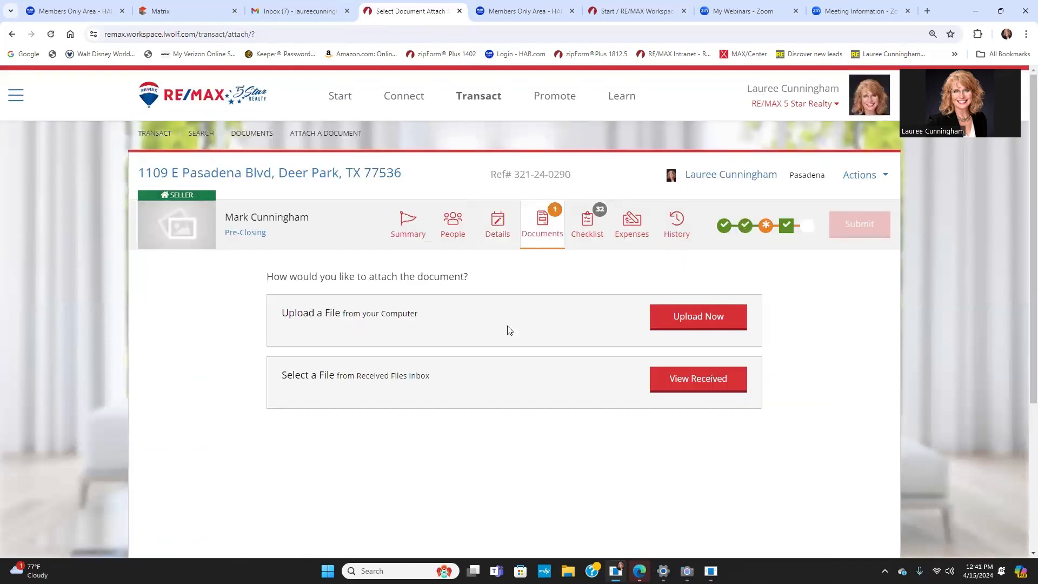
left_click(699, 320)
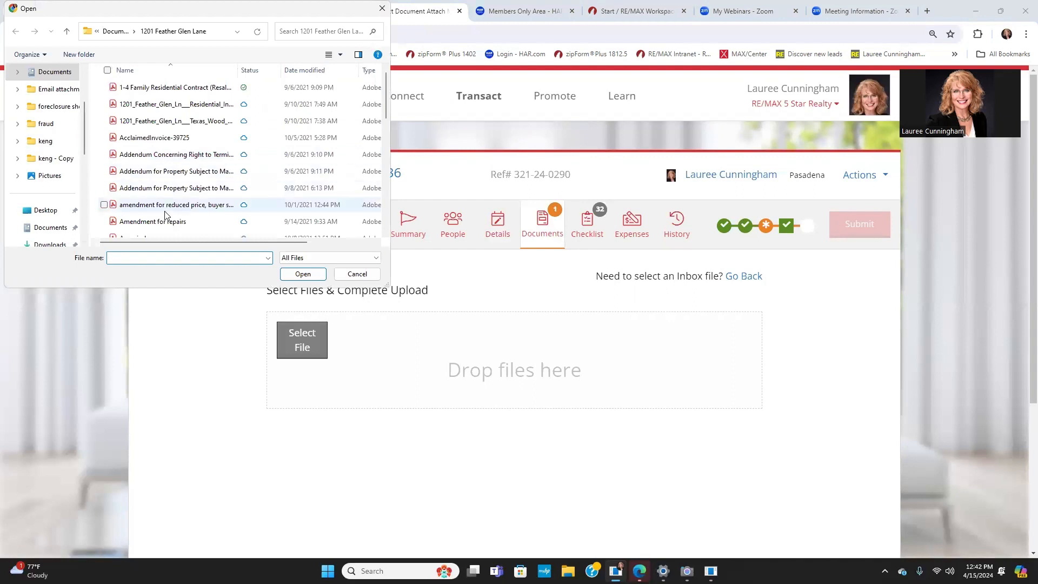
left_click(154, 206)
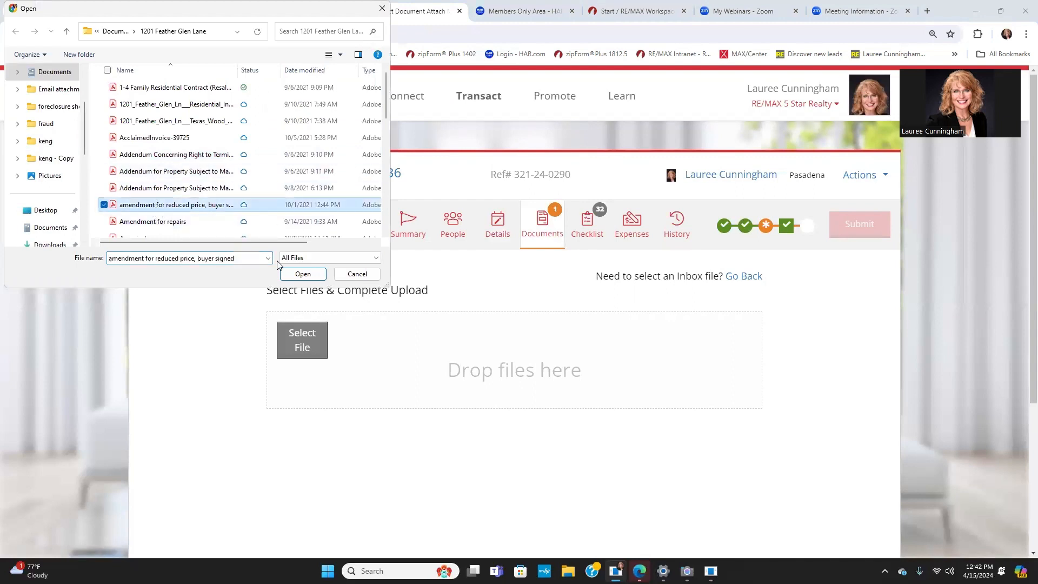
left_click(303, 274)
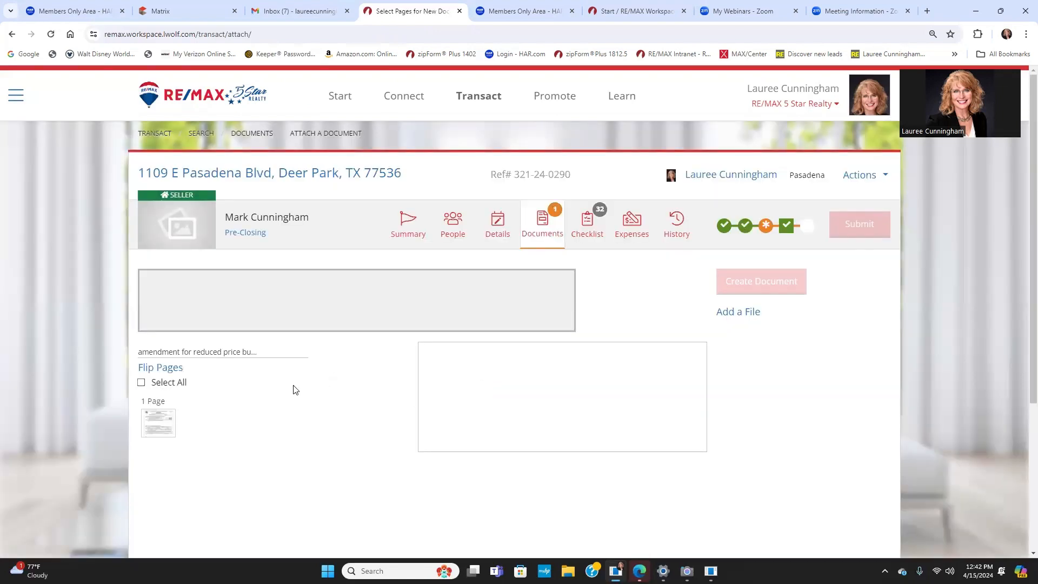
left_click(158, 447)
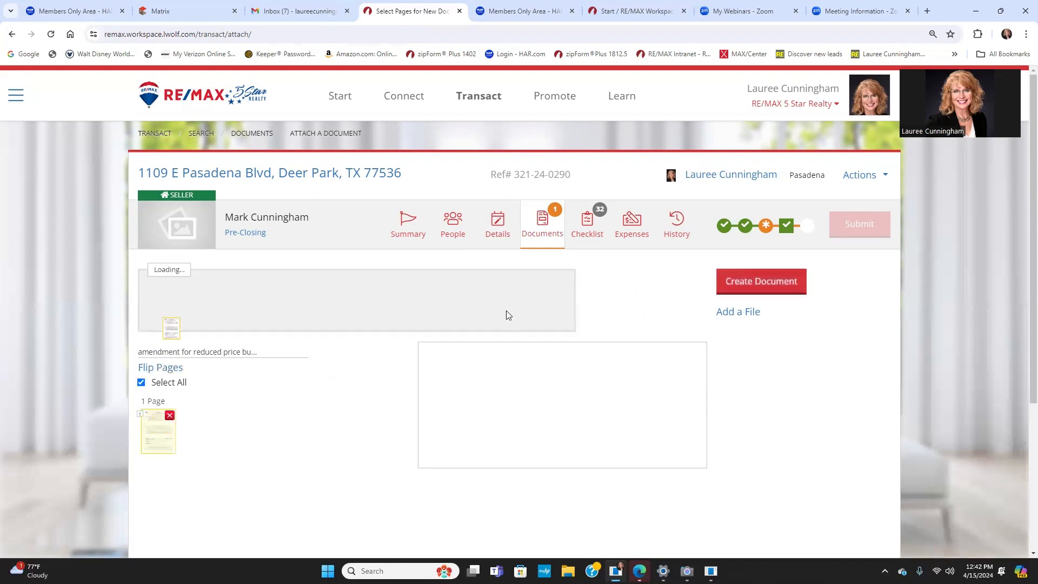
left_click(758, 288)
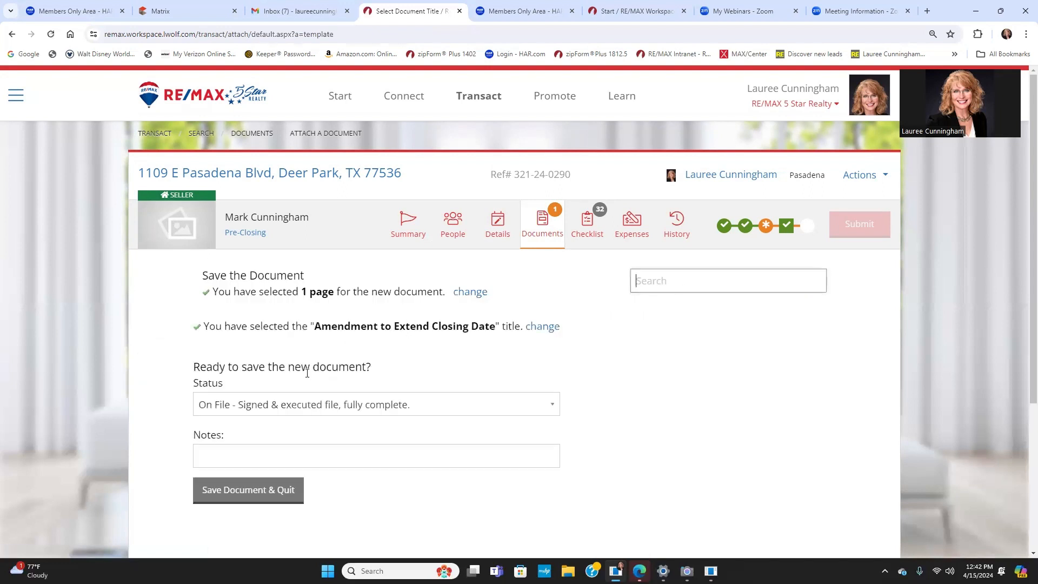
left_click(238, 490)
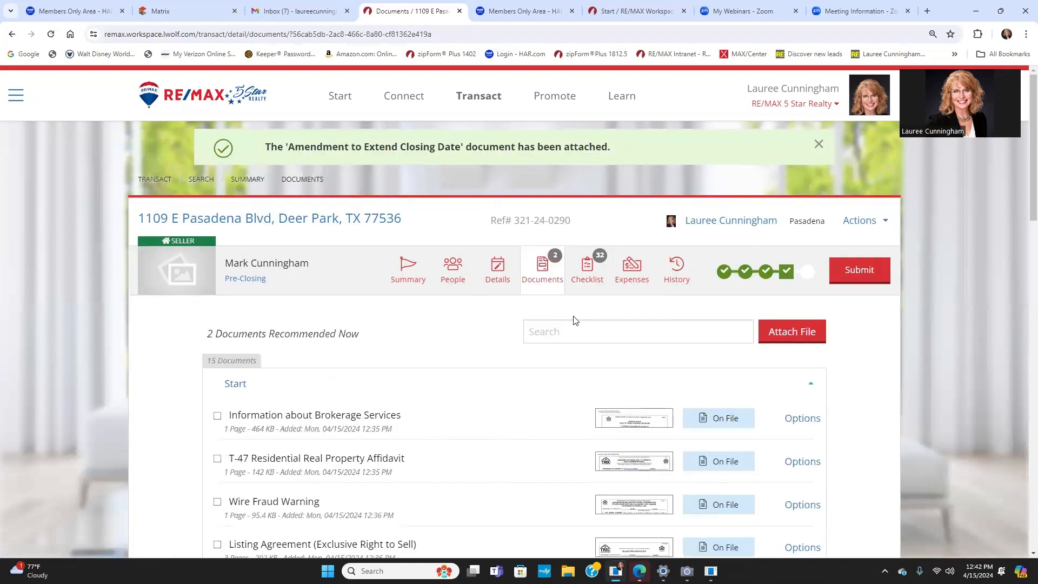
Step: Submit the transaction from its header and choose Create Request under Create Funding Request
scroll(485, 327, "down", 8)
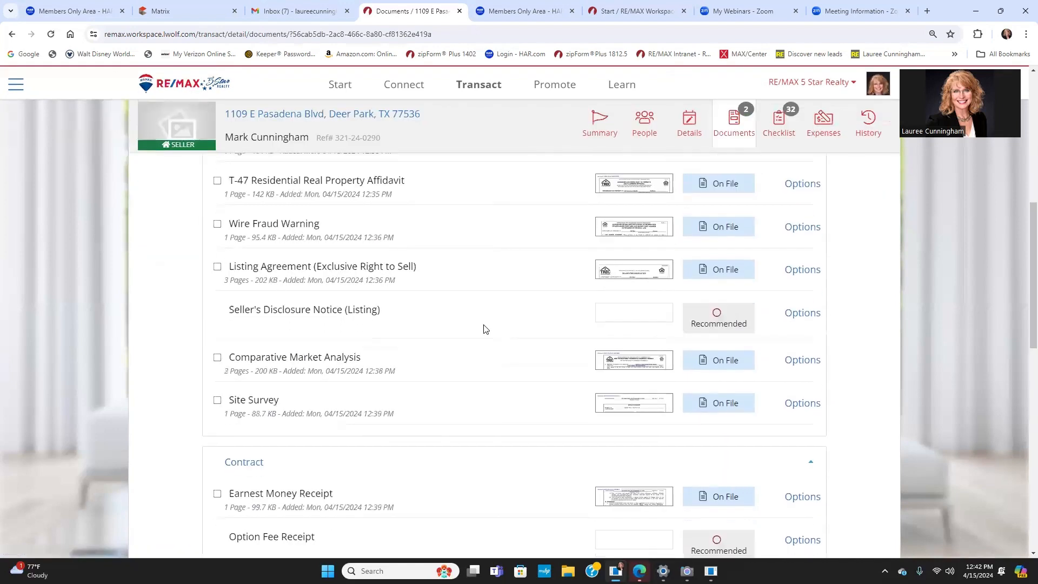
scroll(485, 329, "down", 5)
scroll(503, 317, "up", 15)
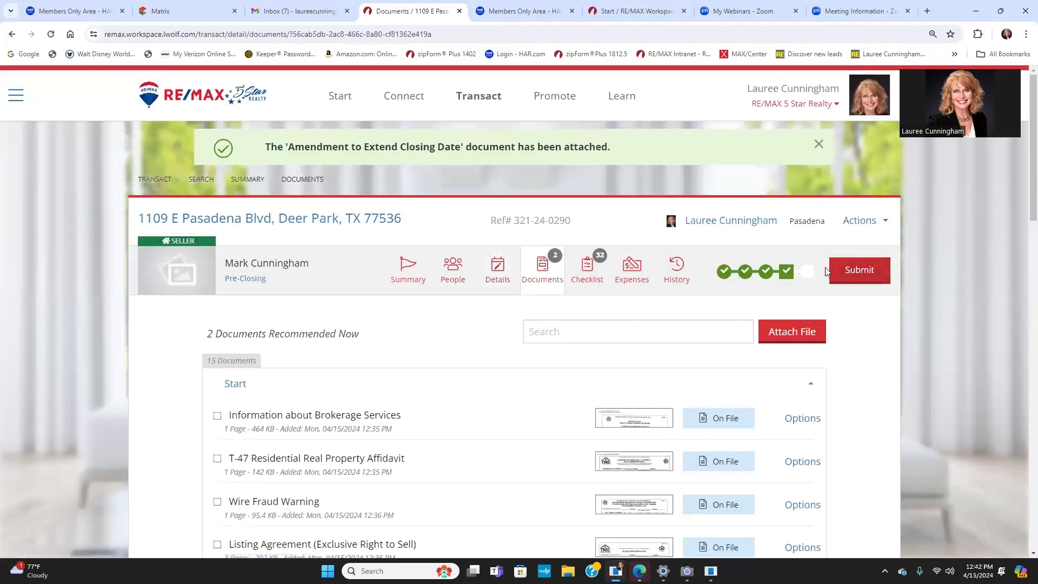
left_click(853, 272)
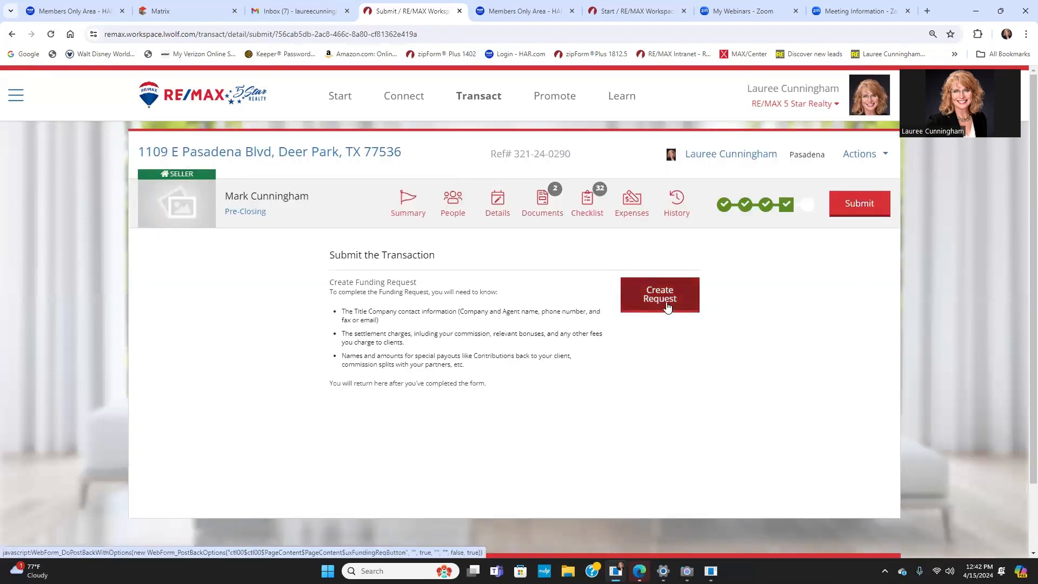
left_click(667, 306)
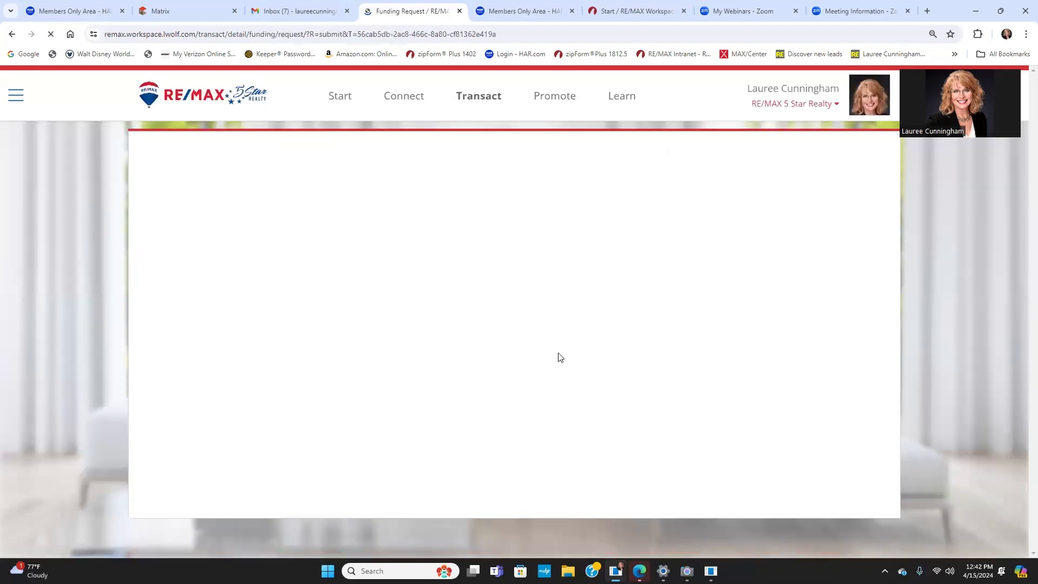
Step: Enter the title company's GF number in the File Number field
left_click(384, 315)
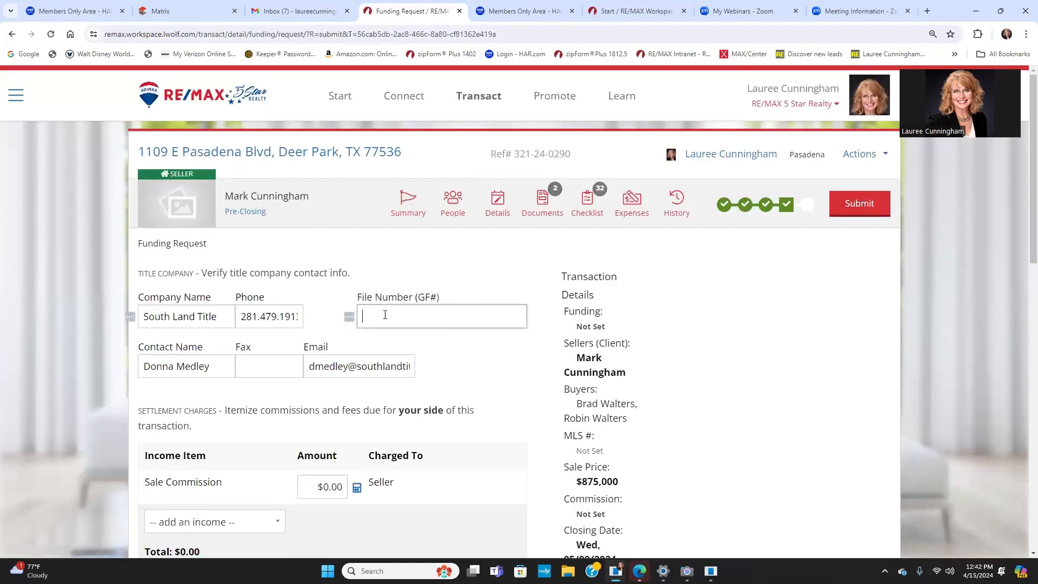
scroll(305, 403, "down", 4)
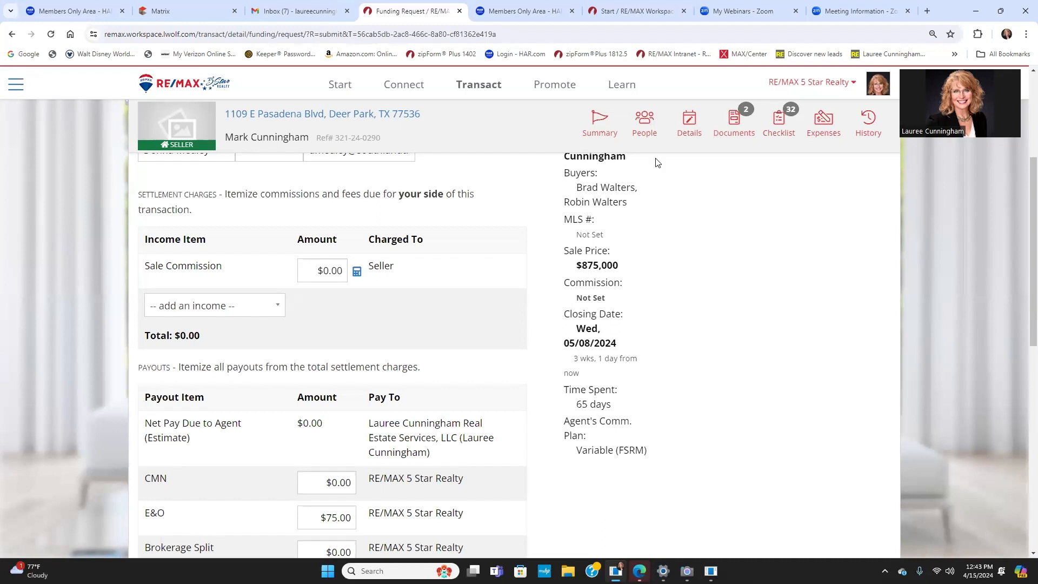
Step: Replace the Sale Commission Amount with $26,250
left_click_drag(321, 270, 347, 270)
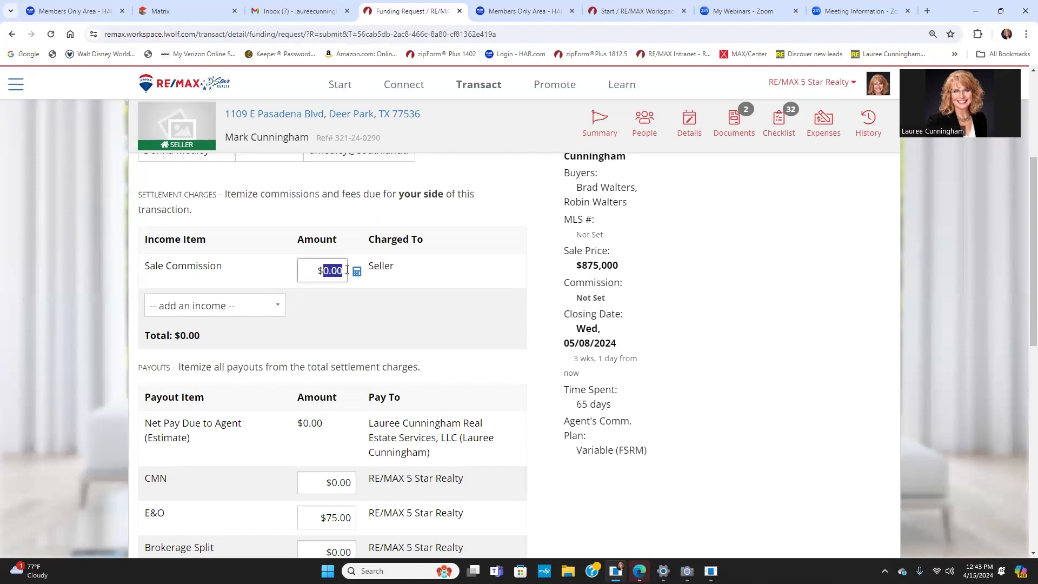
type("26250")
left_click(327, 306)
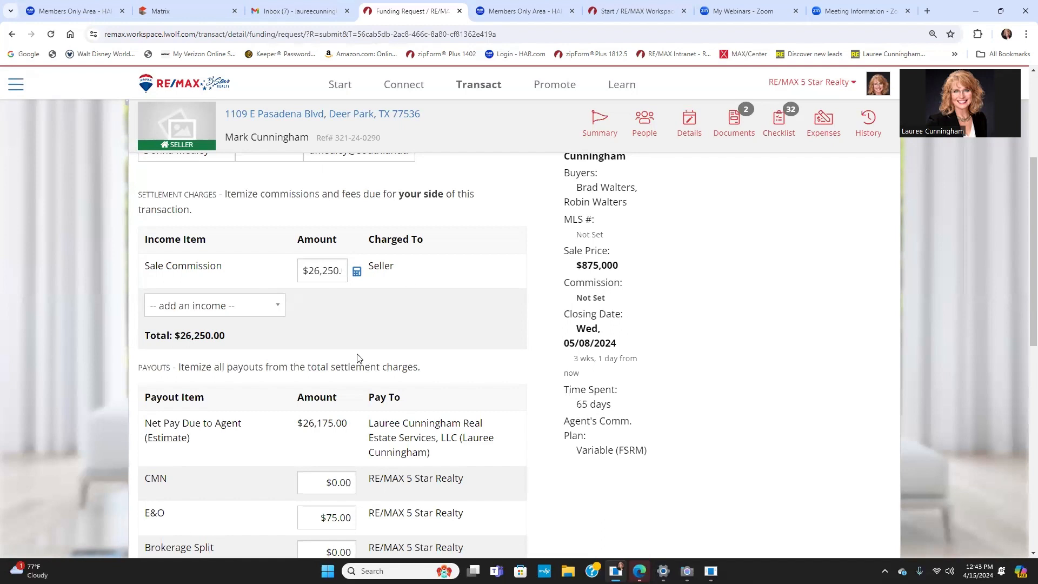
Step: Add a Bonus income of 499
scroll(356, 358, "down", 2)
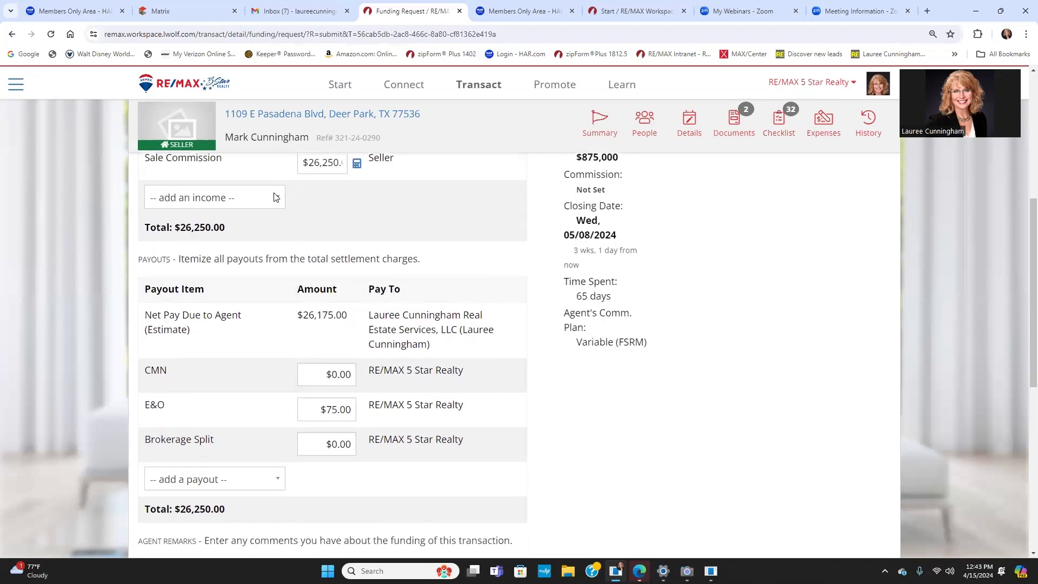
left_click(275, 198)
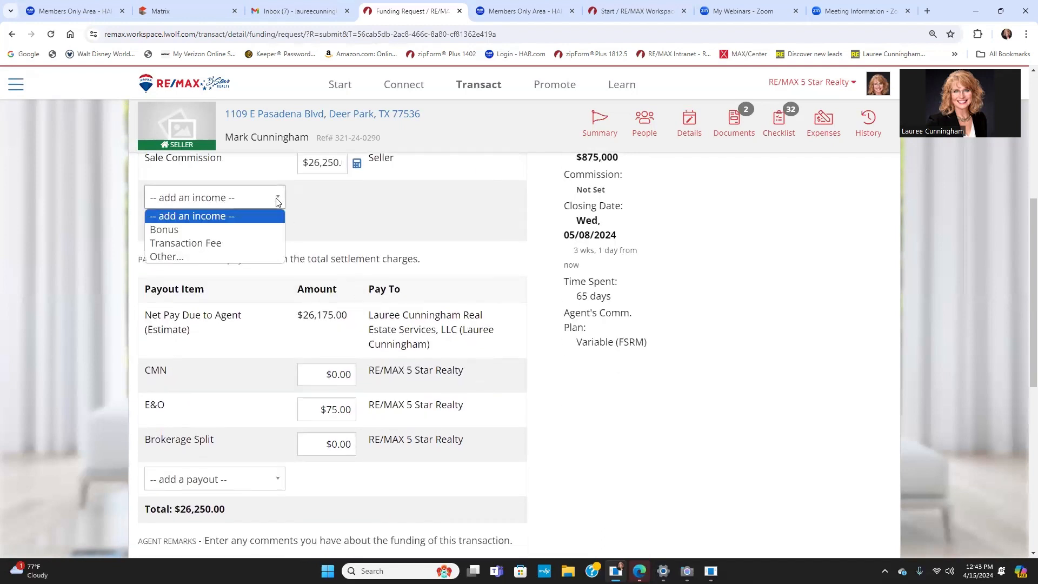
left_click(244, 230)
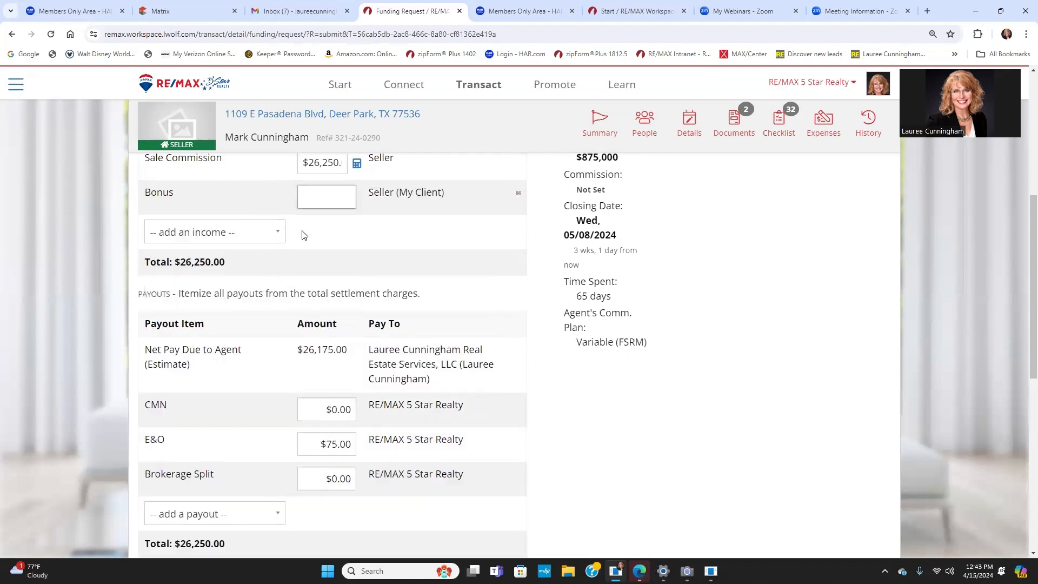
left_click(317, 200)
type("499")
scroll(332, 391, "down", 2)
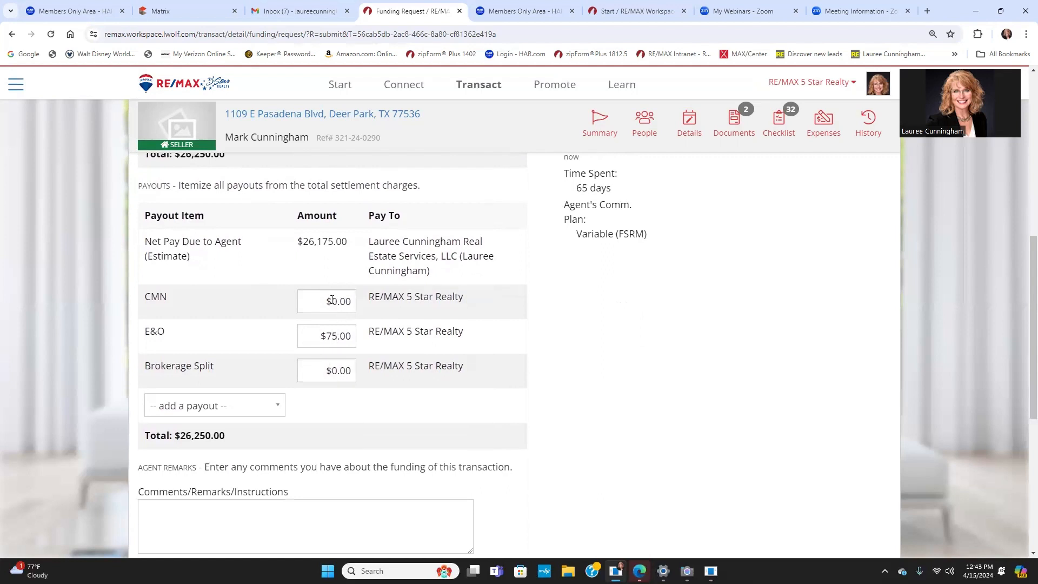
Step: Set the CMN payout amount to $100.00
left_click_drag(332, 301, 354, 301)
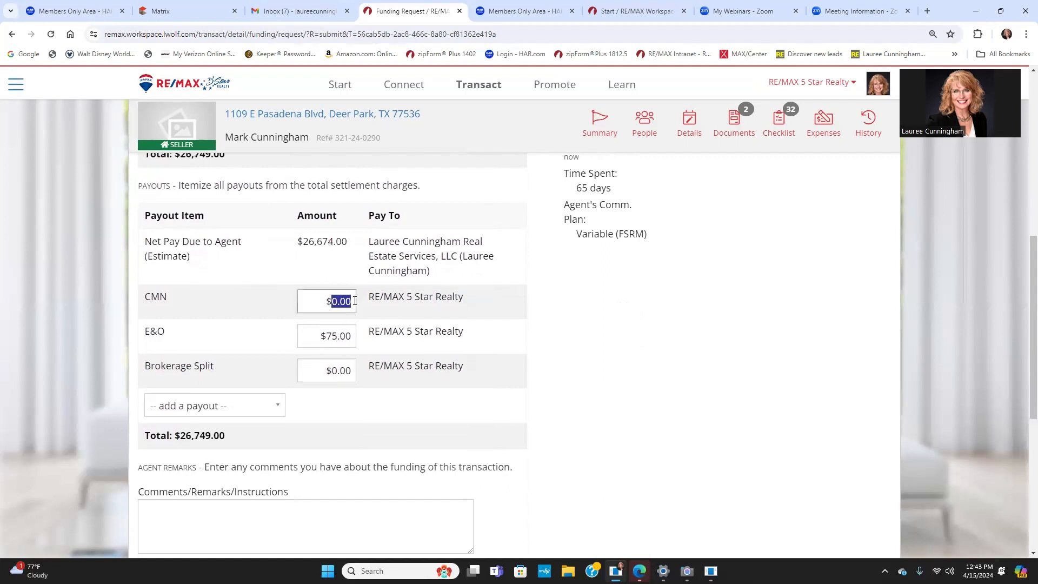
type("100")
left_click(331, 371)
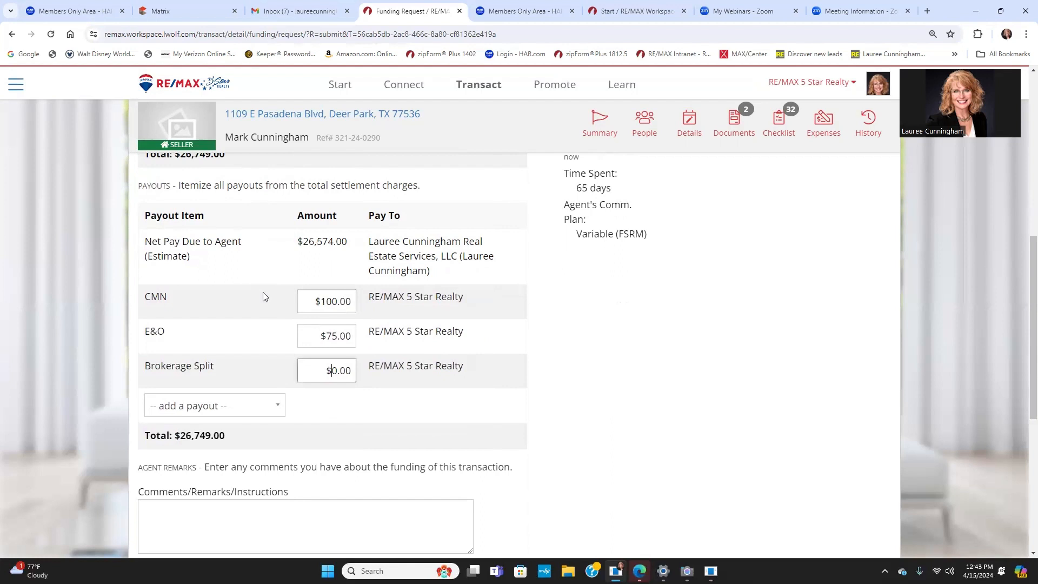
Step: Set the Brokerage Split payout to $5250, removing the extra trailing 0.00, then scroll to the funding method
scroll(264, 292, "up", 3)
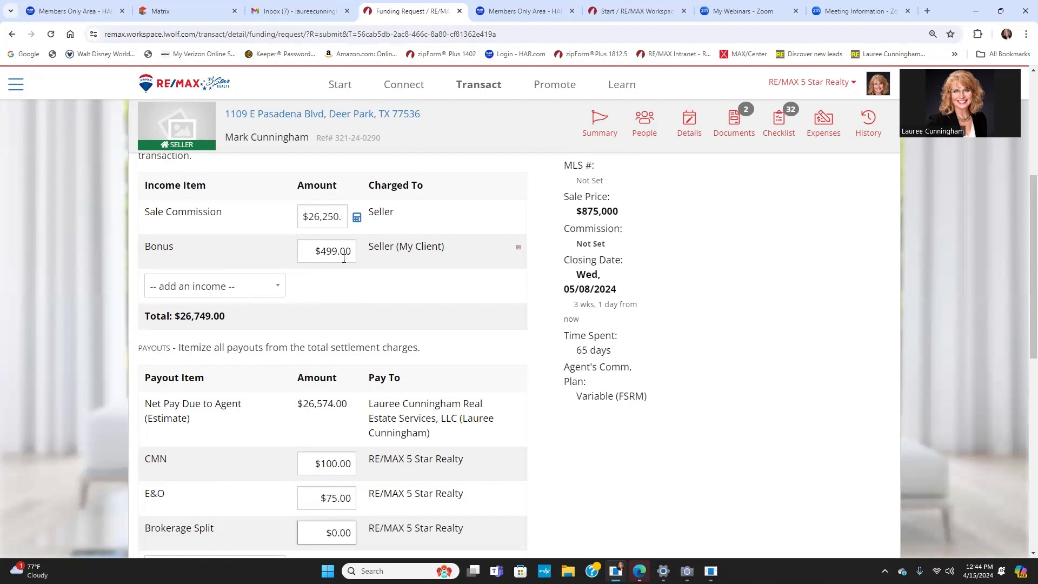
scroll(360, 390, "down", 1)
scroll(358, 389, "down", 3)
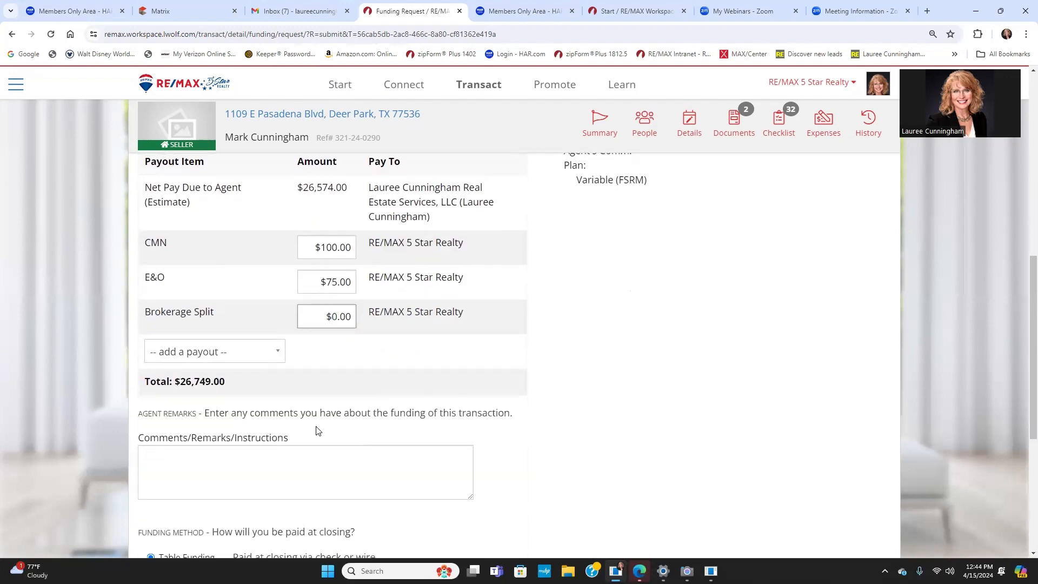
type("5250")
left_click_drag(331, 317, 356, 318)
key("BackSpace")
scroll(338, 324, "up", 5)
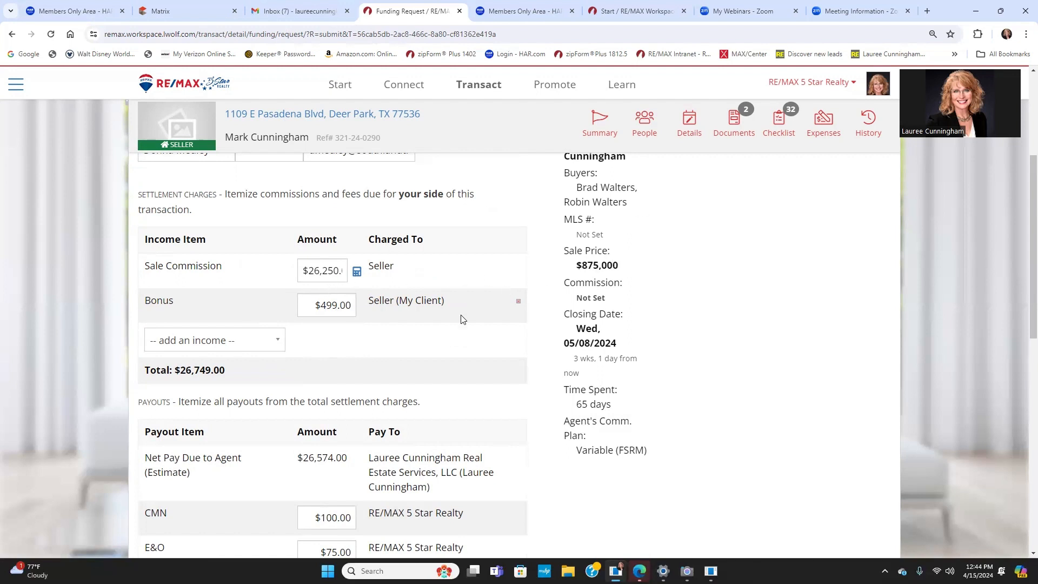
scroll(461, 317, "down", 3)
scroll(463, 322, "down", 3)
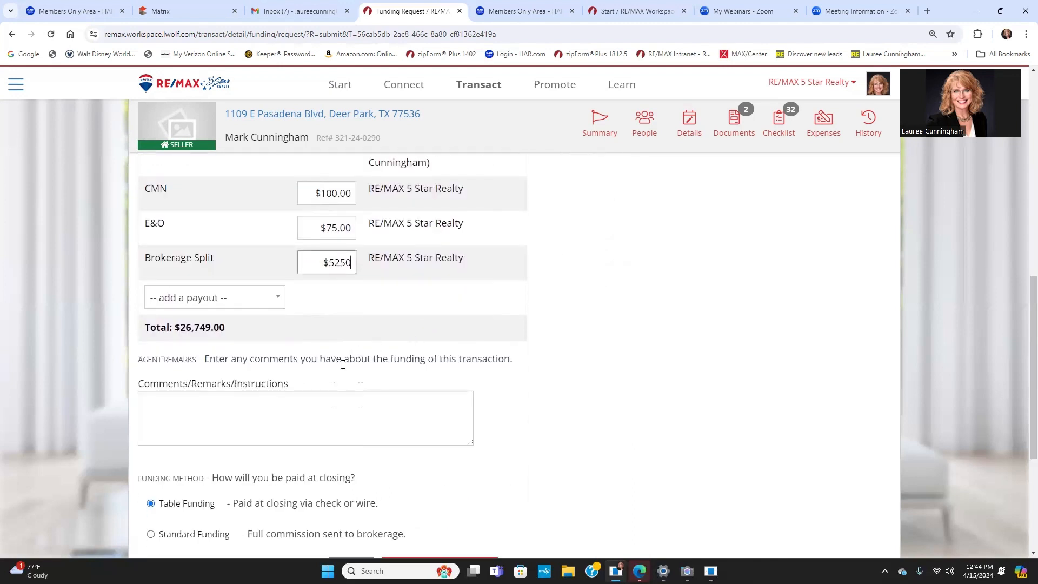
scroll(335, 419, "down", 1)
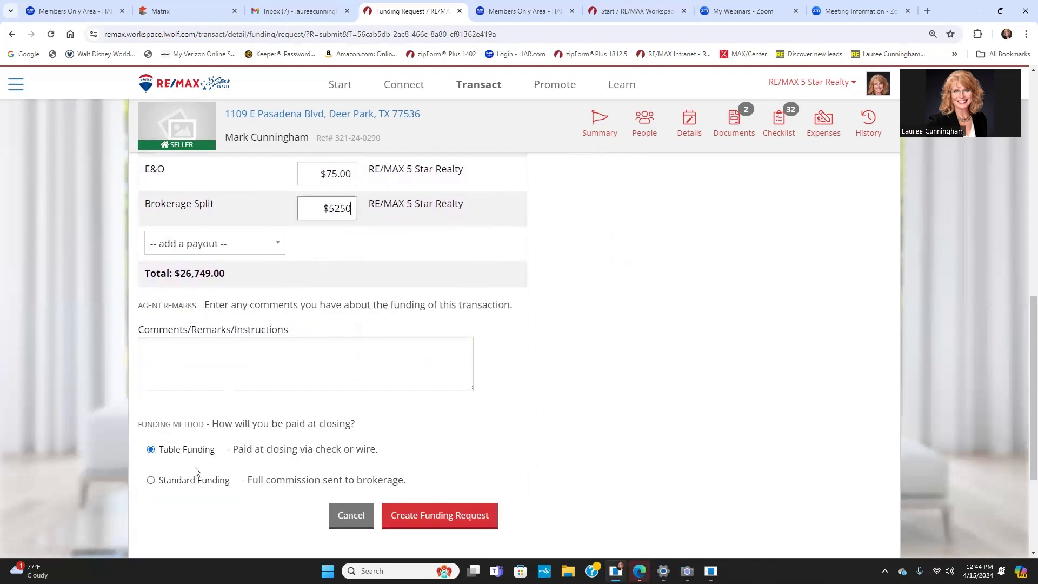
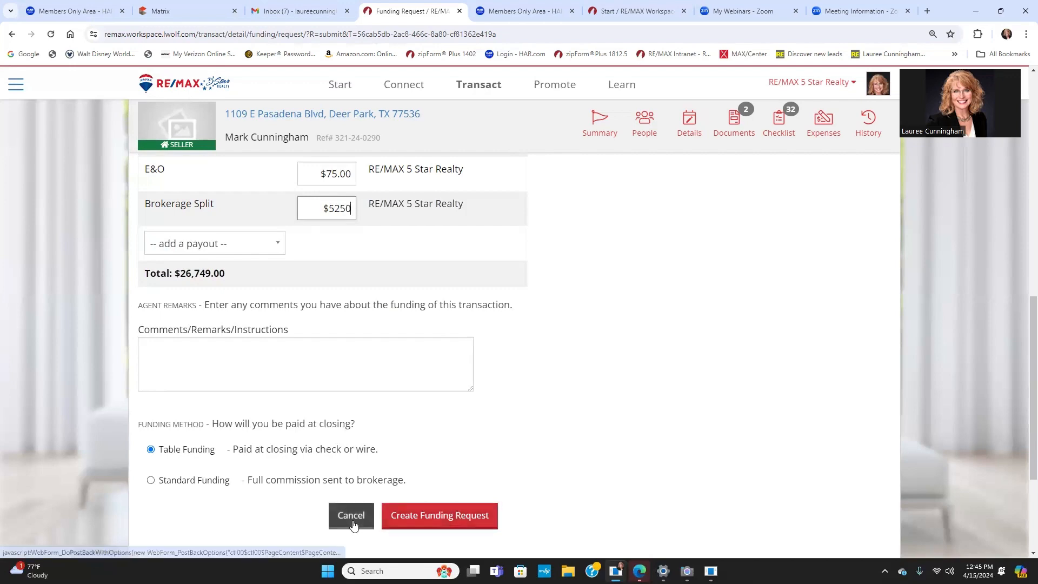
scroll(411, 449, "up", 8)
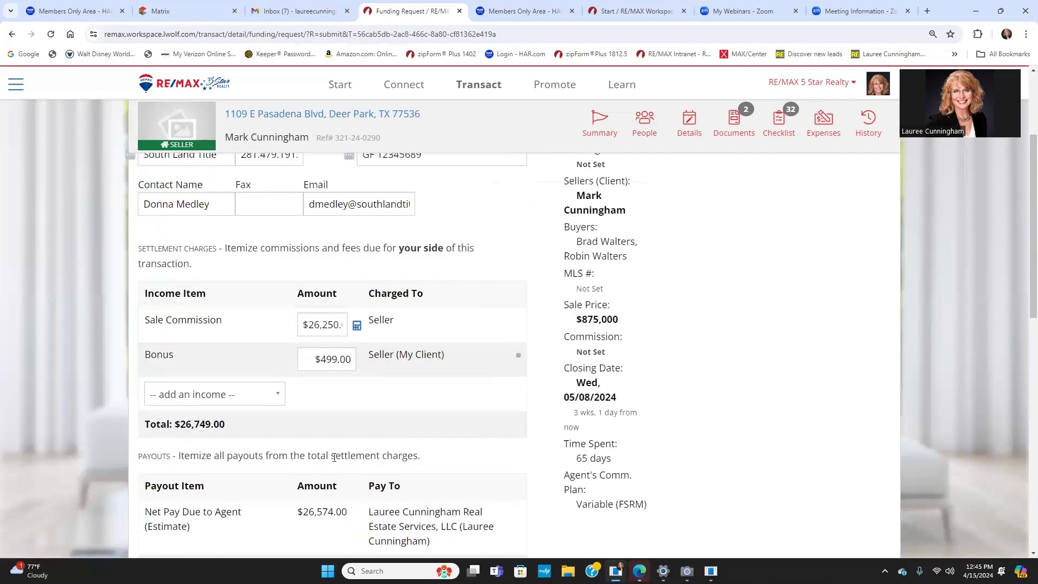
scroll(415, 457, "up", 4)
scroll(408, 427, "down", 10)
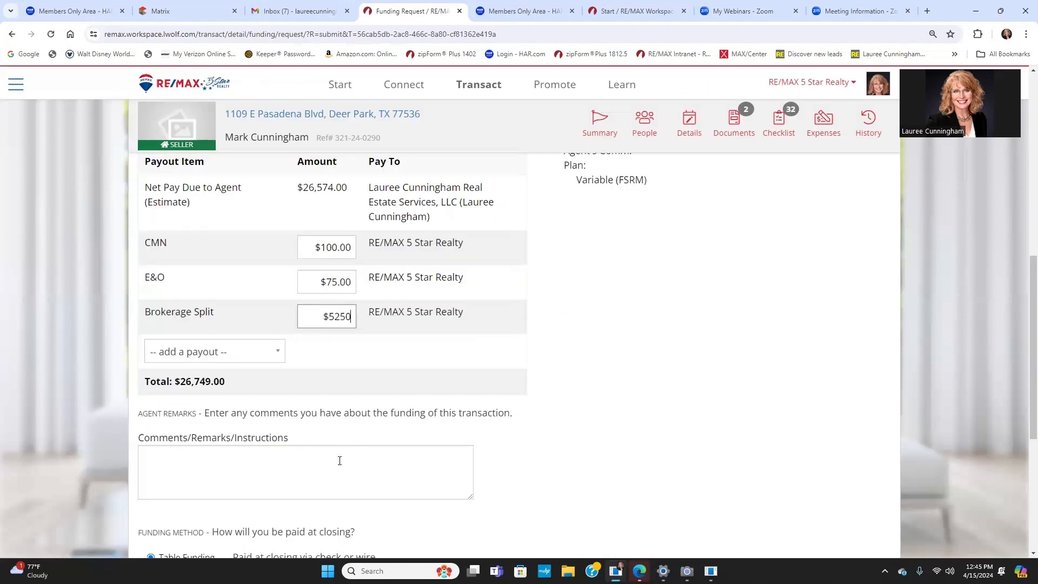
scroll(346, 459, "down", 5)
left_click(348, 329)
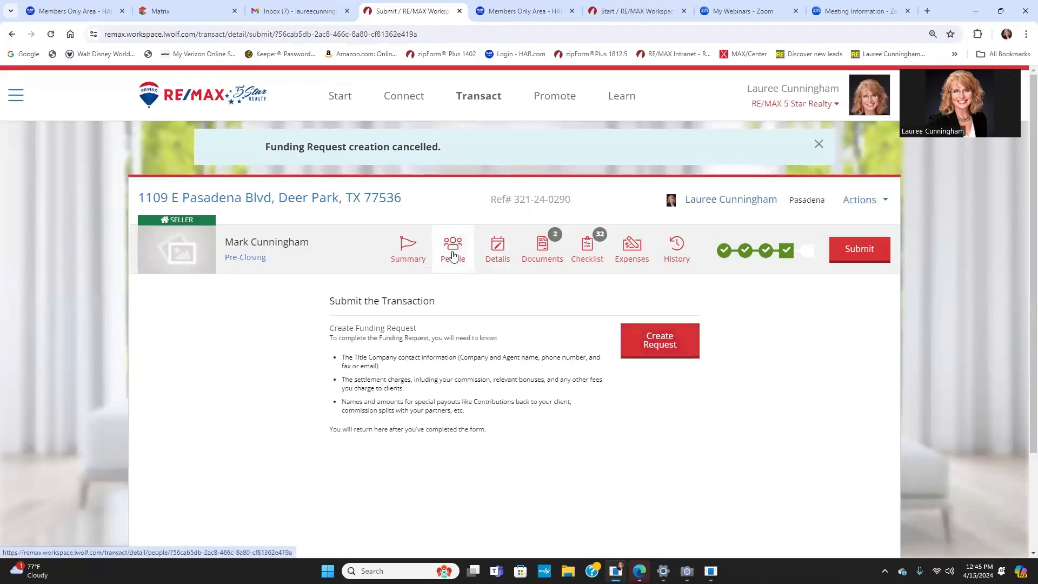
Step: After checking Documents, revert the transaction from Pre-Closing to Contract on the Summary progress bar
left_click(543, 248)
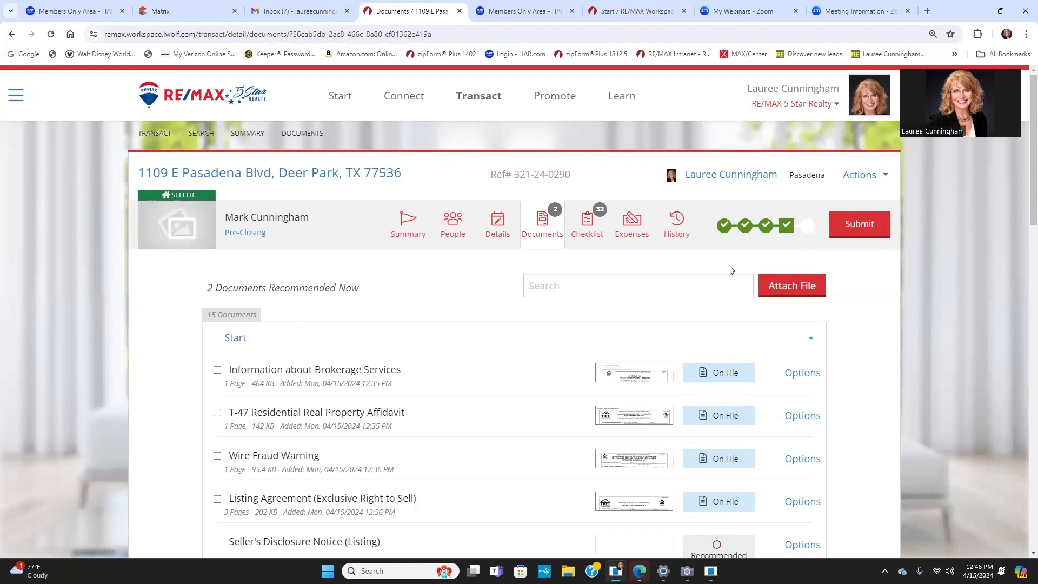
left_click(421, 223)
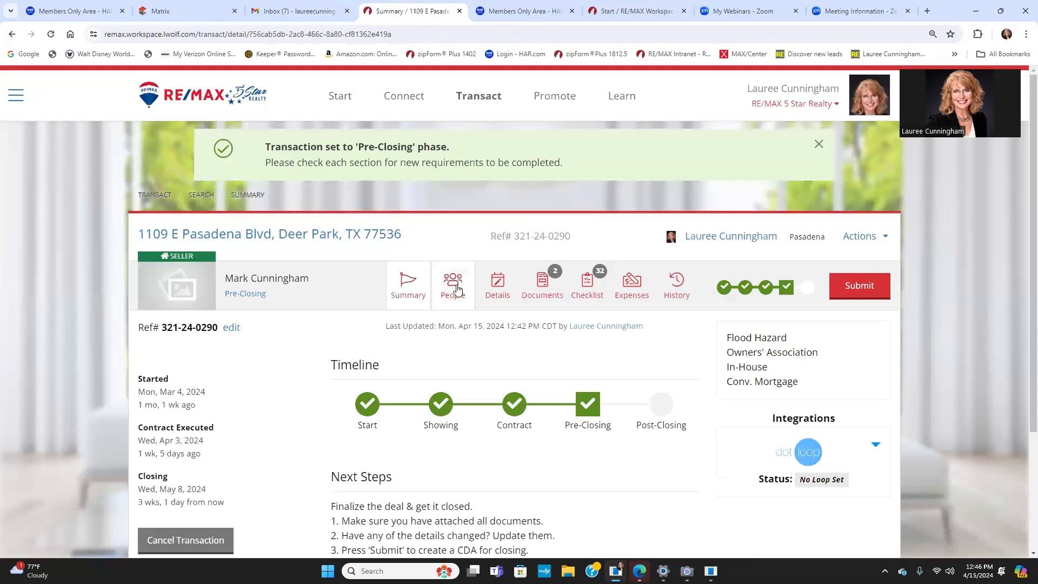
scroll(294, 331, "down", 3)
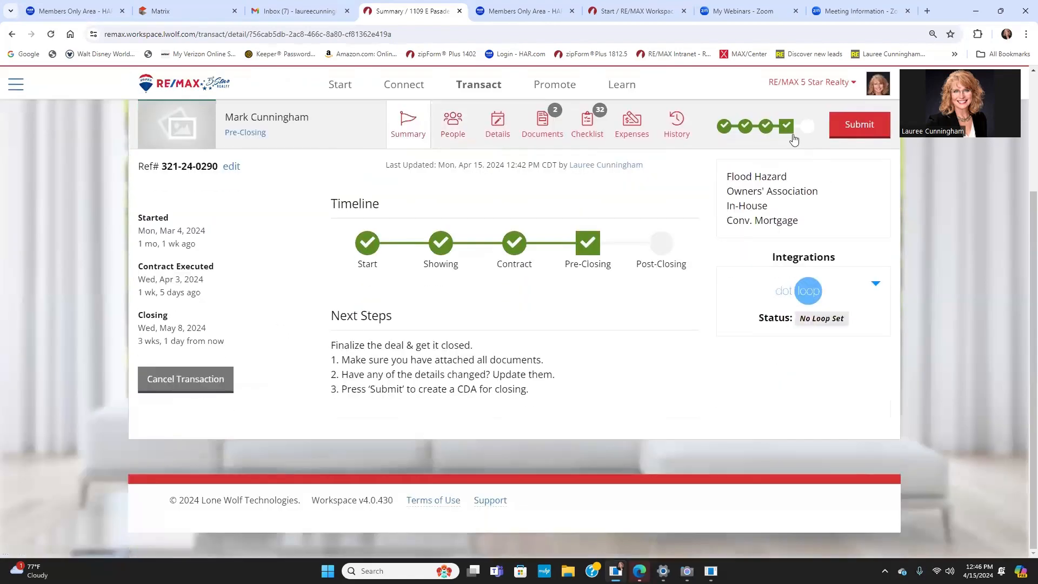
left_click(765, 131)
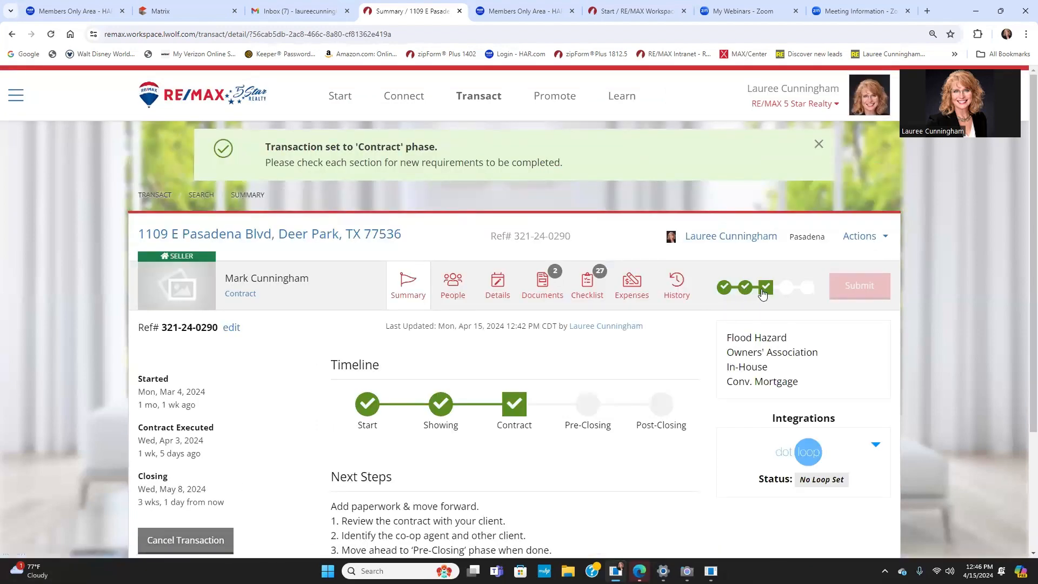
Step: Begin cancelling the transaction, answering Yes to having an executed contract to terminate
left_click(174, 542)
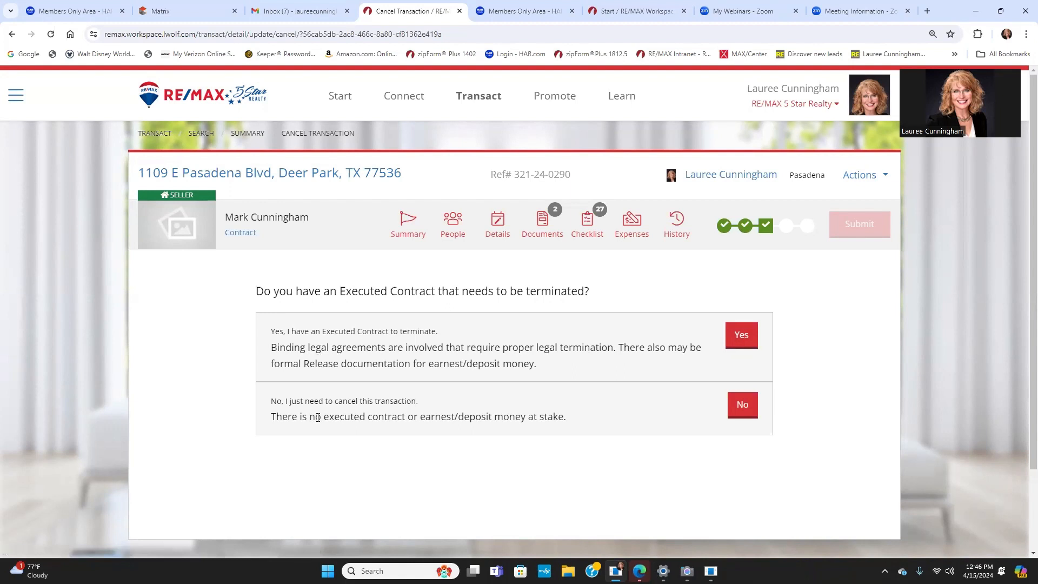
left_click(744, 338)
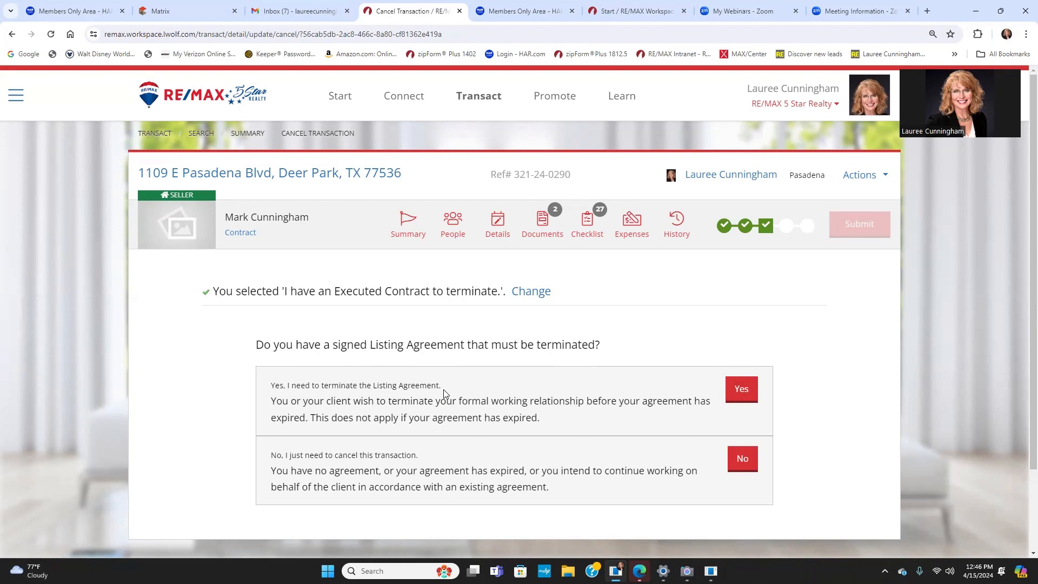
scroll(443, 389, "down", 1)
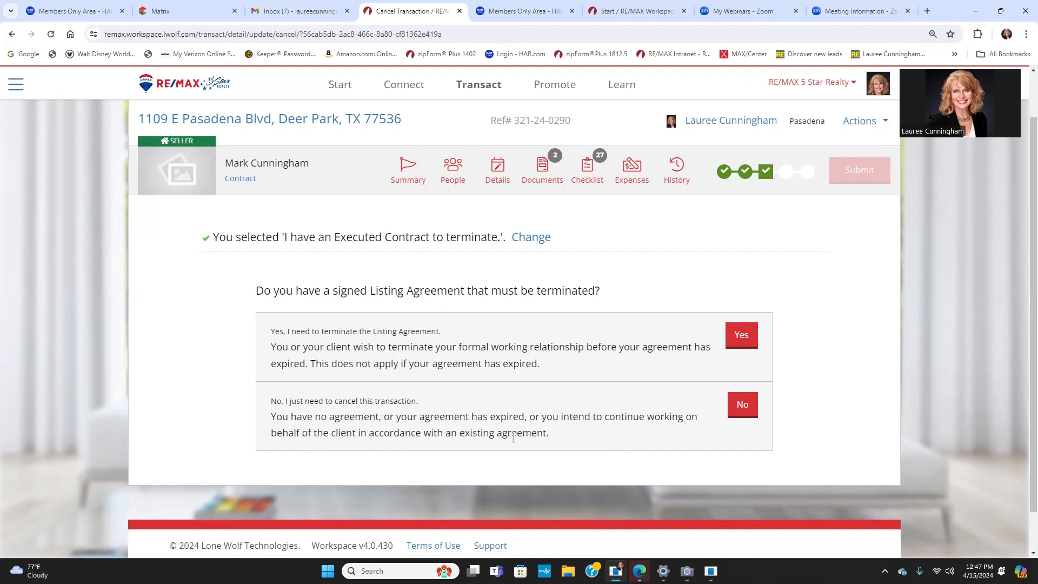
Step: Answer No to terminating the listing agreement and Yes to restarting, then begin termination
left_click(742, 411)
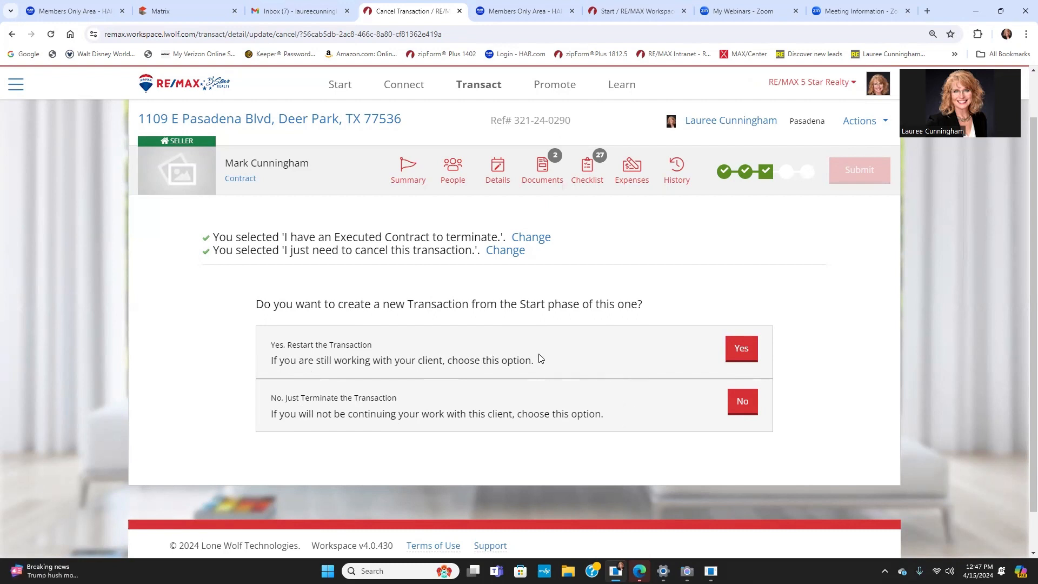
left_click(736, 351)
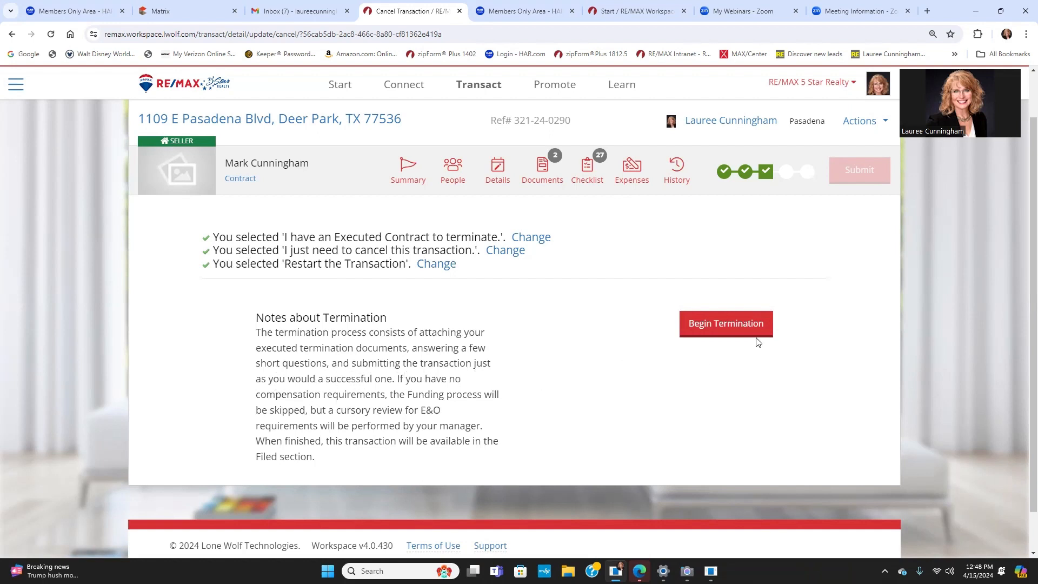
left_click(732, 327)
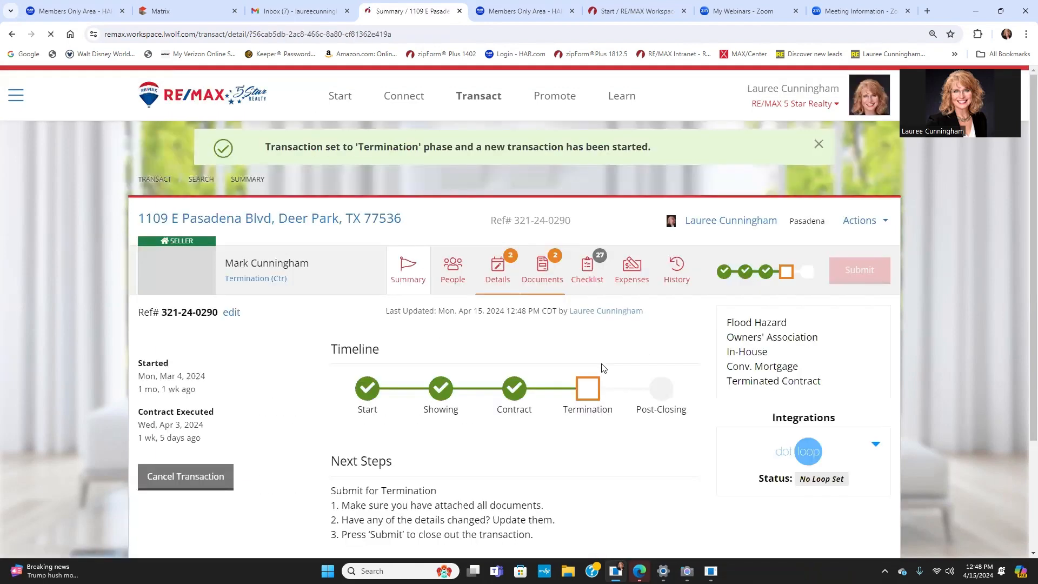
Step: In Details, set the contract termination date to 4/15/2024 and answer Yes to compensation
left_click(498, 266)
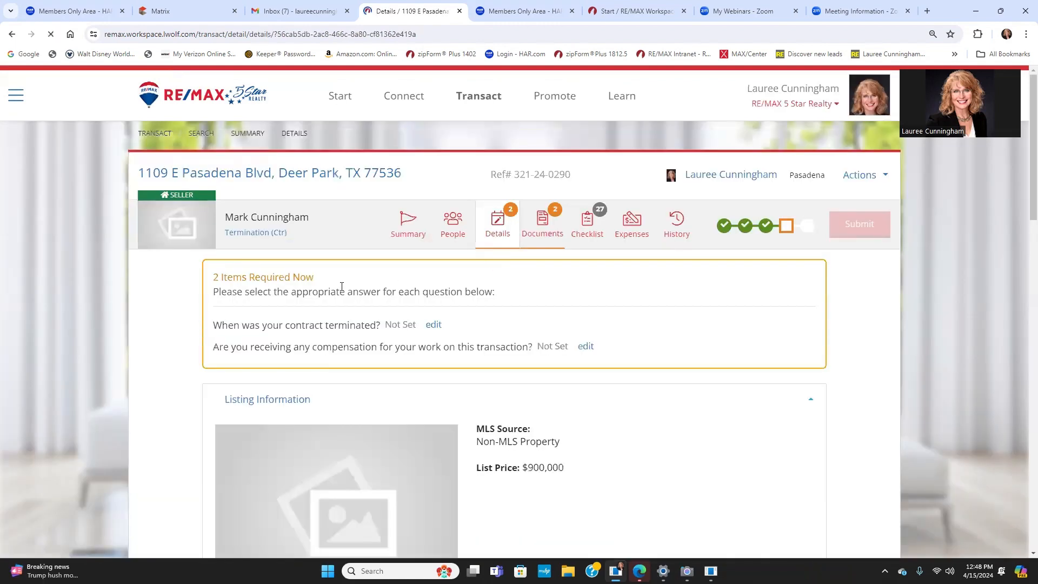
left_click(434, 325)
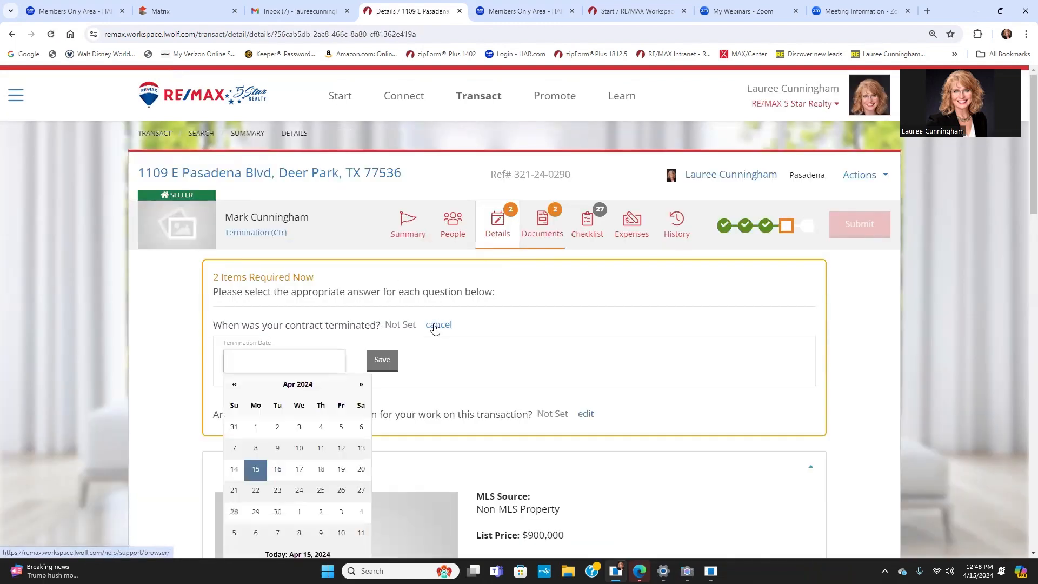
left_click(258, 468)
left_click(381, 360)
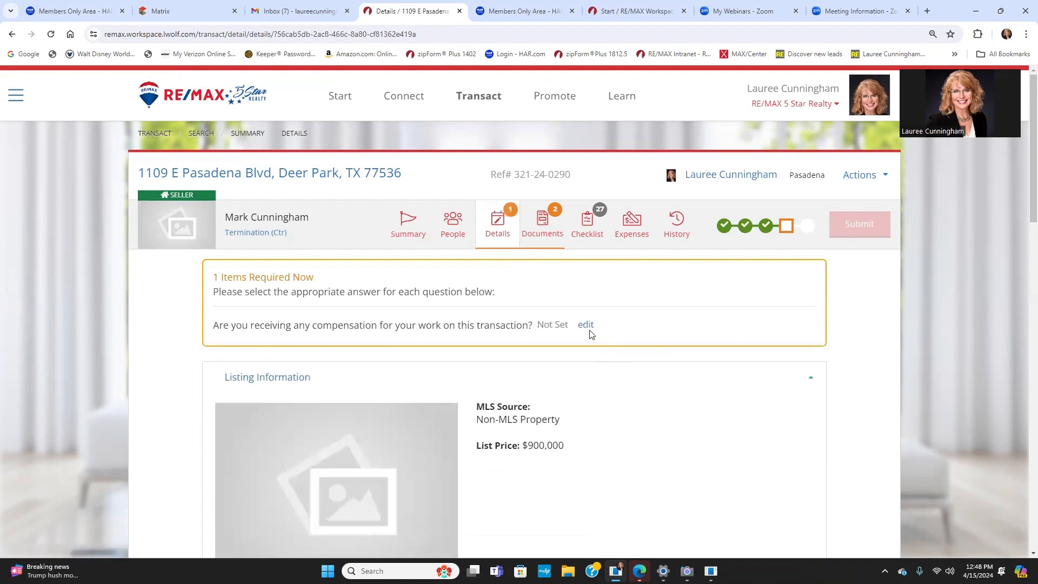
left_click(585, 325)
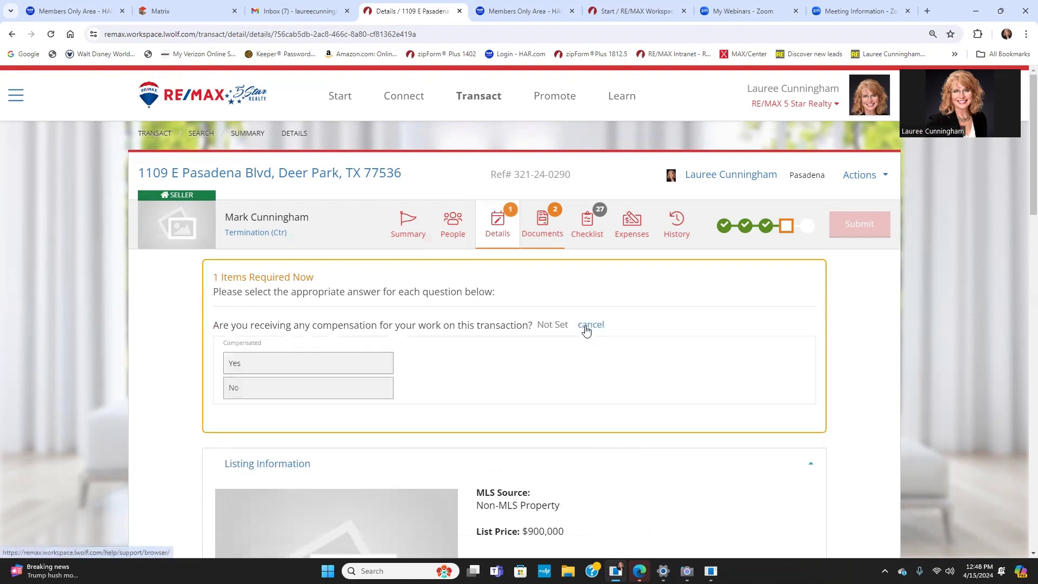
left_click(242, 368)
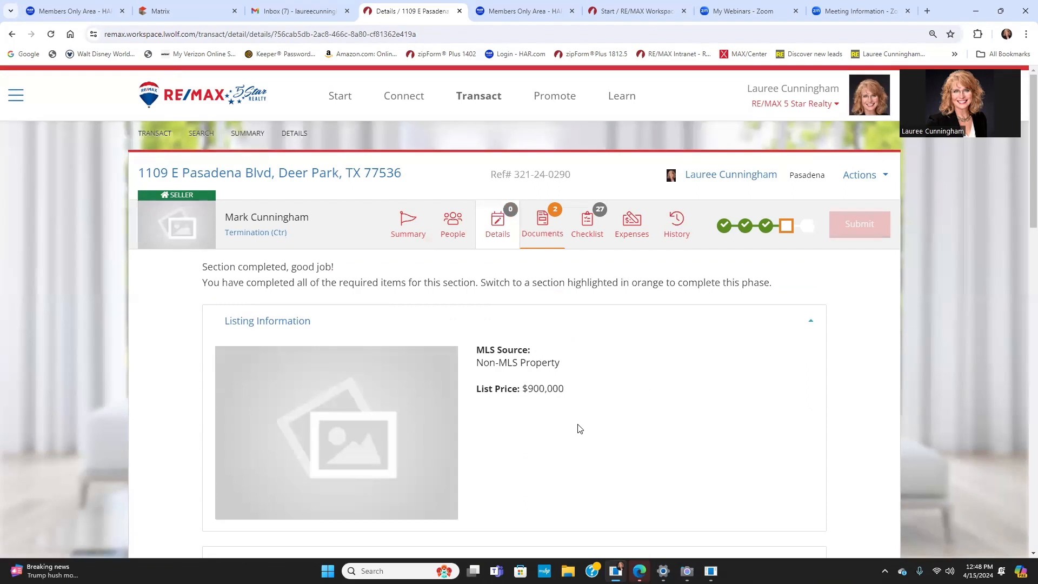
left_click(544, 222)
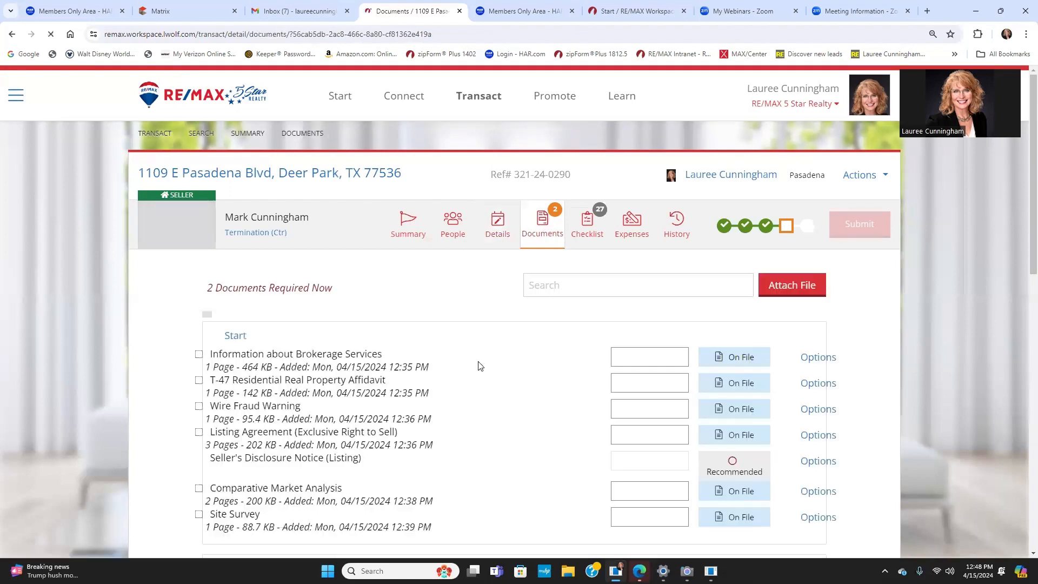
Step: Choose to attach a newly uploaded file to the Notice of Buyer's Termination of Contract requirement
scroll(719, 397, "down", 3)
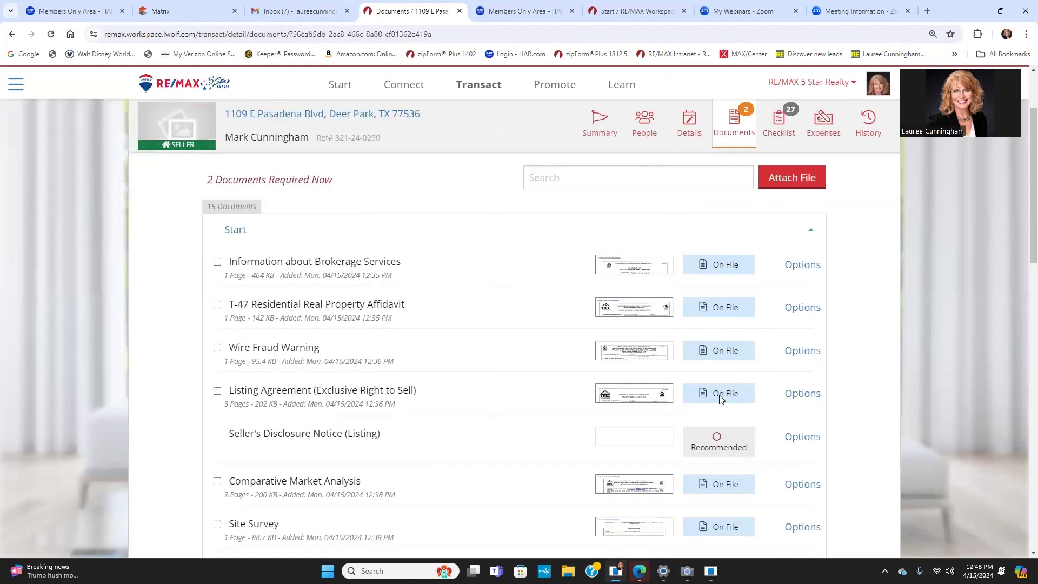
scroll(722, 400, "down", 10)
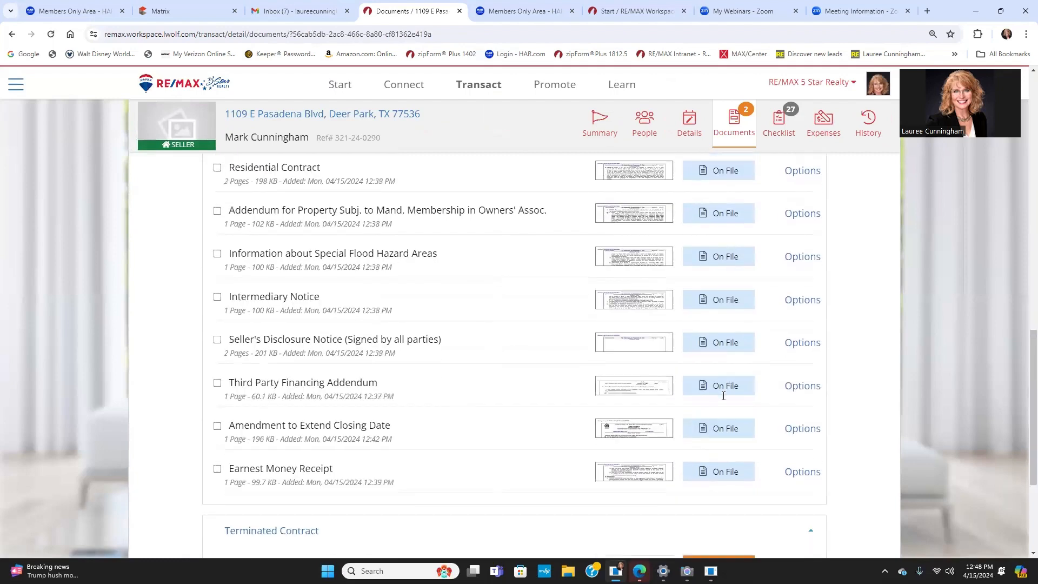
scroll(723, 400, "down", 3)
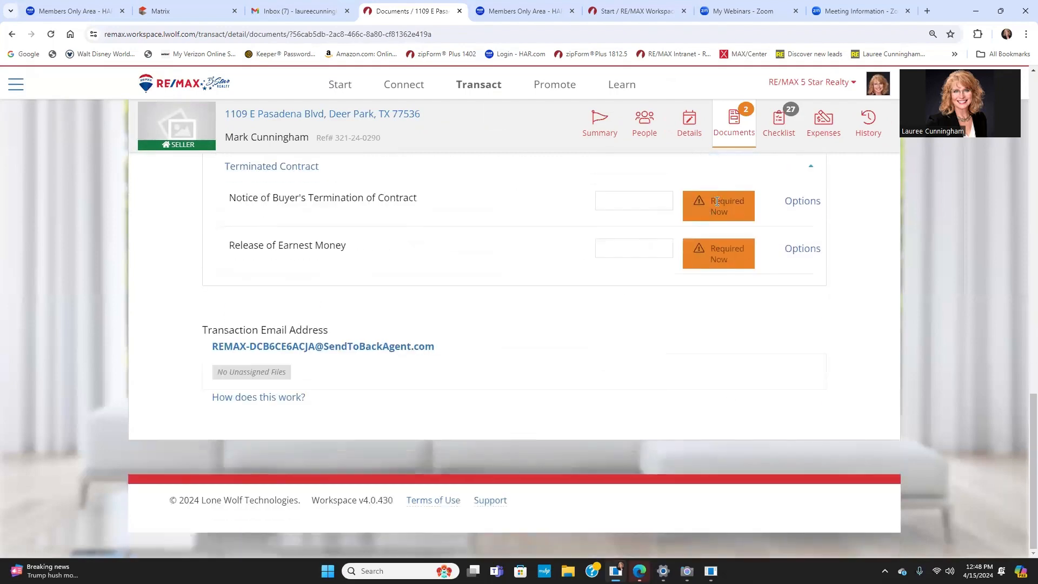
left_click(802, 203)
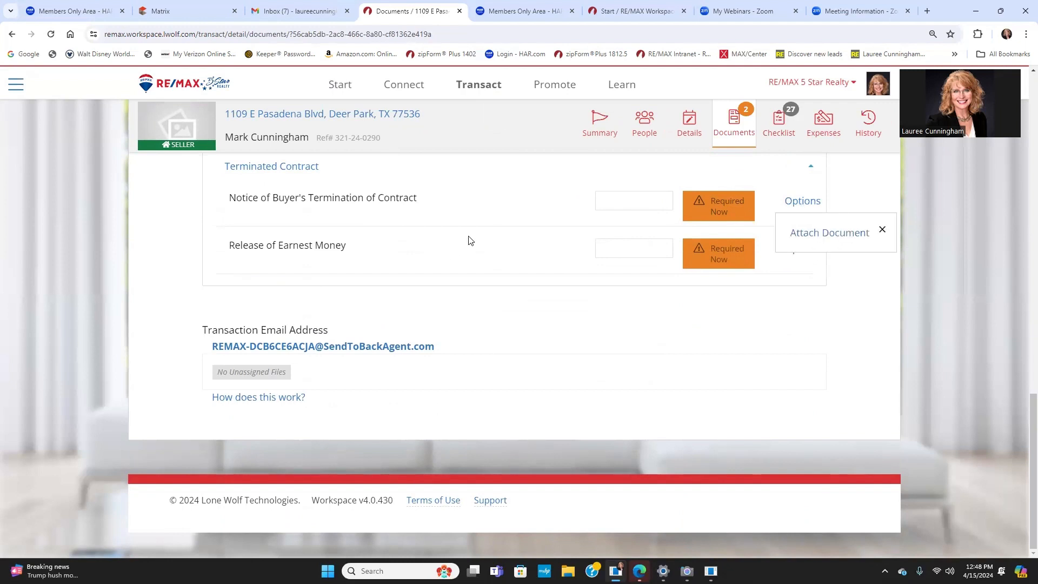
left_click(827, 233)
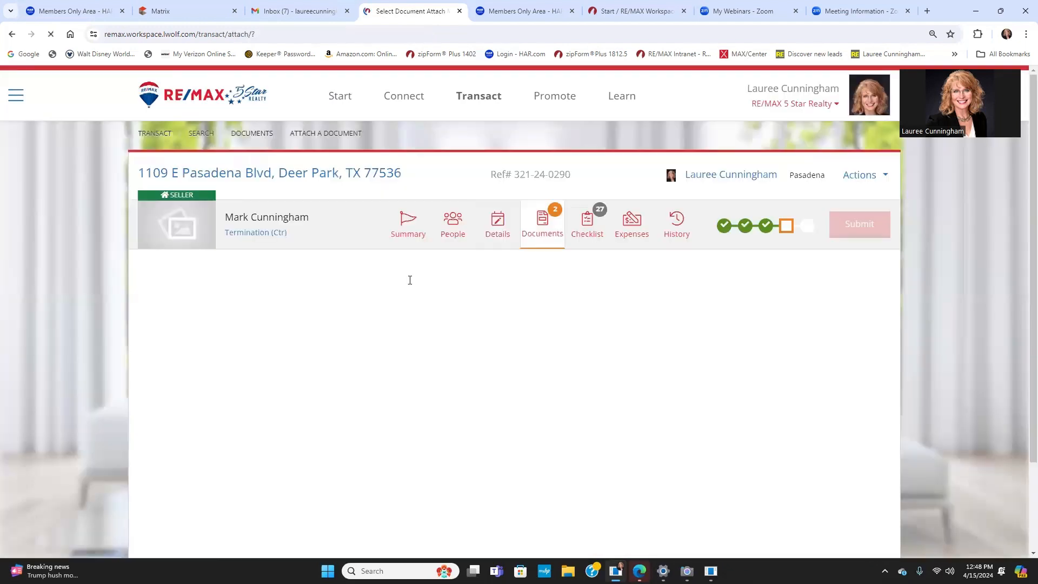
left_click(704, 318)
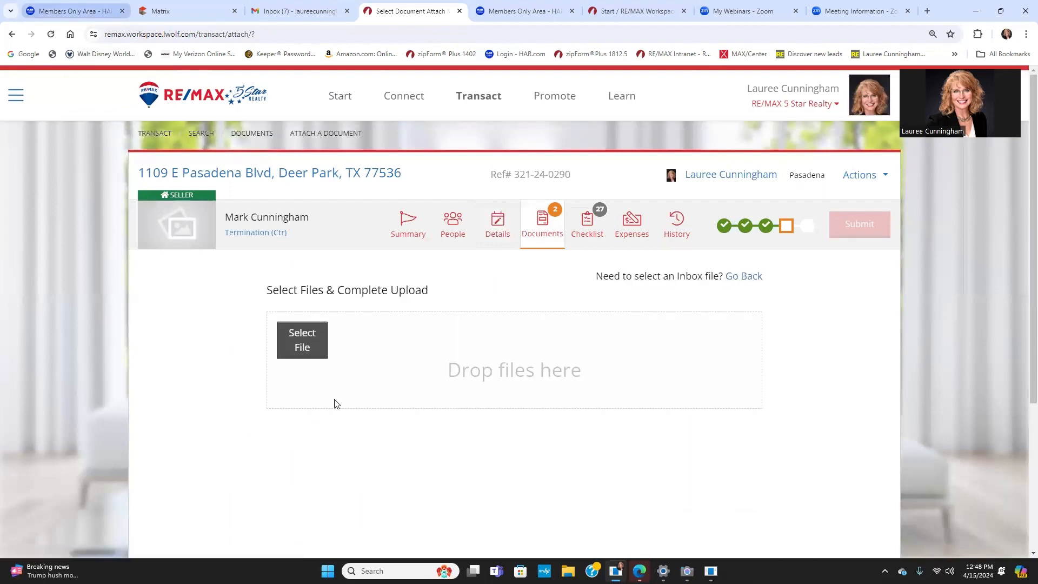
left_click(290, 342)
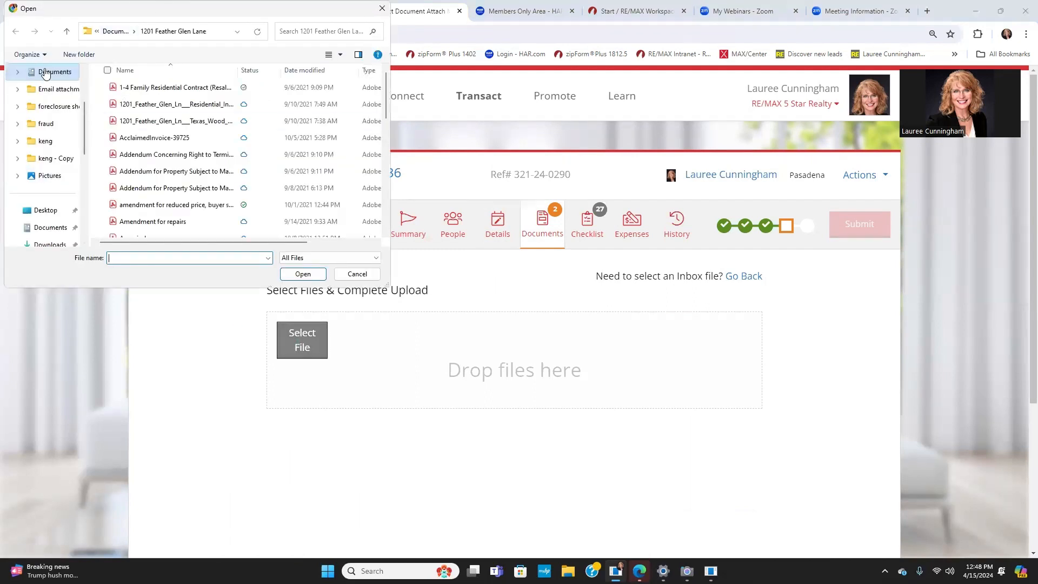
key("alt+Up")
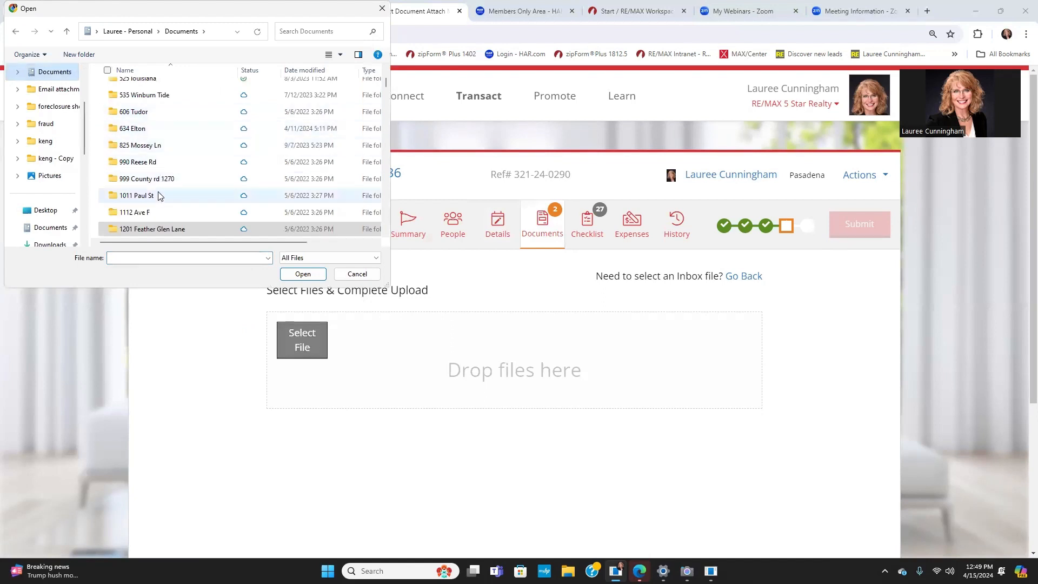
scroll(168, 192, "down", 2)
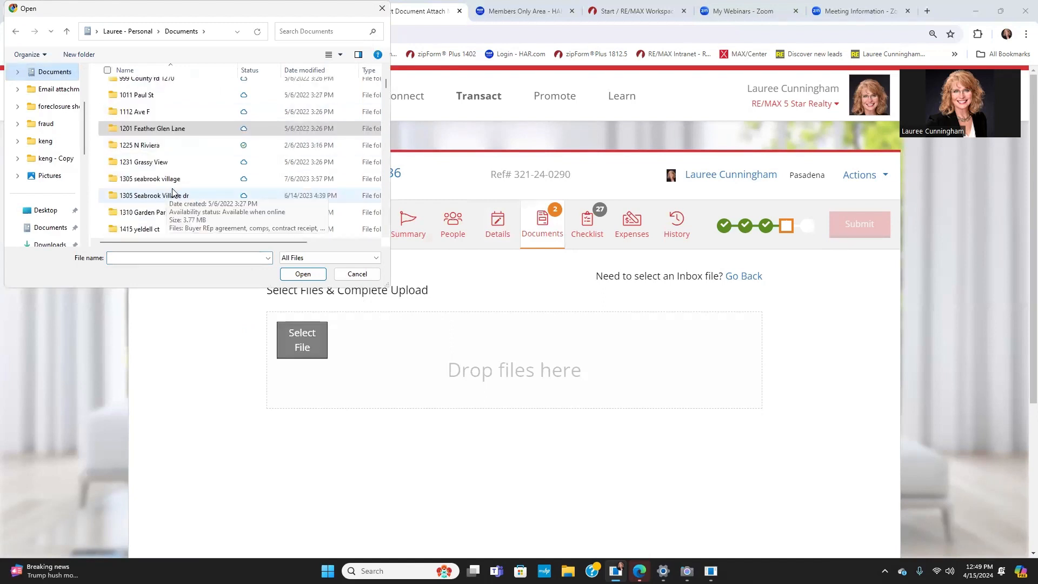
scroll(172, 190, "down", 1)
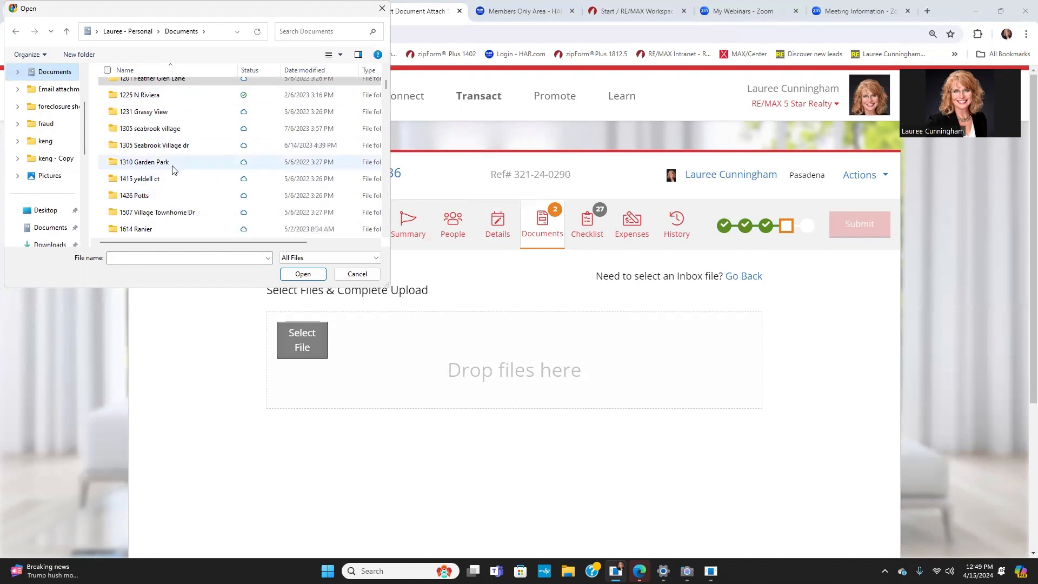
scroll(175, 175, "down", 1)
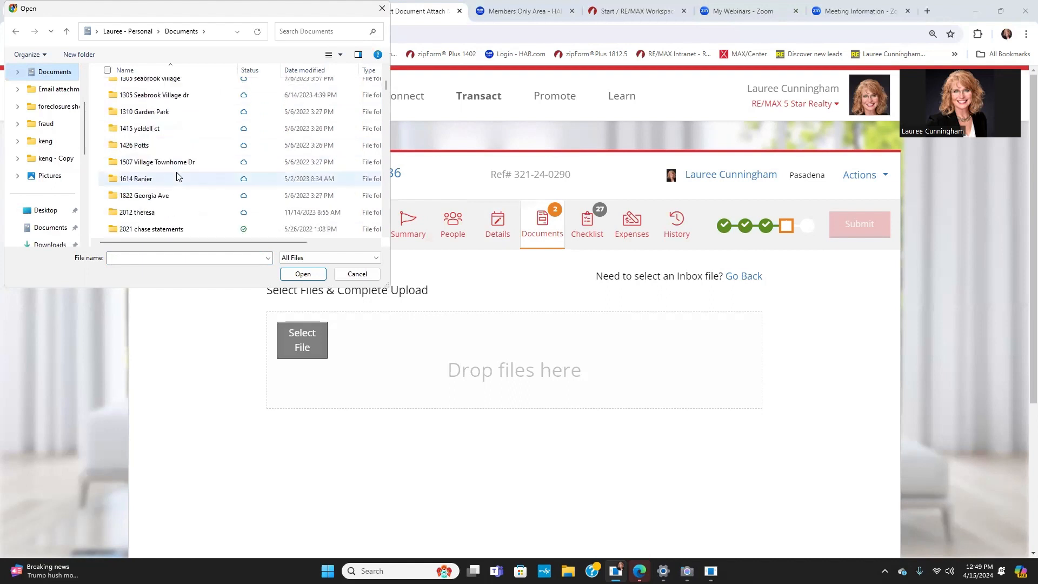
scroll(179, 177, "down", 2)
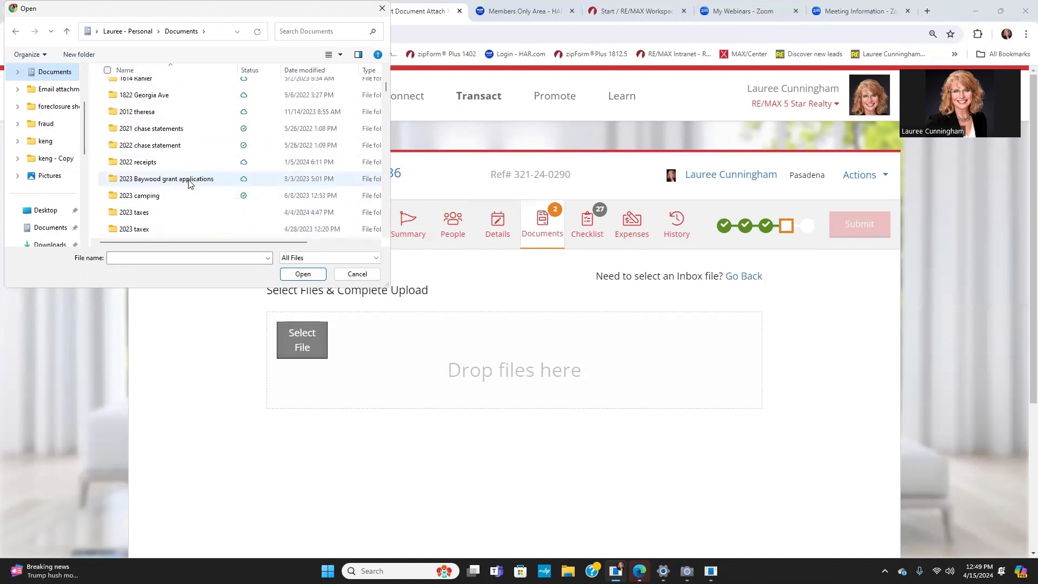
scroll(189, 178, "up", 3)
scroll(188, 178, "up", 5)
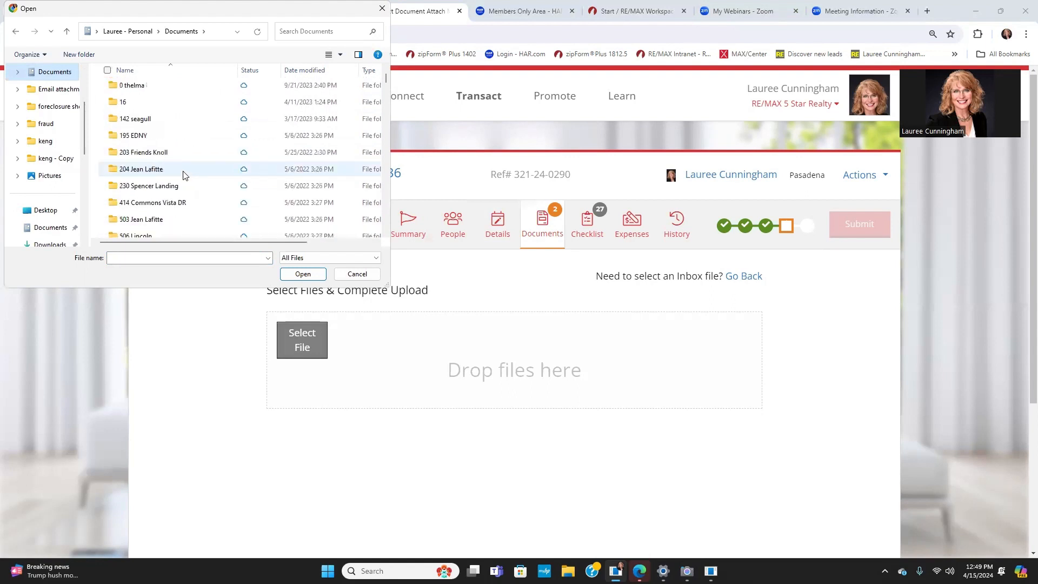
scroll(163, 163, "down", 3)
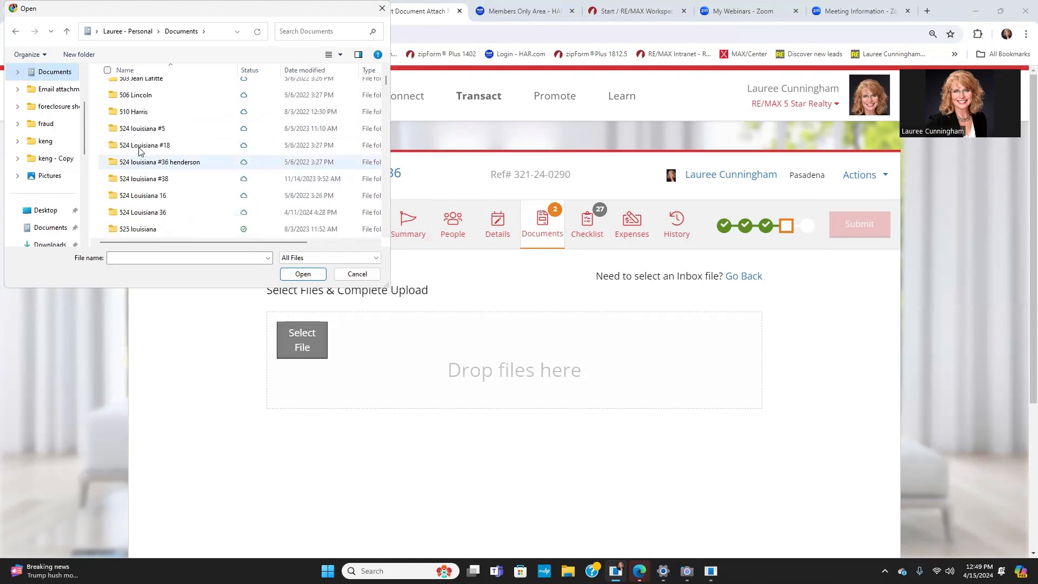
scroll(151, 167, "down", 1)
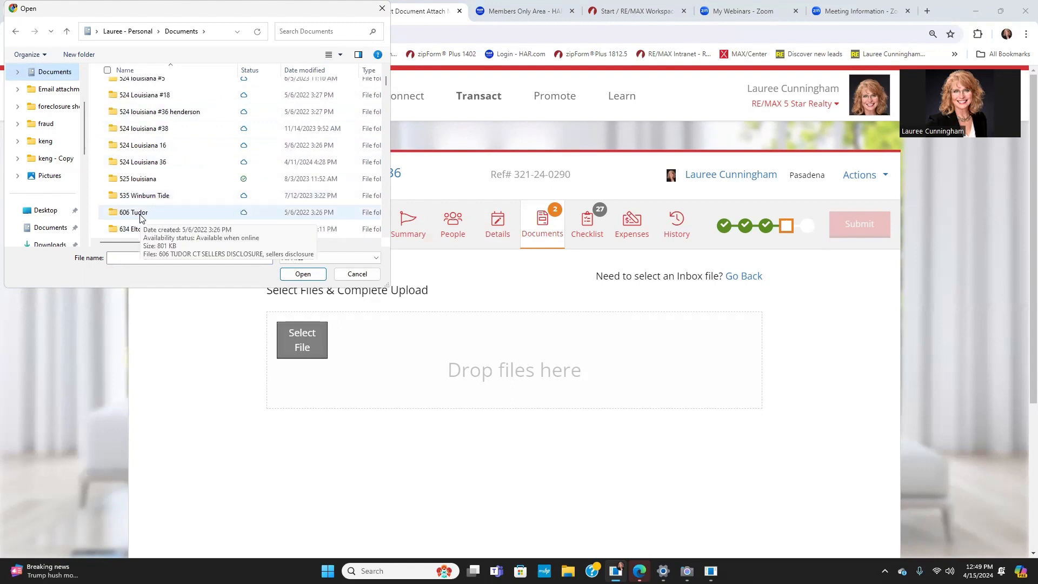
left_click(302, 274)
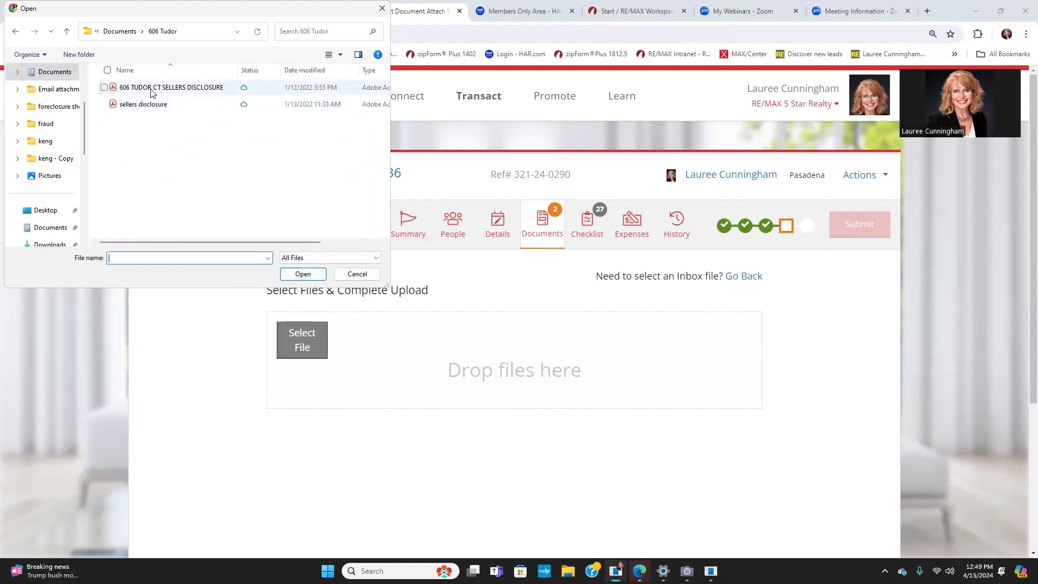
left_click(144, 88)
left_click(303, 274)
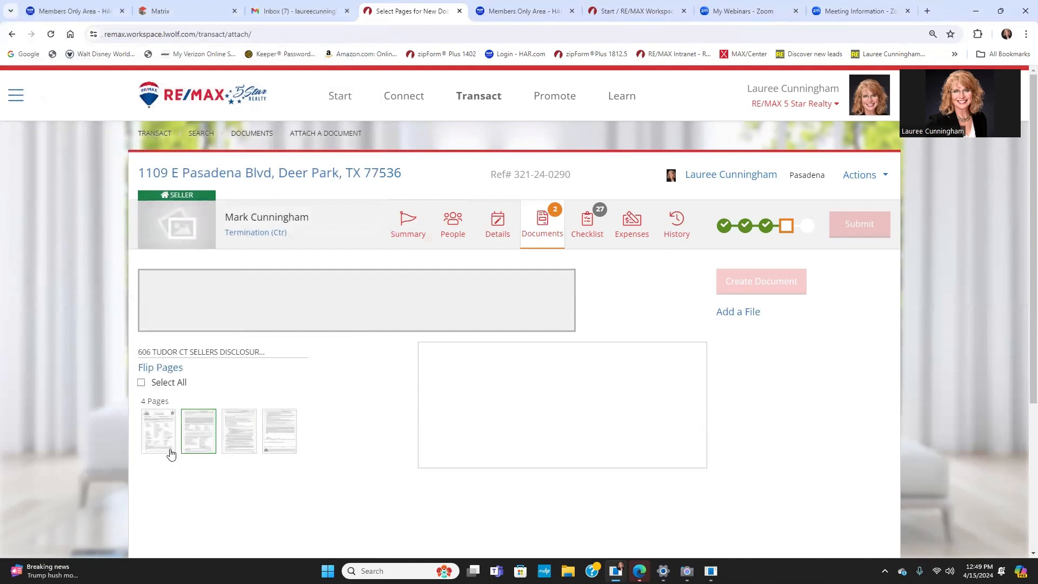
left_click(160, 448)
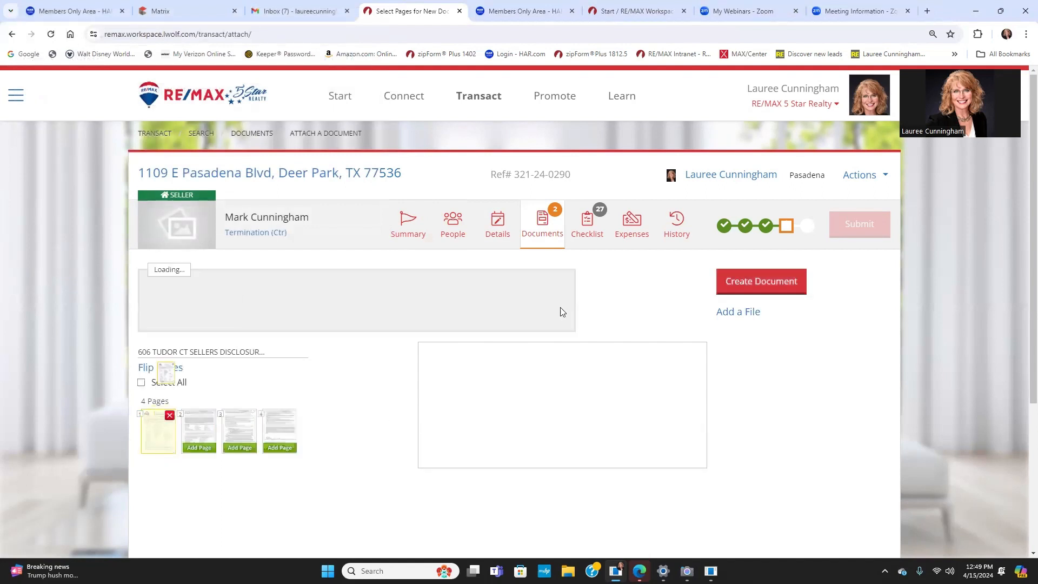
Step: Create the termination notice from page 1, then a Release of Earnest Money document from page 2
left_click(745, 290)
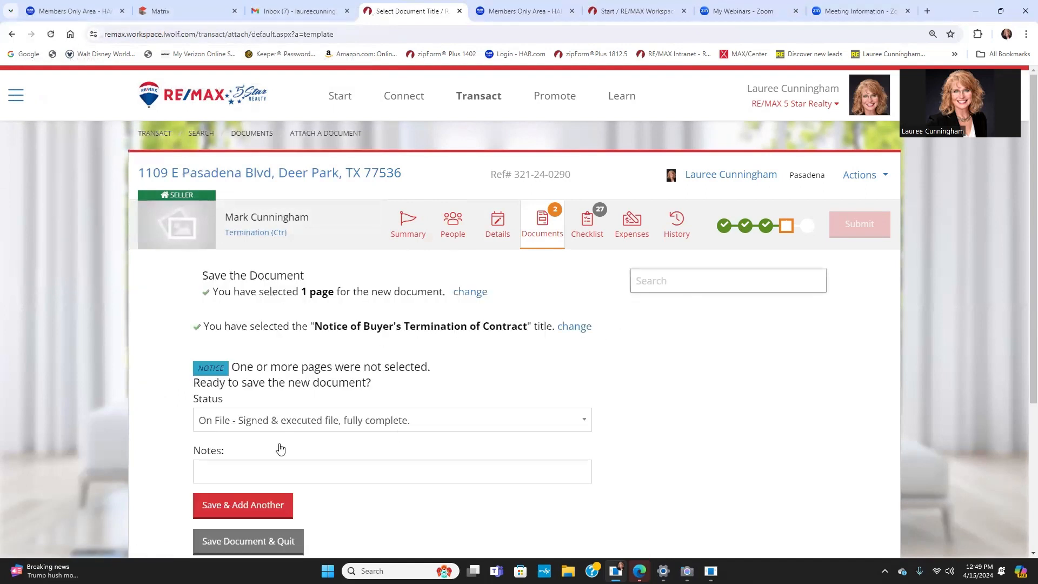
left_click(254, 505)
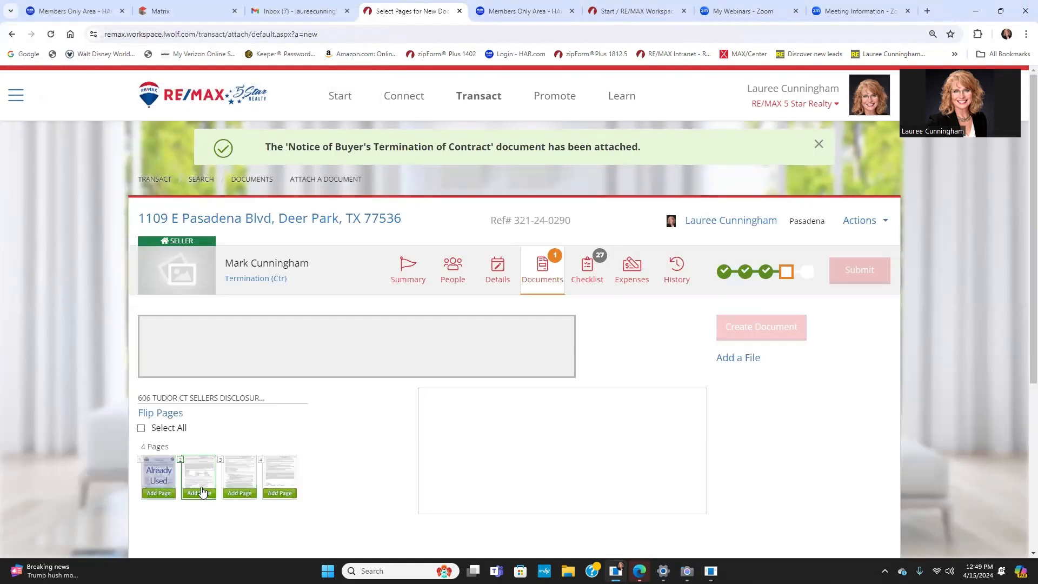
left_click(199, 493)
left_click(755, 325)
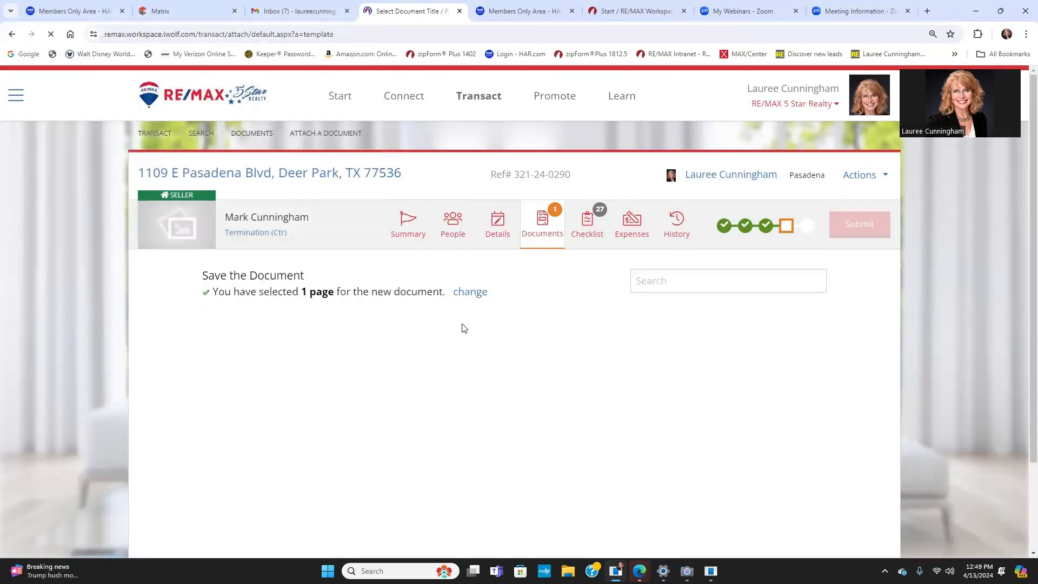
scroll(501, 366, "down", 6)
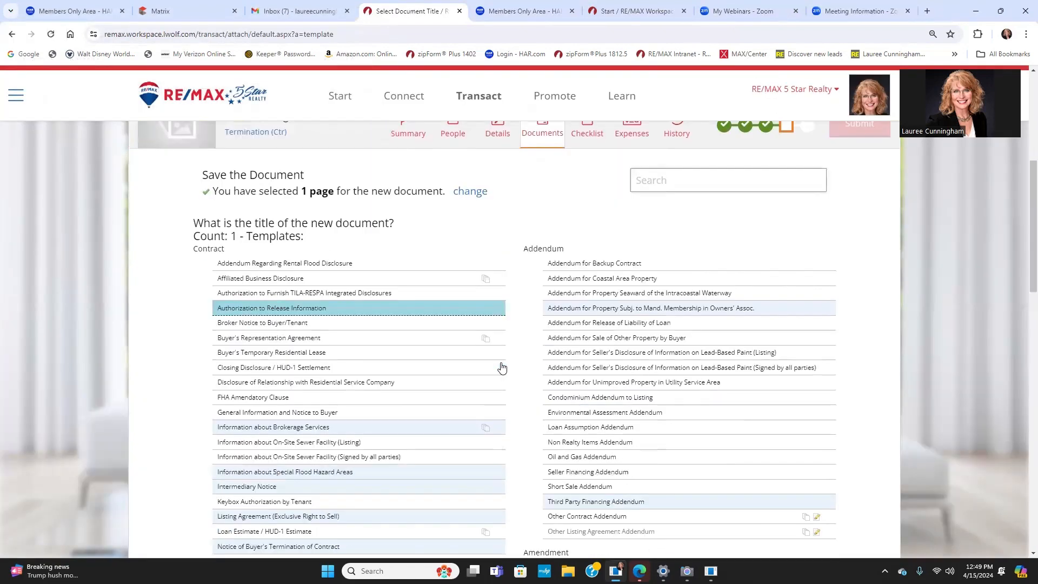
scroll(502, 366, "down", 4)
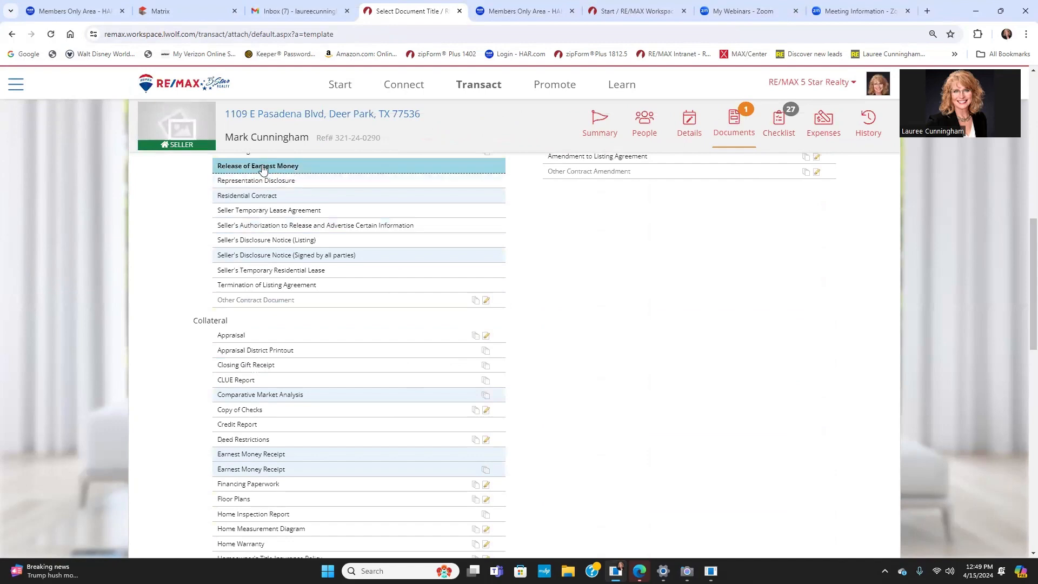
scroll(292, 265, "up", 2)
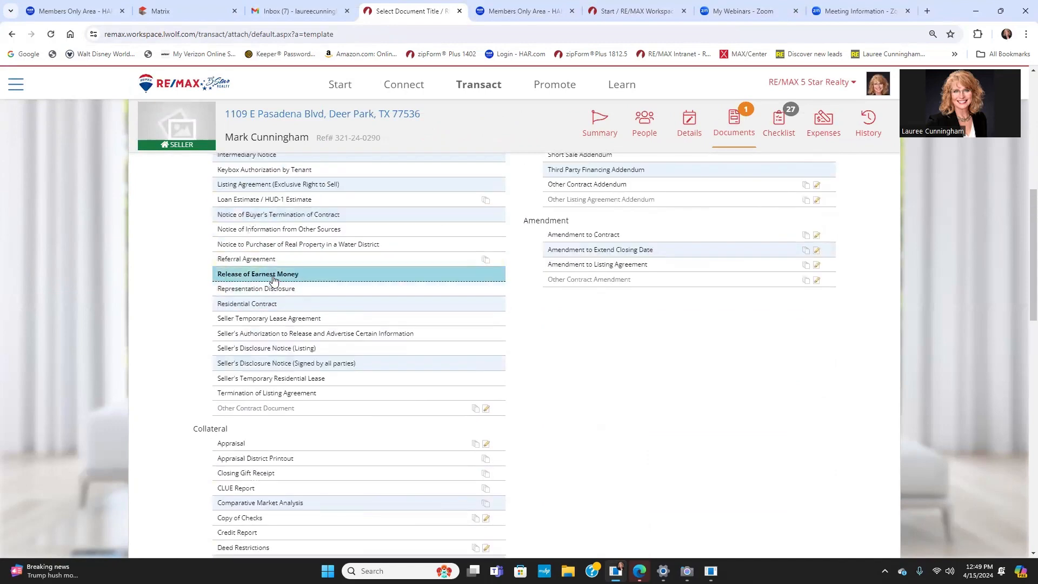
left_click(273, 278)
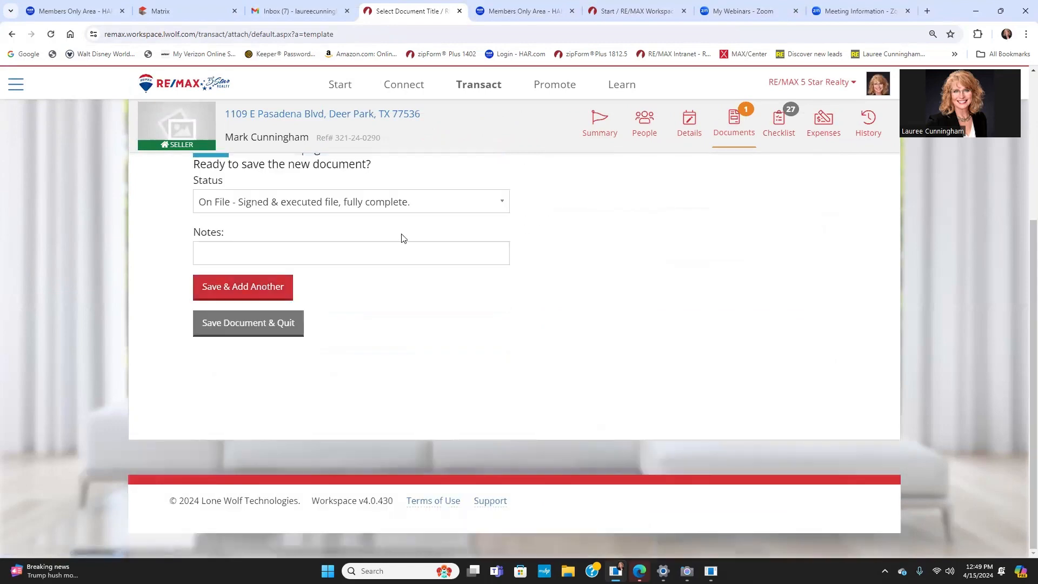
left_click(226, 329)
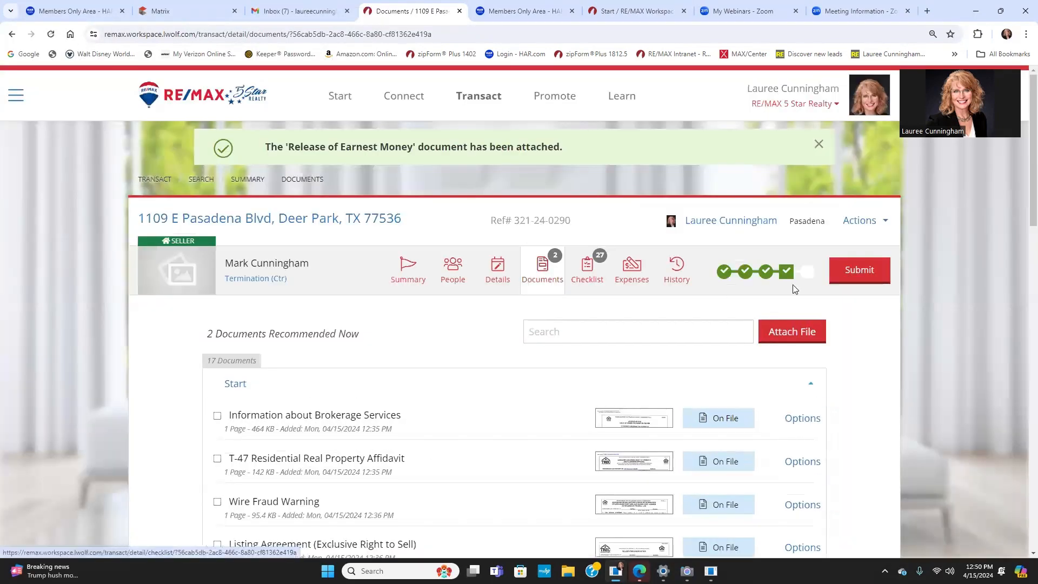
Step: Start a new funding request and add a Transaction Fee income of 499
left_click(866, 275)
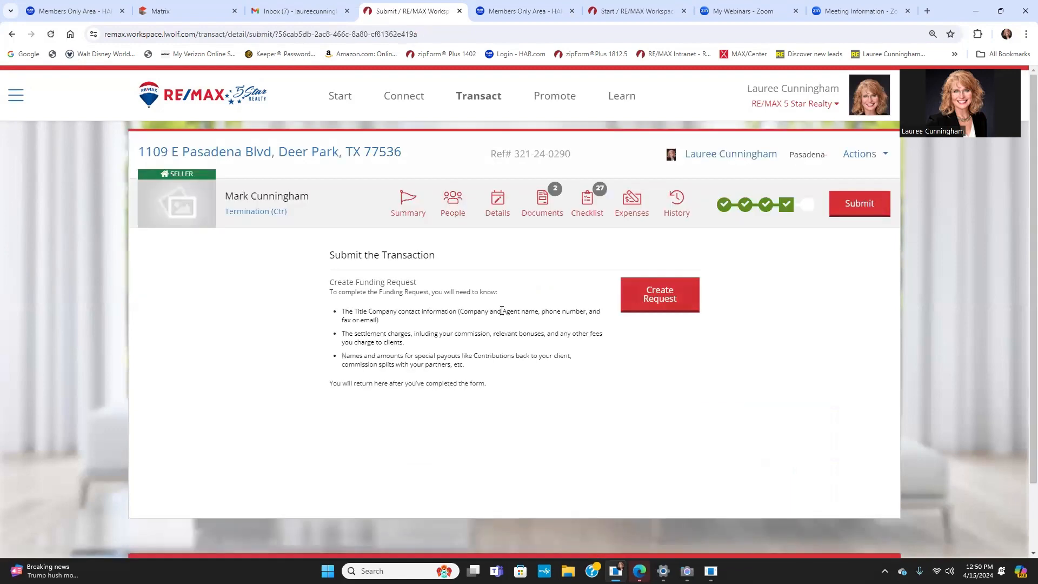
left_click(659, 299)
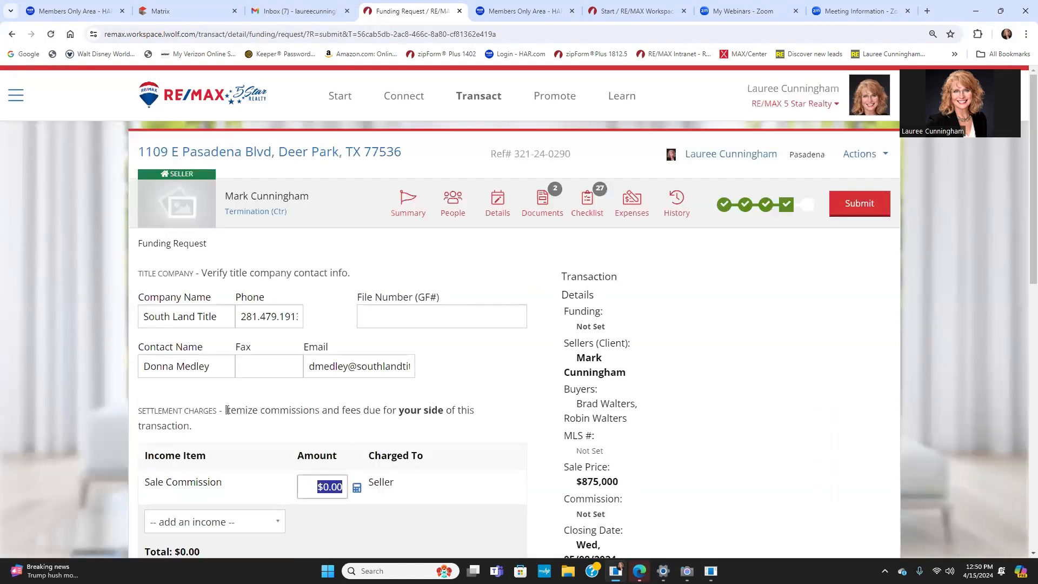
scroll(302, 425, "down", 2)
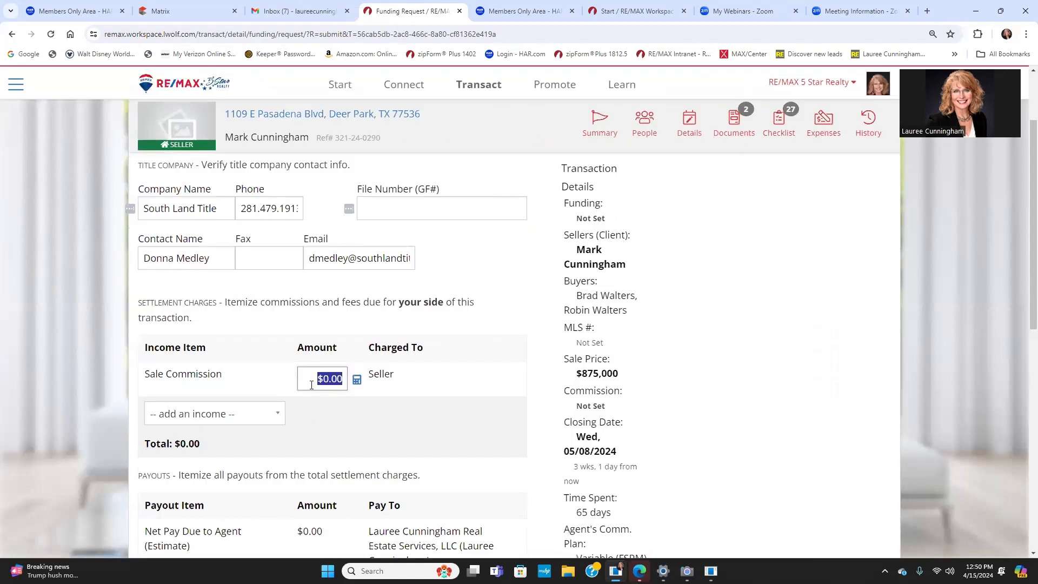
left_click(274, 416)
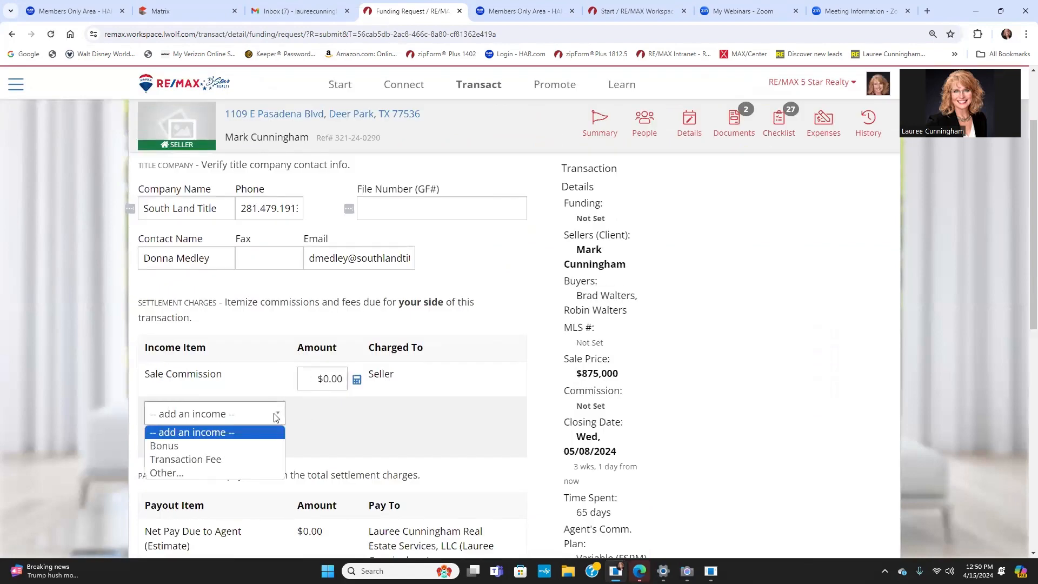
left_click(237, 457)
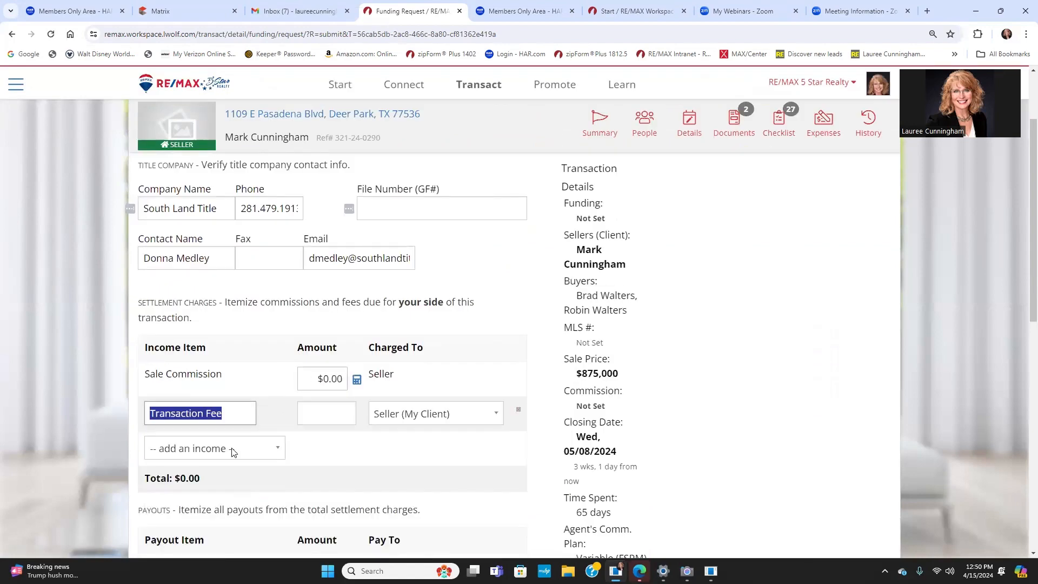
left_click(319, 410)
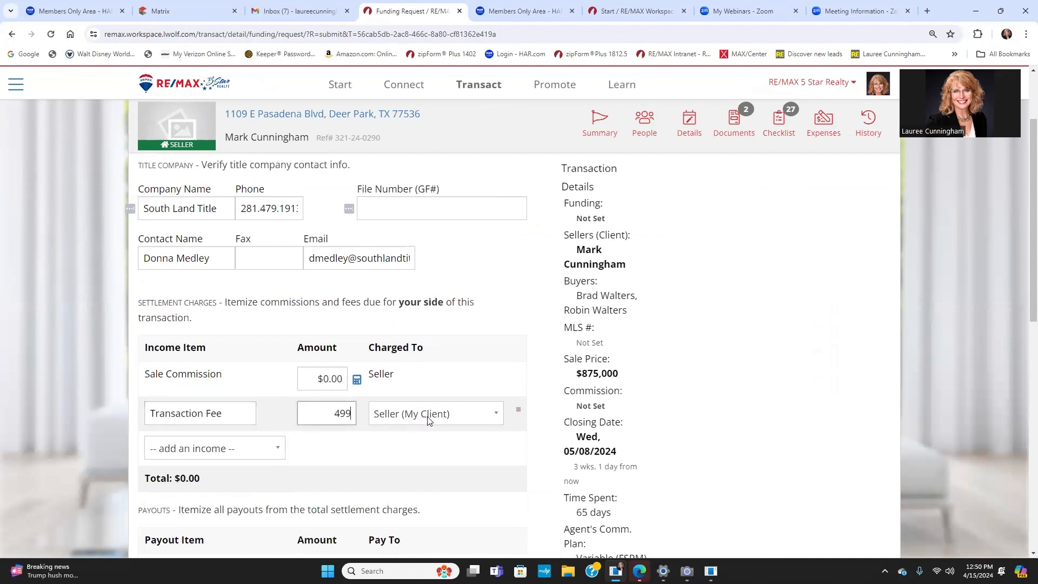
Step: Abandon the funding request without submitting it
scroll(433, 433, "down", 2)
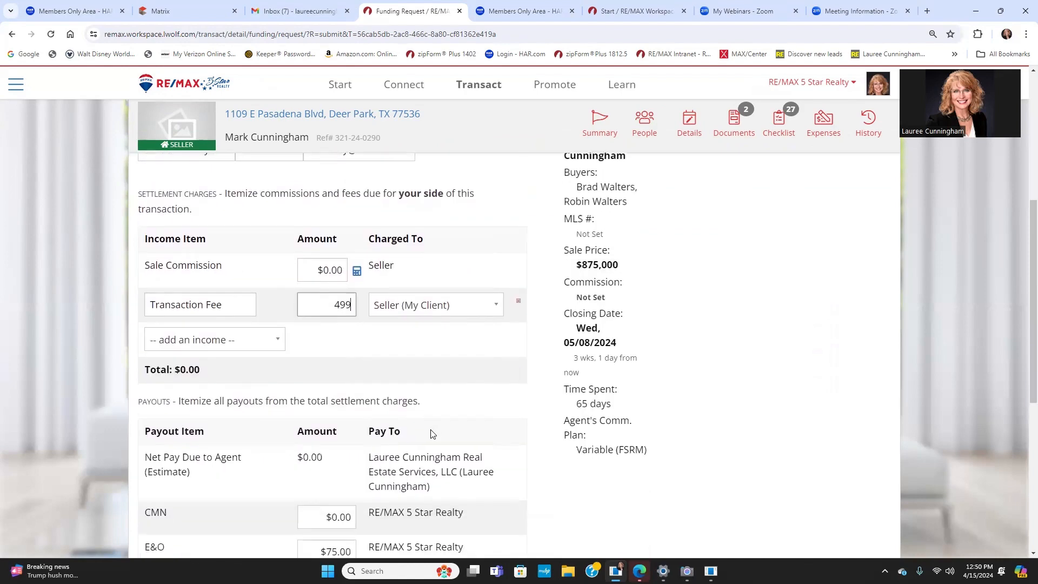
scroll(432, 434, "down", 6)
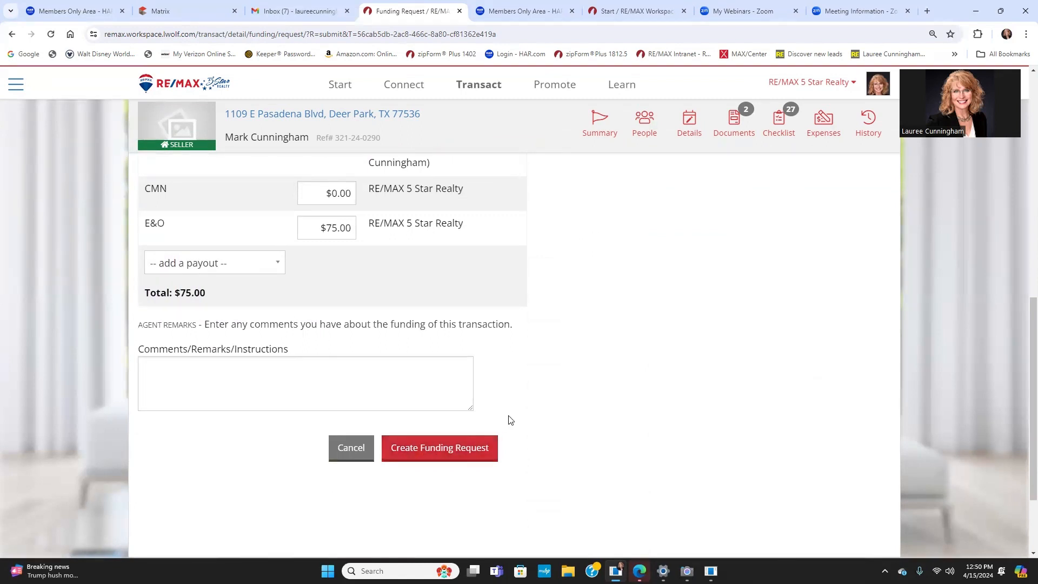
scroll(508, 418, "up", 4)
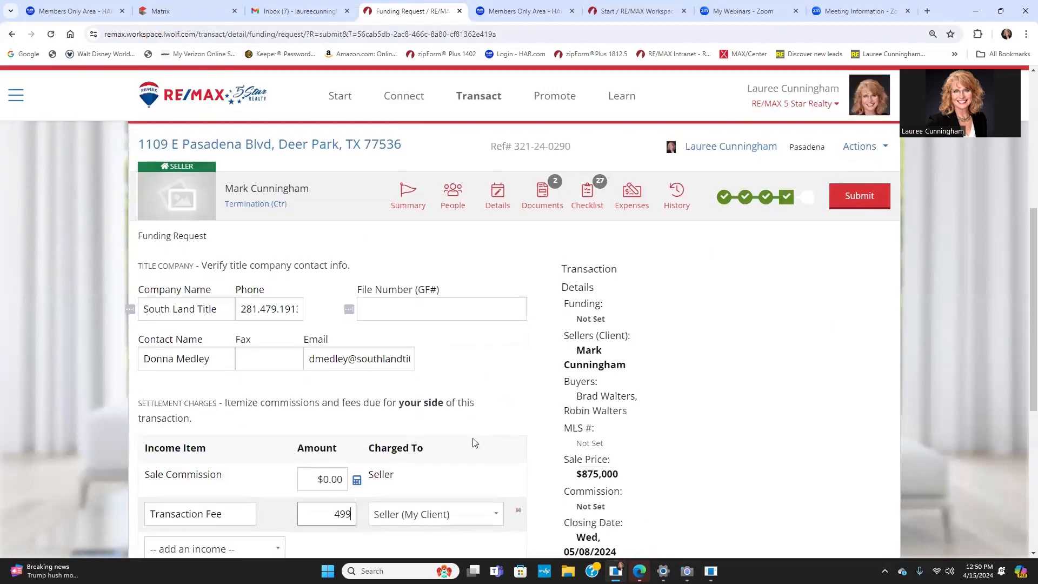
scroll(414, 488, "down", 4)
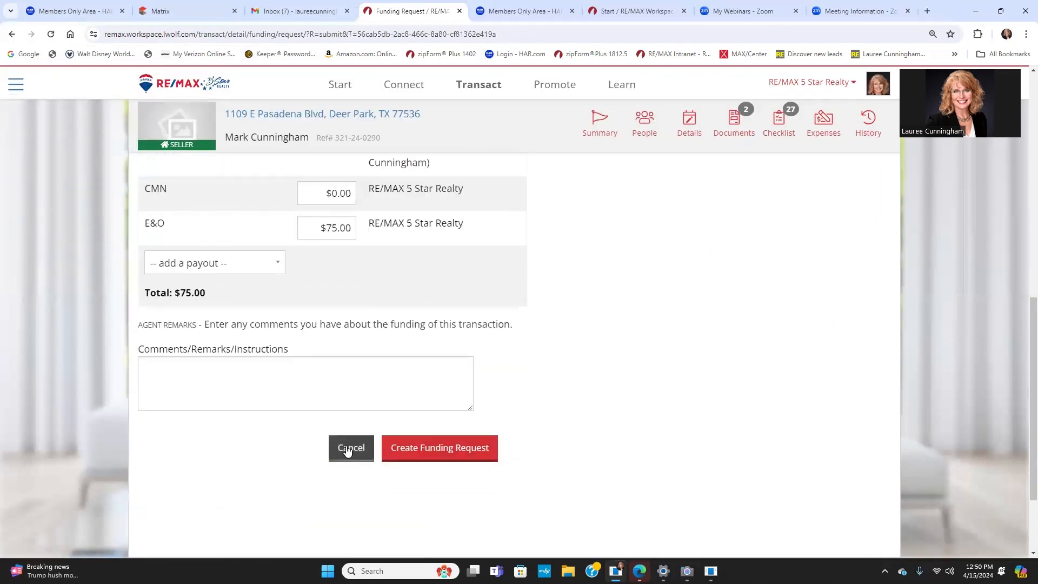
left_click(346, 446)
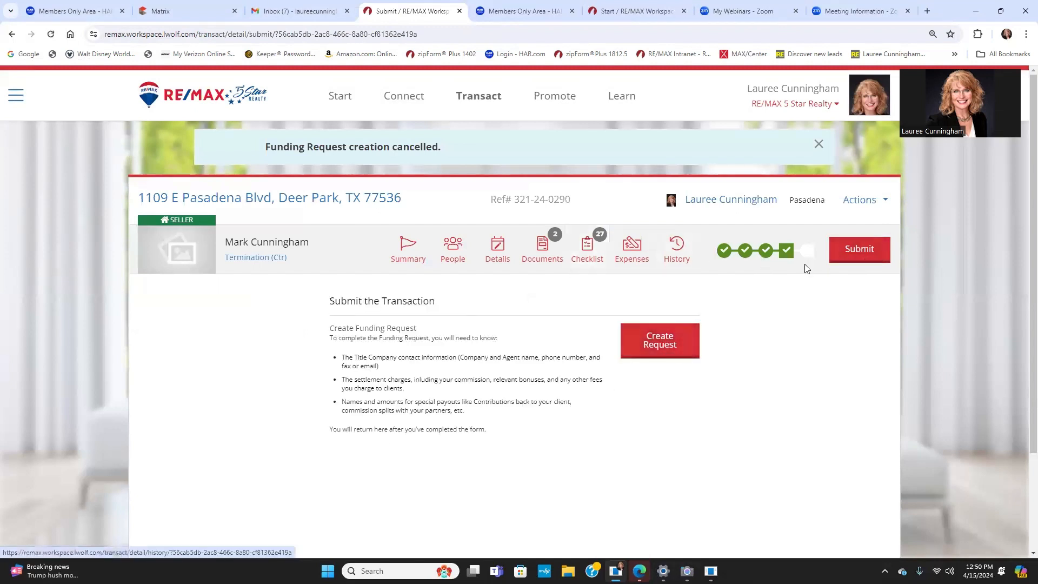
Step: Look over the document list and people, then reset the transaction to the Start phase
left_click(544, 253)
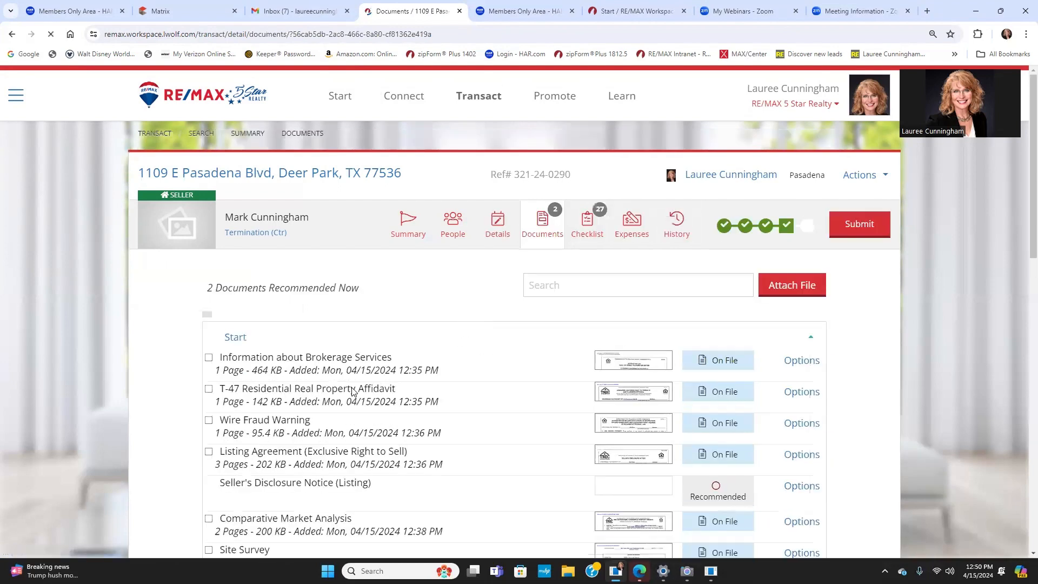
scroll(367, 391, "down", 1)
scroll(367, 392, "down", 4)
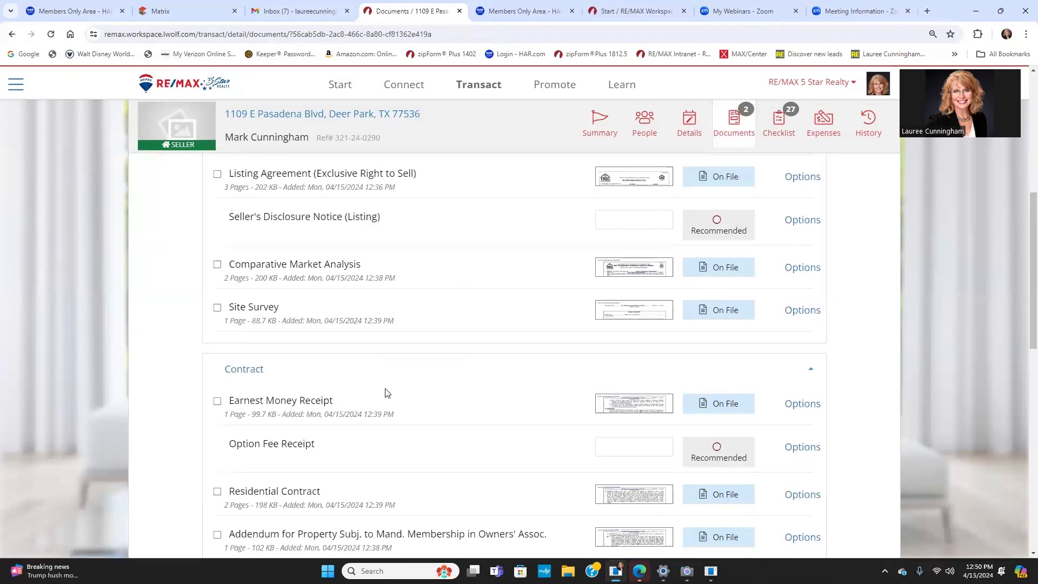
scroll(385, 393, "down", 6)
scroll(393, 391, "down", 4)
scroll(537, 271, "up", 15)
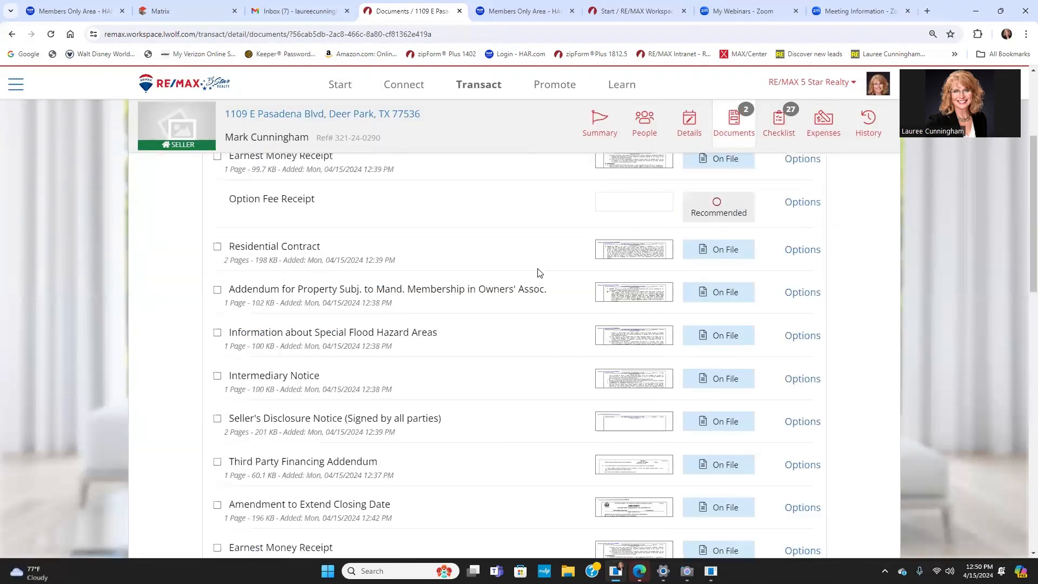
left_click(453, 225)
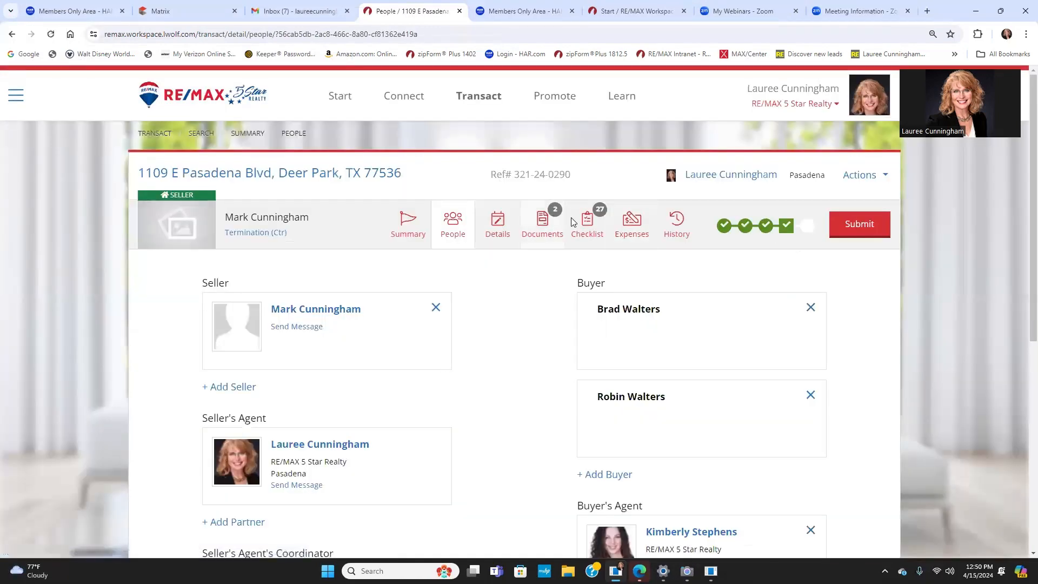
left_click(729, 231)
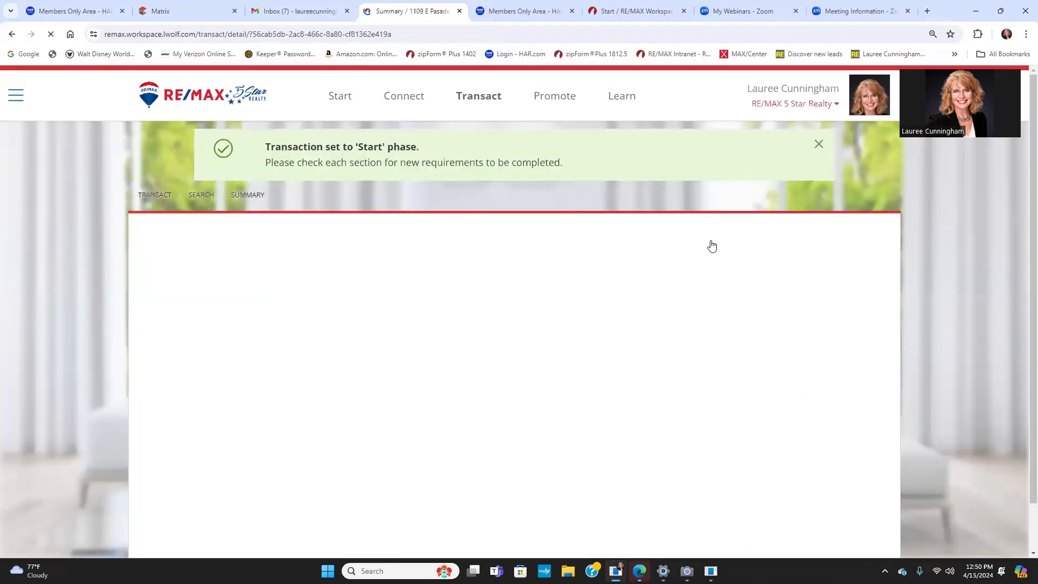
scroll(296, 468, "down", 3)
left_click(185, 379)
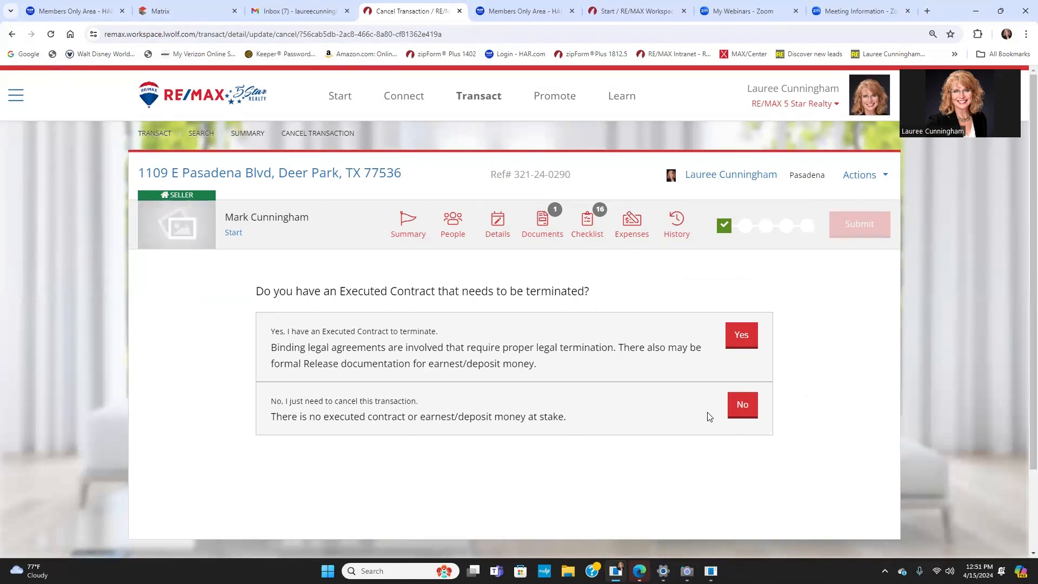
left_click(744, 408)
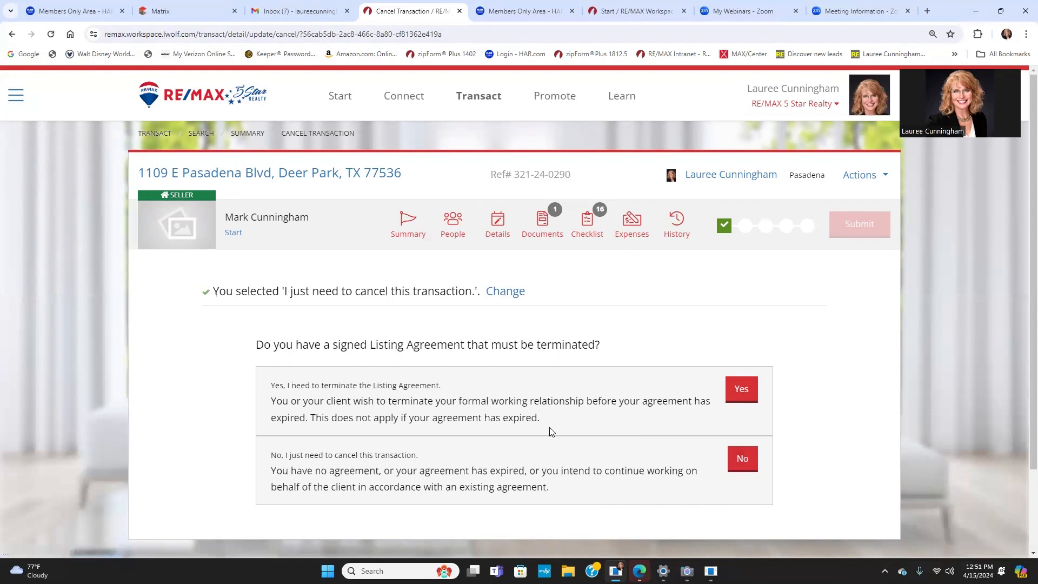
scroll(555, 431, "down", 2)
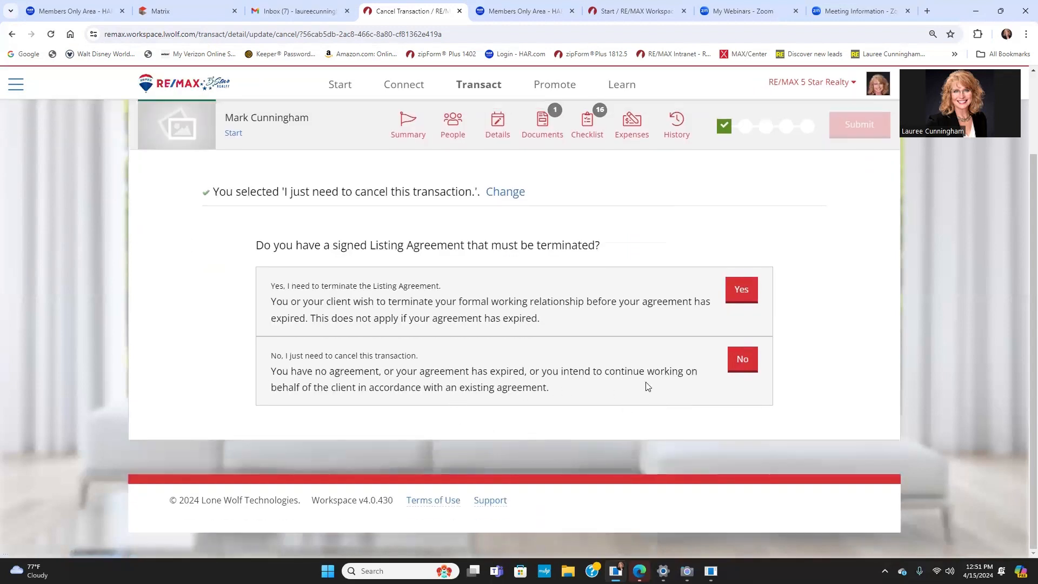
left_click(739, 361)
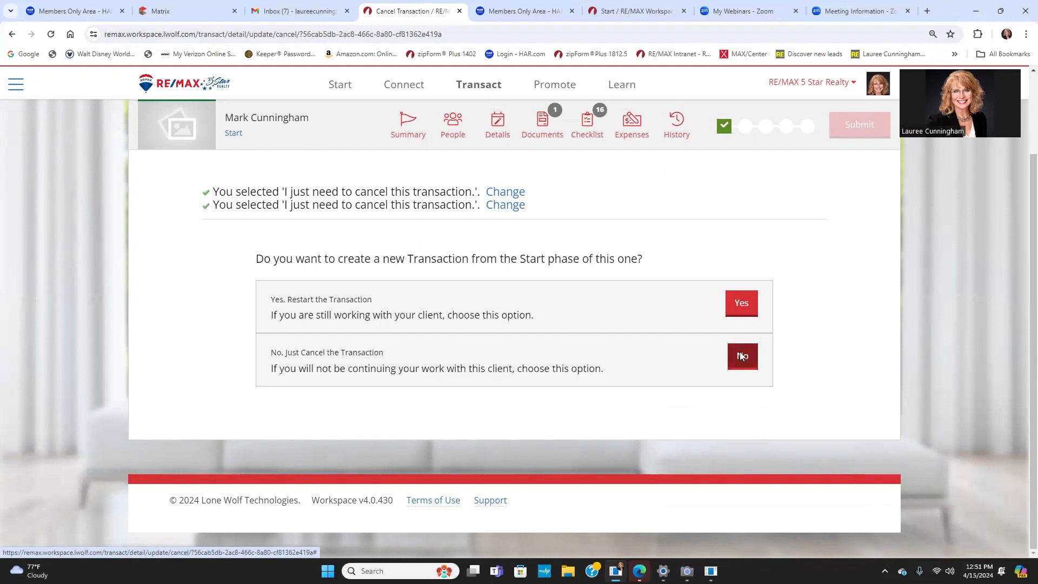
left_click(742, 359)
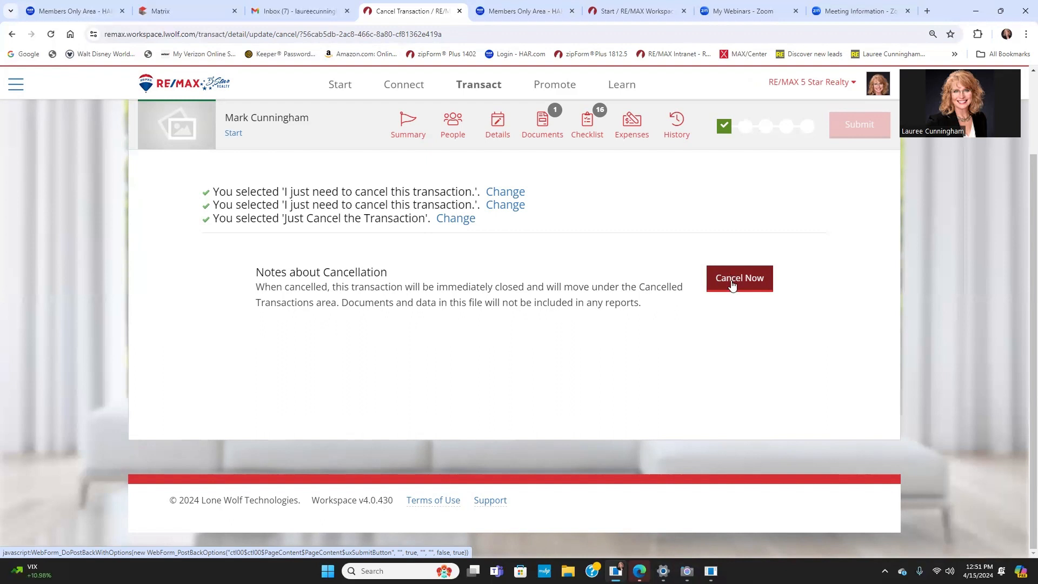
left_click(733, 284)
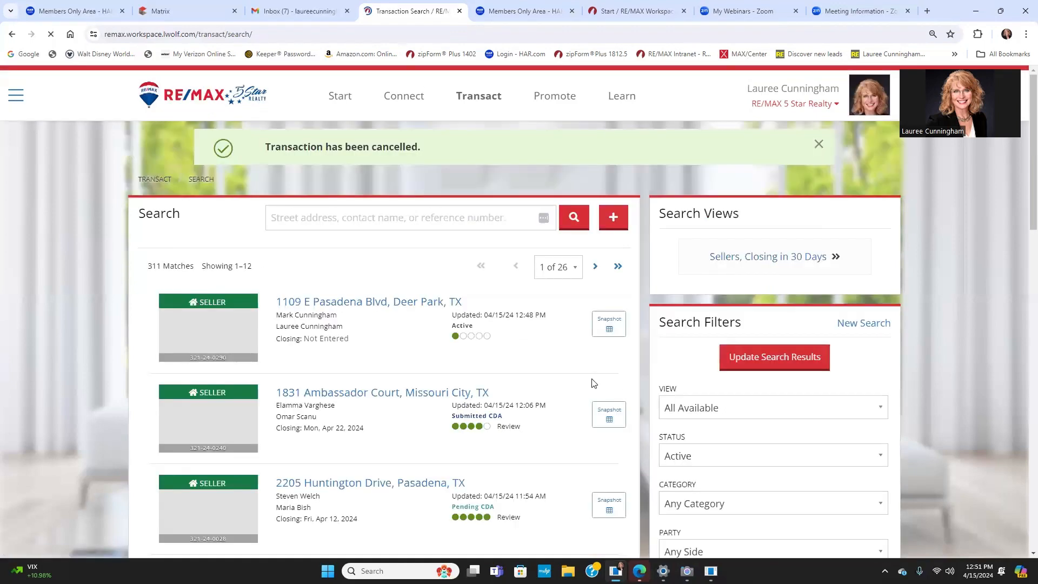
Step: Check the cancellation banner on the search list, then go to the Transact overview
scroll(592, 381, "down", 5)
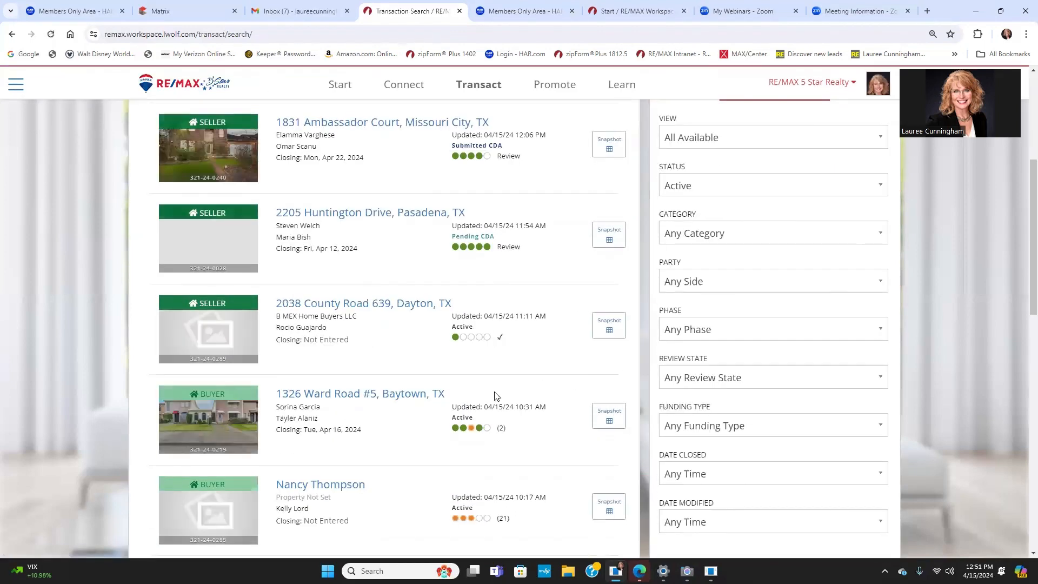
scroll(502, 396, "up", 5)
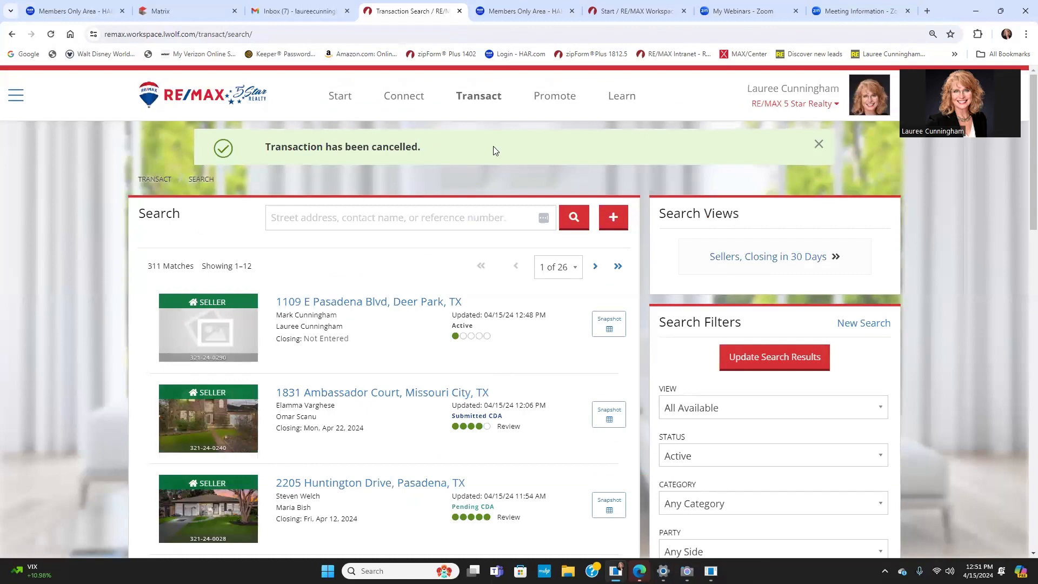
left_click(483, 100)
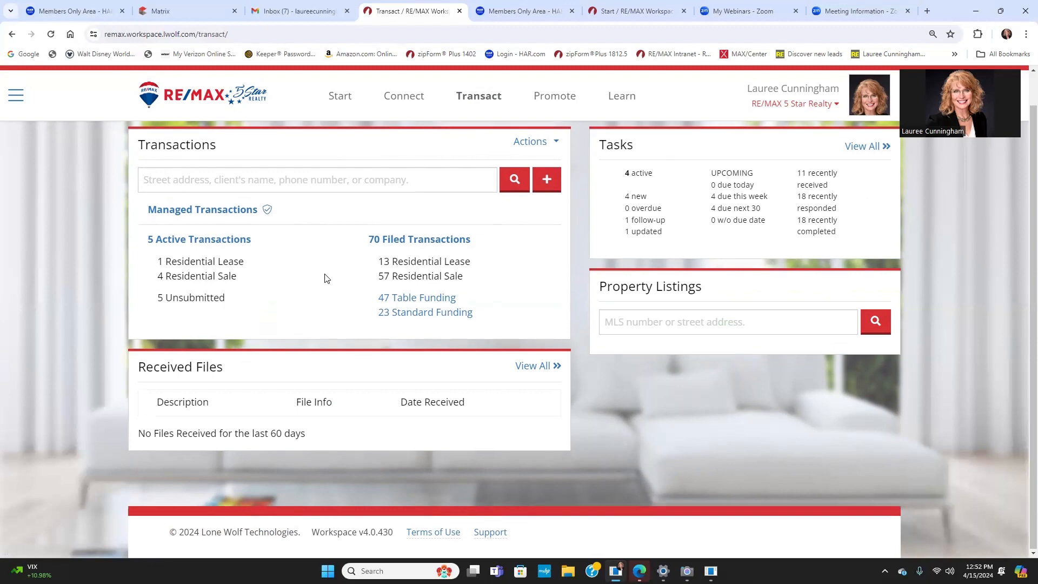
Step: Review the Transact dashboard (5 active, 70 filed) and move to the Start home page
scroll(324, 274, "down", 1)
scroll(330, 205, "up", 1)
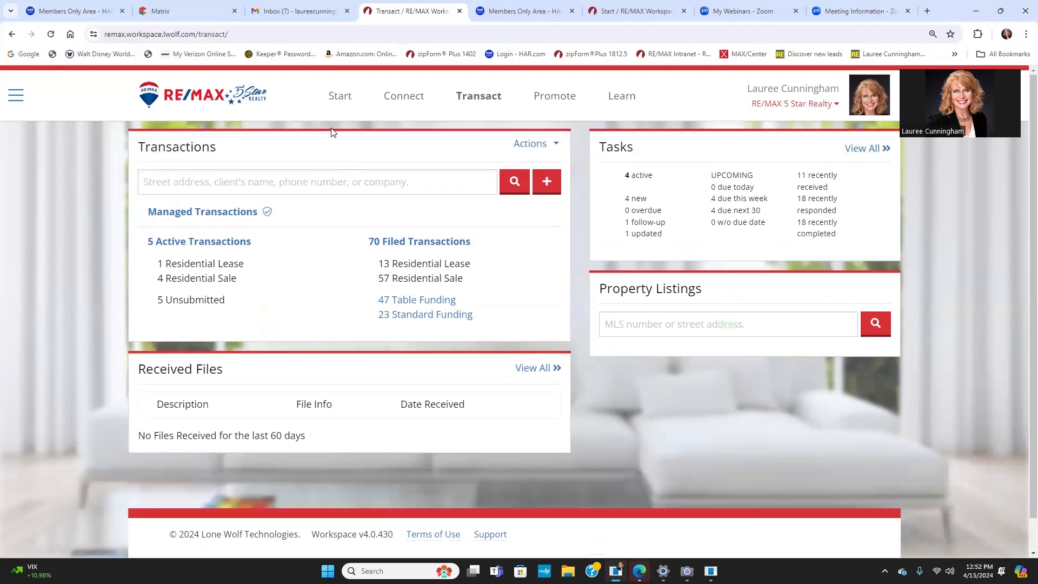
left_click(336, 101)
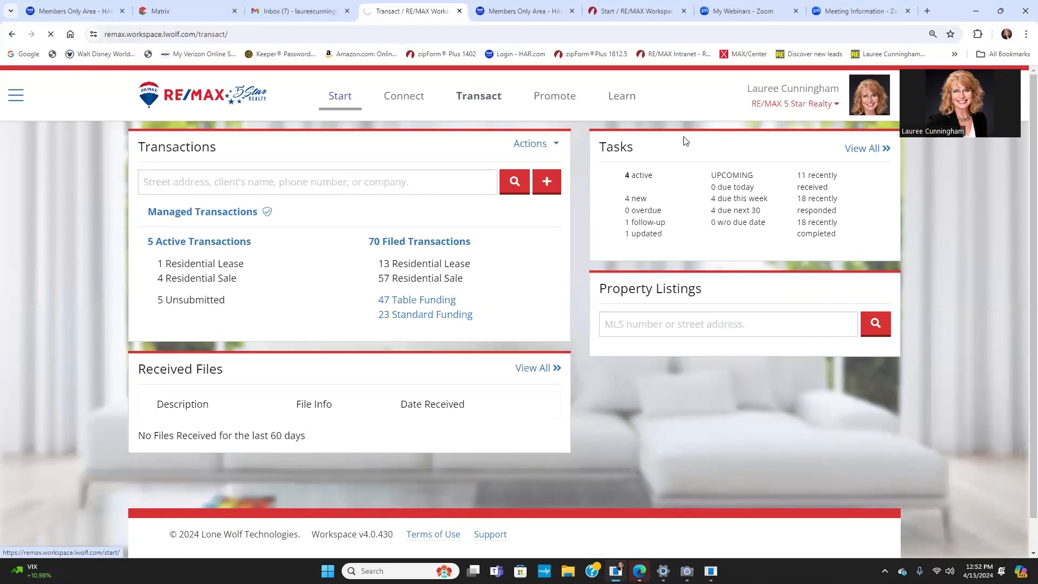